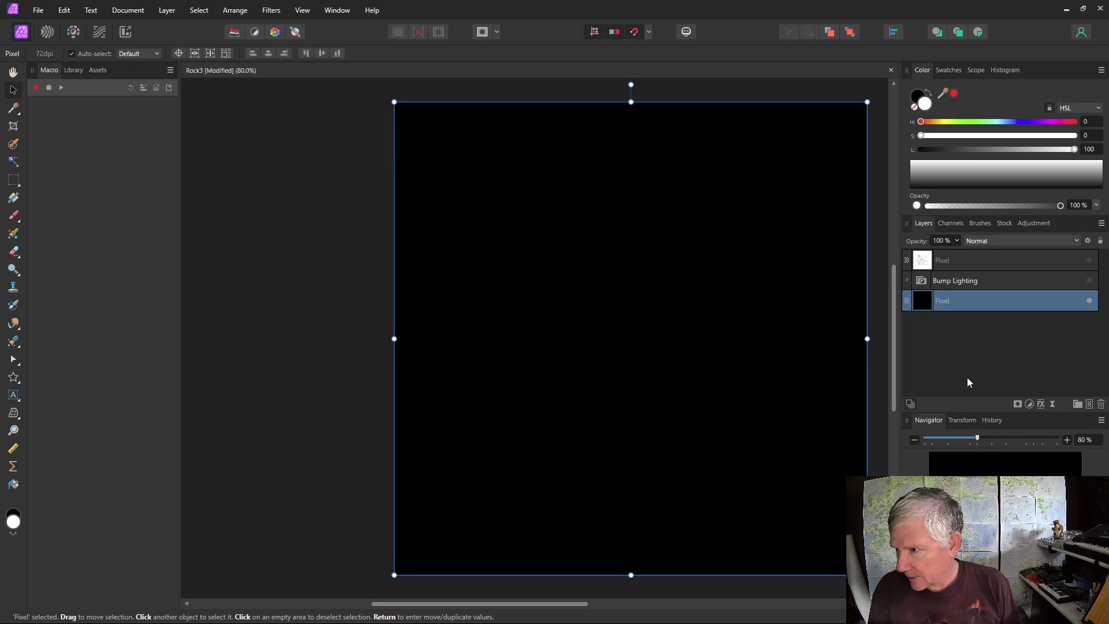
- Add a live Procedural Texture filter to the black pixel layer and begin its equation with var v=vec2(rx,ry)*a/w;
{"action": "left_click", "coordinate": [1053, 404]}
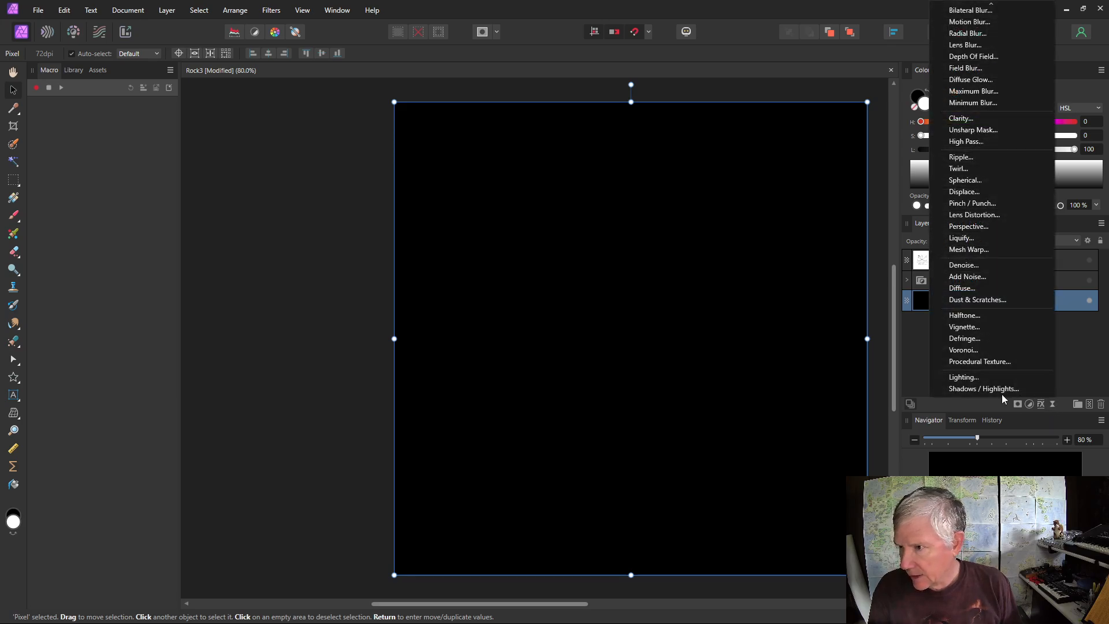
{"action": "left_click", "coordinate": [981, 362]}
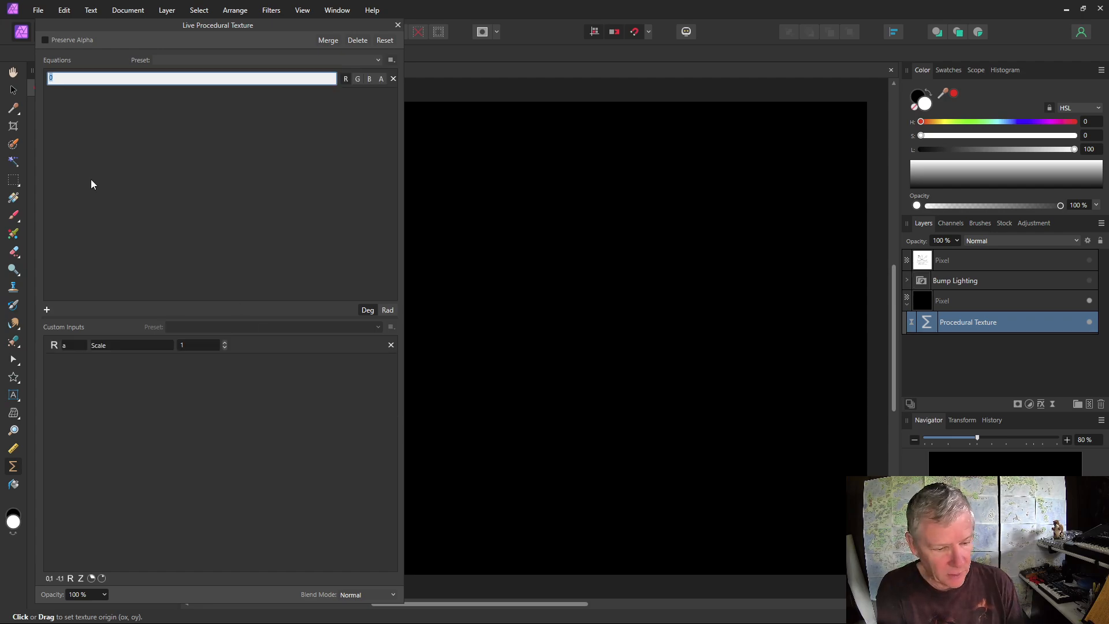
{"action": "type", "text": "var"}
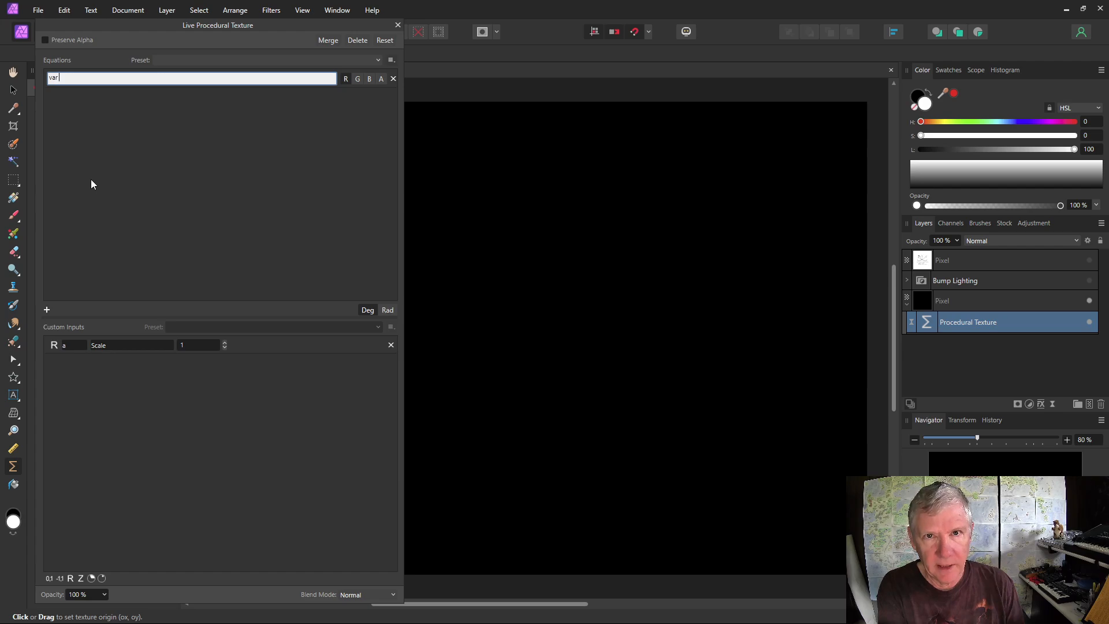
{"action": "type", "text": " v=vec2(rx,ry)*a/w;"}
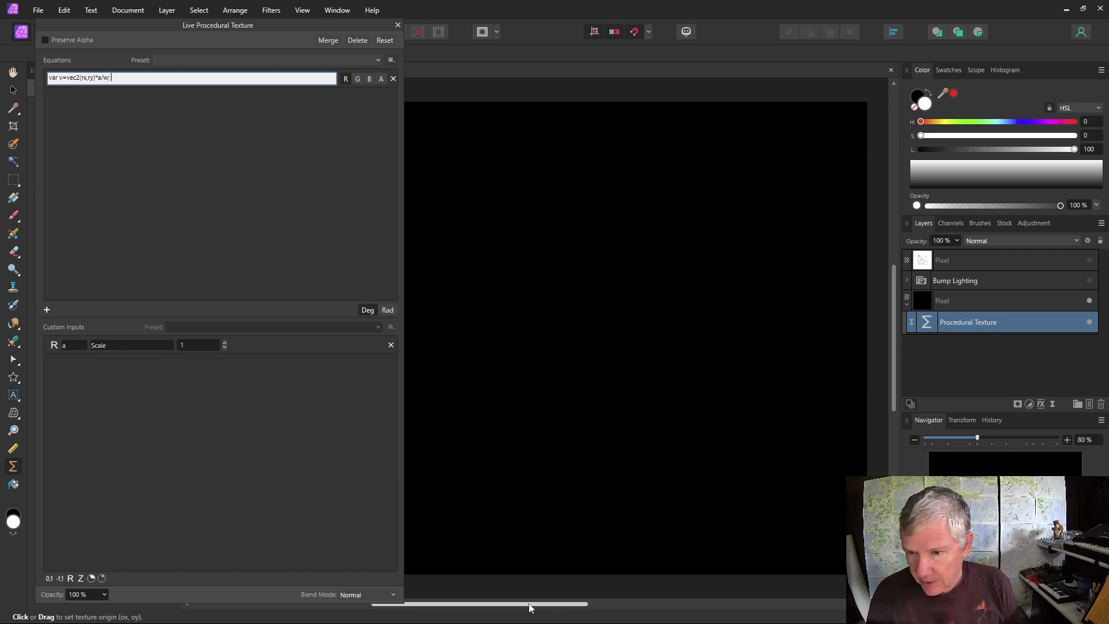
{"action": "key", "text": "Return"}
{"action": "left_click_drag", "start_coordinate": [515, 606], "coordinate": [509, 605]}
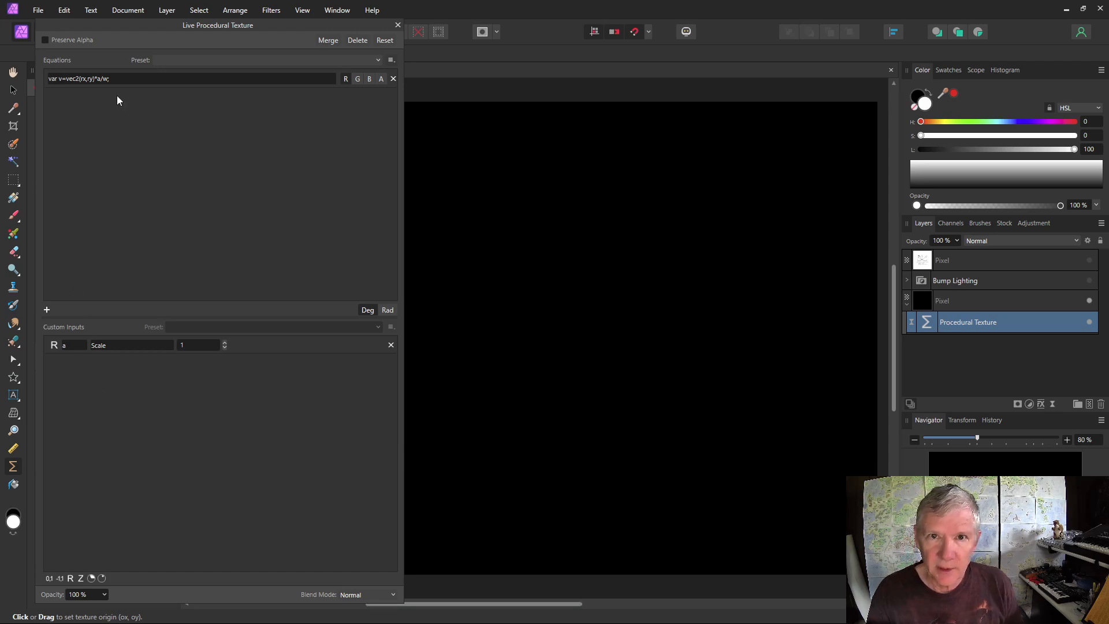
- Append cellnoise(v.x,v.y) to the procedural texture equation after the vector definition
{"action": "left_click", "coordinate": [124, 79]}
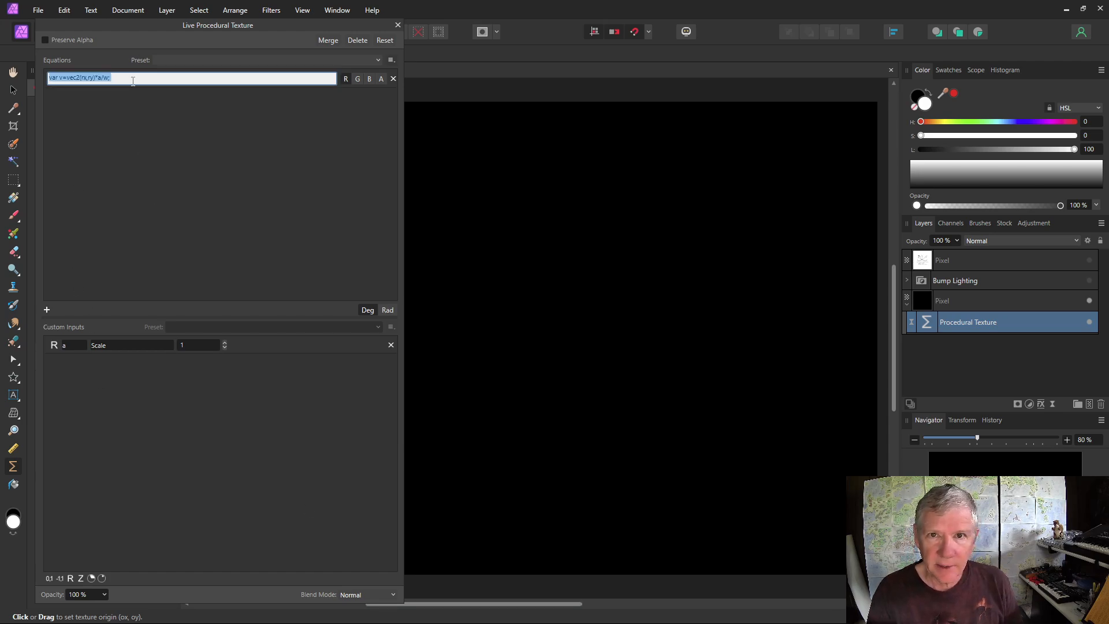
{"action": "left_click", "coordinate": [134, 79]}
{"action": "type", "text": "cellnois"}
{"action": "type", "text": "e"}
{"action": "type", "text": "(v"}
{"action": "type", "text": ".x"}
{"action": "type", "text": ","}
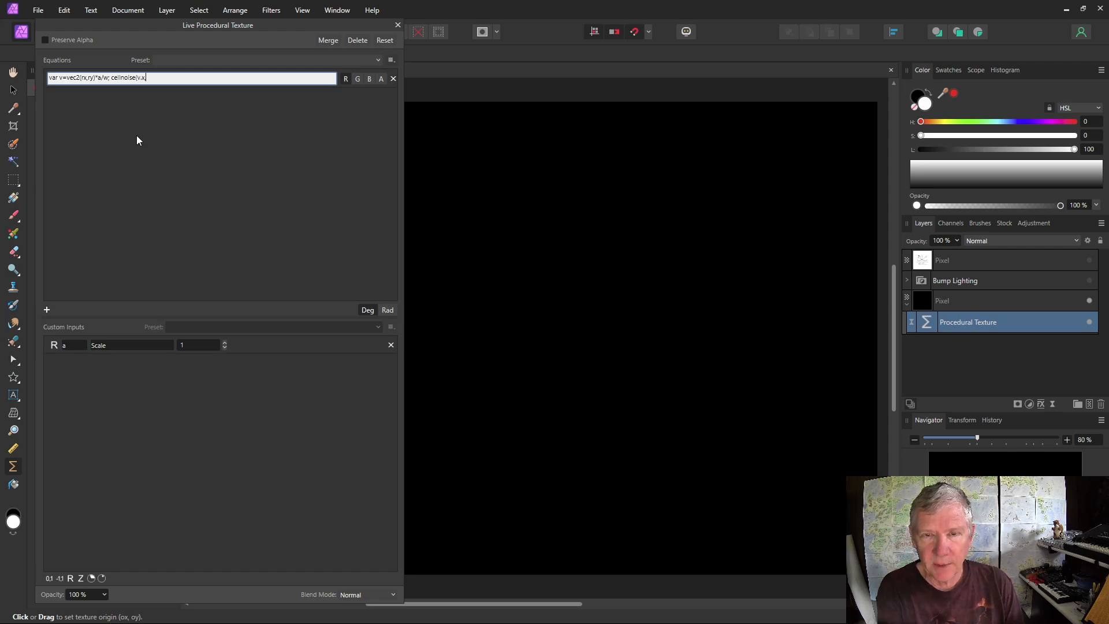
{"action": "type", "text": "v.y"}
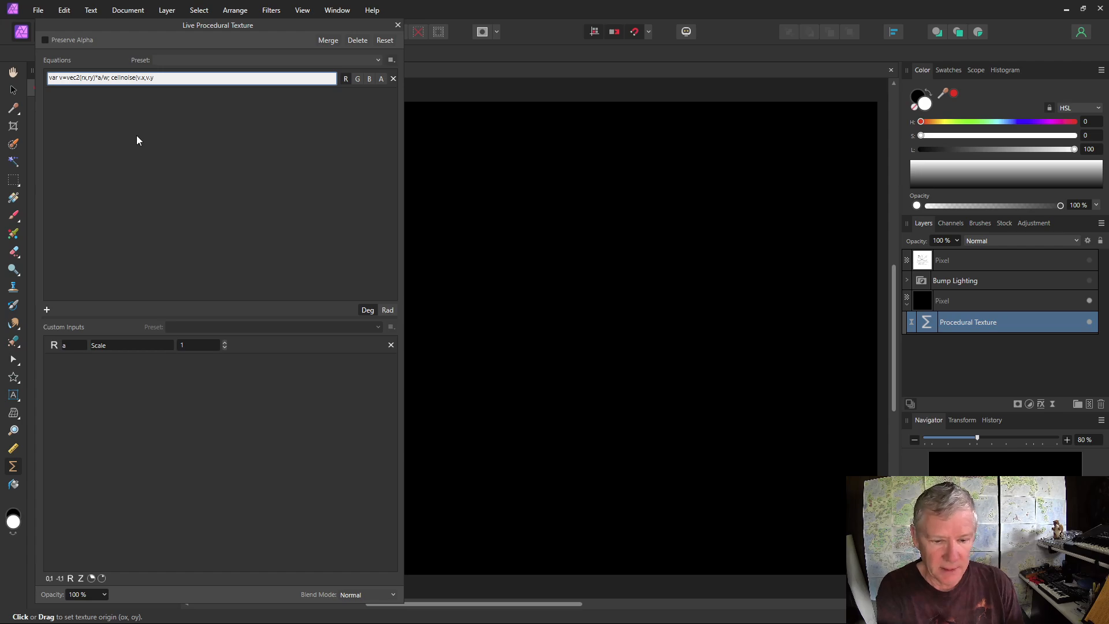
{"action": "type", "text": ")"}
{"action": "key", "text": "Return"}
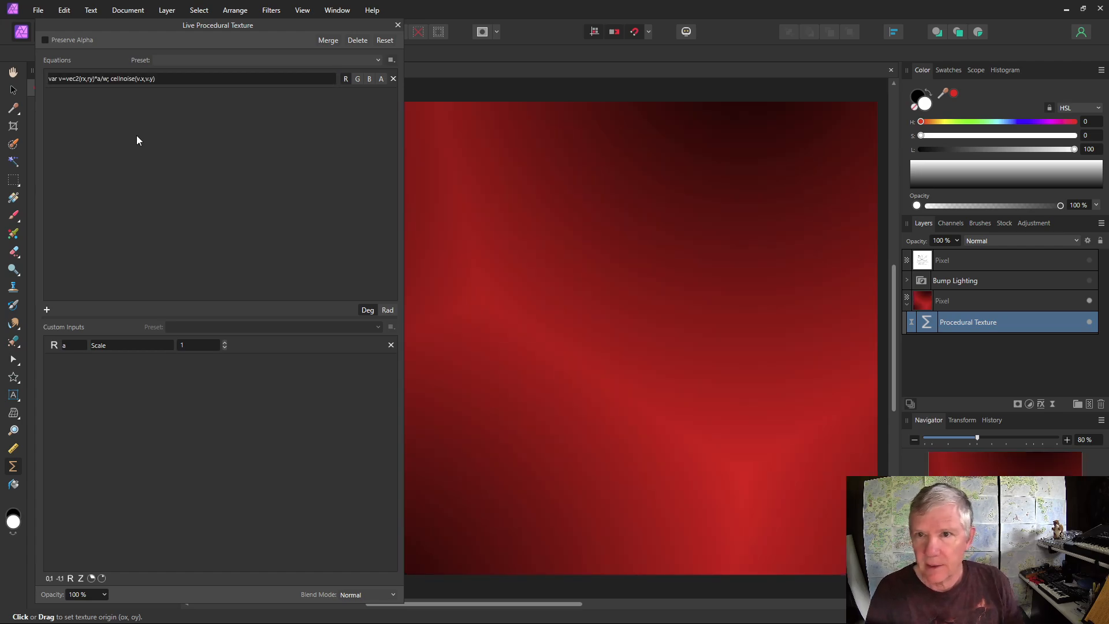
- Apply the equation to the green and blue channels as well, and raise the Scale input to 8
{"action": "left_click", "coordinate": [357, 79]}
{"action": "left_click", "coordinate": [369, 79]}
{"action": "left_click", "coordinate": [224, 342]}
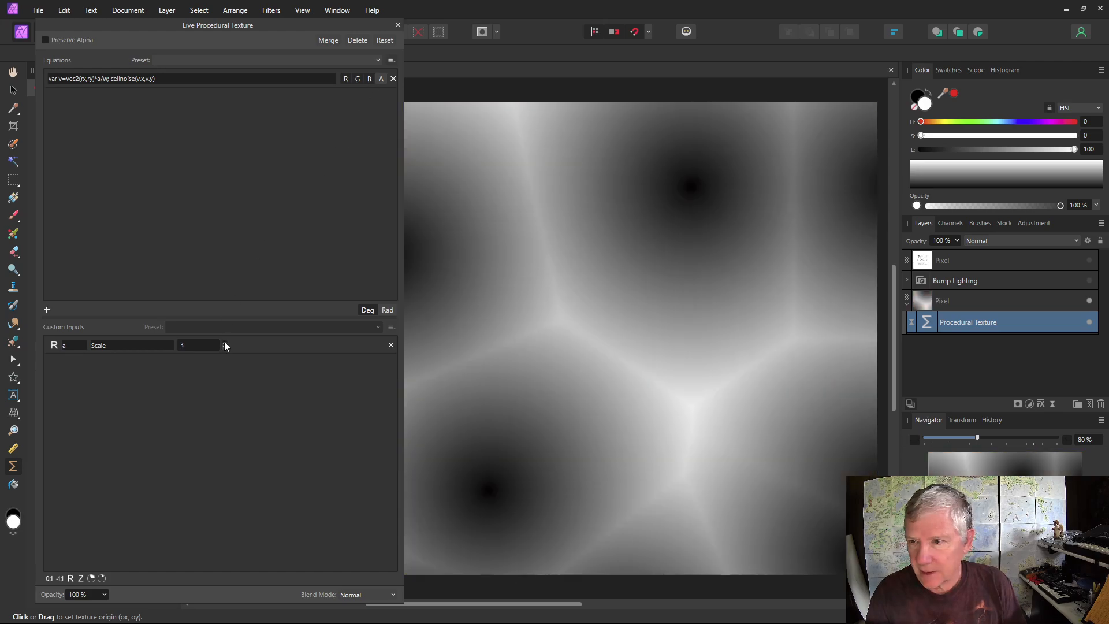
{"action": "left_click", "coordinate": [224, 341]}
{"action": "left_click", "coordinate": [224, 341]}
{"action": "left_click", "coordinate": [224, 342]}
{"action": "left_click", "coordinate": [224, 341]}
{"action": "left_click", "coordinate": [224, 341]}
{"action": "left_click", "coordinate": [224, 342]}
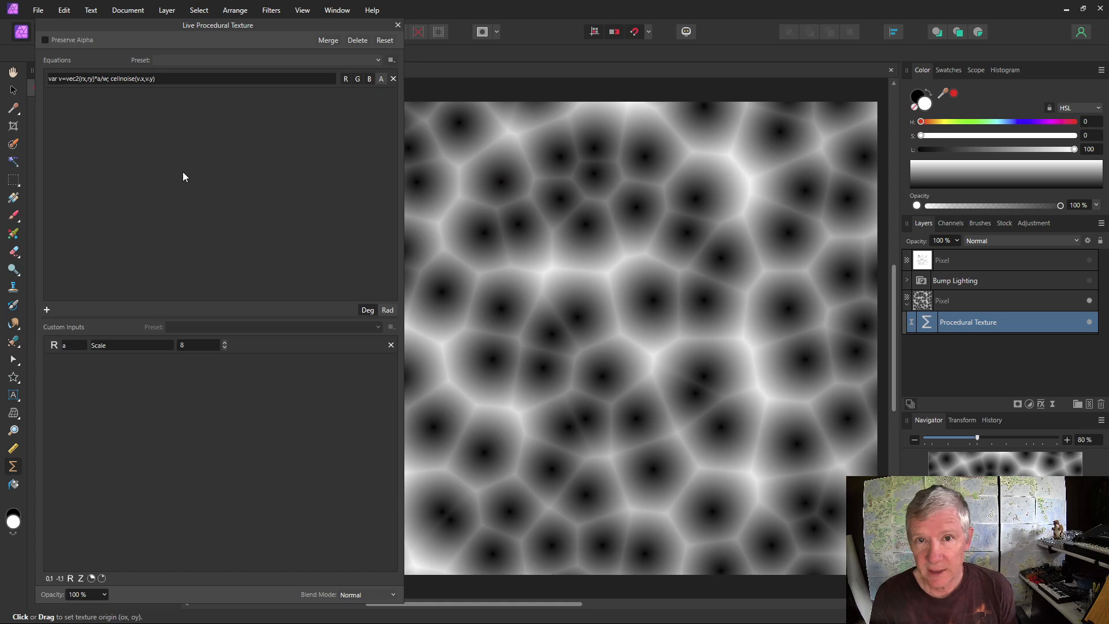
- Invert the cell noise by changing the expression to 1-cellnoise(v.x,v.y)
{"action": "left_click", "coordinate": [114, 84]}
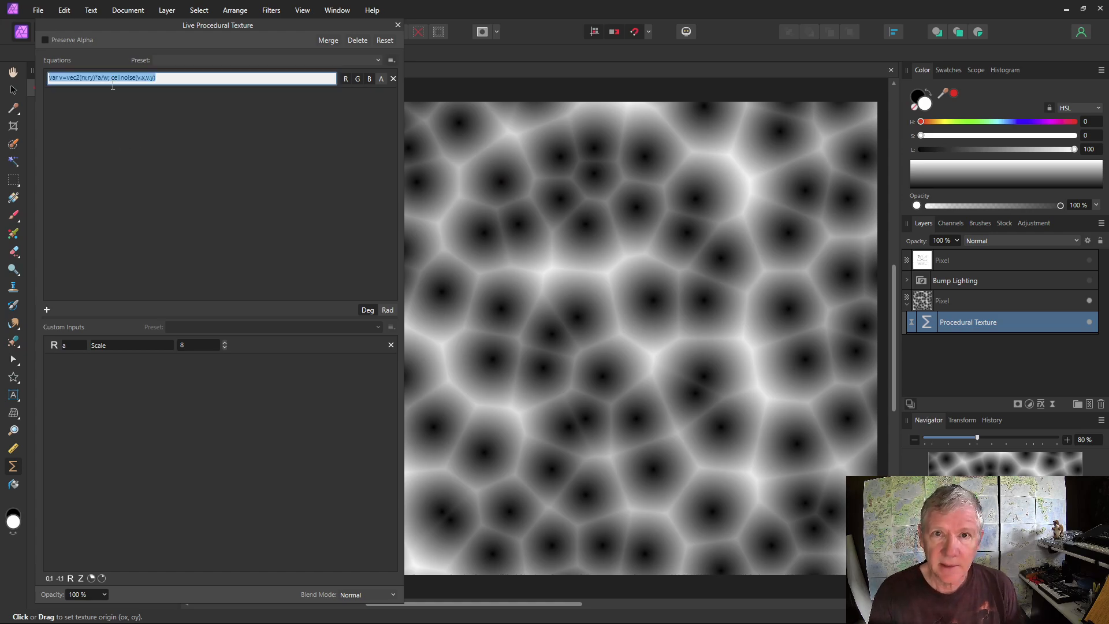
{"action": "left_click", "coordinate": [111, 80]}
{"action": "type", "text": "1-"}
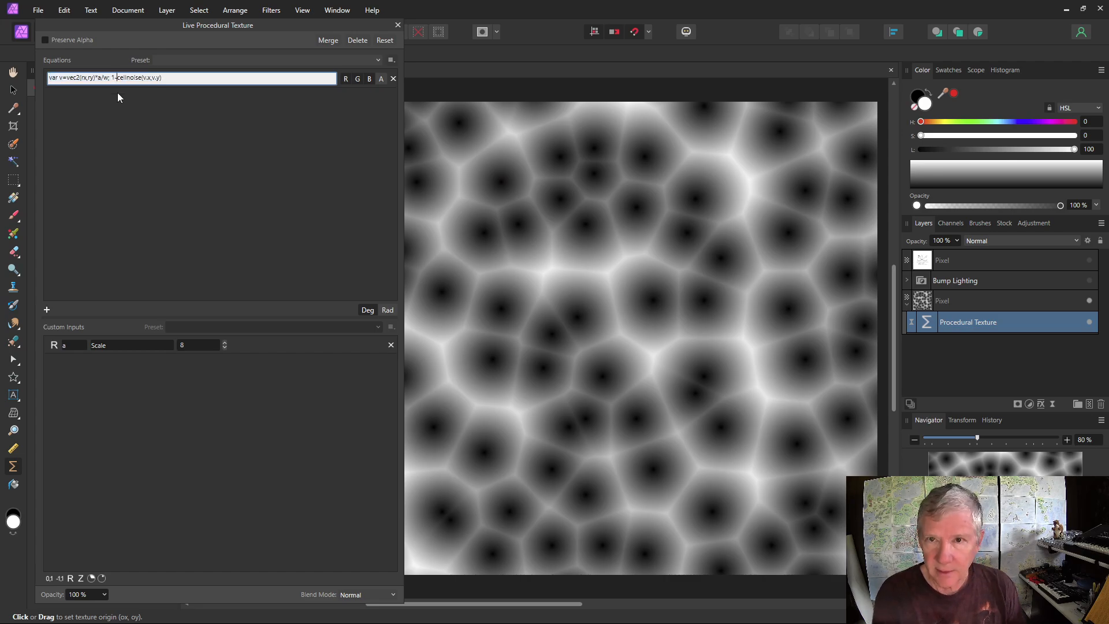
{"action": "key", "text": "Return"}
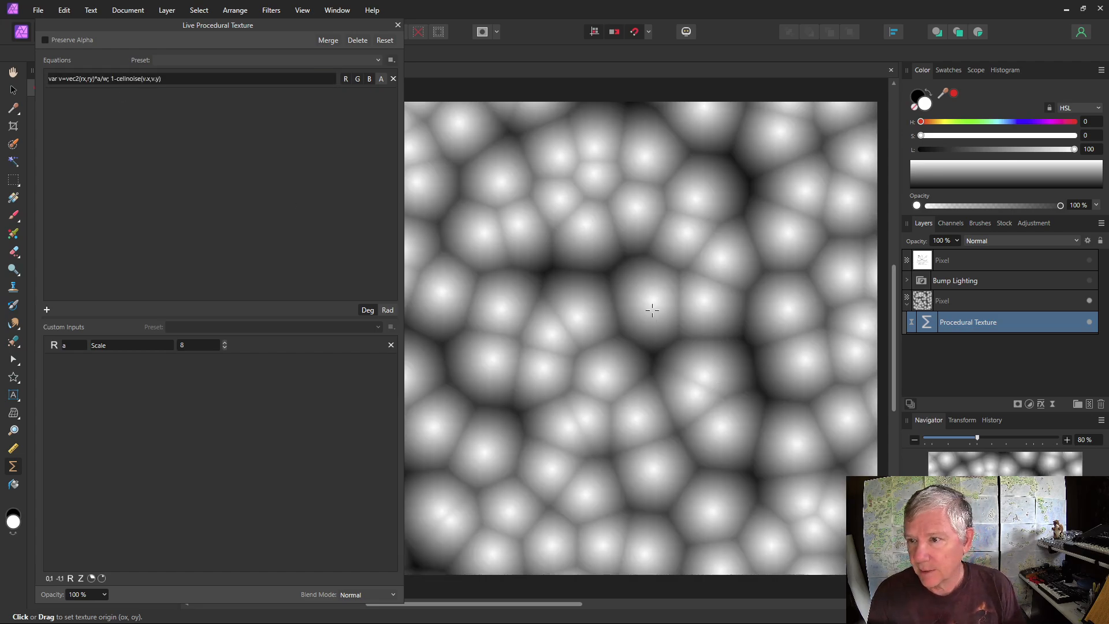
- Remove the inversion from the equation and change the noise function to cellnoisedist(v.x,v.y)
{"action": "left_click", "coordinate": [117, 82]}
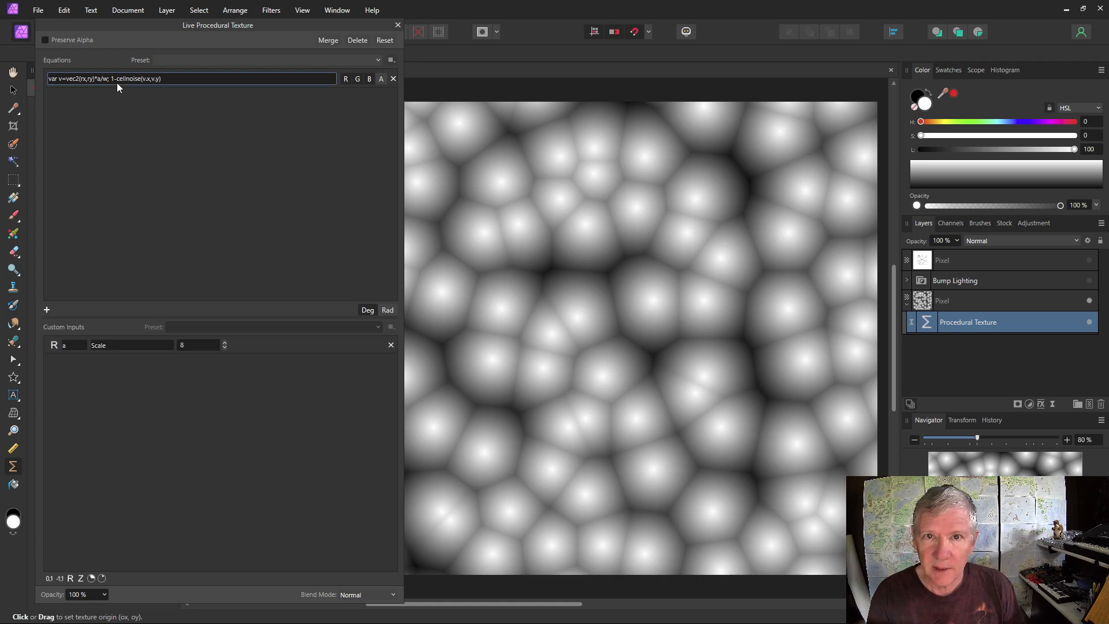
{"action": "key", "text": "BackSpace"}
{"action": "key", "text": "BackSpace"}
{"action": "key", "text": "BackSpace"}
{"action": "key", "text": "BackSpace"}
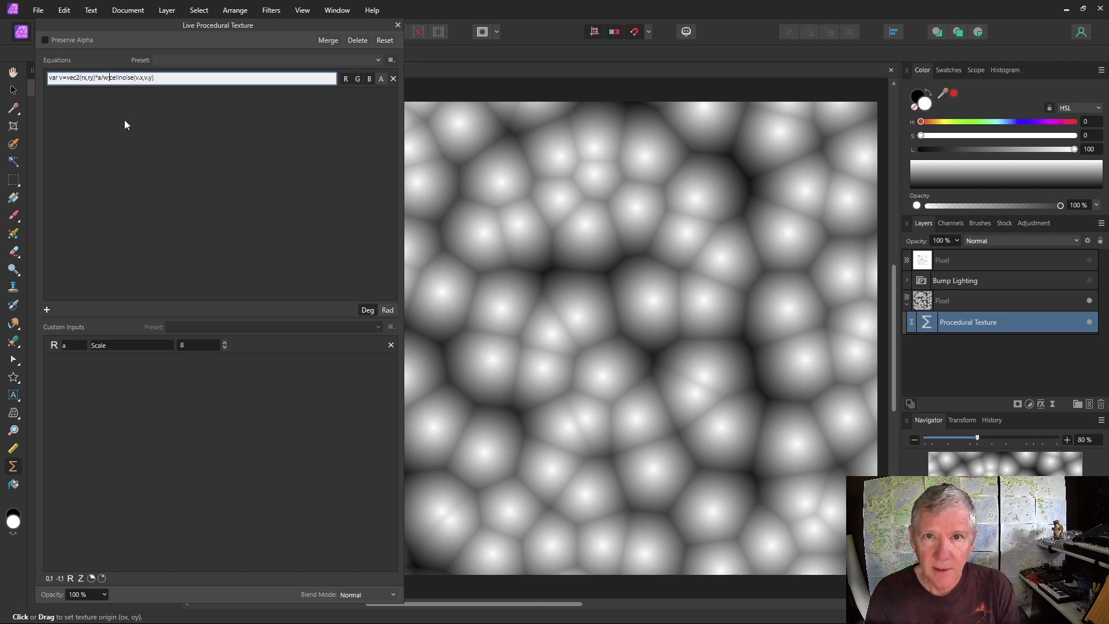
{"action": "type", "text": "; "}
{"action": "type", "text": "dist"}
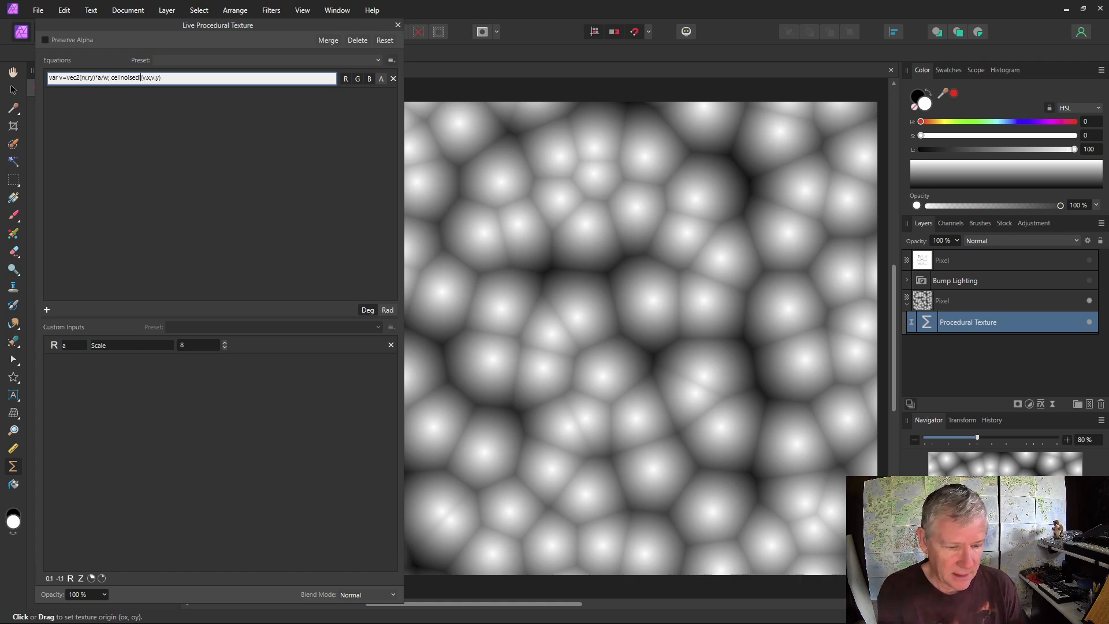
{"action": "key", "text": "Return"}
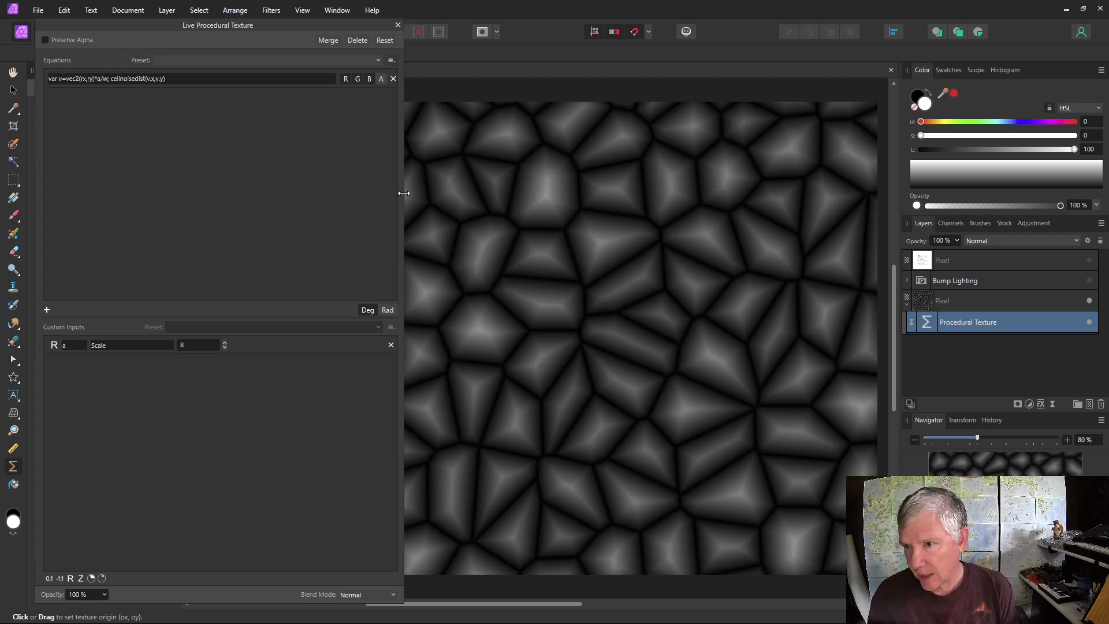
- Multiply the cellnoisedist term in the equation by noise(v)
{"action": "scroll", "coordinate": [654, 362], "scroll_direction": "left", "scroll_amount": 1}
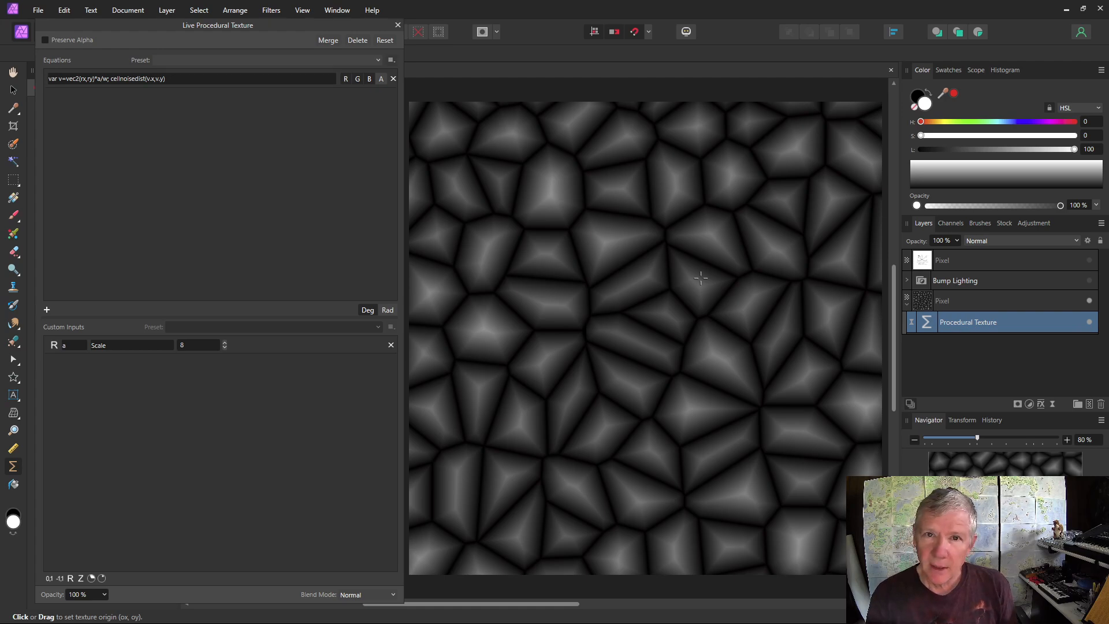
{"action": "left_click", "coordinate": [171, 81]}
{"action": "left_click", "coordinate": [171, 81]}
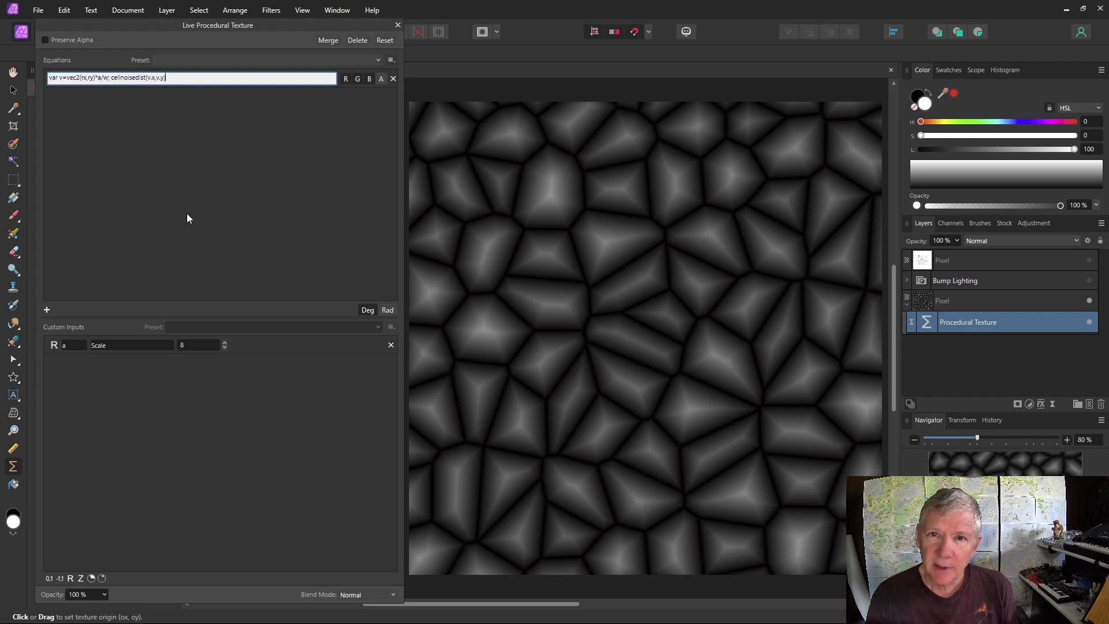
{"action": "type", "text": "*"}
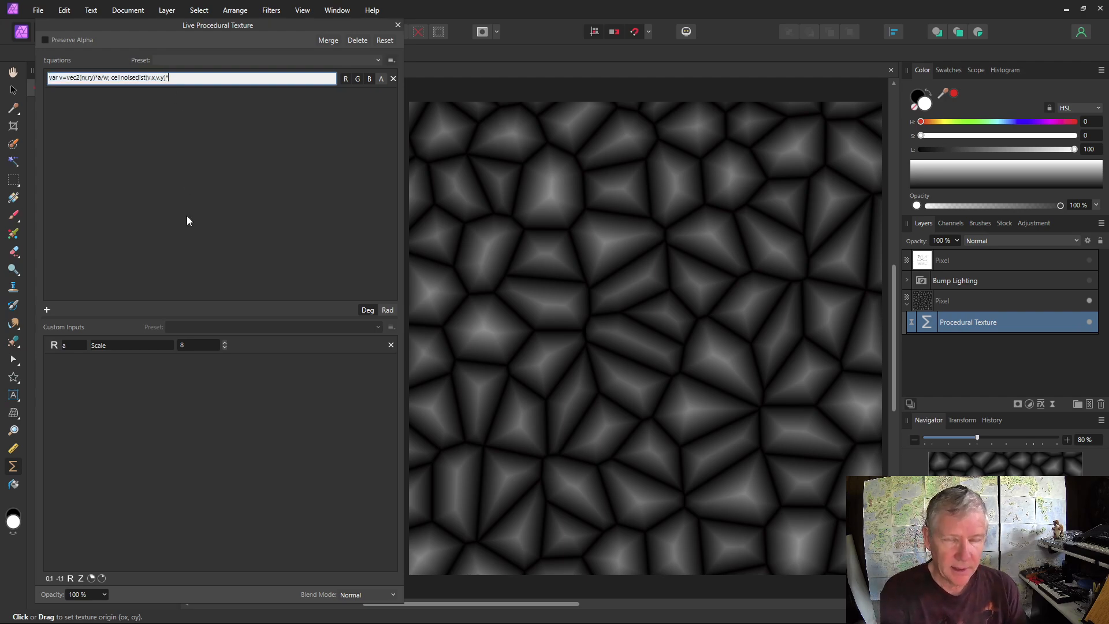
{"action": "type", "text": "noise("}
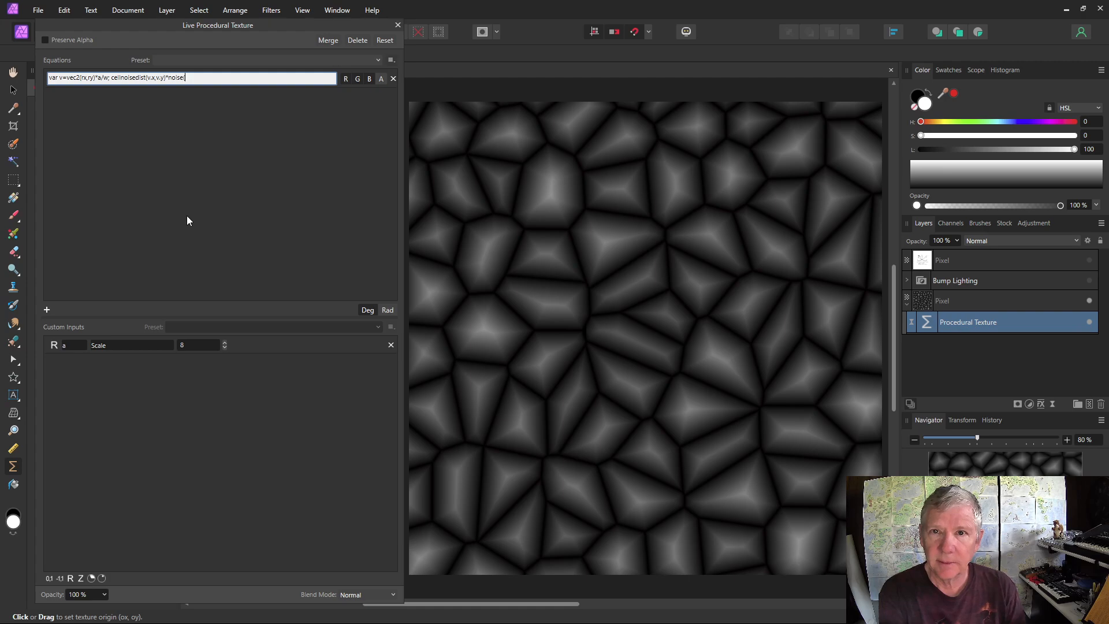
{"action": "type", "text": "v"}
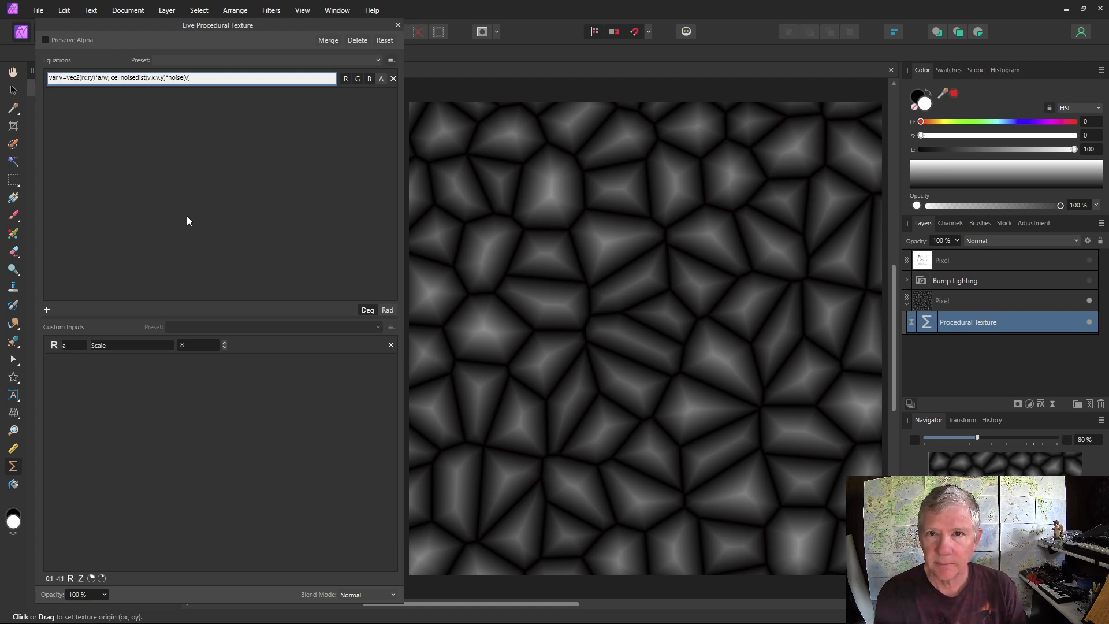
{"action": "key", "text": "Return"}
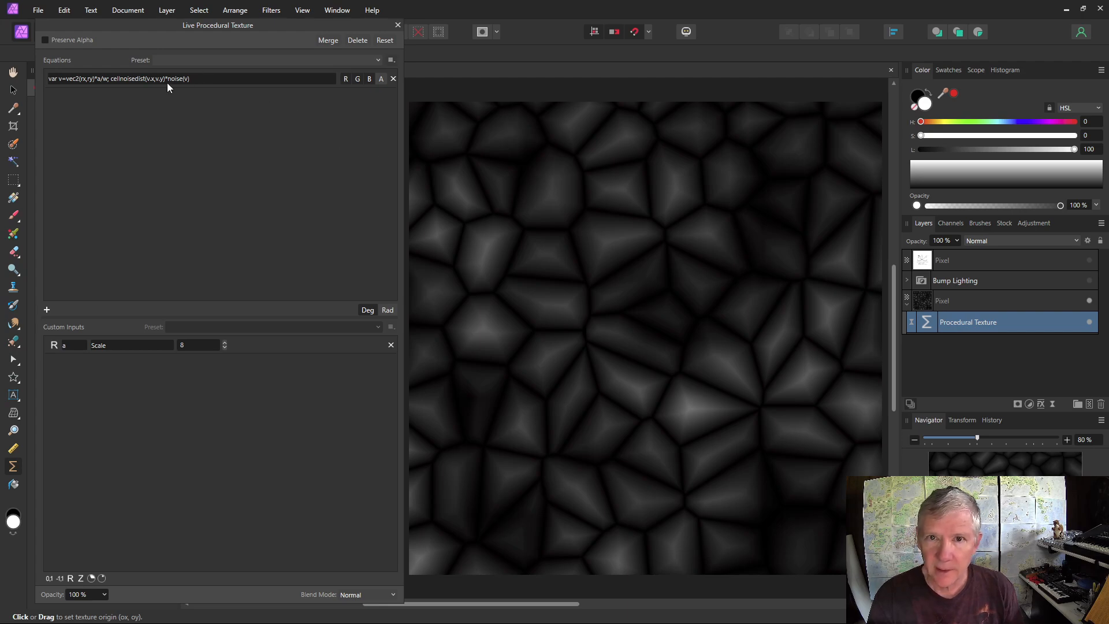
- Change the multiplying noise function in the equation to noiseh(v)
{"action": "left_click", "coordinate": [182, 81]}
{"action": "left_click", "coordinate": [181, 80]}
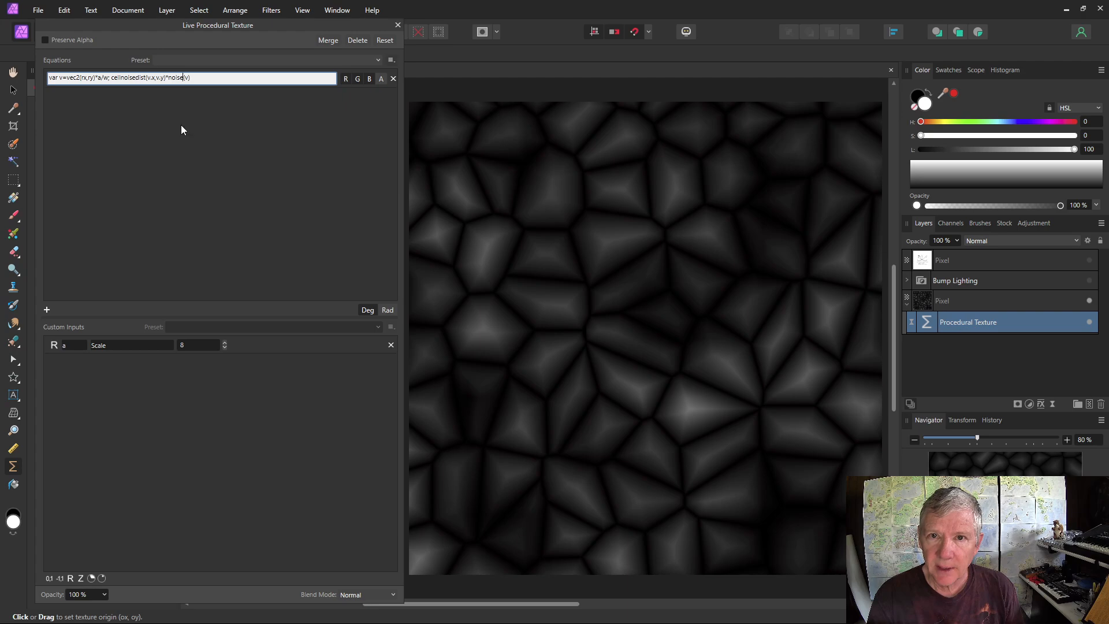
{"action": "type", "text": "h"}
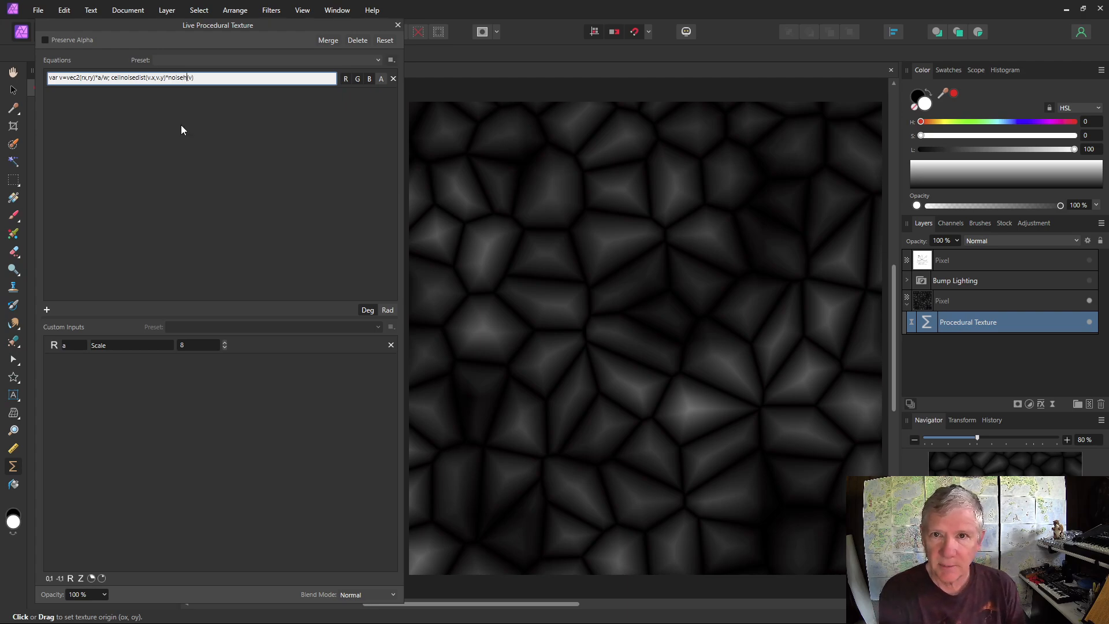
{"action": "key", "text": "Return"}
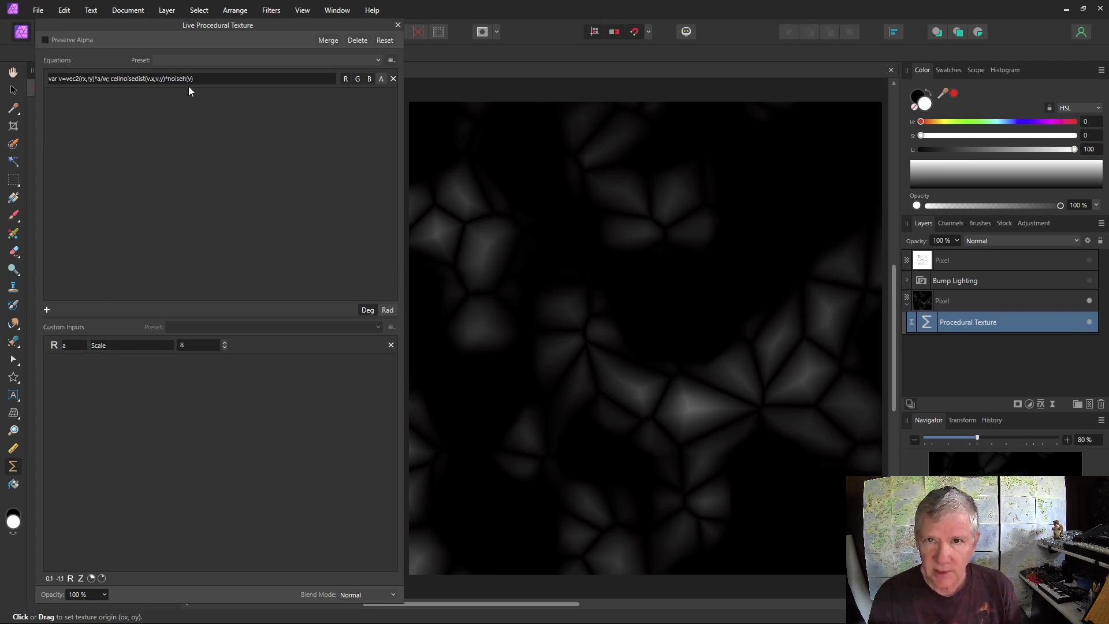
- Add a second real-number custom input b named Noise Scale and set its value to 2
{"action": "left_click", "coordinate": [69, 579]}
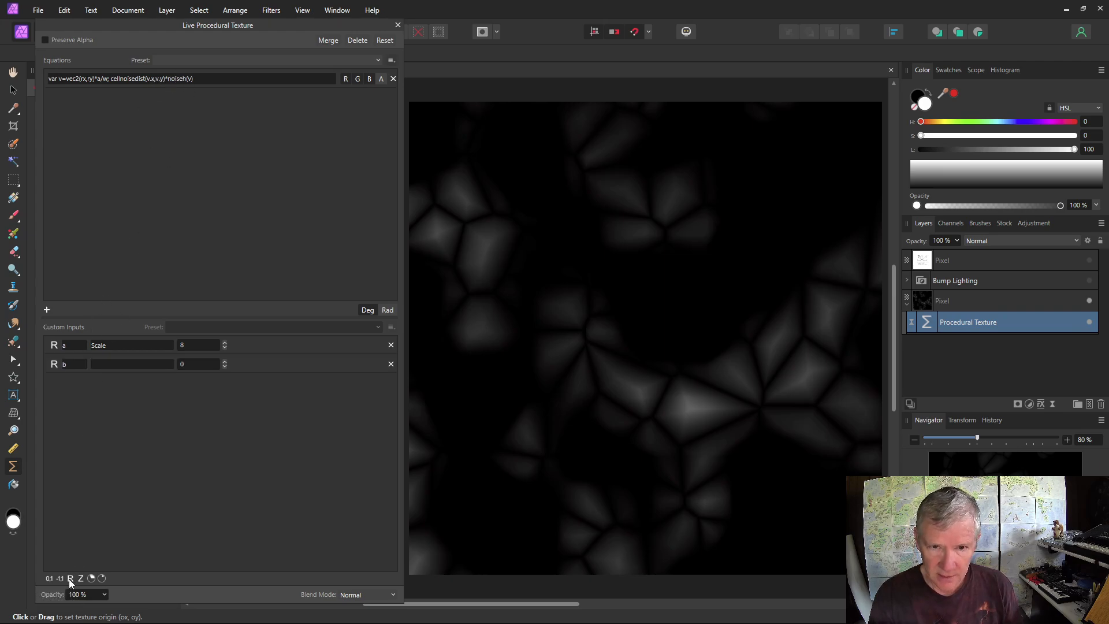
{"action": "left_click", "coordinate": [95, 363]}
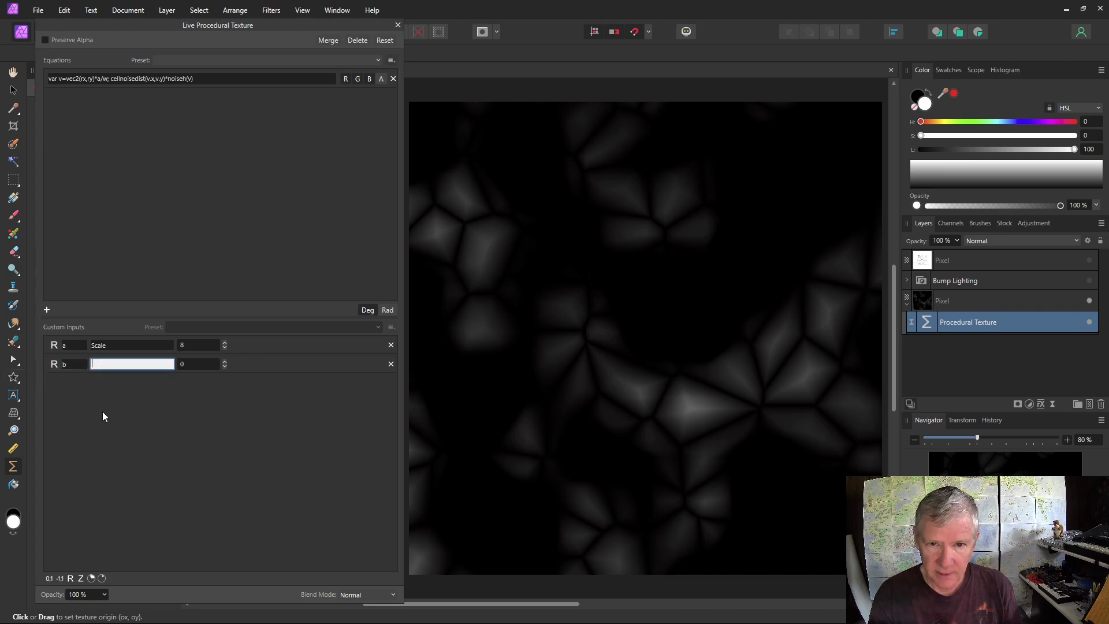
{"action": "type", "text": "Noise"}
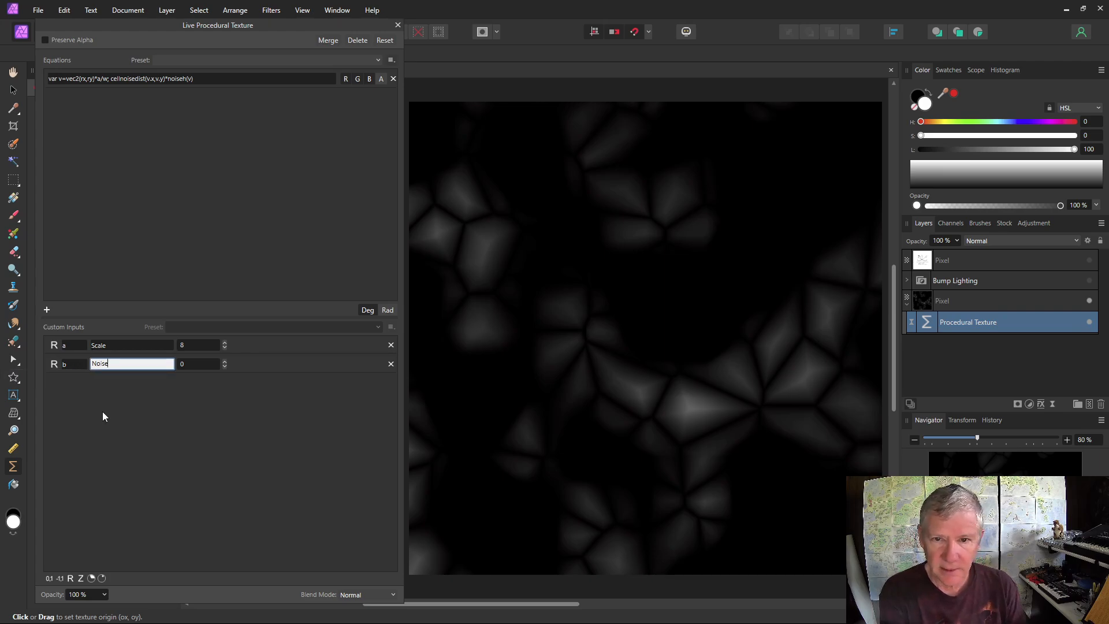
{"action": "type", "text": " Scale"}
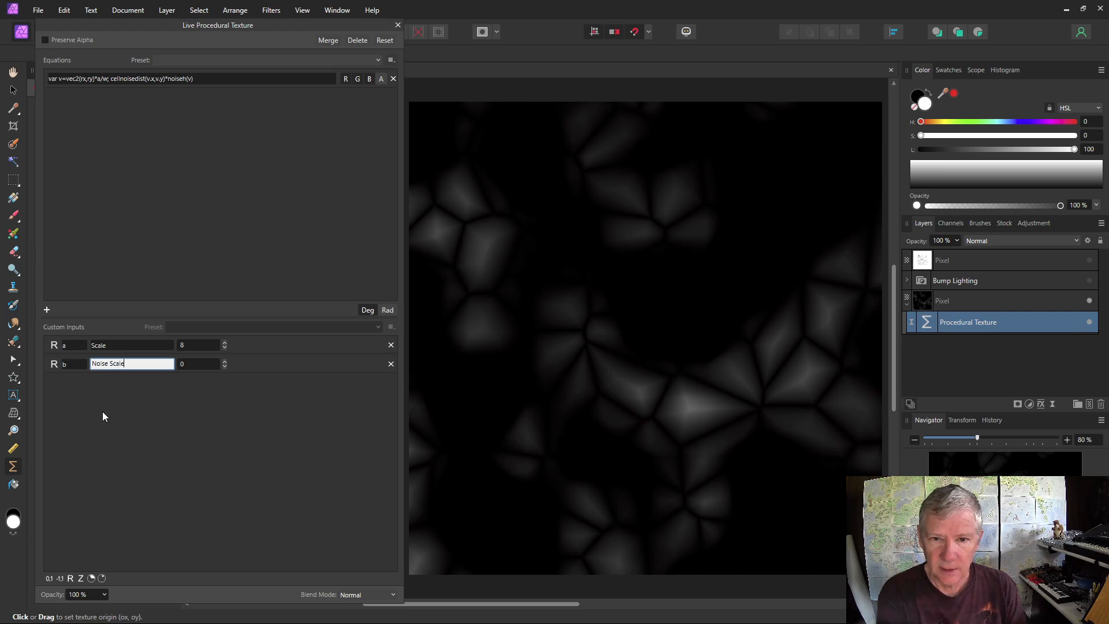
{"action": "left_click", "coordinate": [225, 362]}
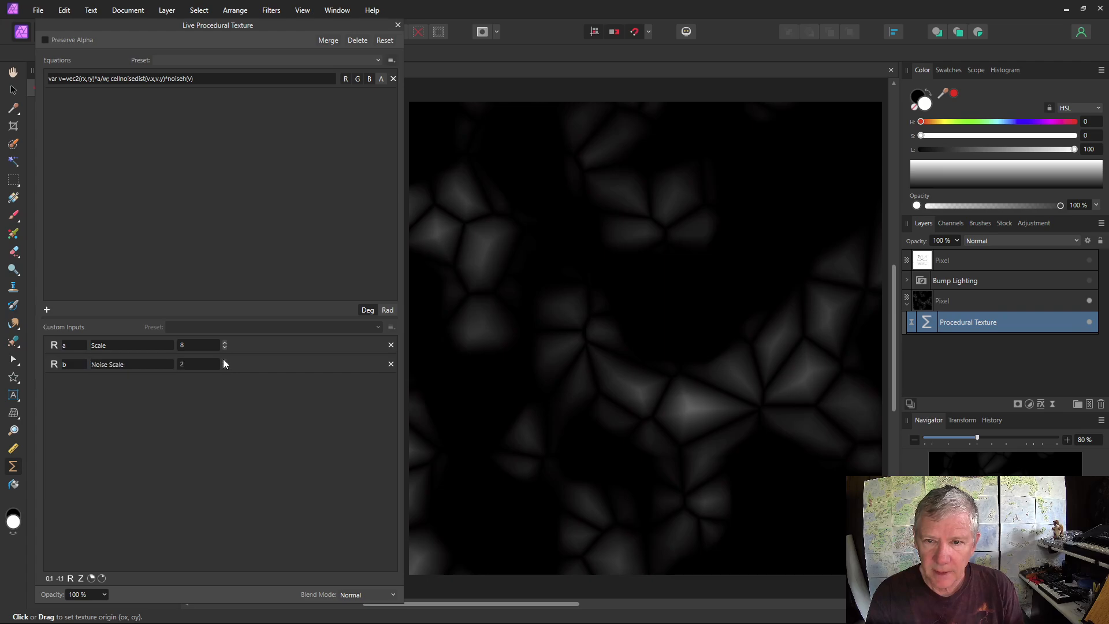
- Scale the multiplying noise with the new input by changing its term to noiseh(v*b)
{"action": "left_click", "coordinate": [189, 79]}
{"action": "left_click", "coordinate": [192, 80]}
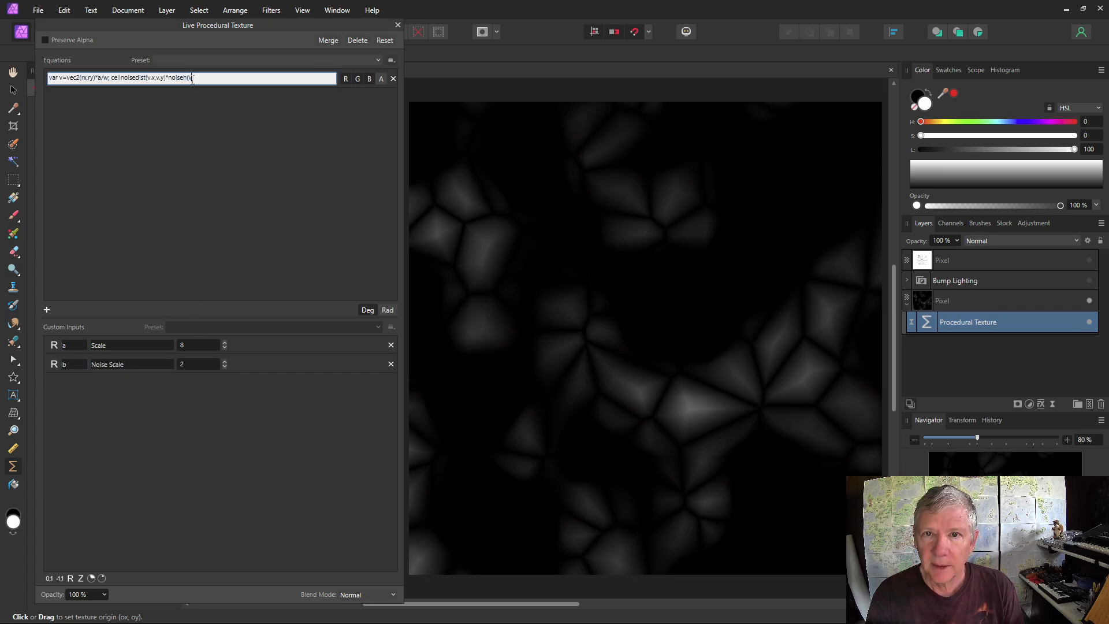
{"action": "type", "text": "*b"}
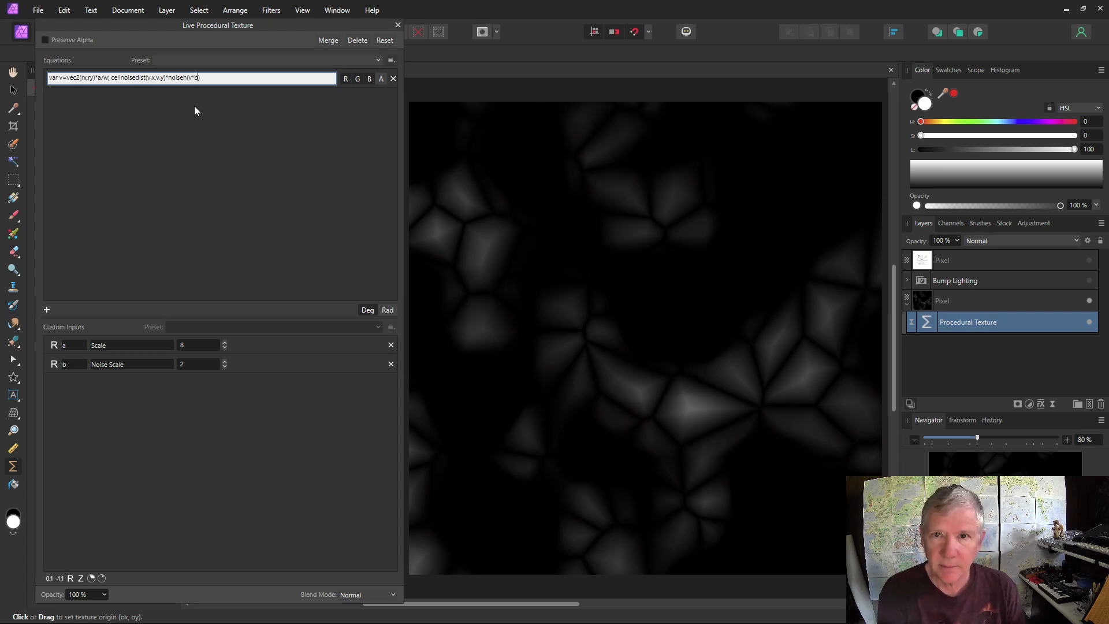
{"action": "key", "text": "Return"}
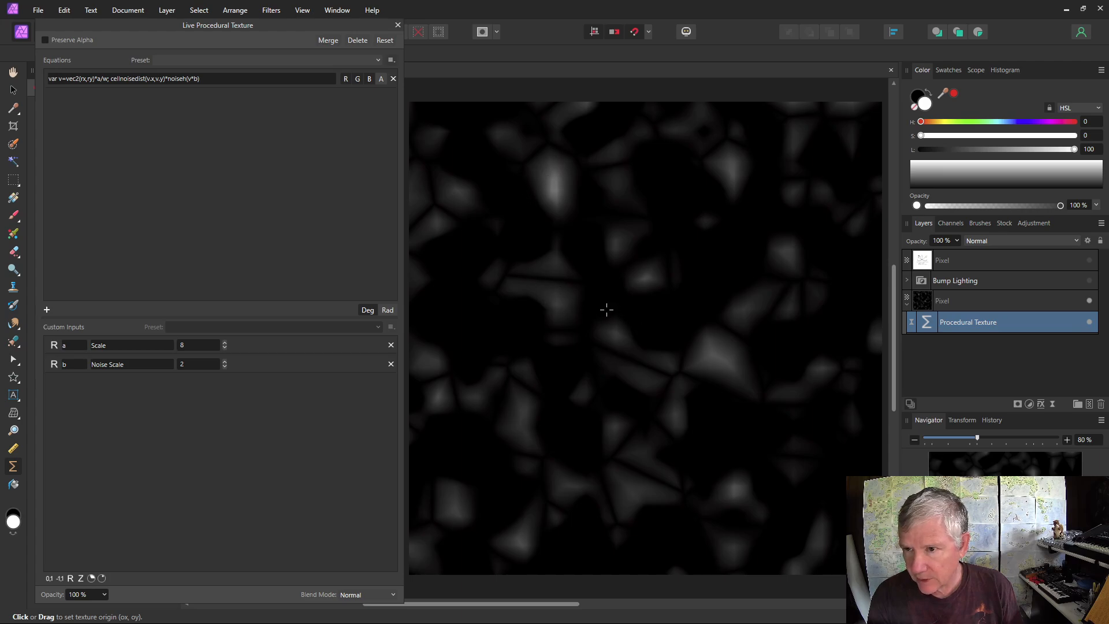
- Change the multiplying noise function in the equation to noisehcubic(v*b)
{"action": "left_click", "coordinate": [185, 85]}
{"action": "left_click", "coordinate": [186, 82]}
{"action": "type", "text": "cubic"}
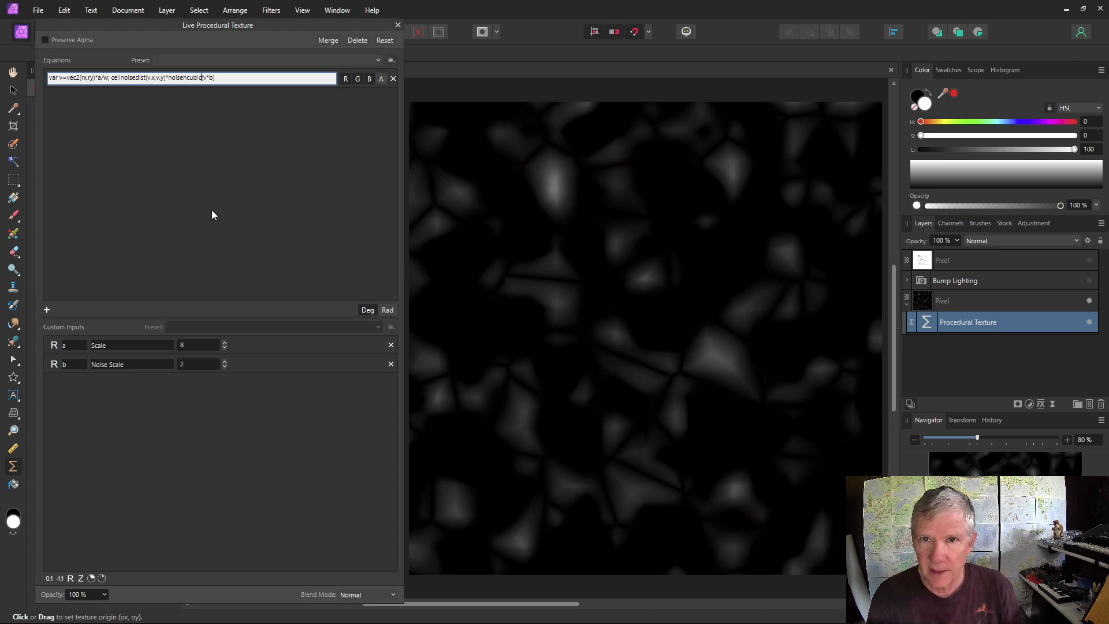
{"action": "key", "text": "Return"}
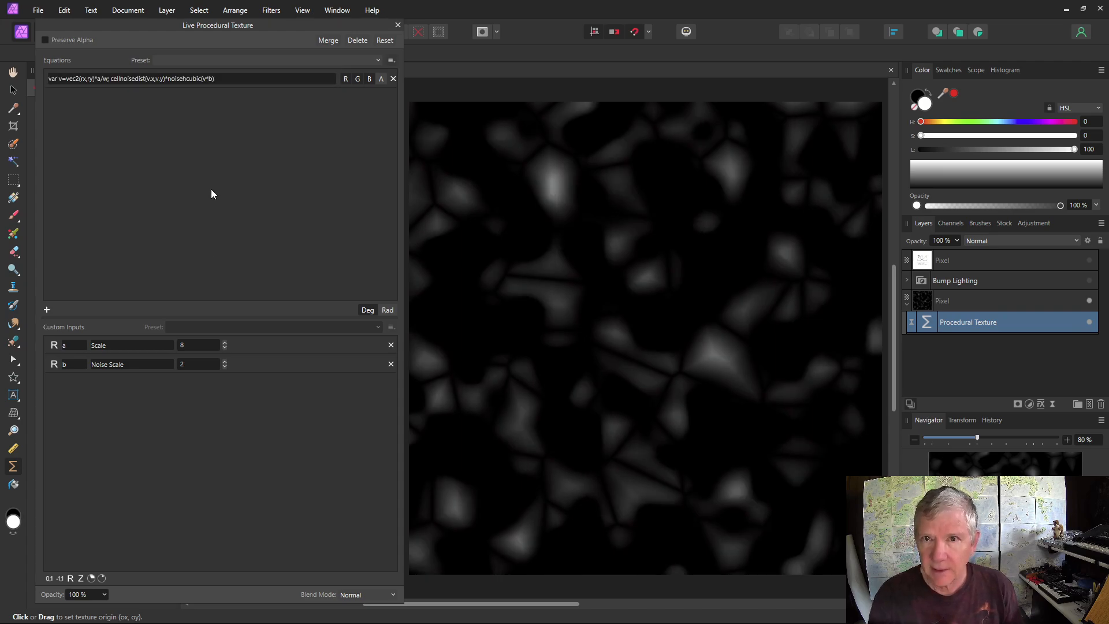
- Add +.5 to the end of the equation and set the Scale input to 6
{"action": "left_click", "coordinate": [217, 82]}
{"action": "left_click", "coordinate": [223, 80]}
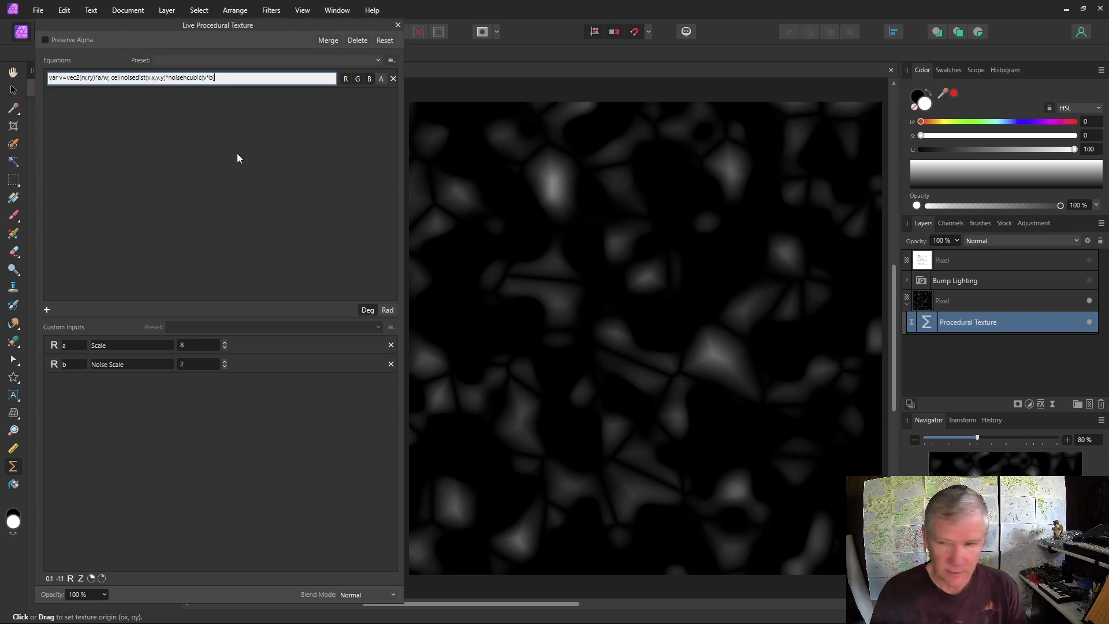
{"action": "type", "text": "+"}
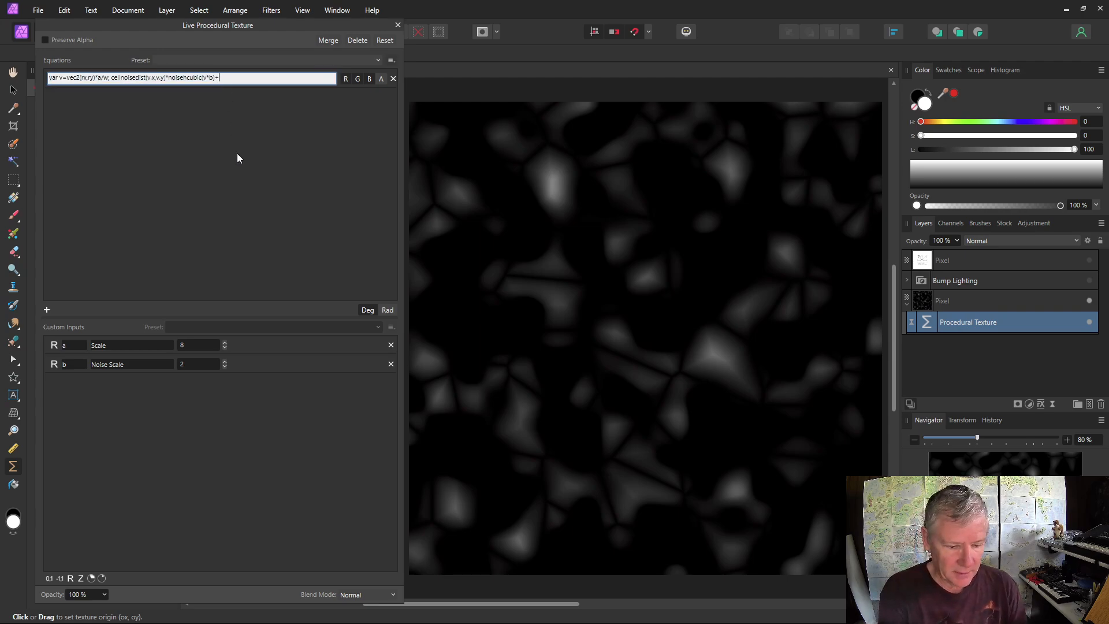
{"action": "type", "text": "."}
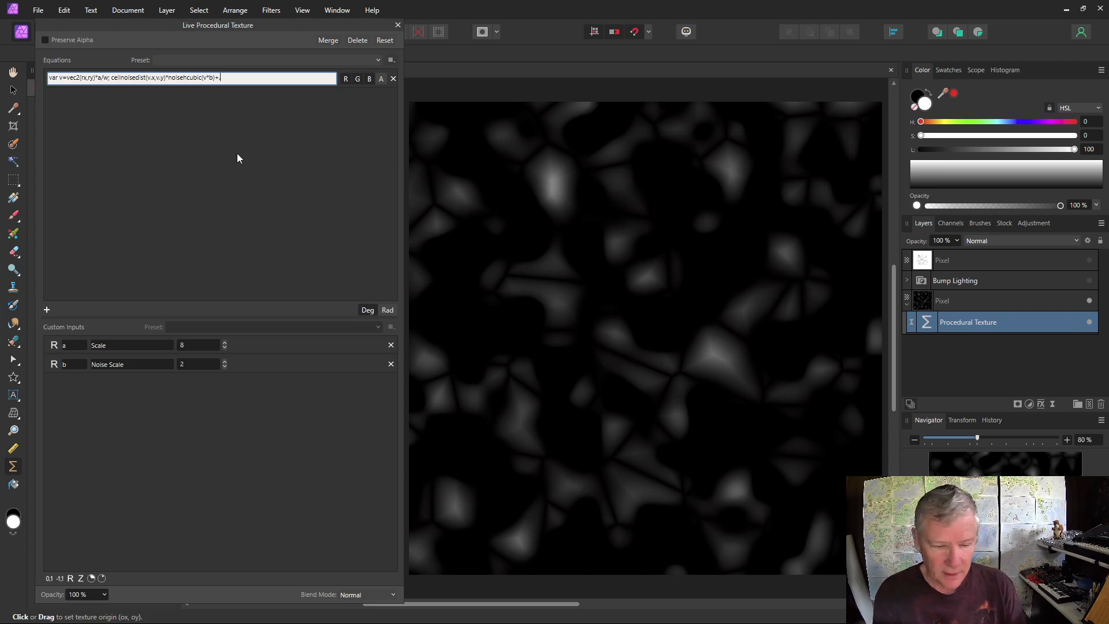
{"action": "type", "text": "5"}
{"action": "key", "text": "Return"}
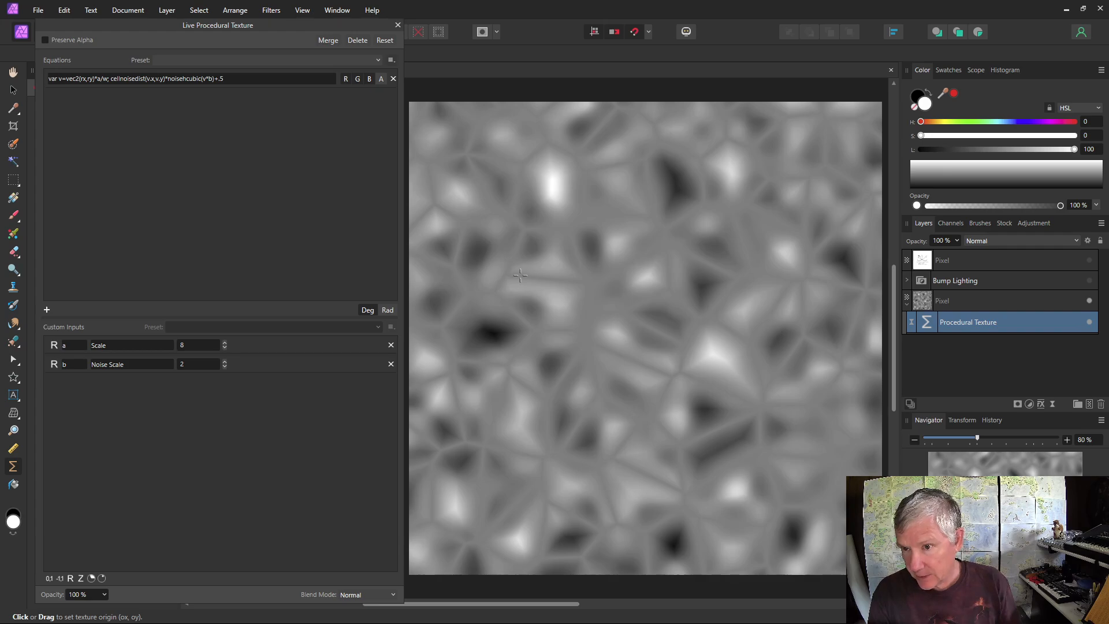
{"action": "left_click", "coordinate": [226, 348]}
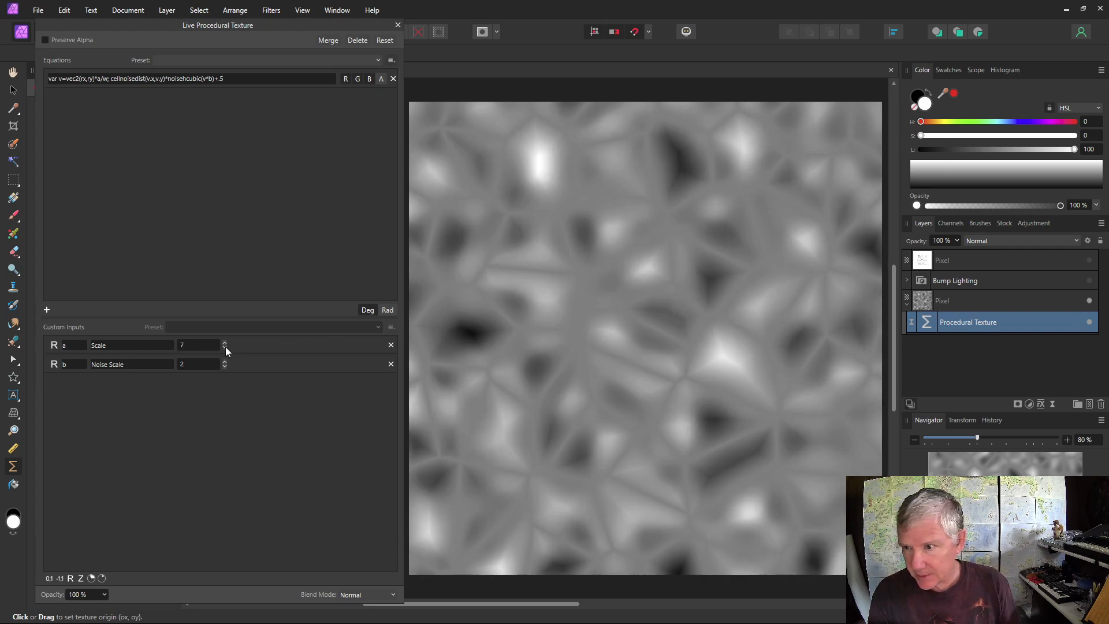
{"action": "left_click", "coordinate": [226, 348]}
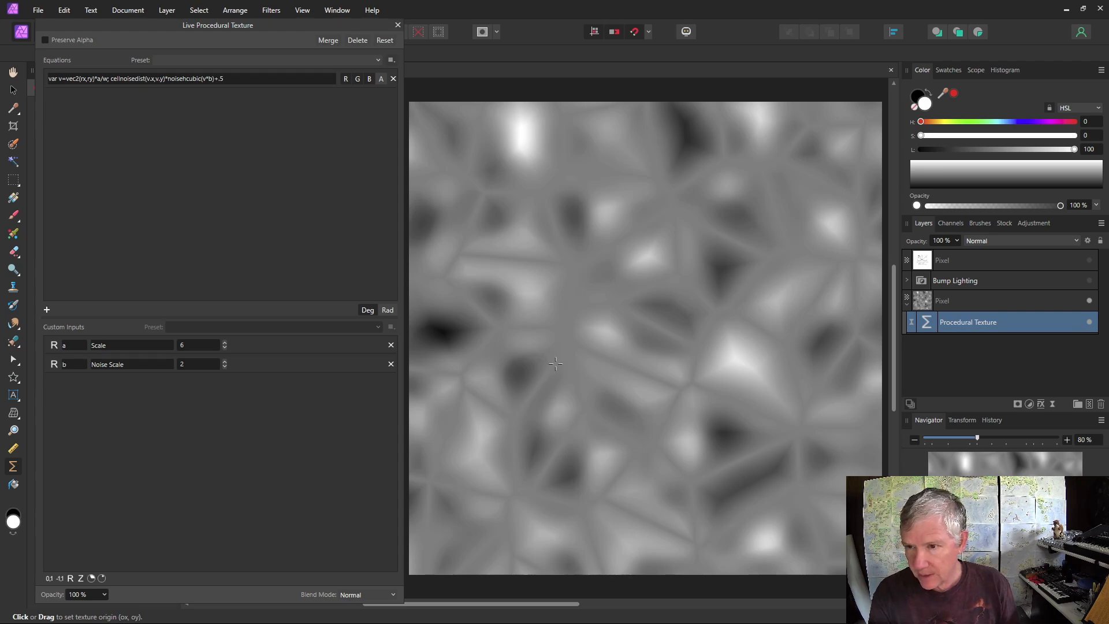
- Offset the v.x argument of cellnoisedist by adding +dir(v) to it
{"action": "left_click", "coordinate": [154, 82]}
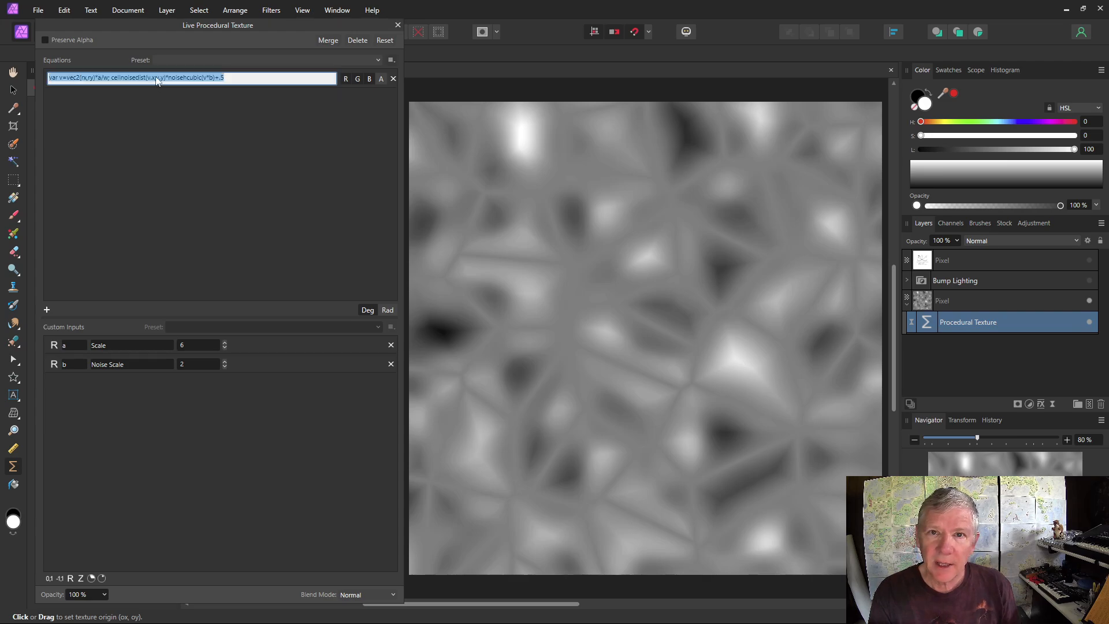
{"action": "left_click", "coordinate": [156, 83]}
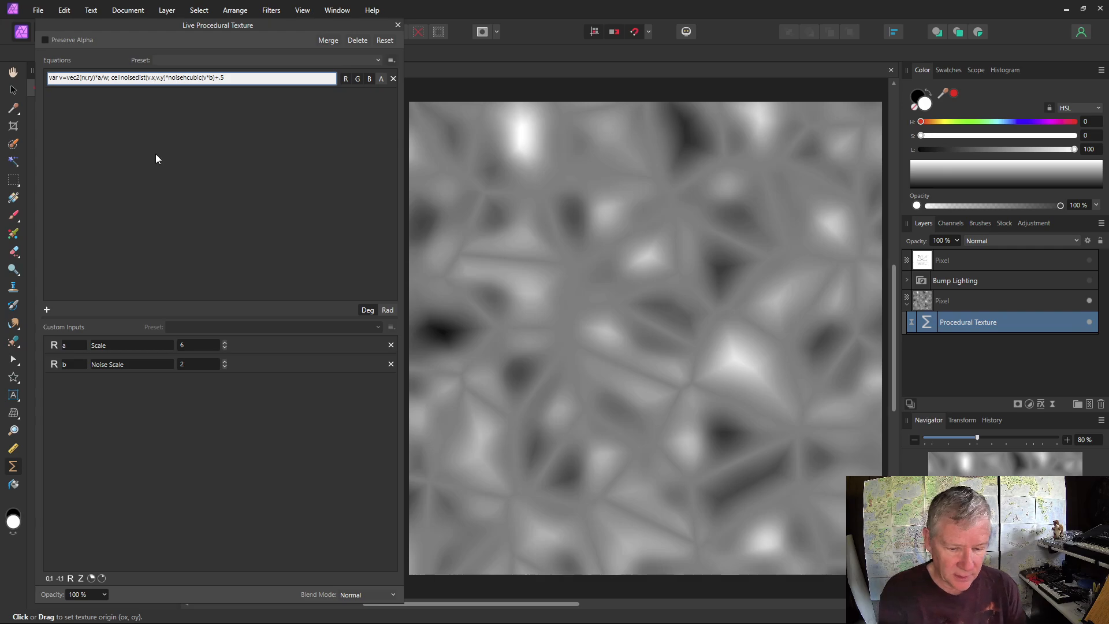
{"action": "type", "text": "+dir"}
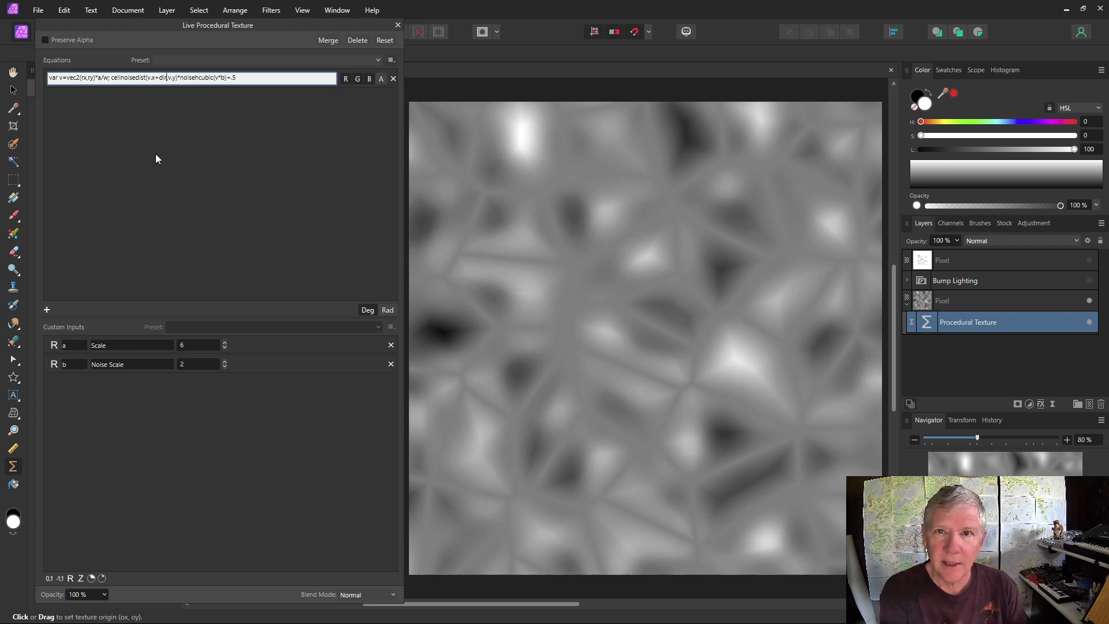
{"action": "type", "text": "(v)"}
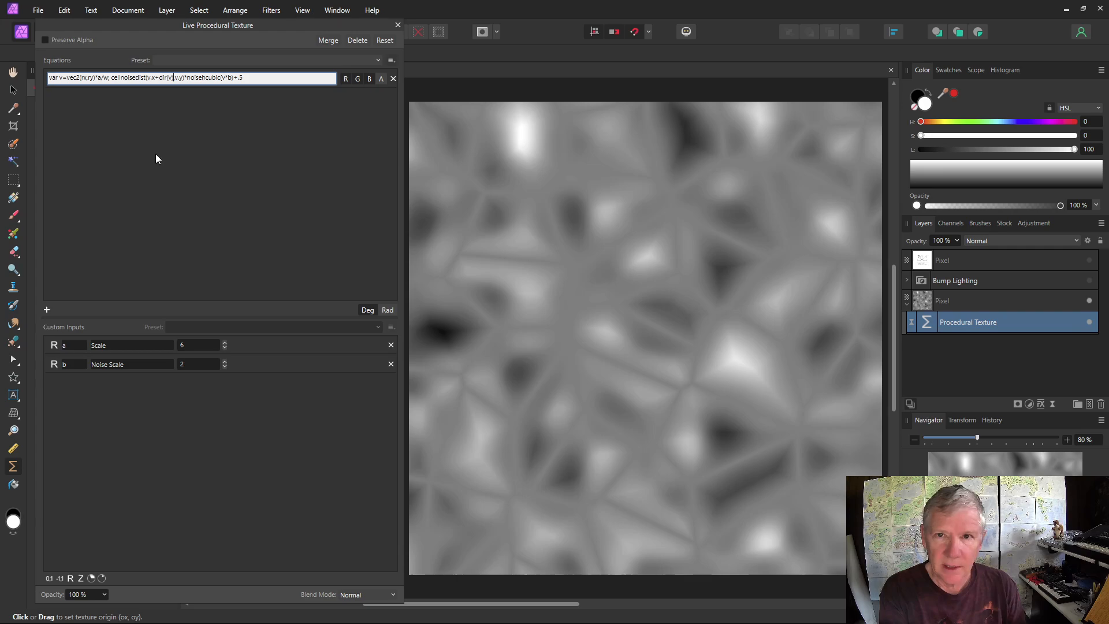
{"action": "key", "text": "Return"}
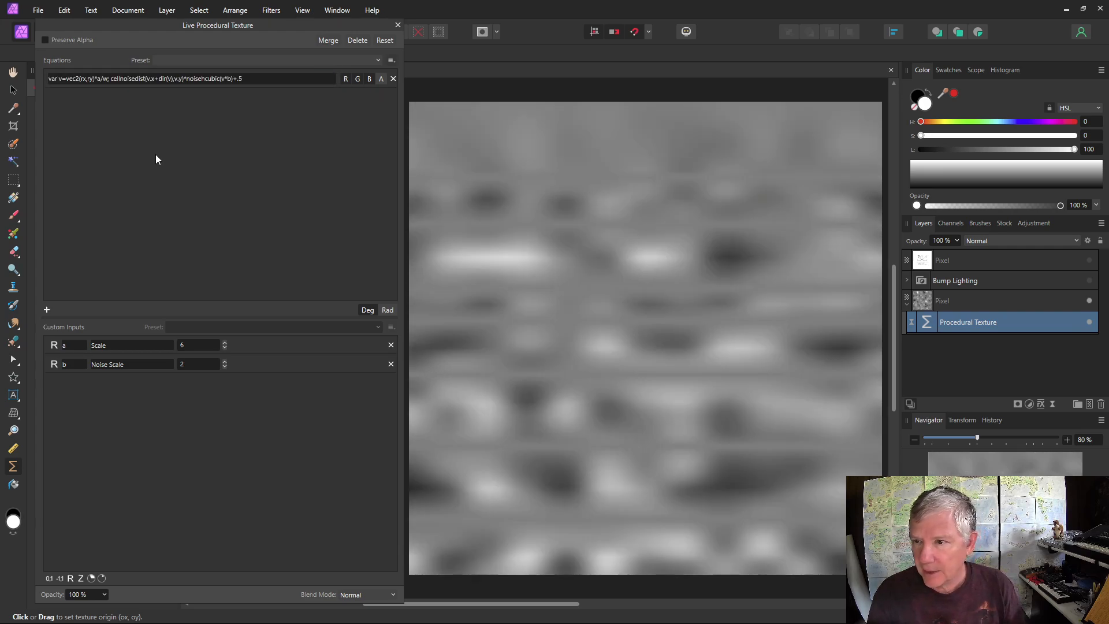
- Add a 0 to 1 range custom input t named Turbulence
{"action": "left_click", "coordinate": [162, 83]}
{"action": "left_click", "coordinate": [160, 79]}
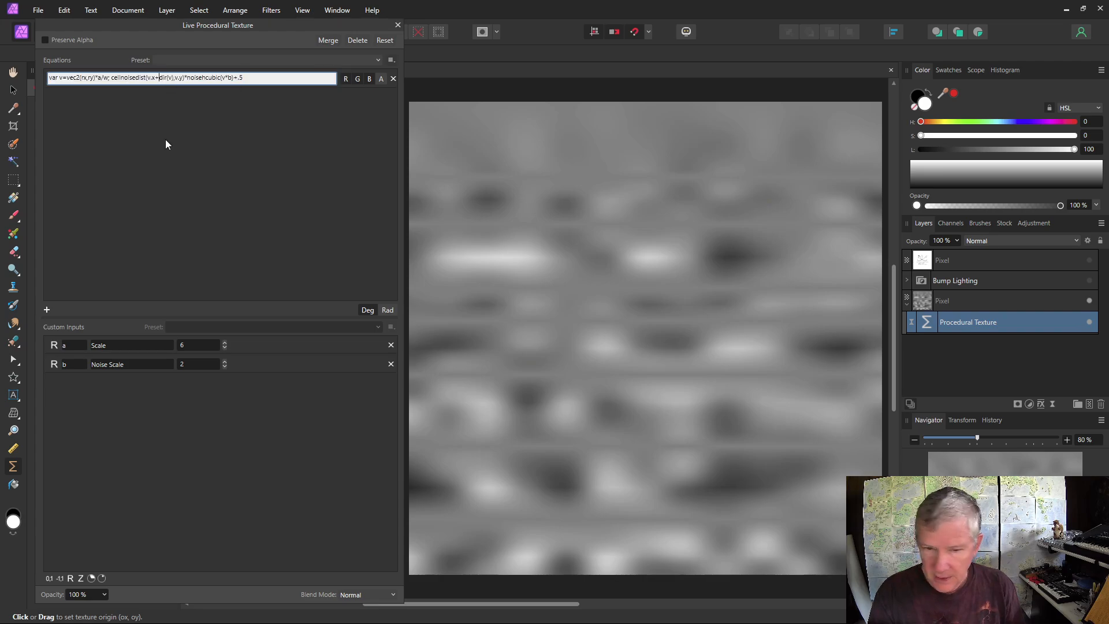
{"action": "left_click", "coordinate": [49, 579]}
{"action": "left_click", "coordinate": [64, 384]}
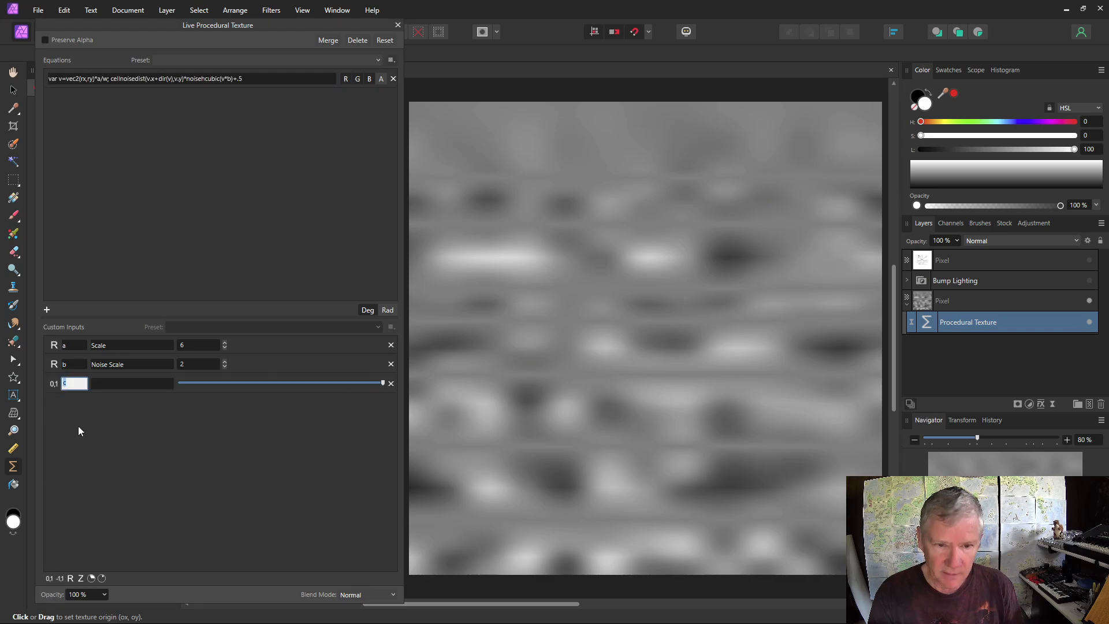
{"action": "type", "text": "t"}
{"action": "key", "text": "Tab"}
{"action": "type", "text": "Tur"}
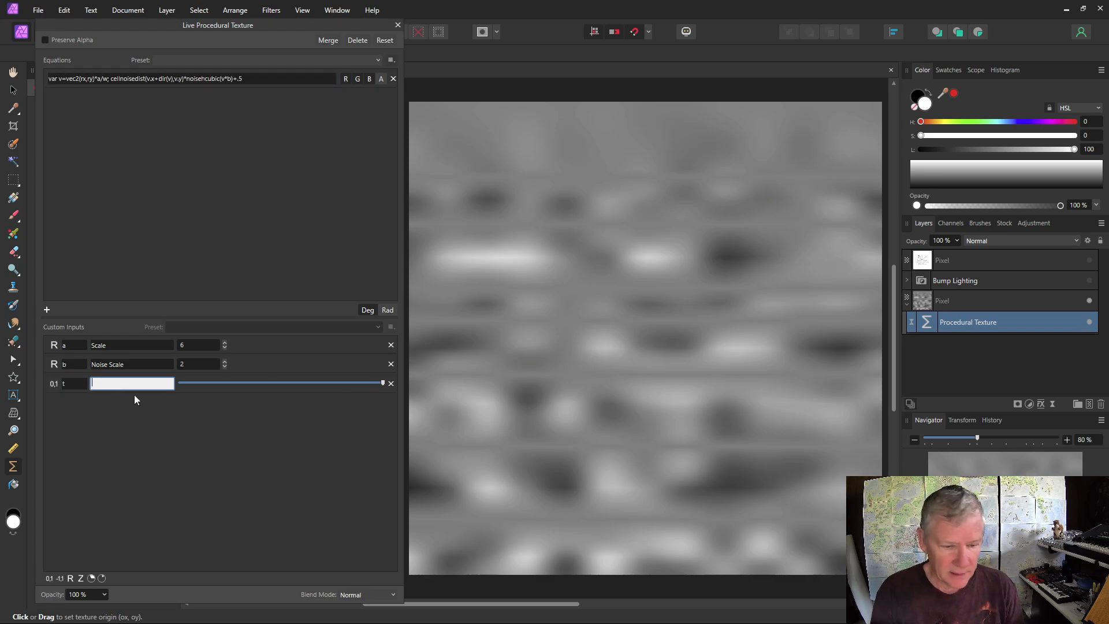
{"action": "type", "text": "bulenc"}
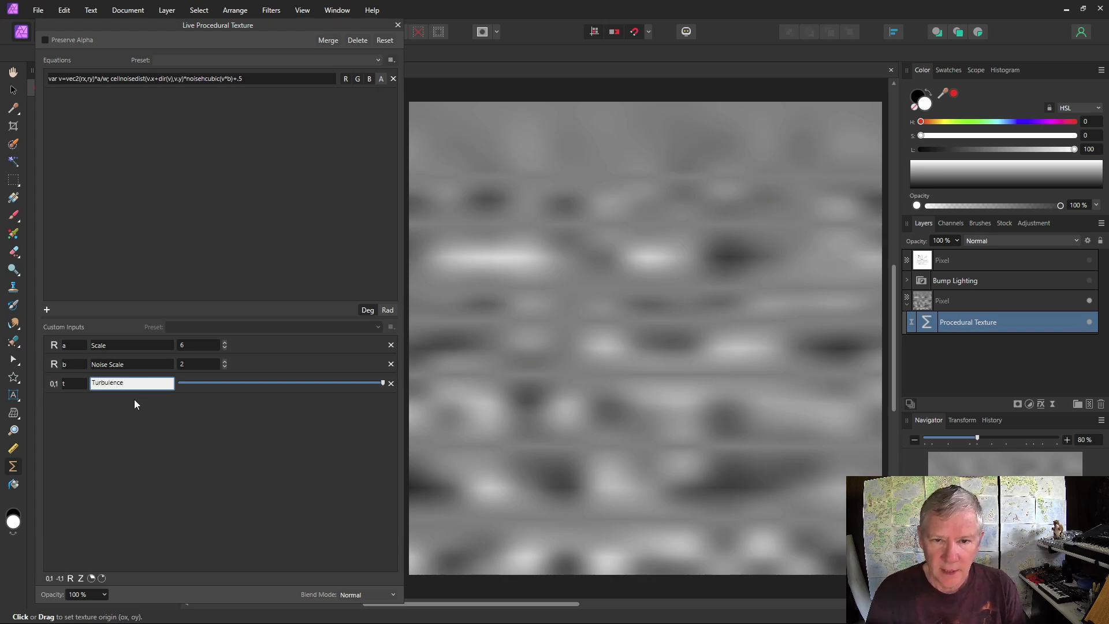
{"action": "type", "text": "e"}
{"action": "key", "text": "Return"}
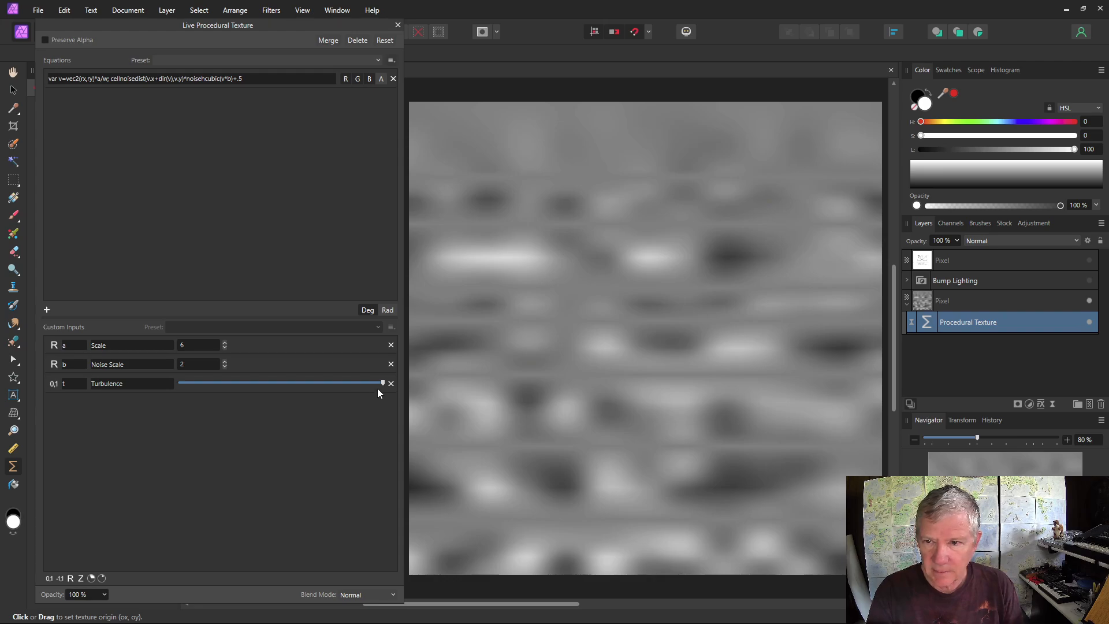
- Multiply the dir(v) offset in the equation by t and lower the Turbulence input to its minimum
{"action": "left_click", "coordinate": [158, 80]}
{"action": "left_click", "coordinate": [160, 78]}
{"action": "type", "text": "t*"}
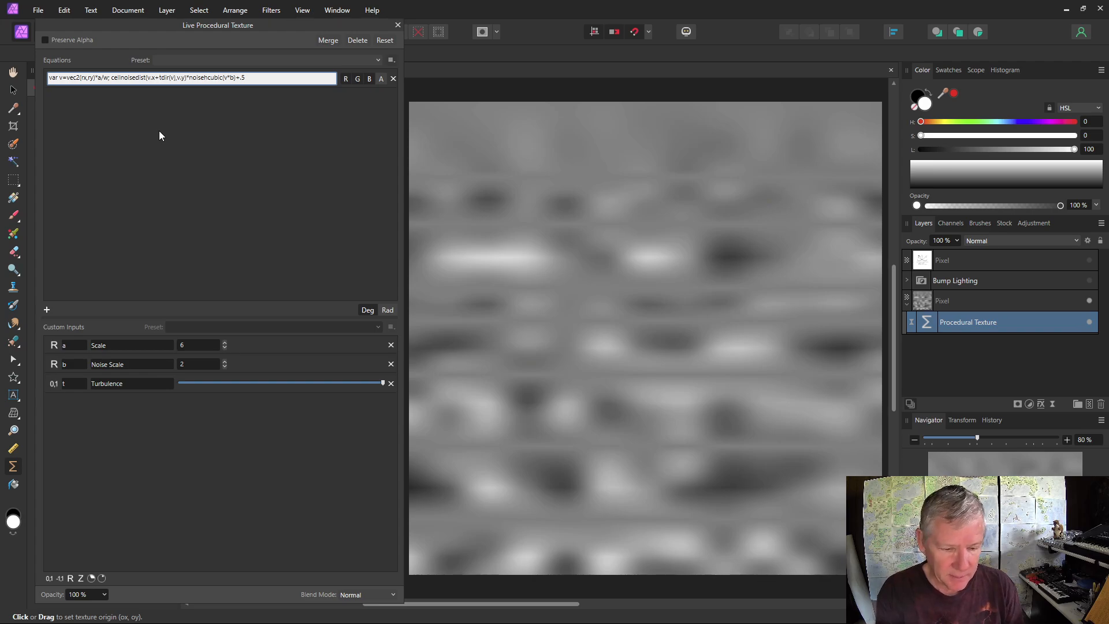
{"action": "key", "text": "Return"}
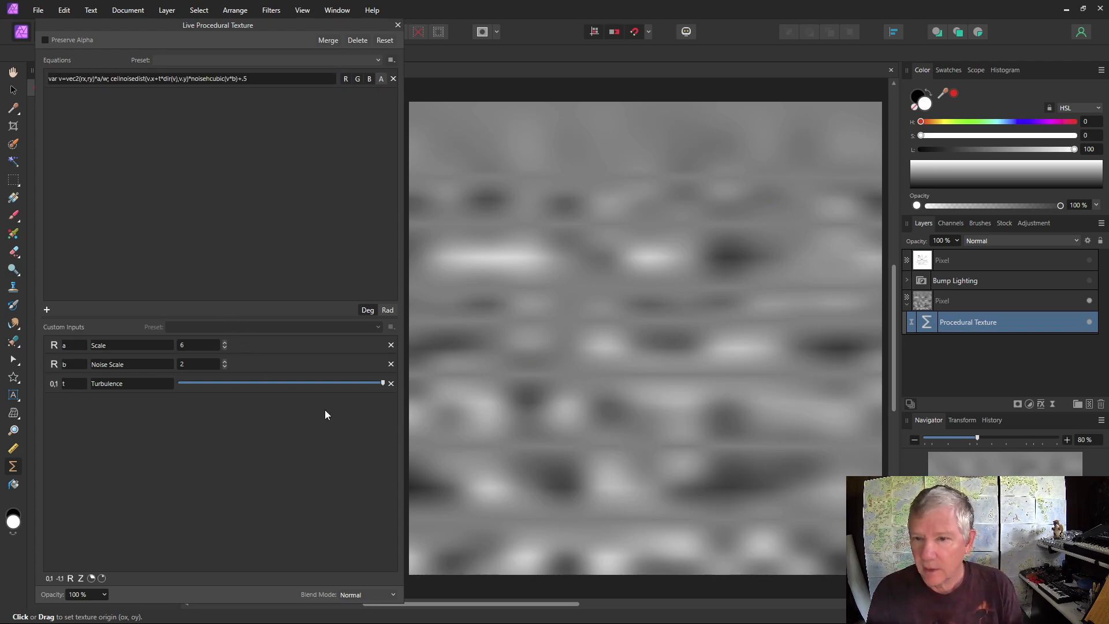
{"action": "left_click_drag", "start_coordinate": [383, 383], "coordinate": [181, 381]}
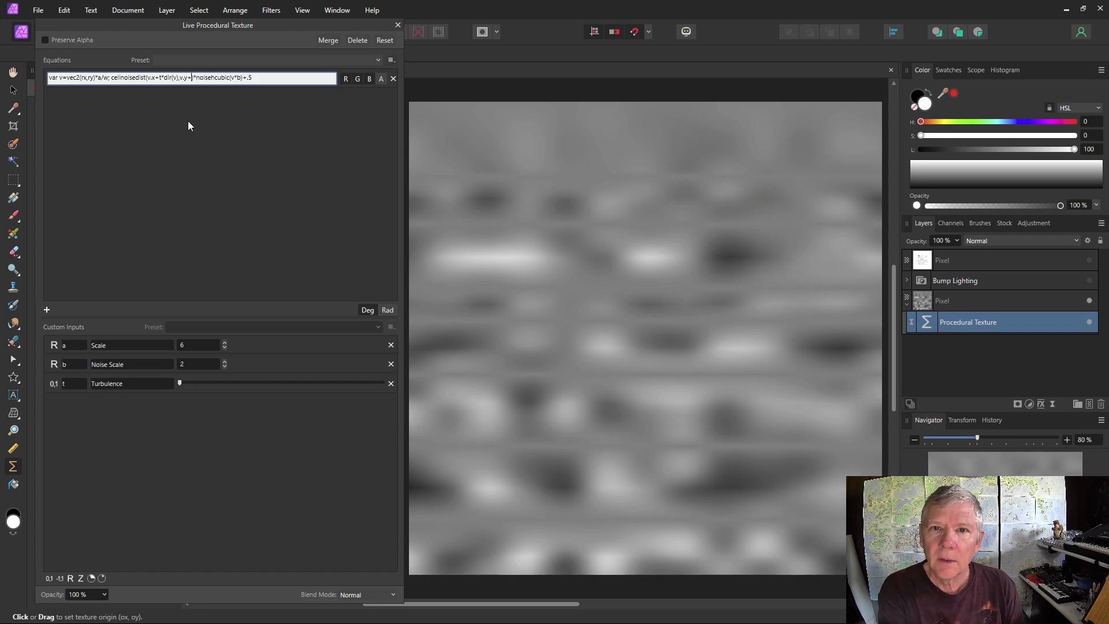
- Offset the v.y argument of cellnoisedist by adding +t*dir(v) to it
{"action": "type", "text": "t*dir(v"}
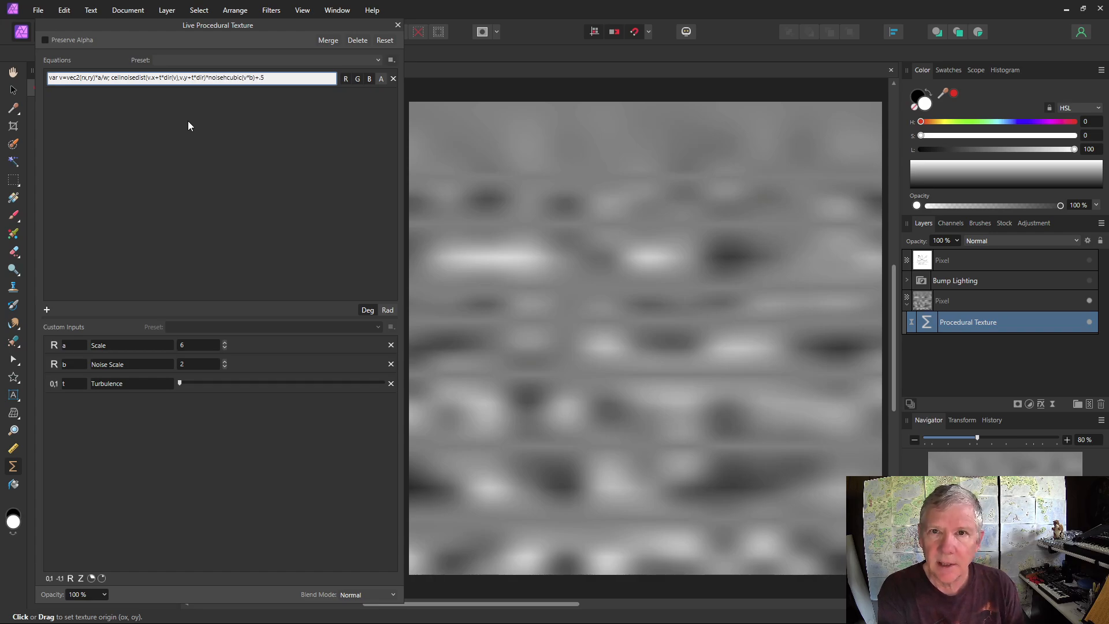
{"action": "type", "text": ")"}
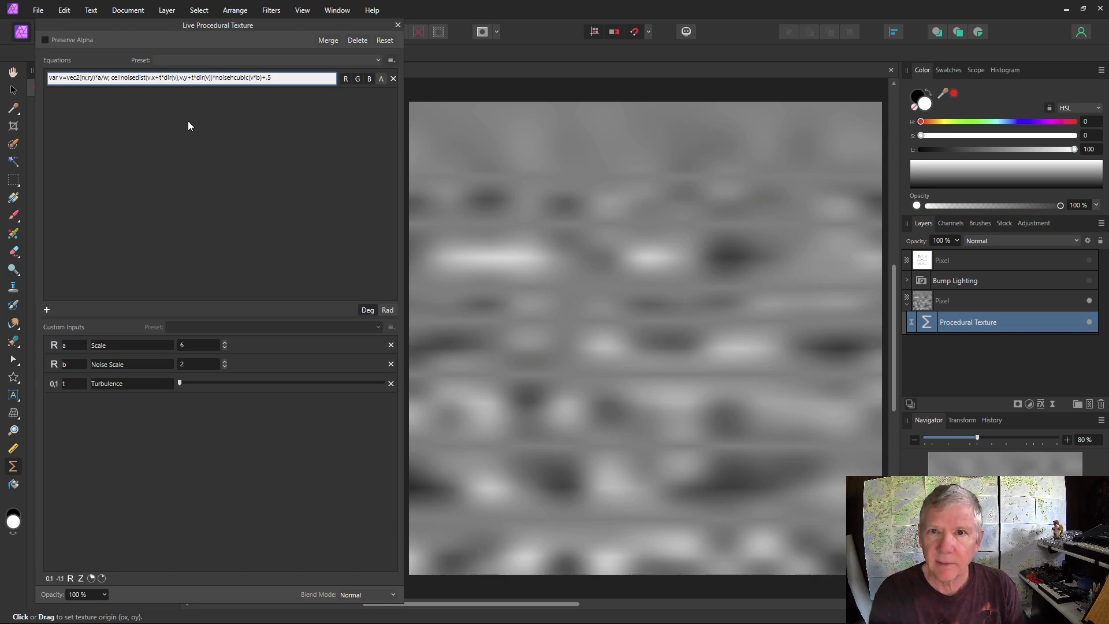
{"action": "key", "text": "Return"}
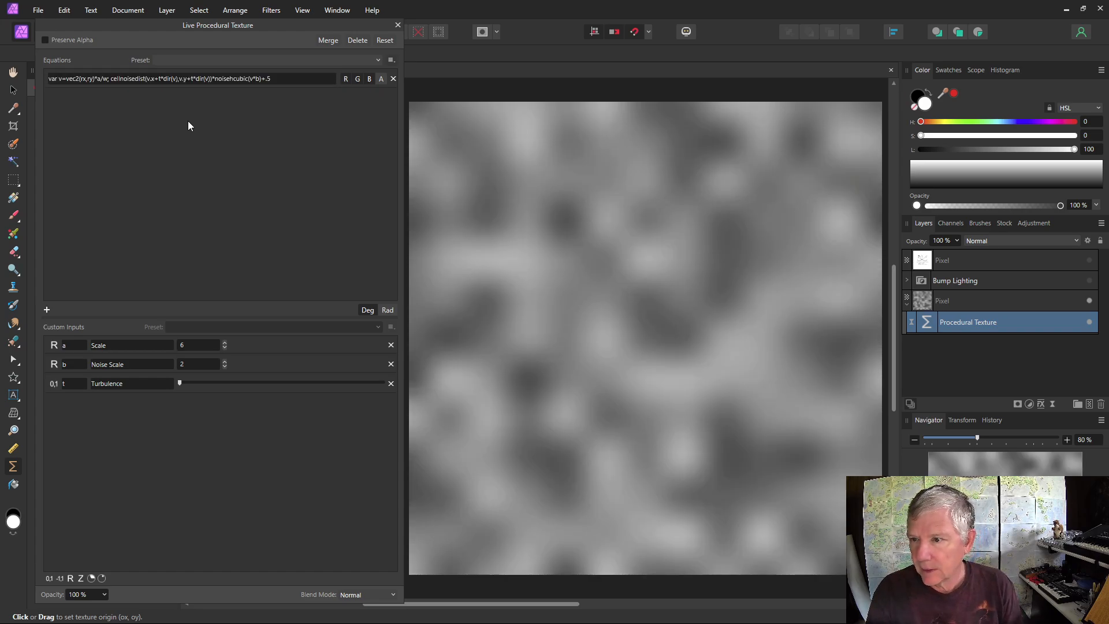
- Change the two offsets to t*dir(v).x and t*dir(v).y, and raise Turbulence to a low value
{"action": "left_click", "coordinate": [176, 78]}
{"action": "left_click", "coordinate": [177, 79]}
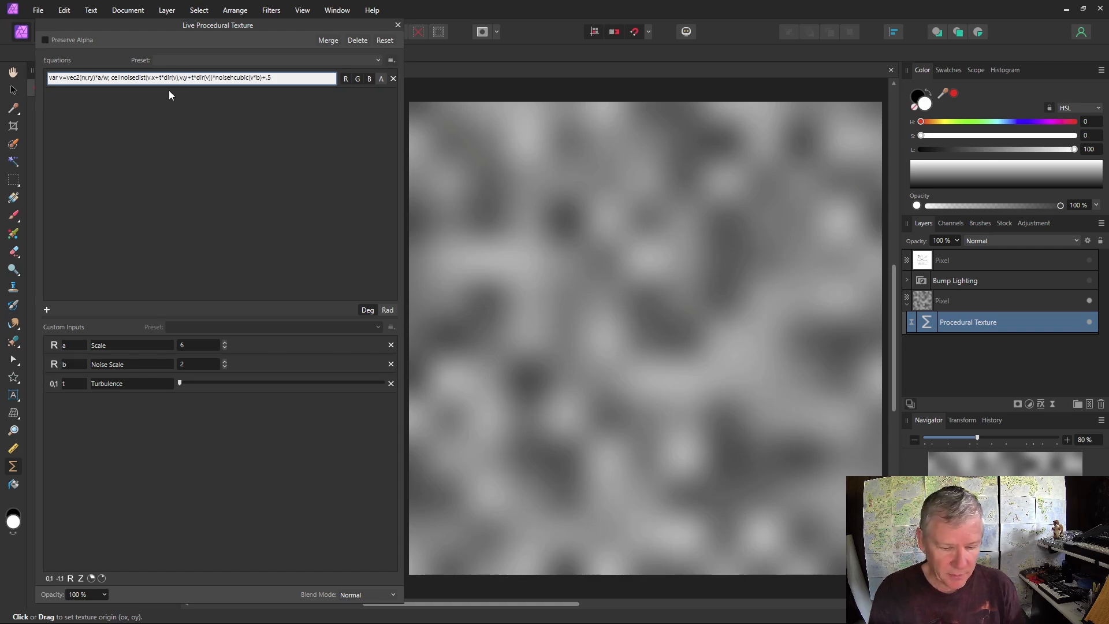
{"action": "type", "text": ".x,v"}
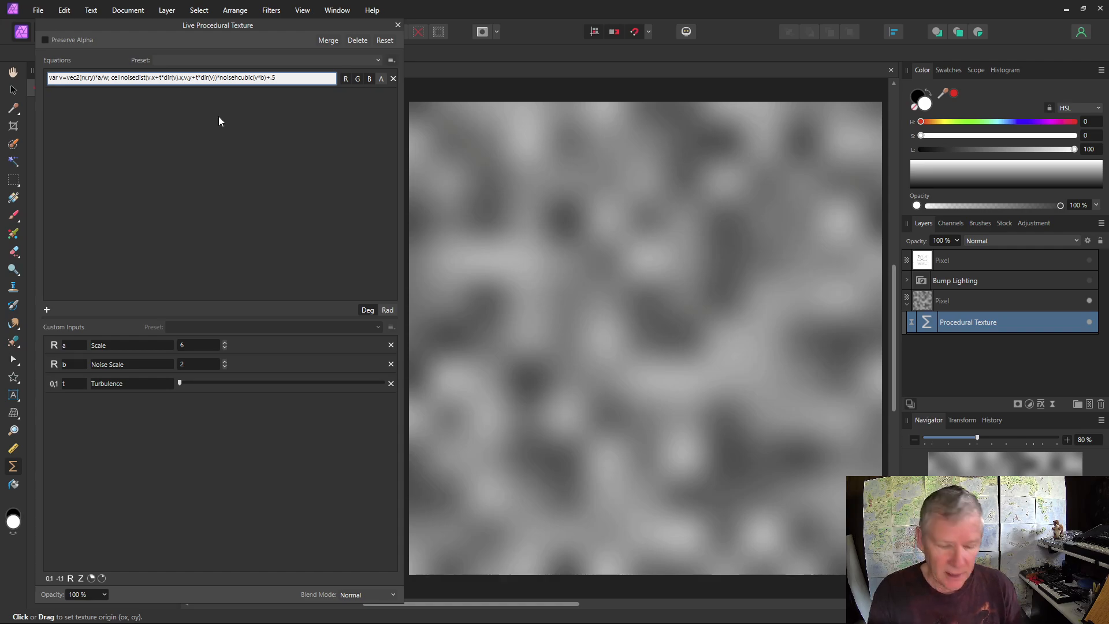
{"action": "type", "text": ".y"}
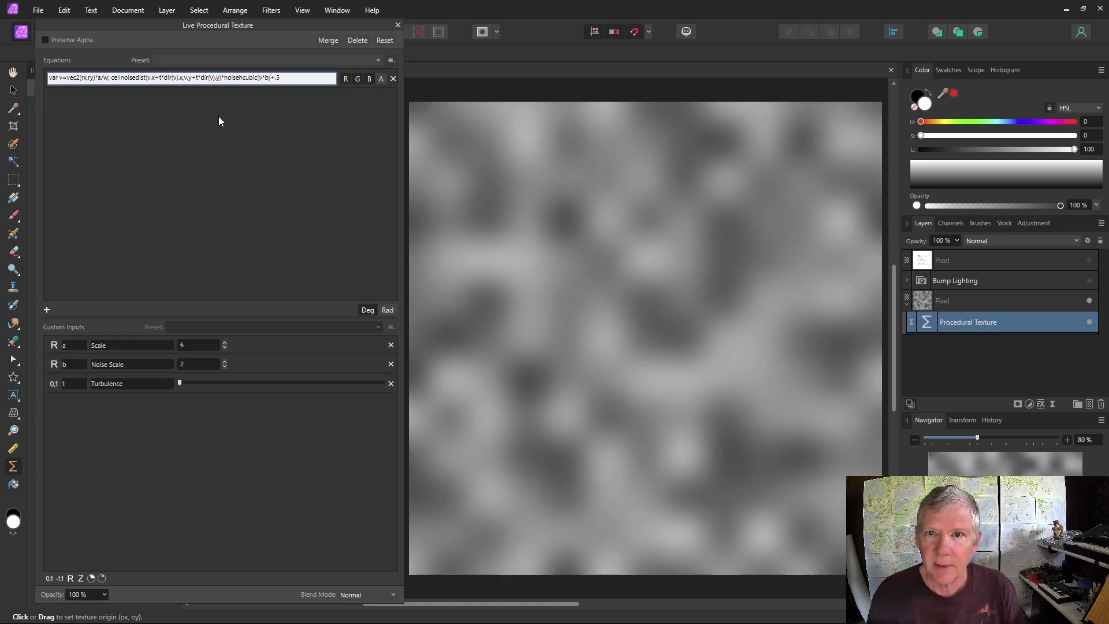
{"action": "key", "text": "Return"}
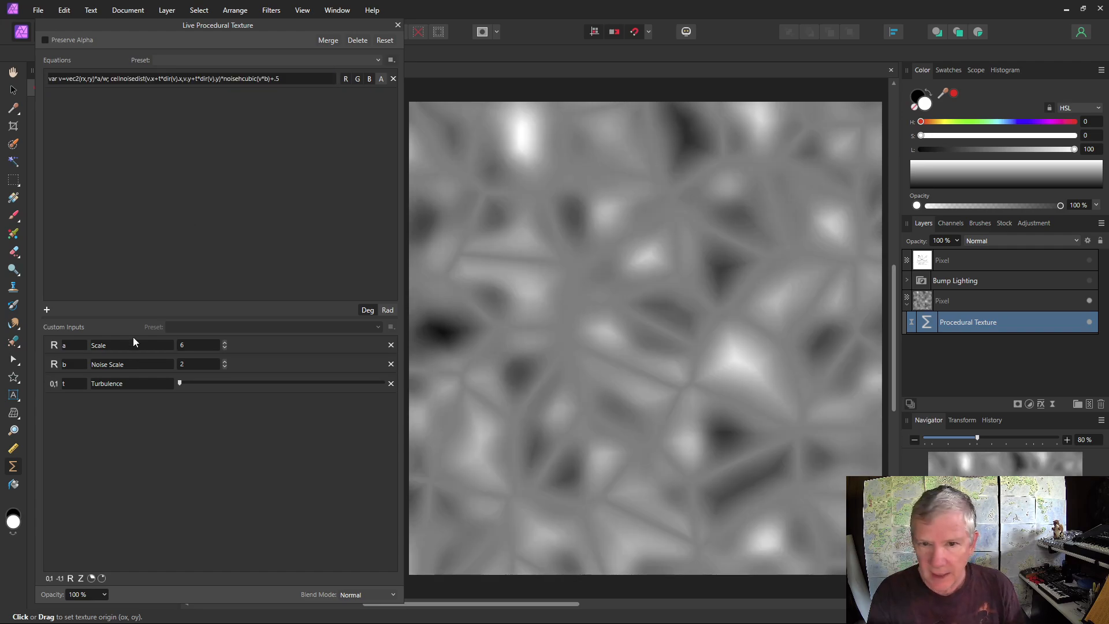
{"action": "left_click_drag", "start_coordinate": [178, 385], "coordinate": [212, 385]}
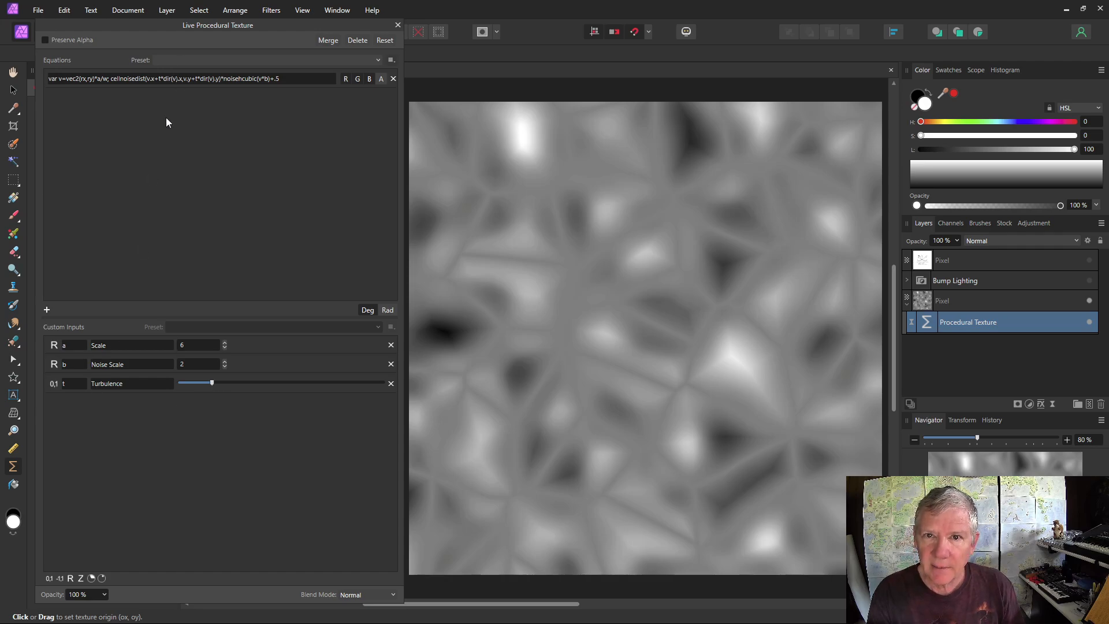
- Add a real-number custom input c named Turb Scale and set its value to 2
{"action": "left_click", "coordinate": [71, 579]}
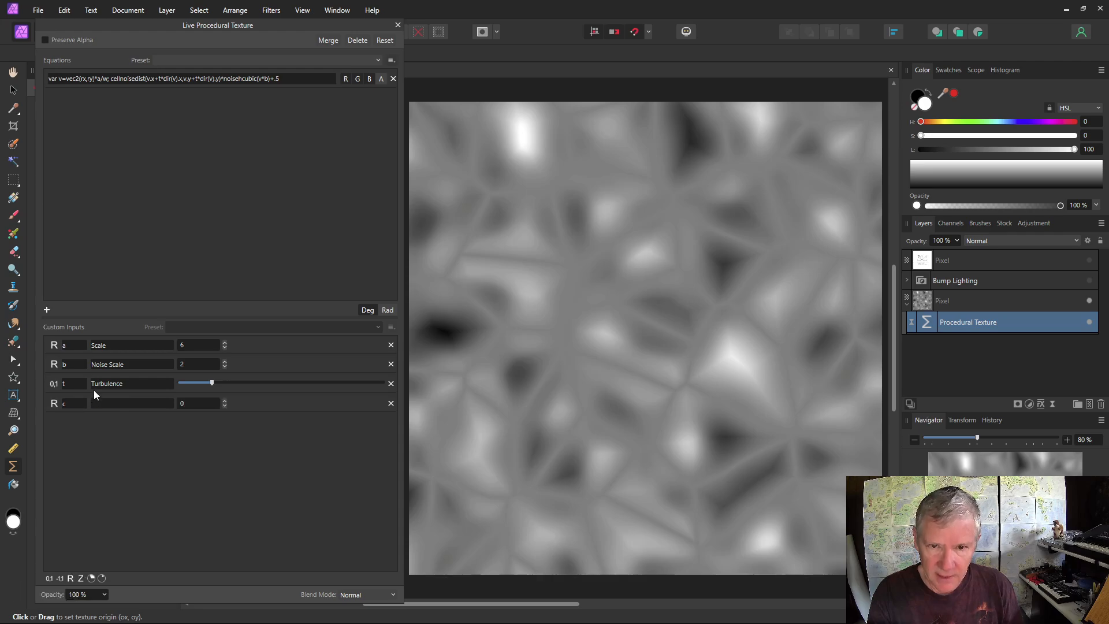
{"action": "left_click", "coordinate": [115, 404]}
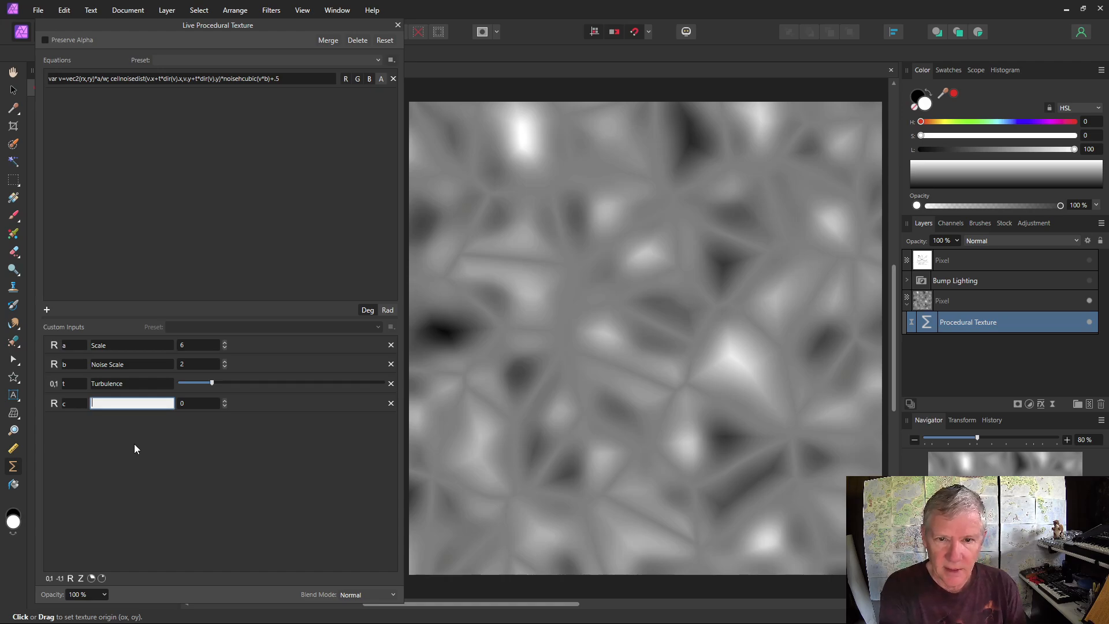
{"action": "type", "text": "Turb Scale"}
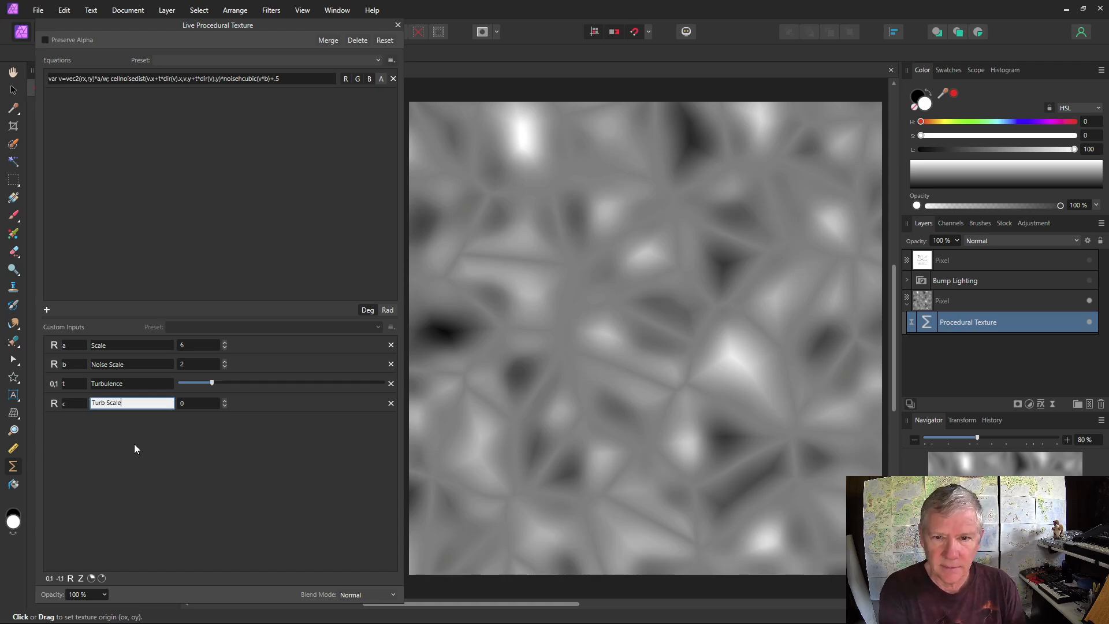
{"action": "left_click", "coordinate": [224, 401]}
{"action": "left_click", "coordinate": [224, 400]}
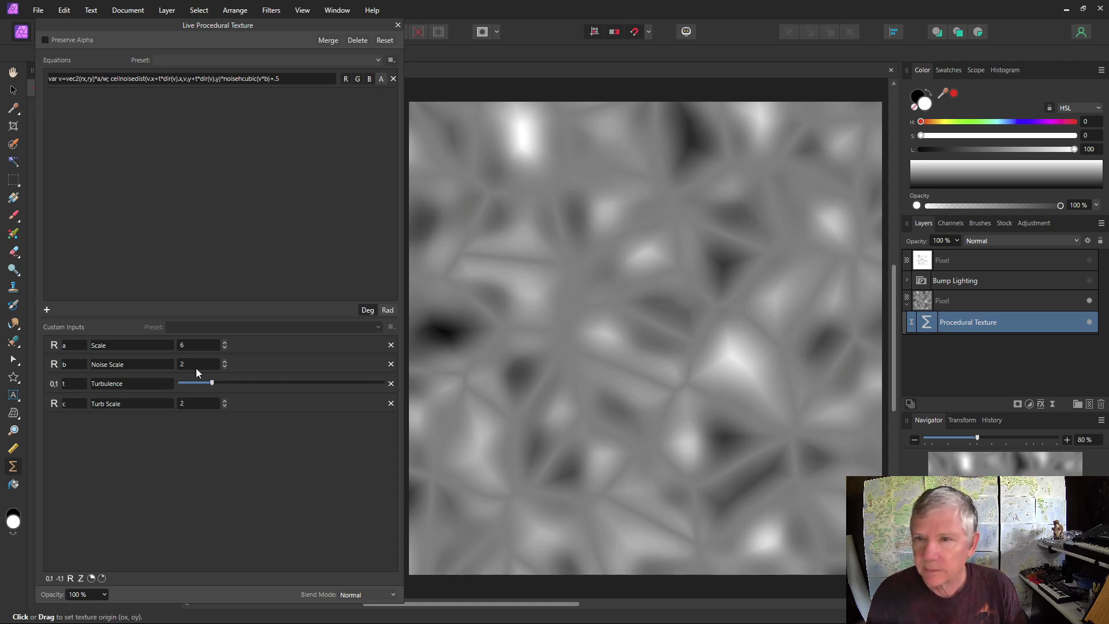
- Change both dir(v) terms in the equation to dir(v*c), and lower the Turbulence input very slightly
{"action": "left_click", "coordinate": [174, 81]}
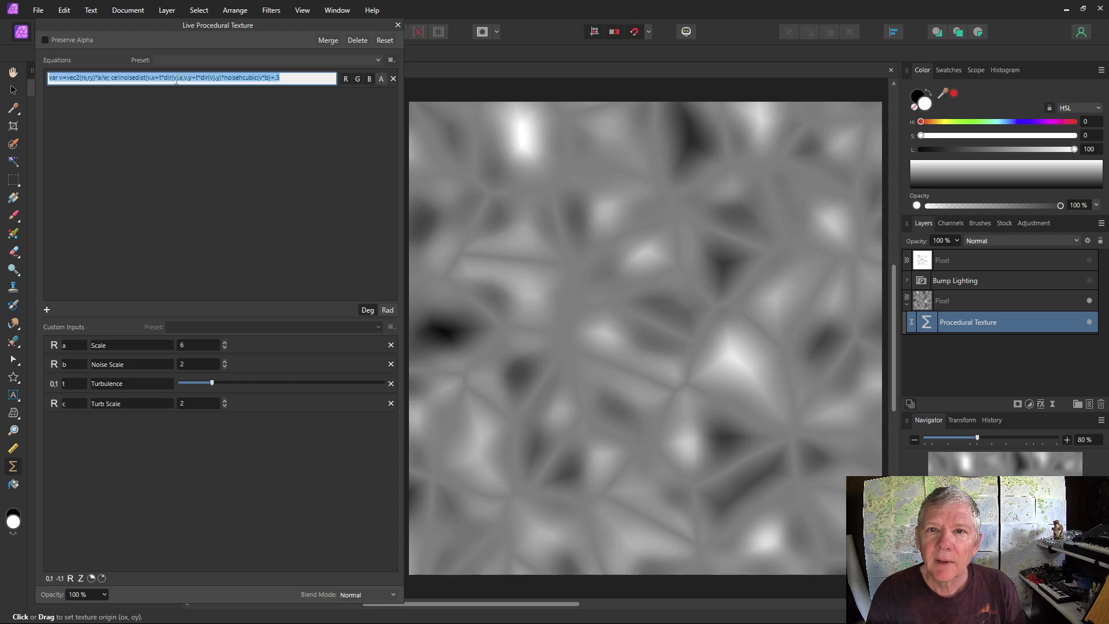
{"action": "left_click", "coordinate": [176, 81]}
{"action": "type", "text": "*c"}
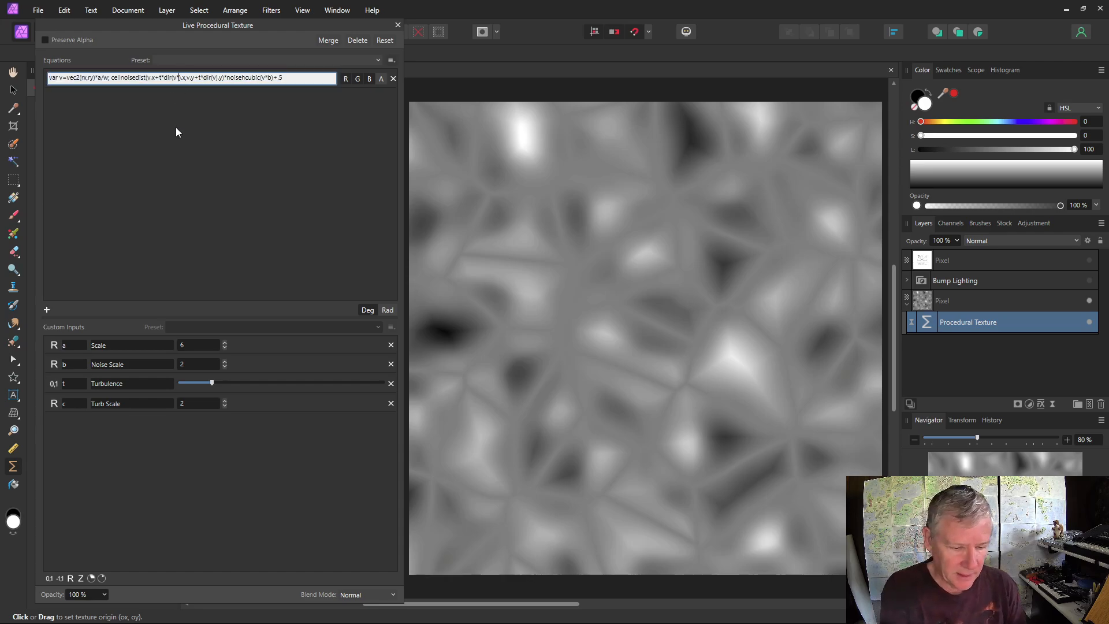
{"action": "left_click", "coordinate": [218, 79]}
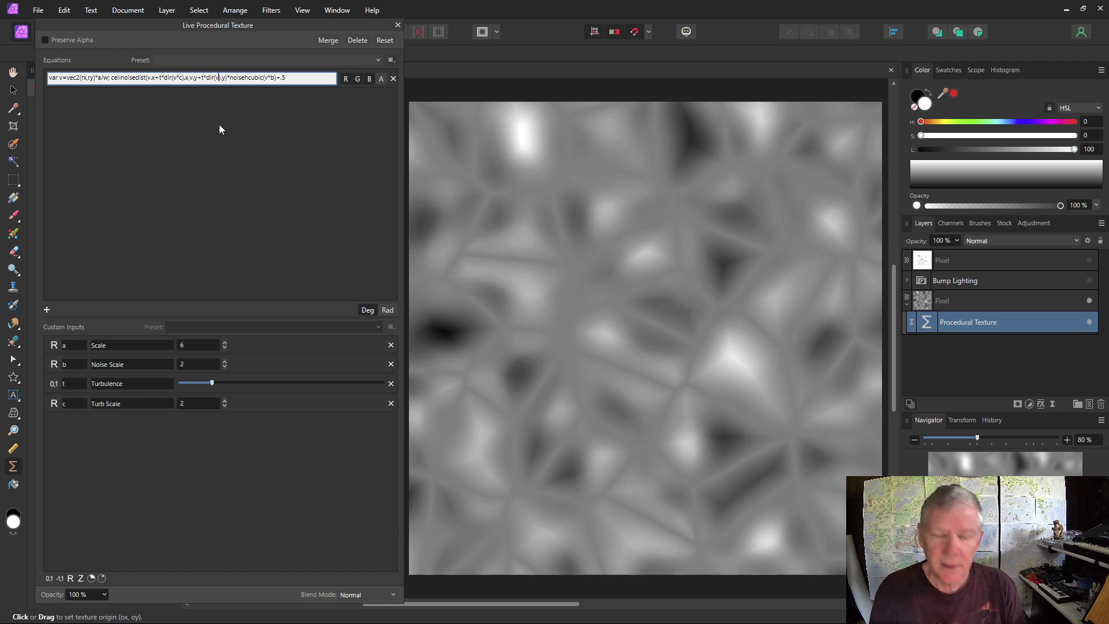
{"action": "type", "text": "*c"}
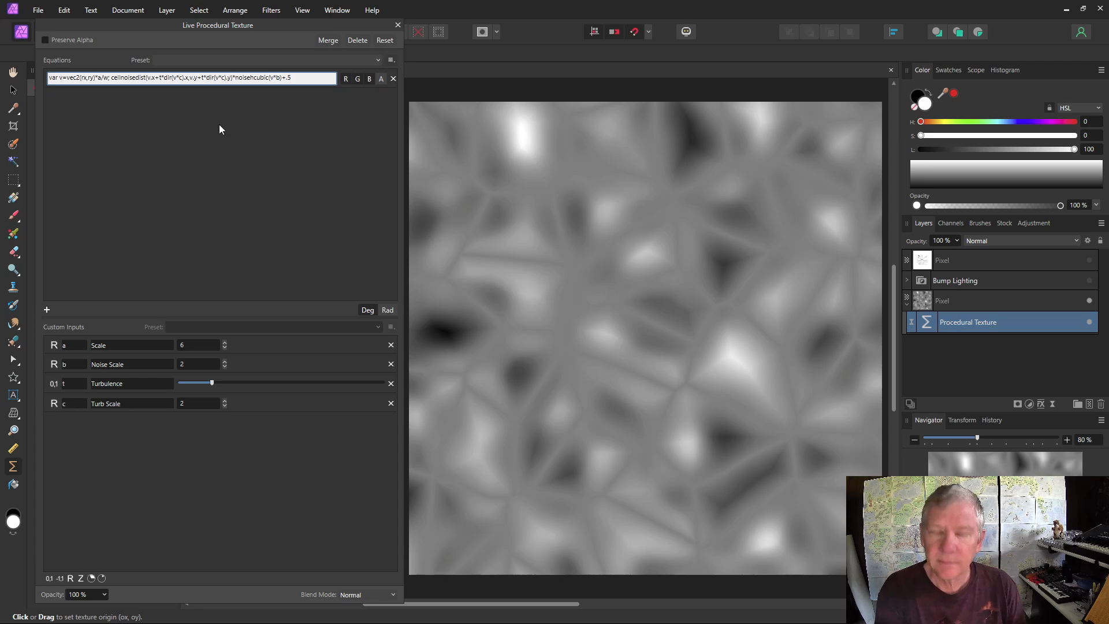
{"action": "key", "text": "Return"}
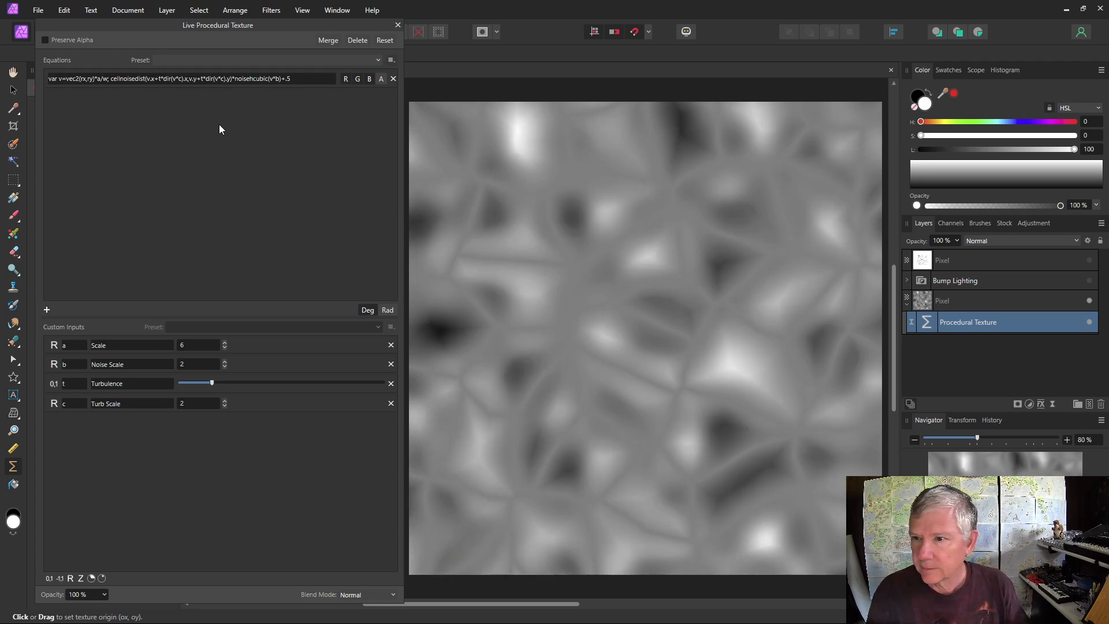
{"action": "mouse_move", "coordinate": [212, 387]}
{"action": "left_mouse_down"}
{"action": "mouse_move", "coordinate": [248, 384]}
{"action": "mouse_move", "coordinate": [178, 386]}
{"action": "mouse_move", "coordinate": [210, 386]}
{"action": "left_mouse_up"}
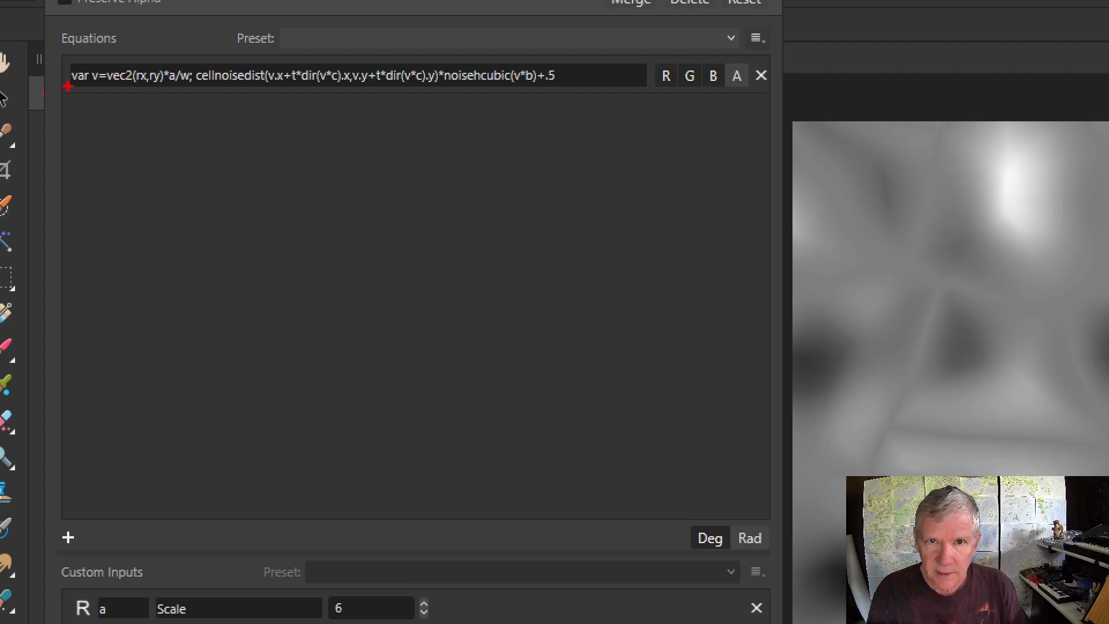
{"action": "left_click_drag", "start_coordinate": [76, 96], "coordinate": [285, 91]}
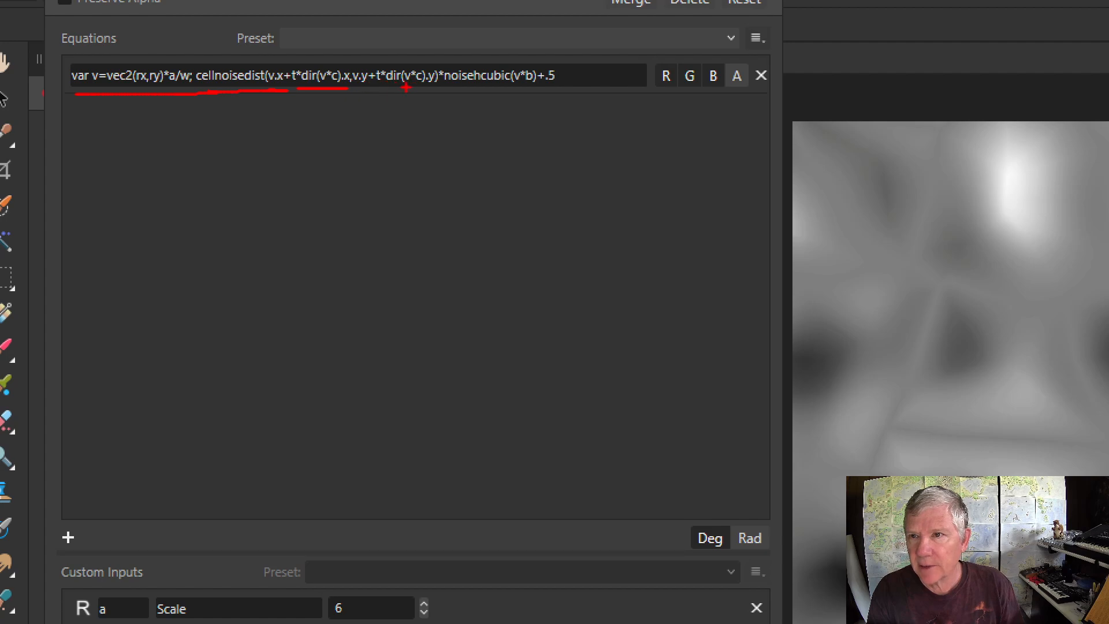
{"action": "left_click_drag", "start_coordinate": [447, 87], "coordinate": [504, 84]}
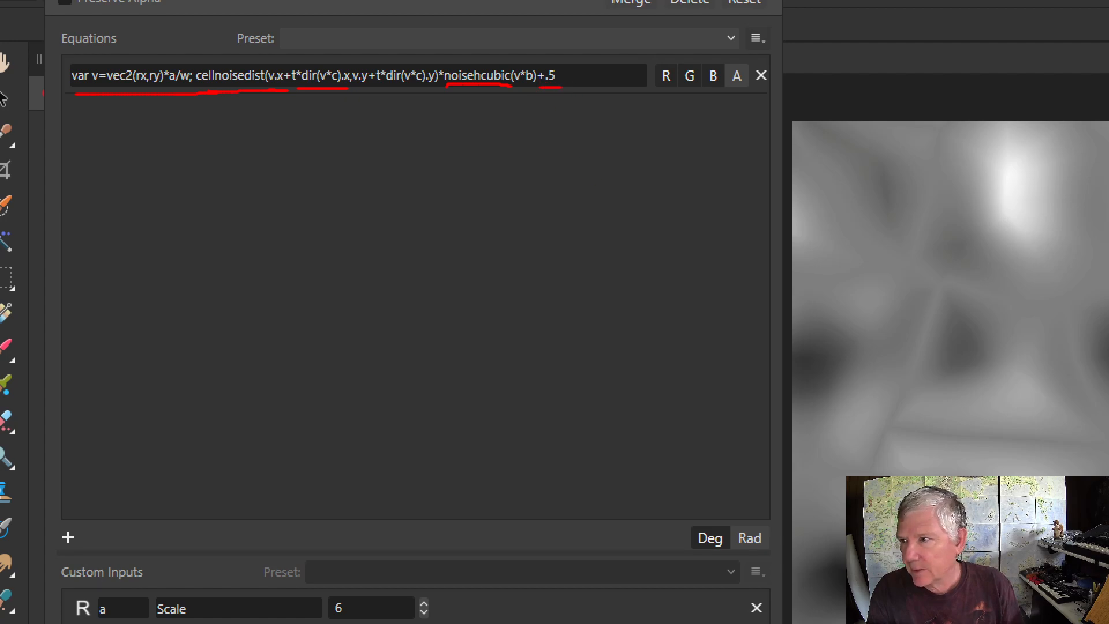
{"action": "left_click_drag", "start_coordinate": [547, 87], "coordinate": [560, 88]}
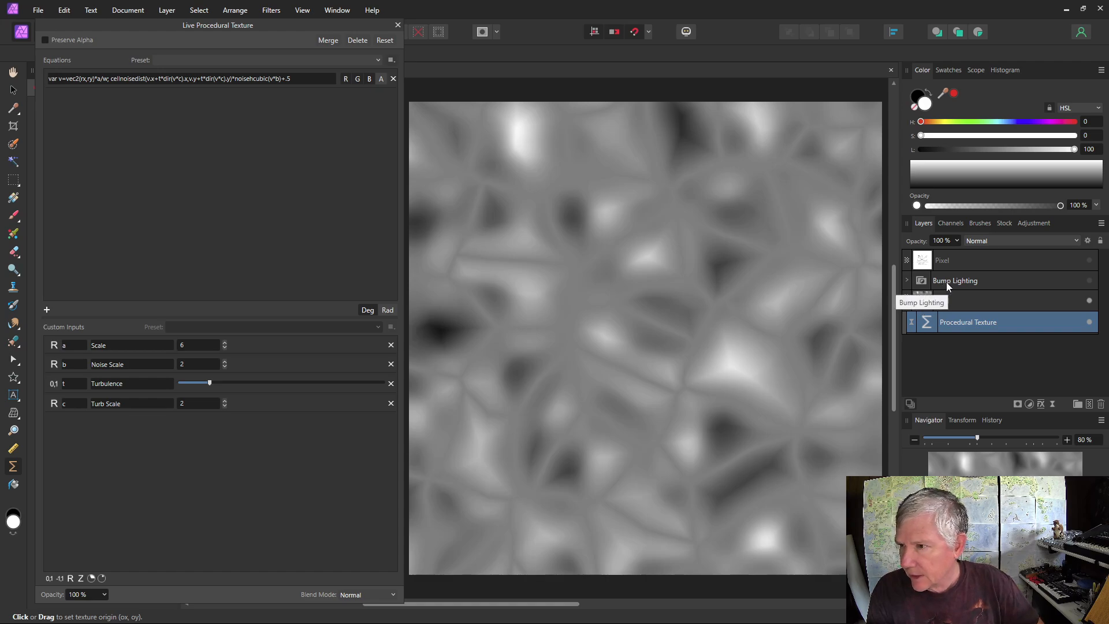
- Expand the Bump Lighting group, make it visible, and open the settings of its Normal Map lighting filter
{"action": "left_click", "coordinate": [908, 281]}
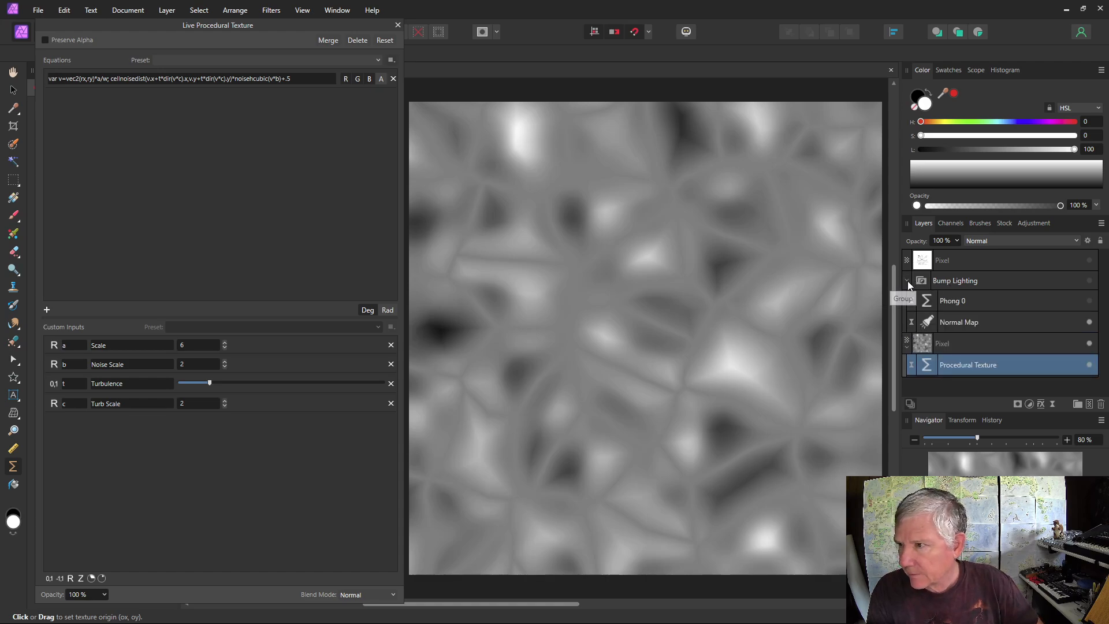
{"action": "left_click", "coordinate": [1091, 281]}
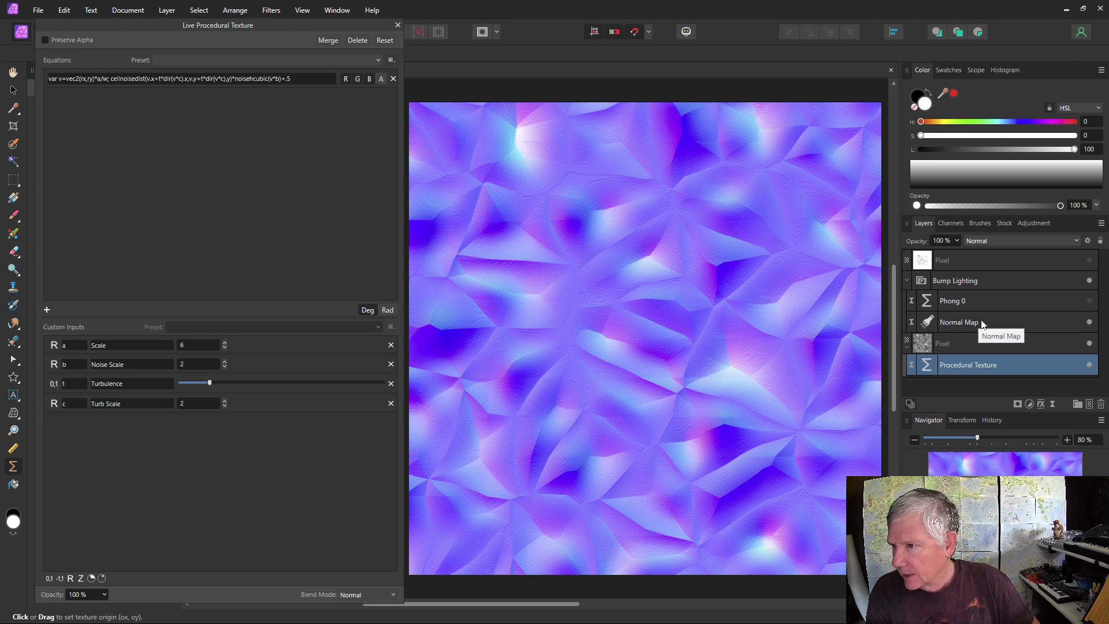
{"action": "left_click", "coordinate": [950, 323]}
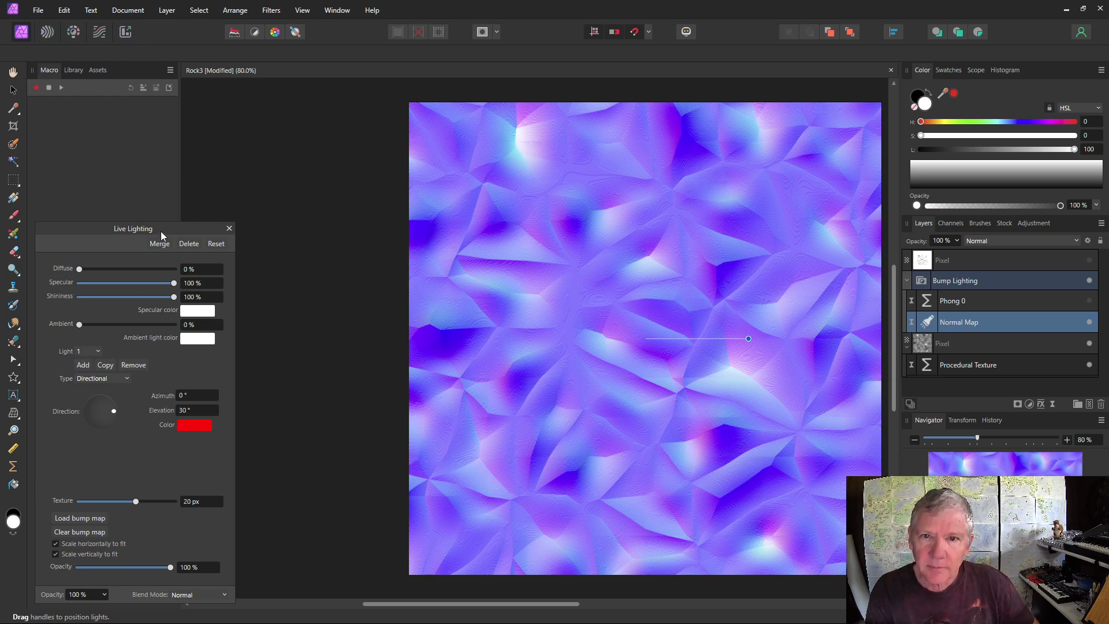
{"action": "left_click_drag", "start_coordinate": [160, 231], "coordinate": [307, 116]}
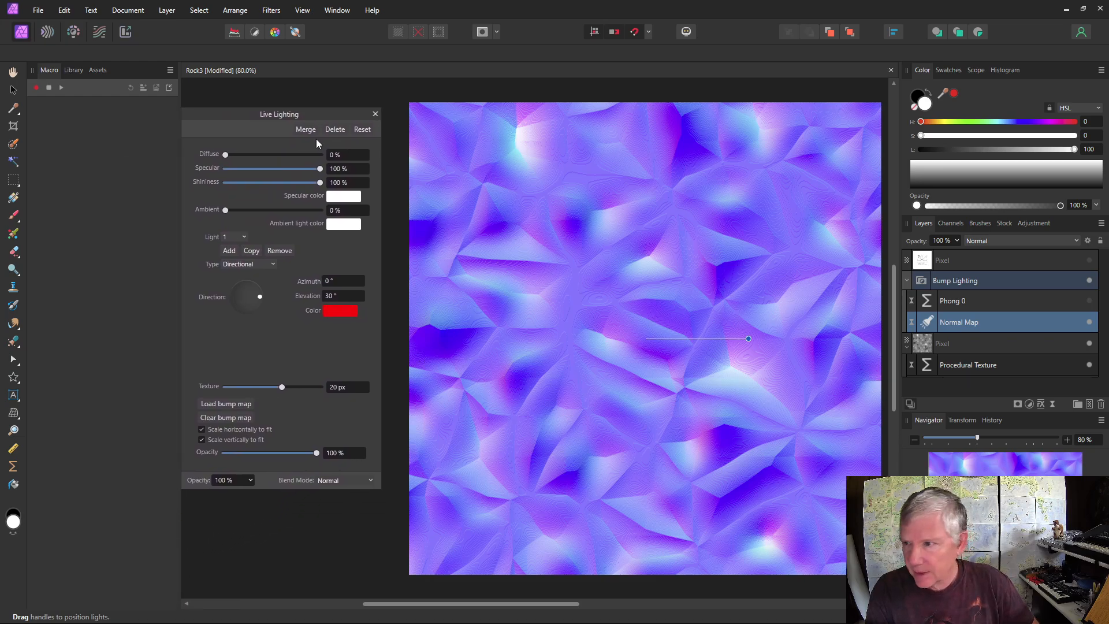
{"action": "left_click", "coordinate": [1052, 402]}
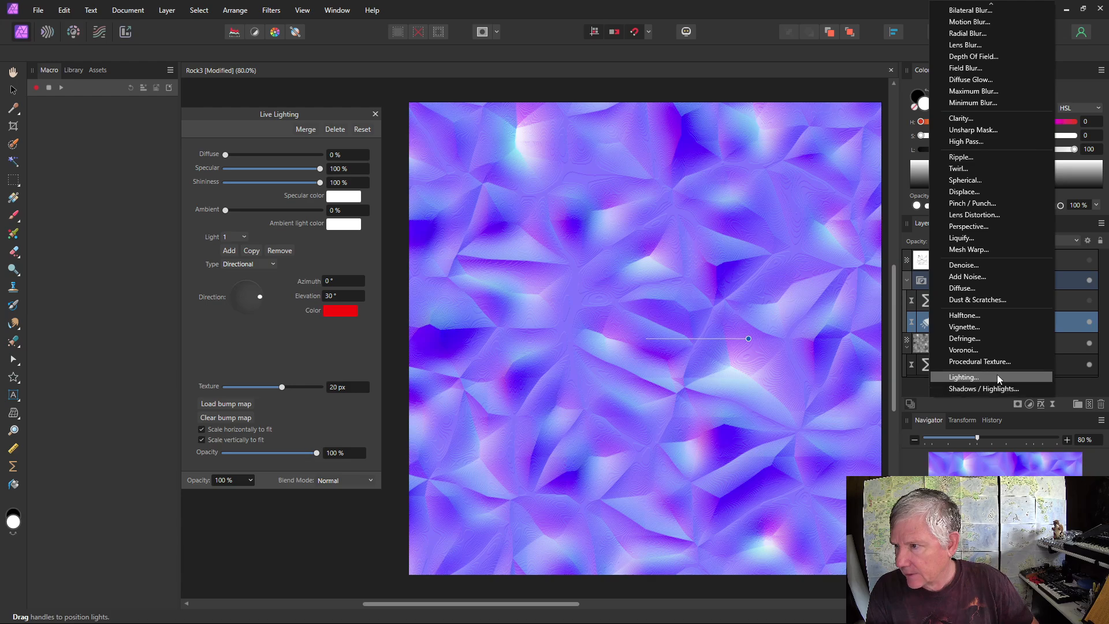
{"action": "left_click", "coordinate": [1067, 362]}
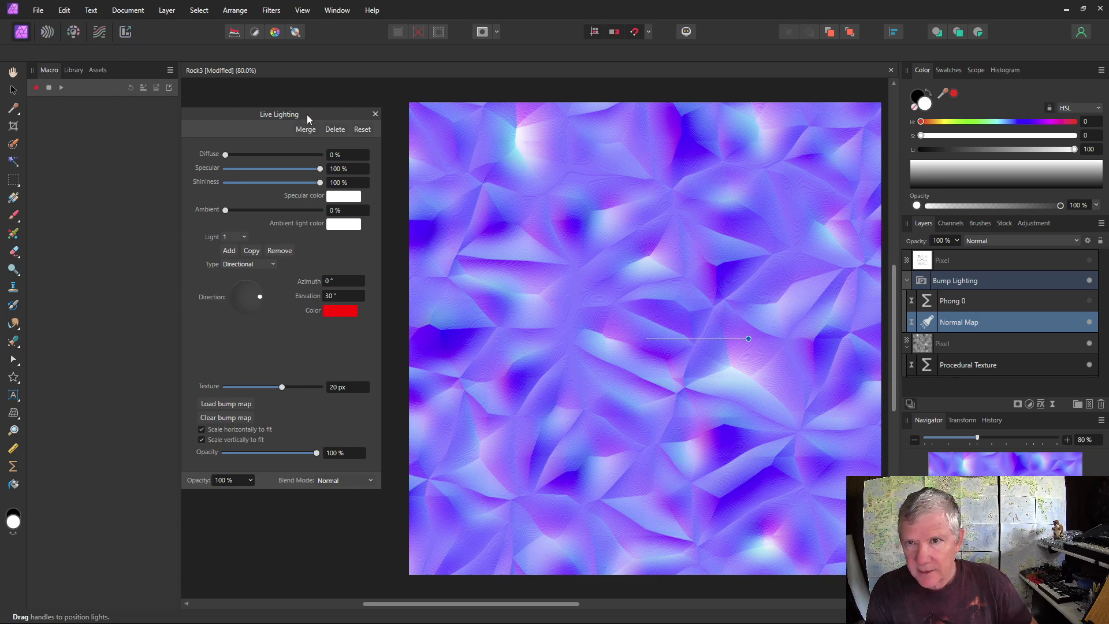
{"action": "left_click_drag", "start_coordinate": [307, 114], "coordinate": [321, 113]}
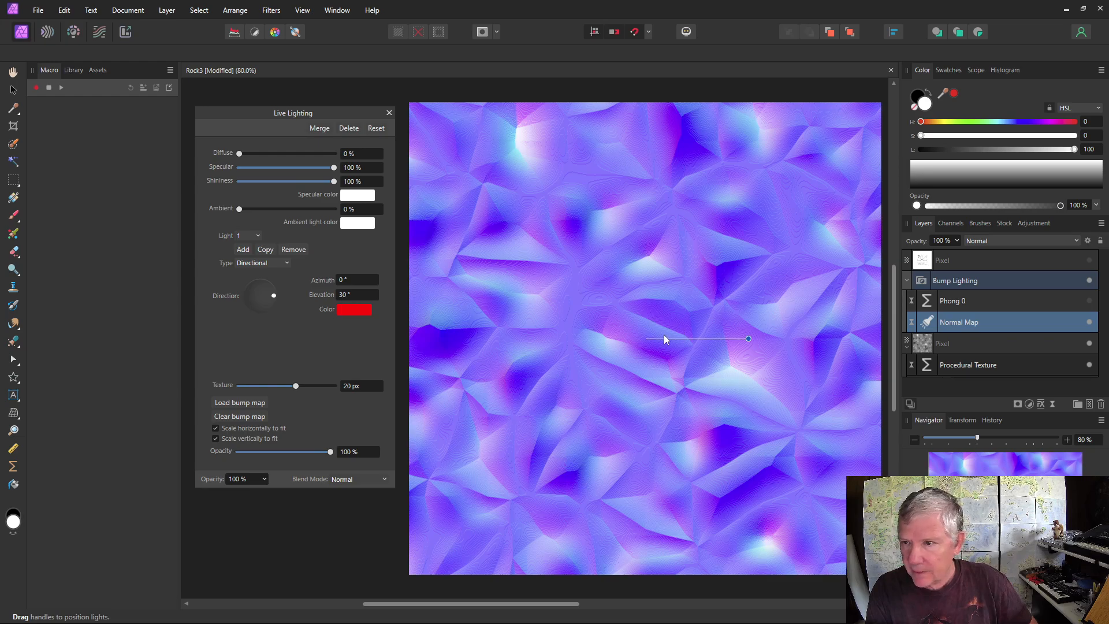
- Examine the azimuth, elevation and colour of lights 1, 2 and 3 in the Normal Map lighting filter
{"action": "left_click", "coordinate": [259, 235]}
{"action": "left_click", "coordinate": [248, 262]}
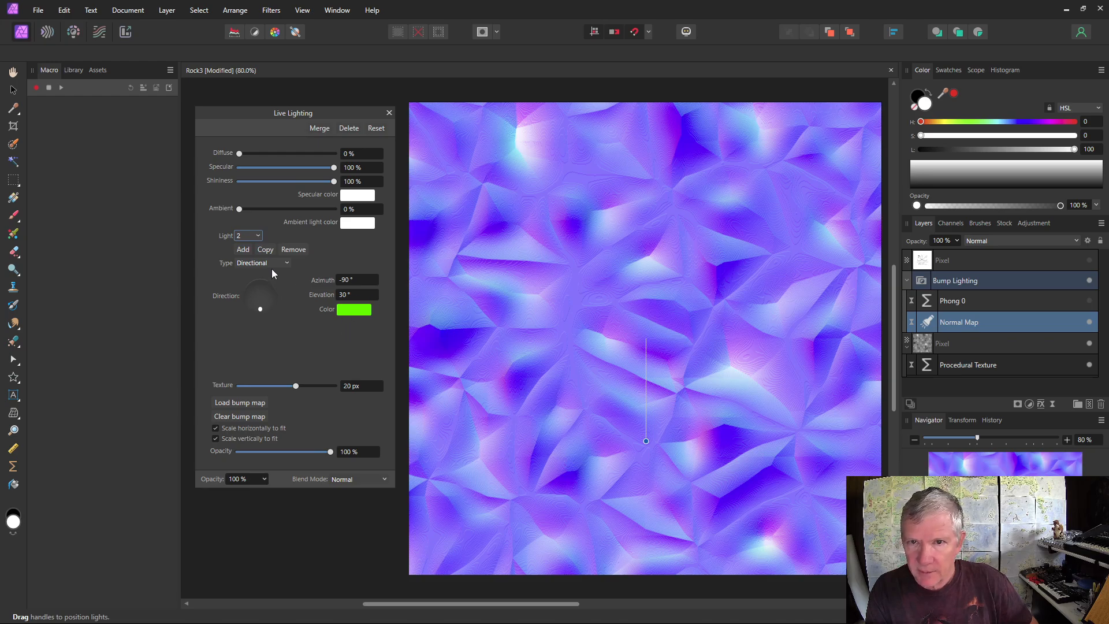
{"action": "left_click", "coordinate": [258, 235]}
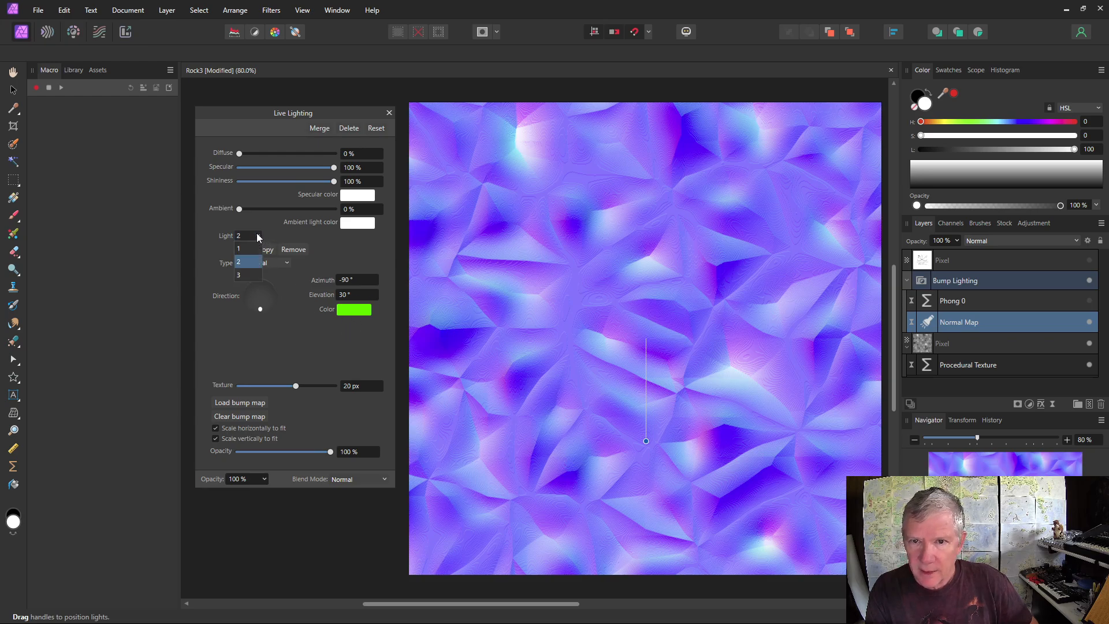
{"action": "left_click", "coordinate": [252, 275]}
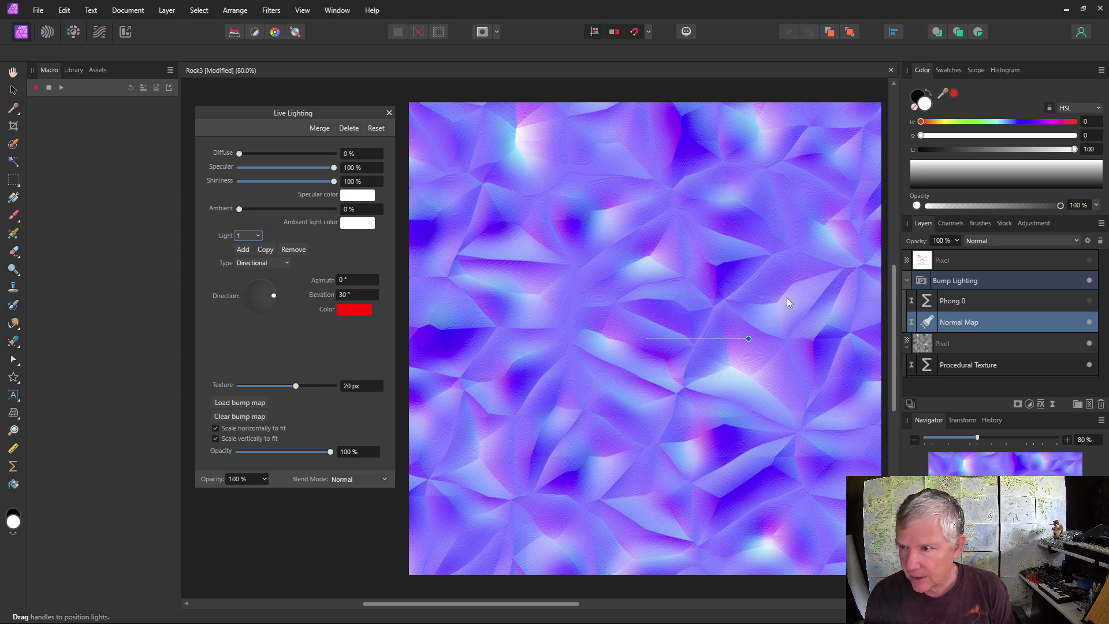
{"action": "left_click", "coordinate": [259, 237]}
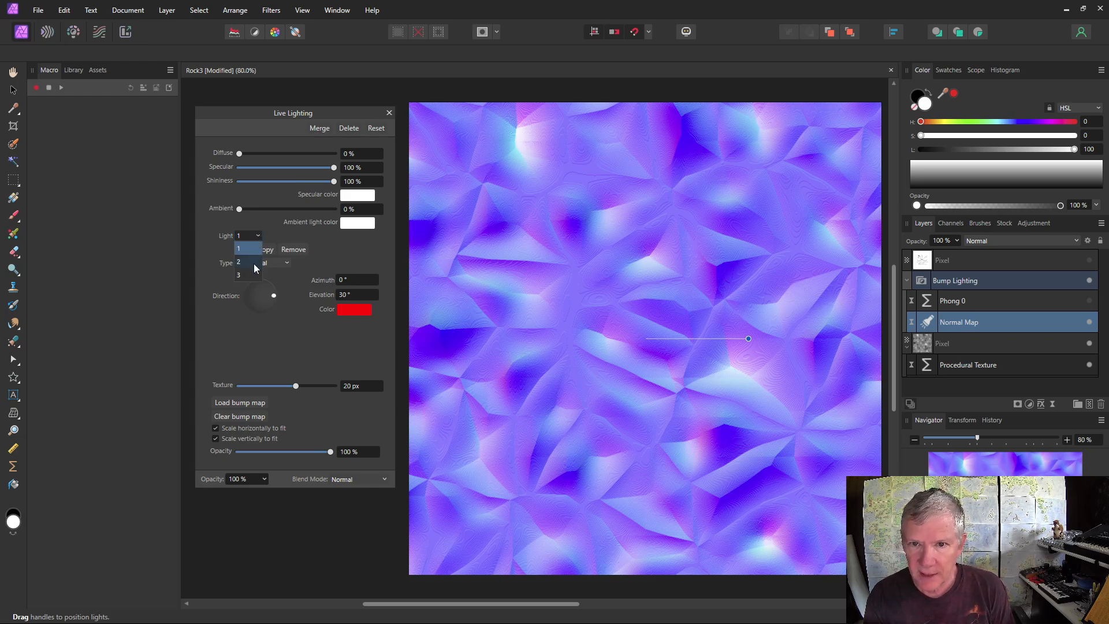
{"action": "left_click", "coordinate": [255, 263]}
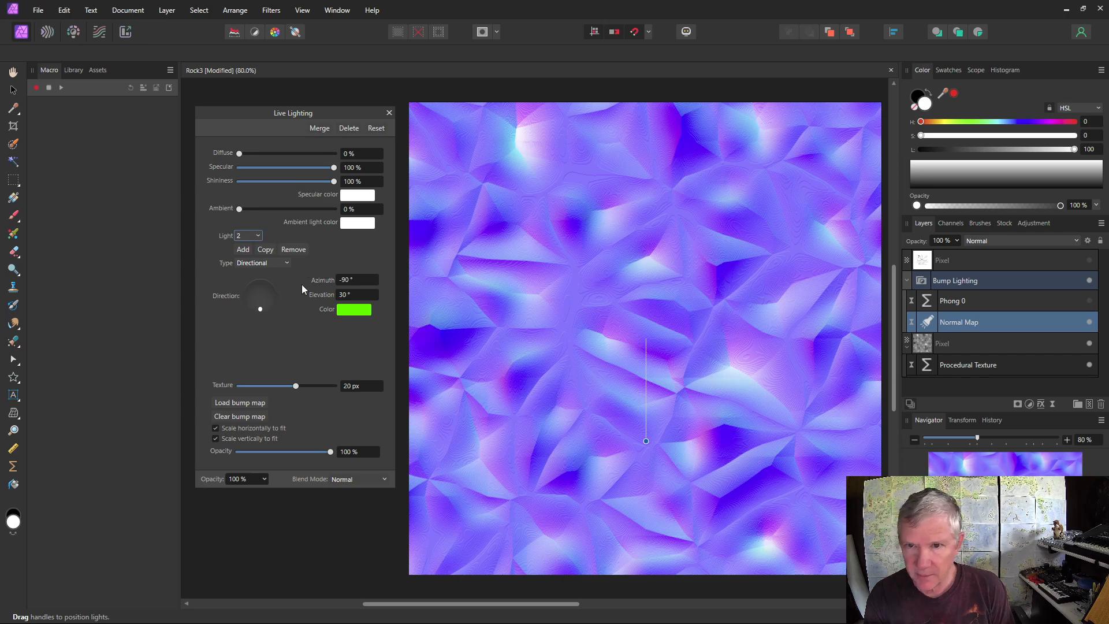
{"action": "left_click", "coordinate": [259, 236]}
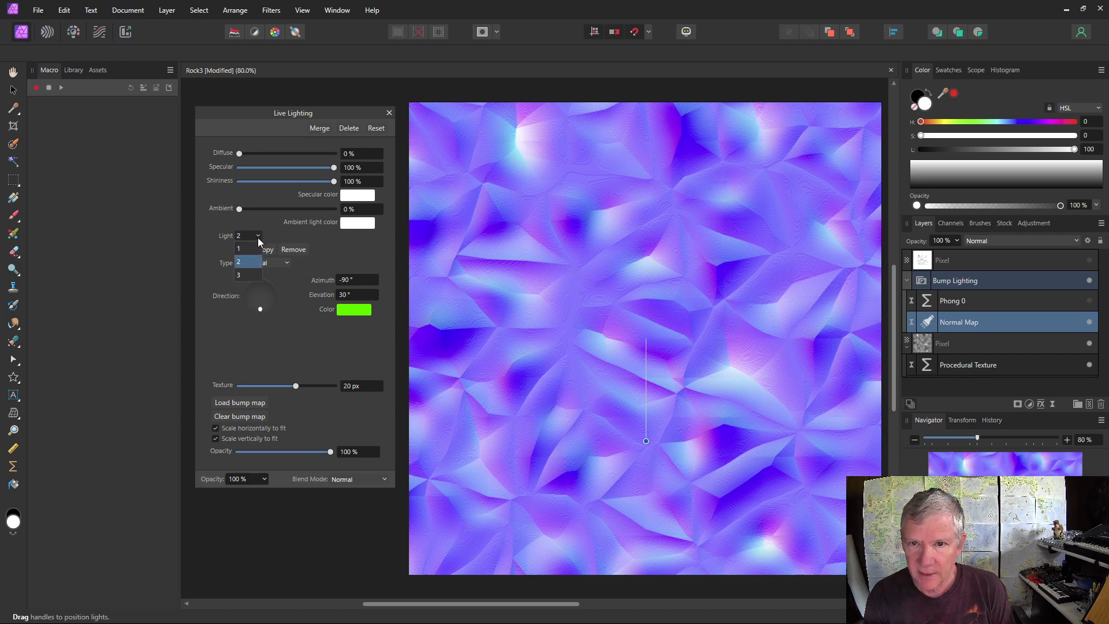
{"action": "left_click", "coordinate": [249, 276]}
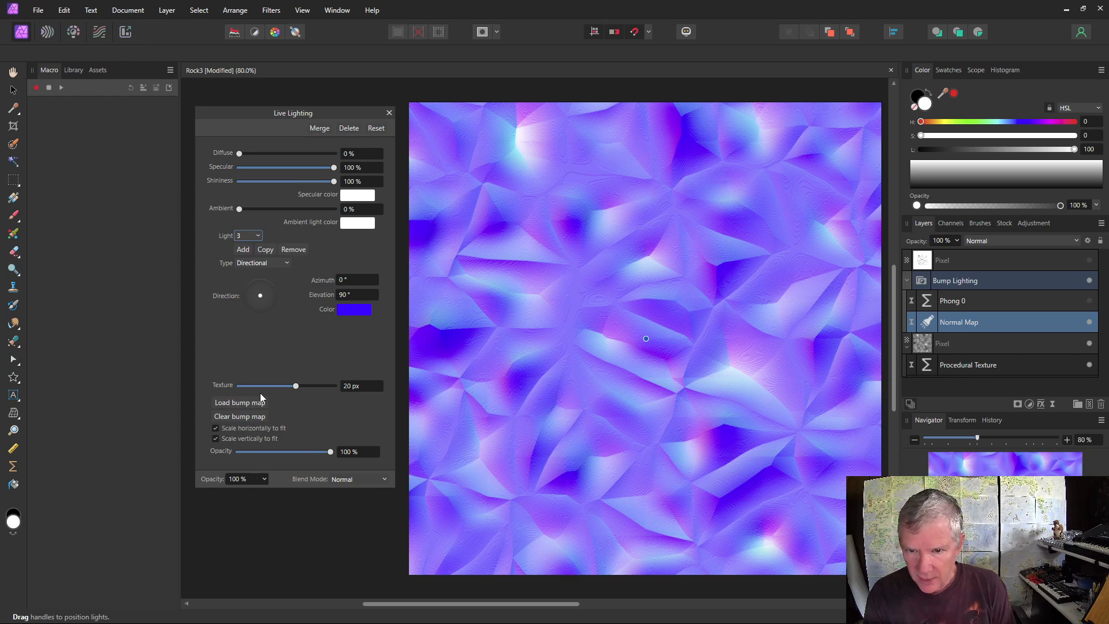
- Set the Normal Map lighting filter's Texture to 10 px
{"action": "left_click", "coordinate": [346, 386]}
{"action": "key", "text": "BackSpace"}
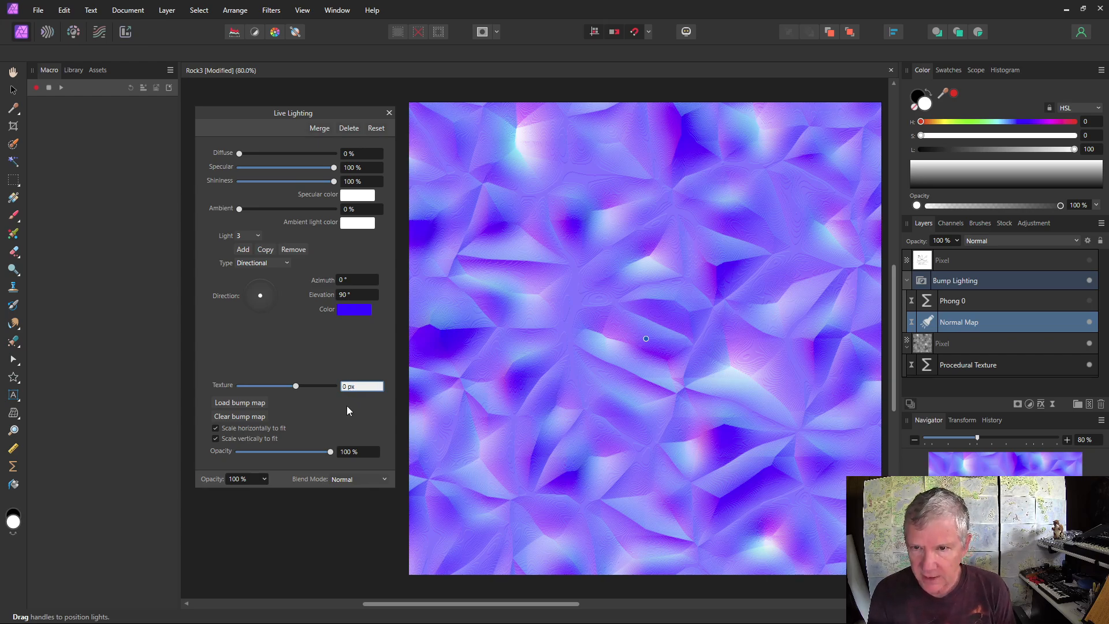
{"action": "type", "text": "1"}
{"action": "key", "text": "Return"}
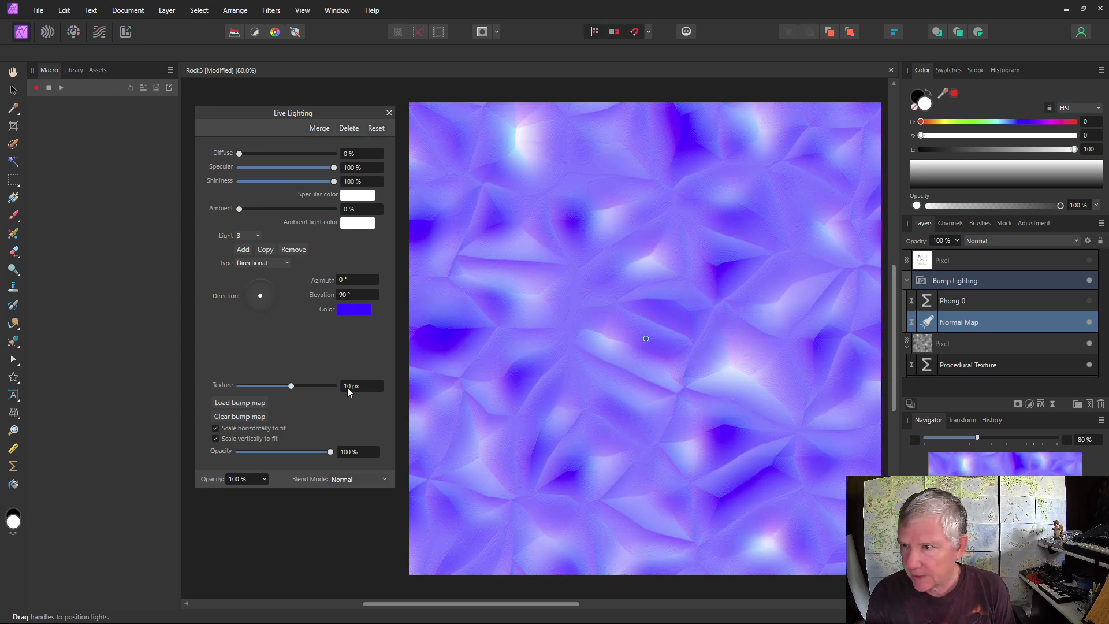
- Set the Normal Map lighting filter's Texture to 15 px and close its settings
{"action": "left_click", "coordinate": [344, 387]}
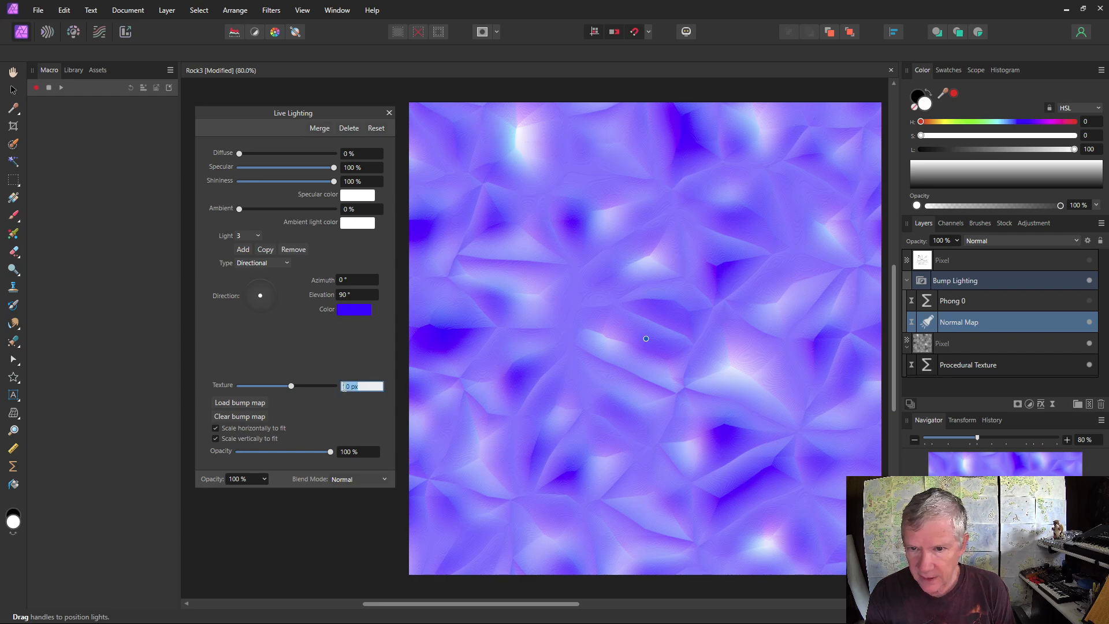
{"action": "type", "text": "15"}
{"action": "key", "text": "Return"}
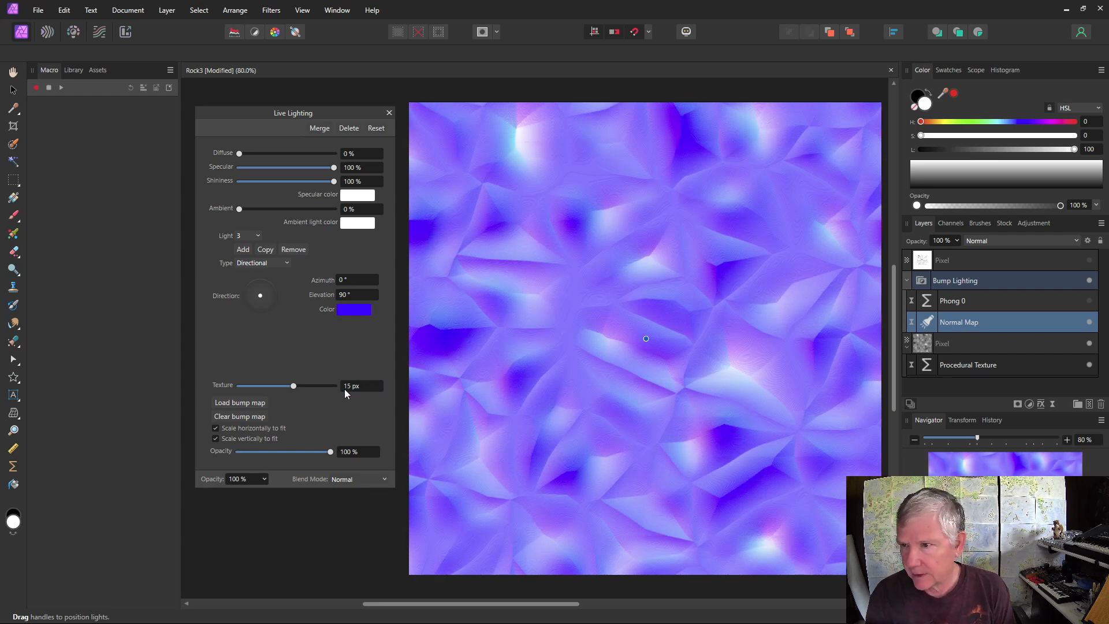
{"action": "left_click", "coordinate": [390, 112]}
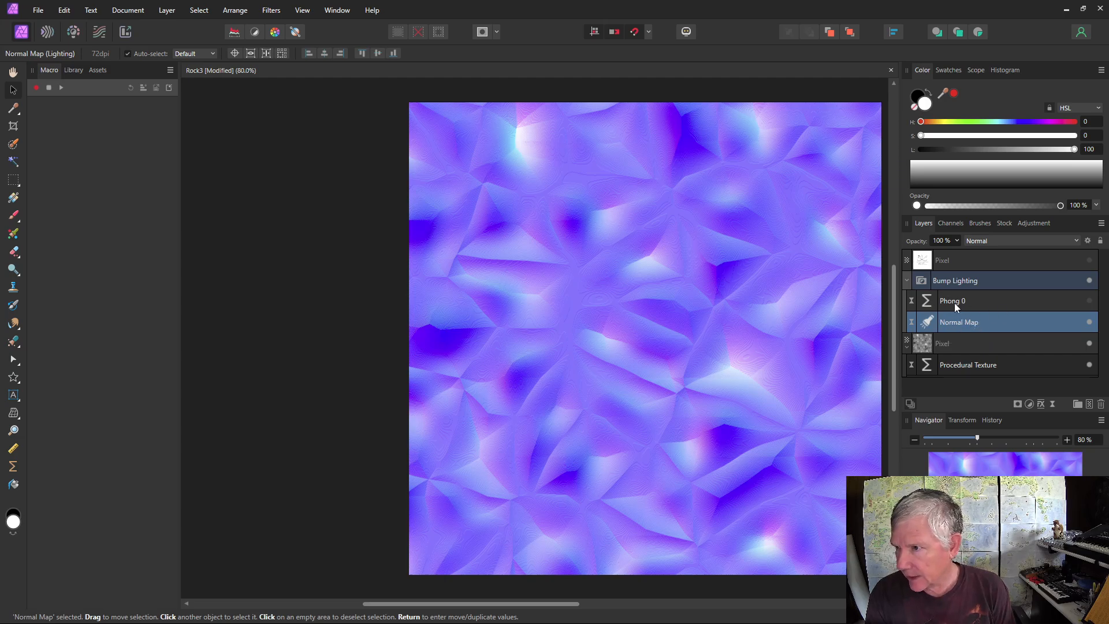
- Show the uppermost Pixel layer to study the lighting model diagram and formulas, and hide it again
{"action": "left_click", "coordinate": [924, 262]}
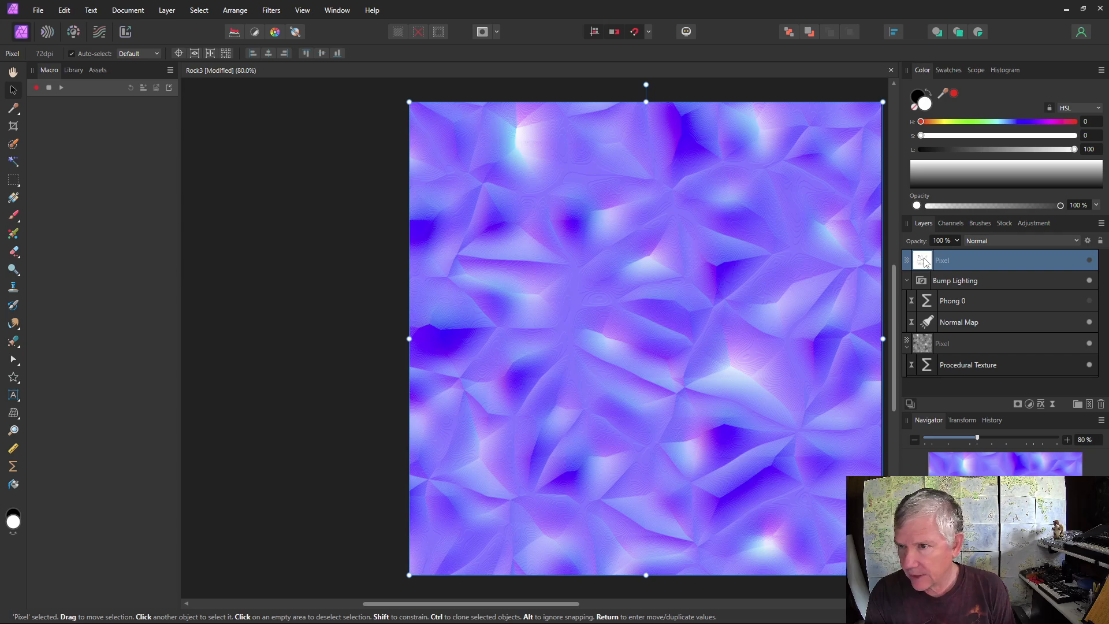
{"action": "left_click", "coordinate": [1090, 261]}
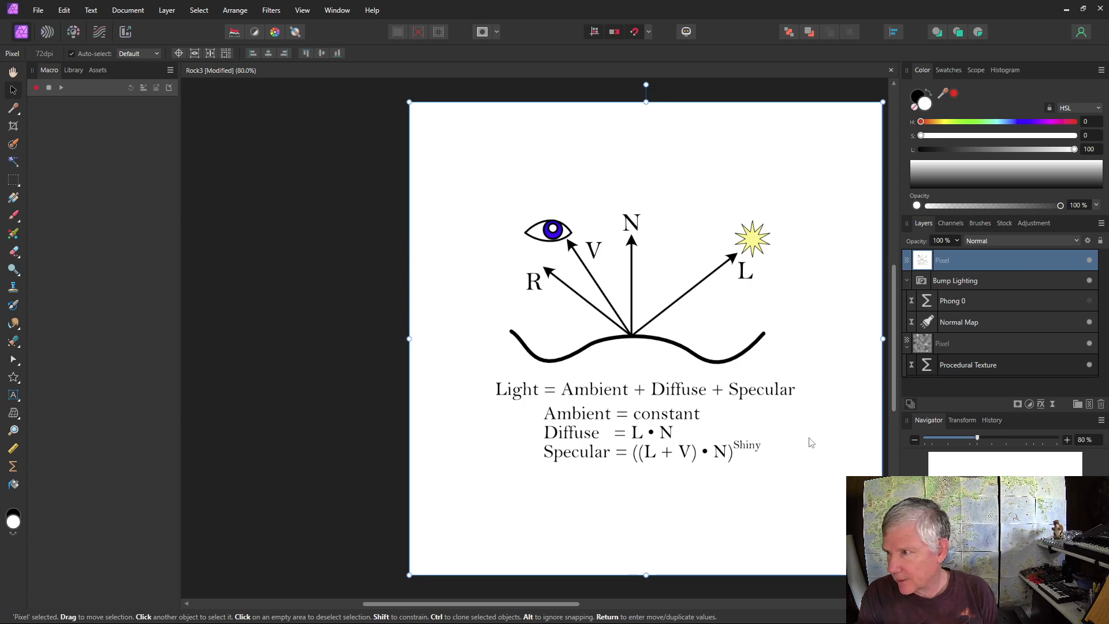
{"action": "left_click", "coordinate": [1090, 260]}
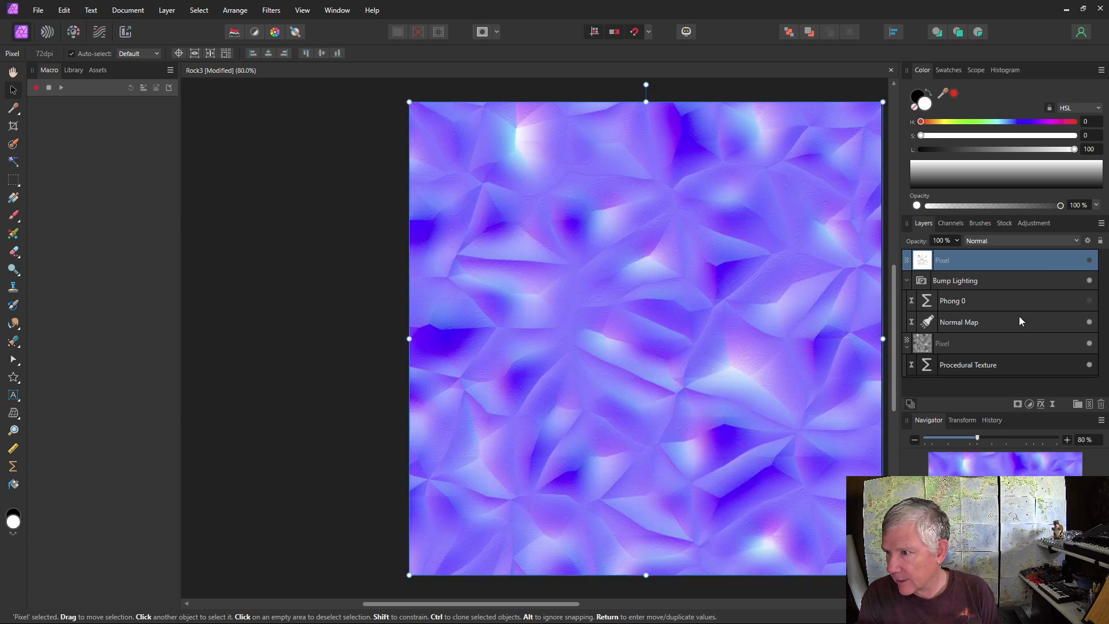
- Make the Phong 0 filter in the Bump Lighting group visible and open its procedural texture settings
{"action": "left_click", "coordinate": [1090, 301]}
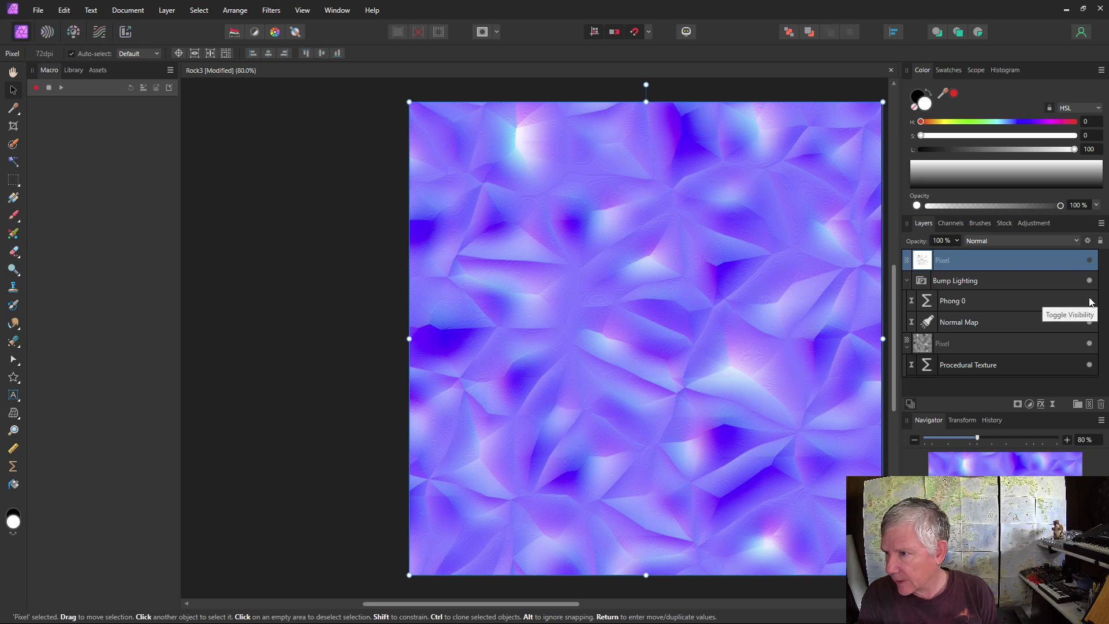
{"action": "double_click", "coordinate": [930, 304]}
{"action": "left_click_drag", "start_coordinate": [739, 8], "coordinate": [264, 26]}
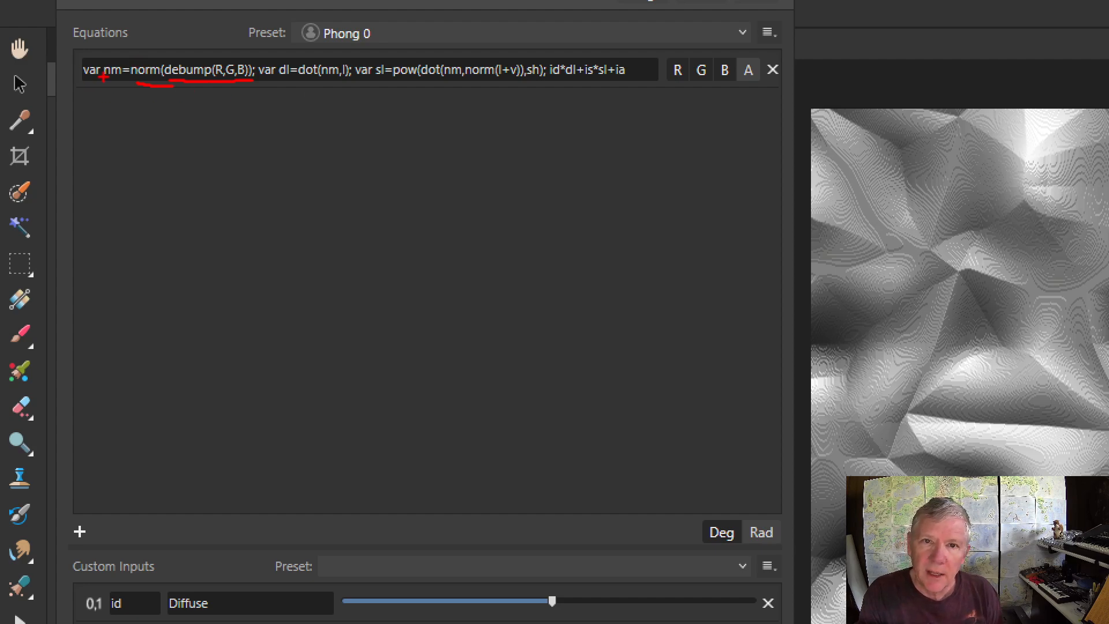
{"action": "left_click_drag", "start_coordinate": [102, 82], "coordinate": [129, 85]}
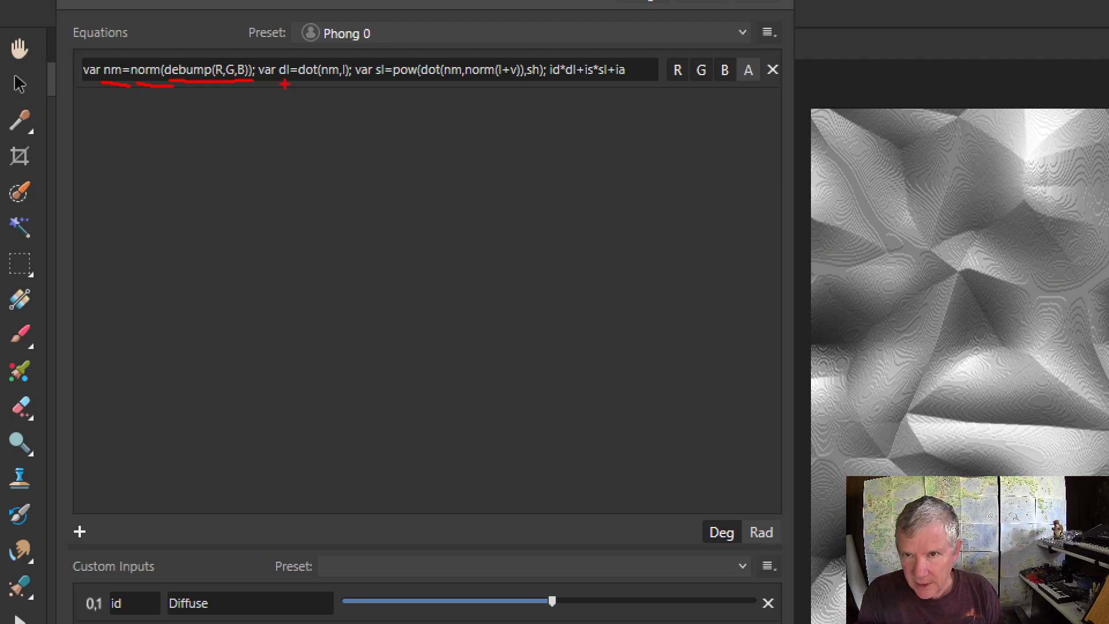
{"action": "left_click_drag", "start_coordinate": [298, 81], "coordinate": [348, 81]}
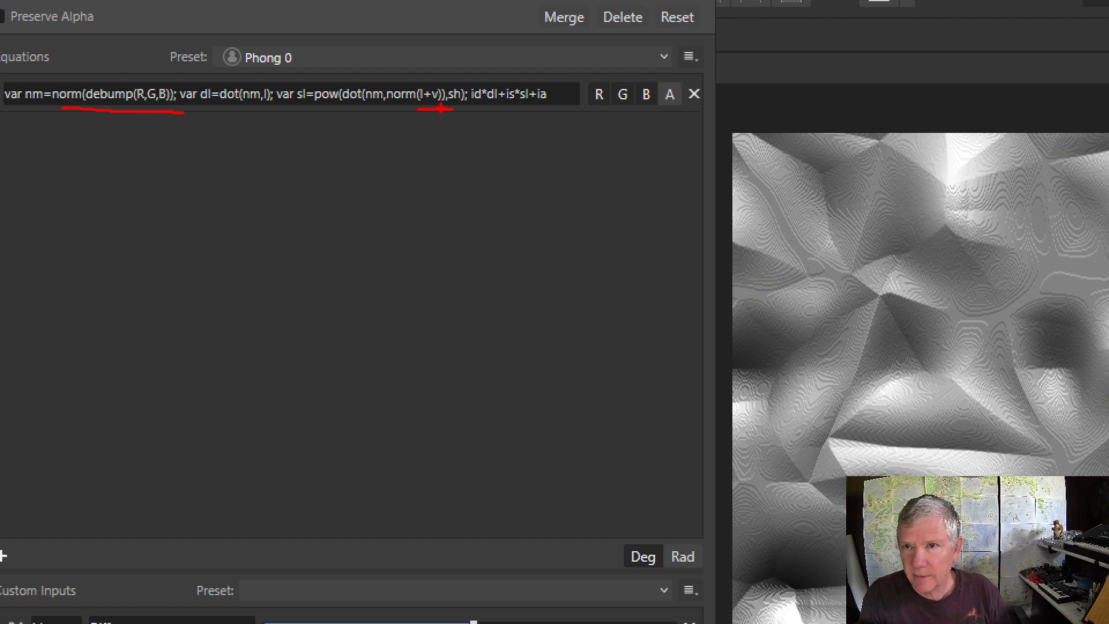
{"action": "left_click_drag", "start_coordinate": [393, 107], "coordinate": [368, 107]}
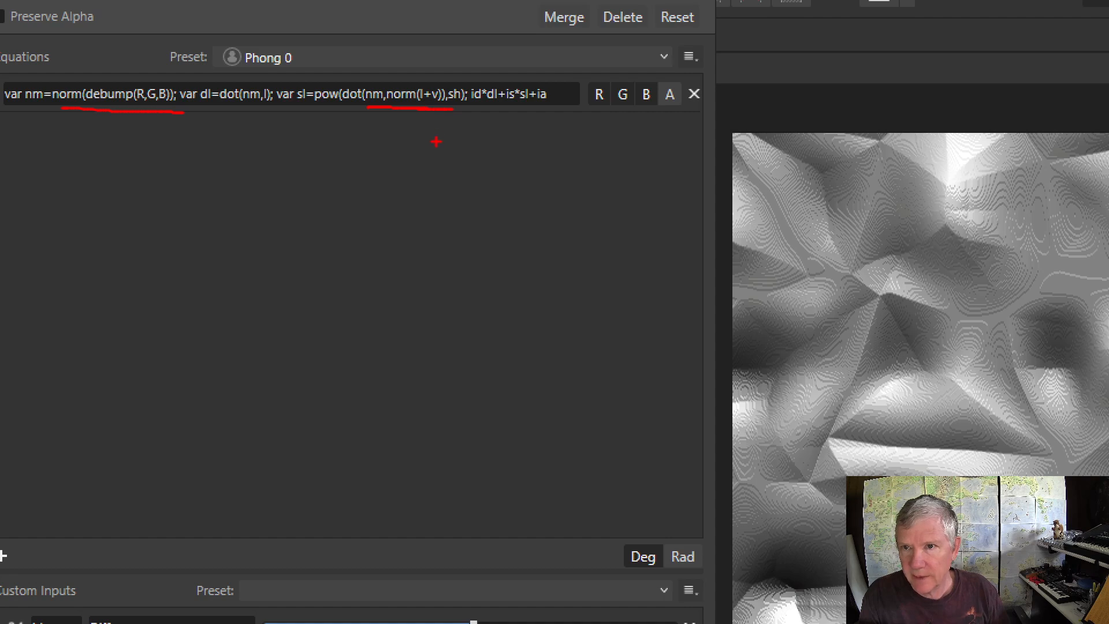
{"action": "left_click_drag", "start_coordinate": [315, 107], "coordinate": [361, 107]}
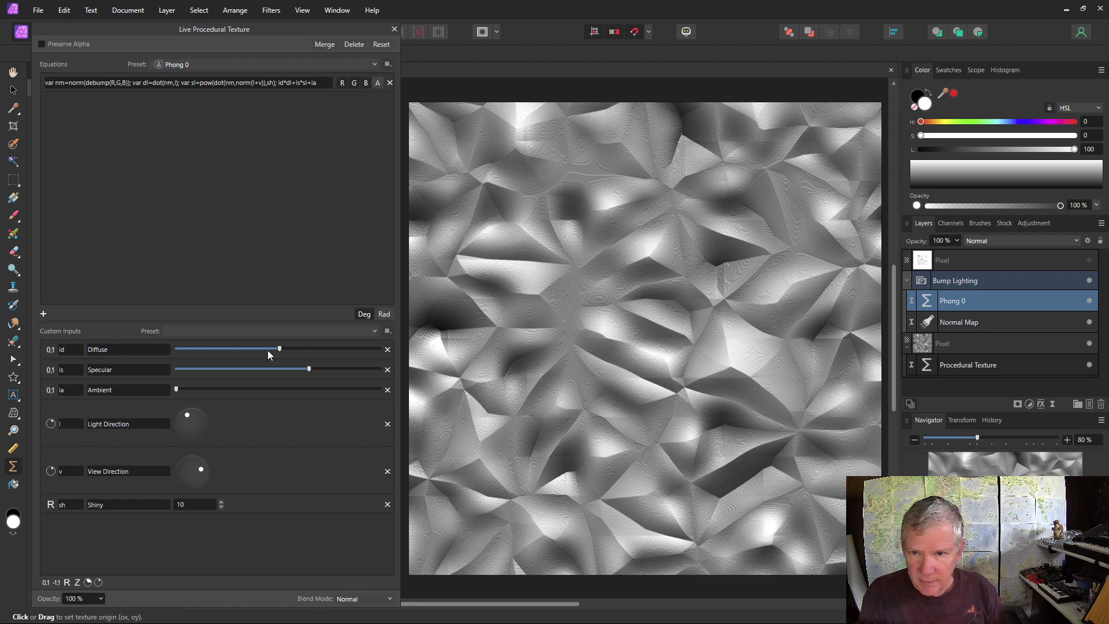
- Reduce the Phong 0 filter's Specular and Diffuse to zero and raise Ambient to about a quarter
{"action": "left_click_drag", "start_coordinate": [279, 349], "coordinate": [151, 371]}
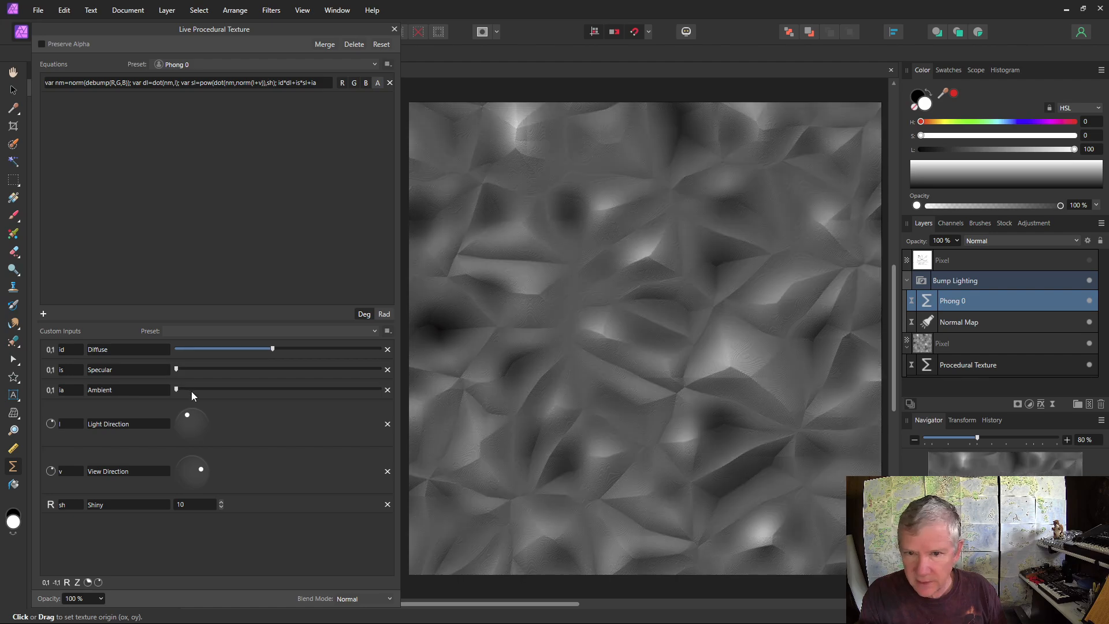
{"action": "left_click_drag", "start_coordinate": [275, 351], "coordinate": [137, 186]}
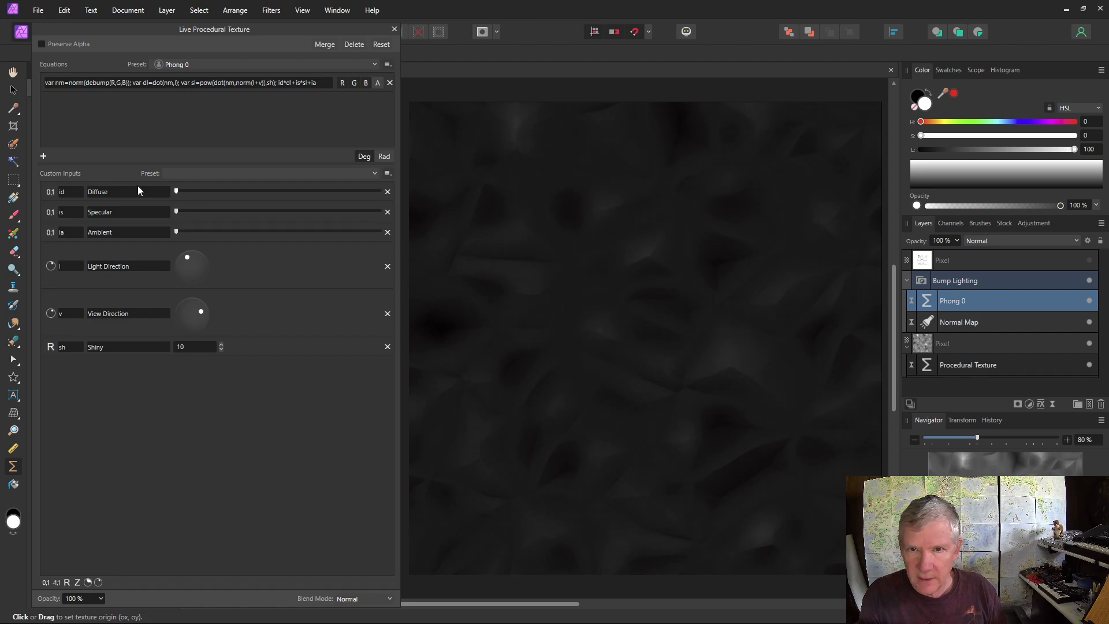
{"action": "left_click_drag", "start_coordinate": [184, 232], "coordinate": [225, 234]}
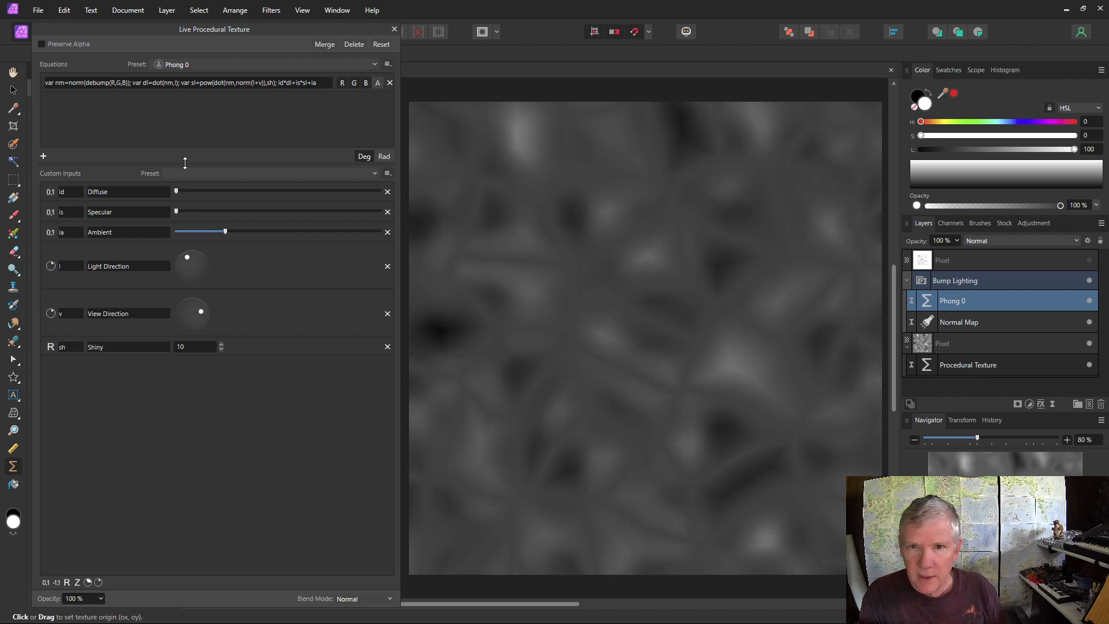
- Raise Diffuse to about 40% and tilt the Light Direction slightly further up and to the left
{"action": "left_click_drag", "start_coordinate": [176, 192], "coordinate": [241, 195]}
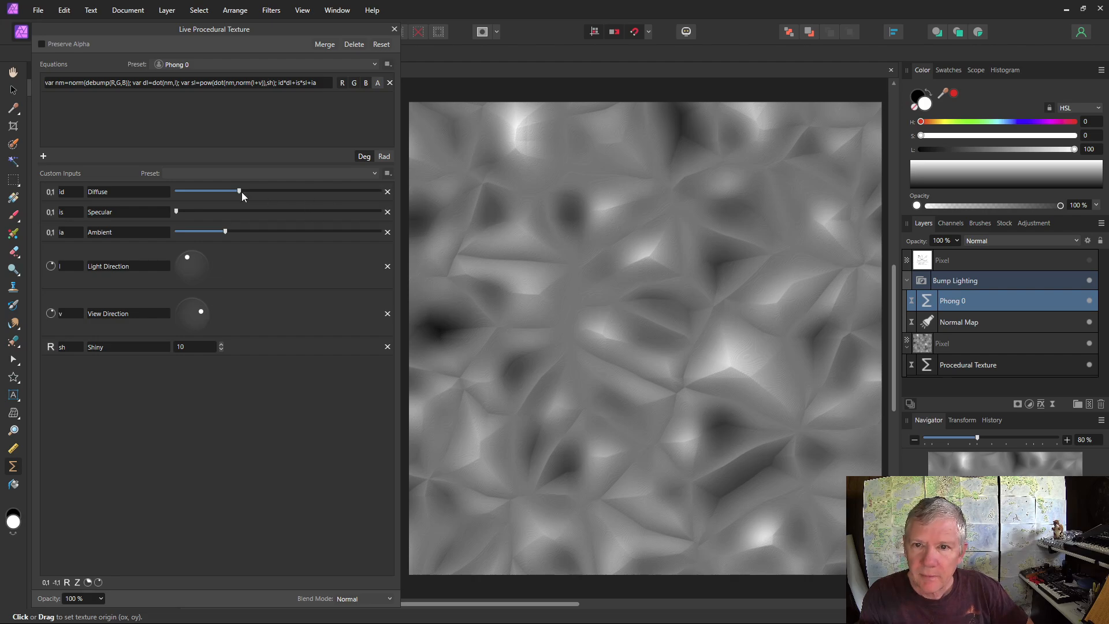
{"action": "mouse_move", "coordinate": [244, 191]}
{"action": "left_mouse_down"}
{"action": "mouse_move", "coordinate": [270, 190]}
{"action": "mouse_move", "coordinate": [258, 190]}
{"action": "left_mouse_up"}
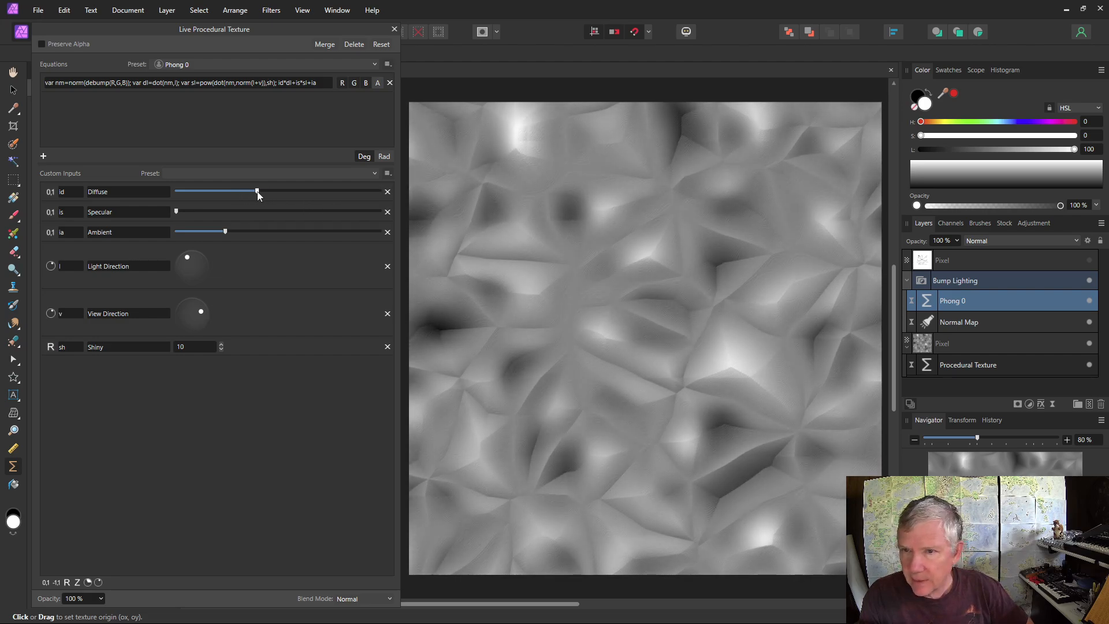
{"action": "mouse_move", "coordinate": [186, 258]}
{"action": "left_mouse_down"}
{"action": "mouse_move", "coordinate": [203, 267]}
{"action": "mouse_move", "coordinate": [196, 284]}
{"action": "mouse_move", "coordinate": [185, 258]}
{"action": "left_mouse_up"}
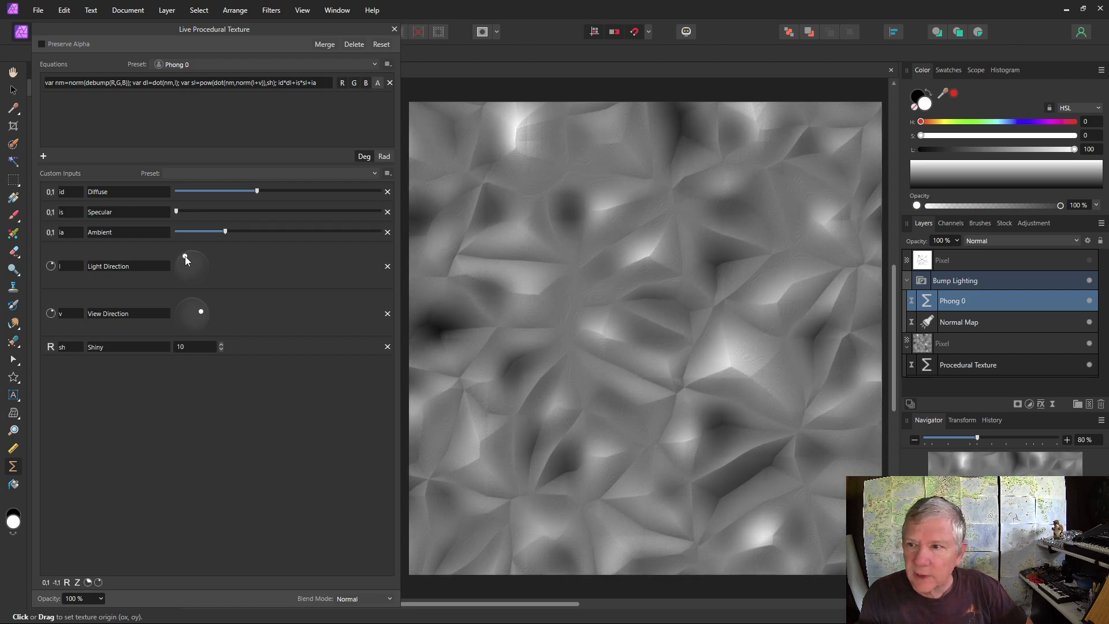
- Raise Specular to just under half, aim the View Direction down to the right and set Shiny to 10
{"action": "left_click_drag", "start_coordinate": [177, 213], "coordinate": [272, 213]}
{"action": "left_click_drag", "start_coordinate": [201, 314], "coordinate": [198, 328]}
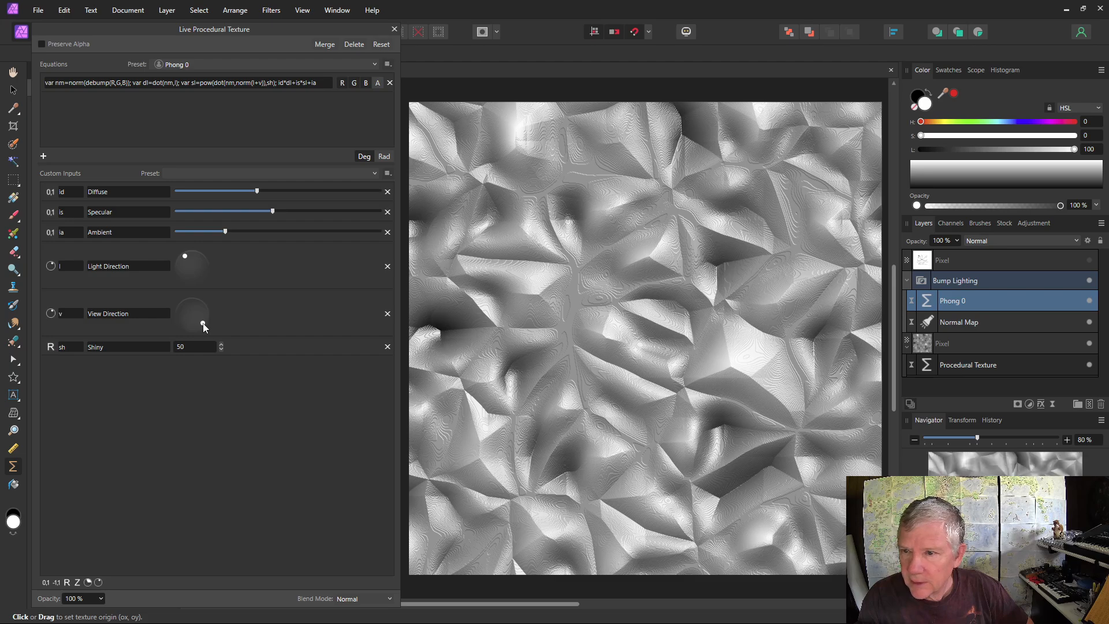
{"action": "left_click_drag", "start_coordinate": [203, 327], "coordinate": [203, 325]}
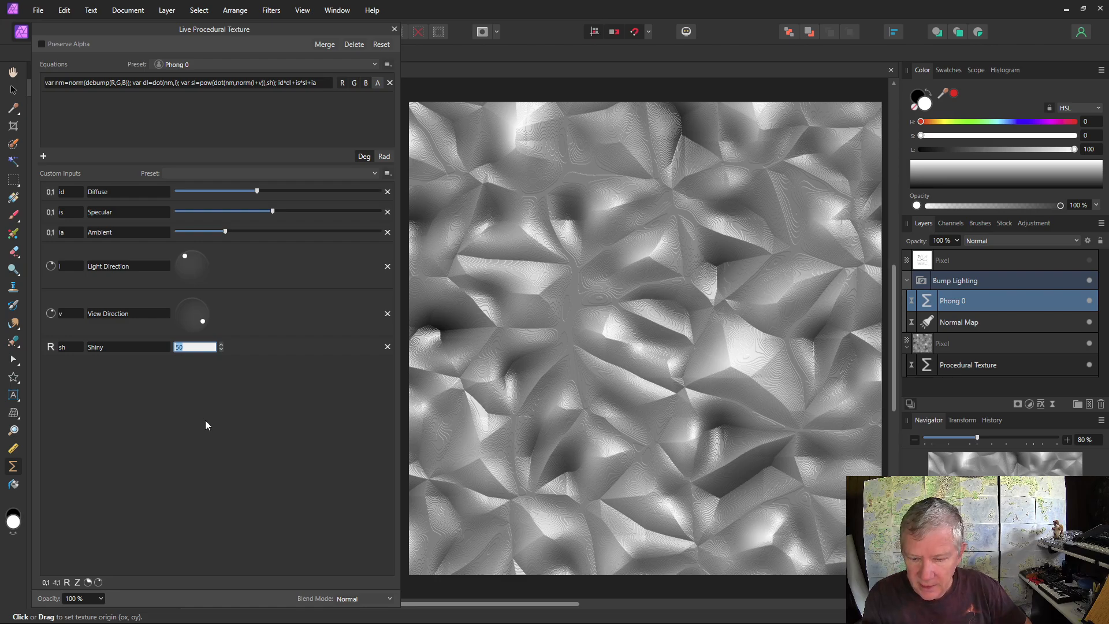
{"action": "type", "text": "10"}
{"action": "key", "text": "Return"}
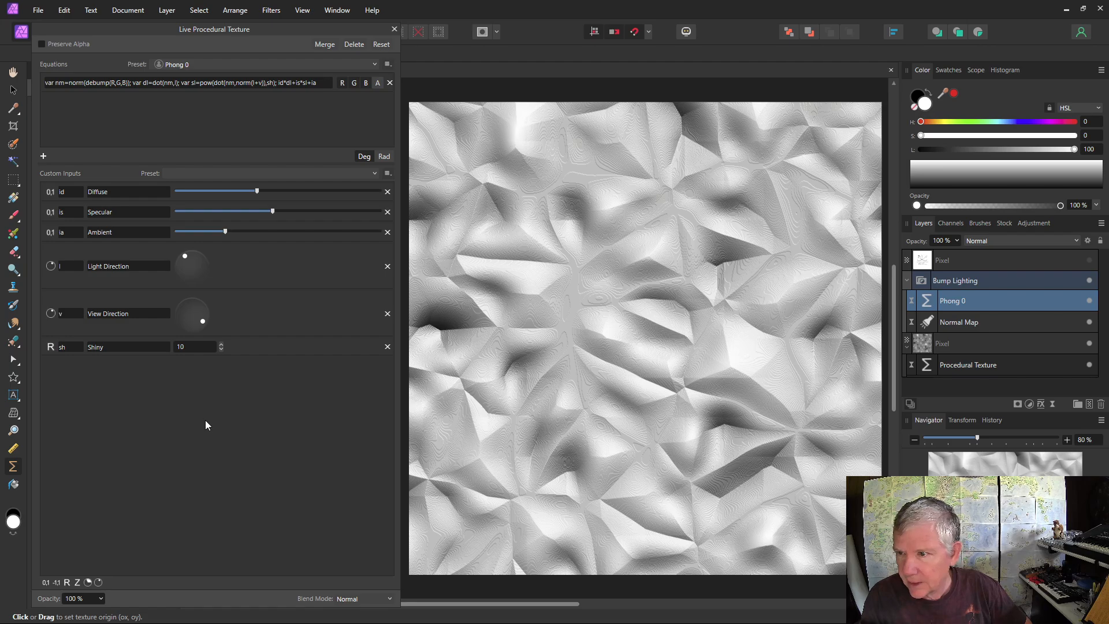
- Lower Specular to about a quarter and Diffuse to about a fifth, nudging the View Direction slightly
{"action": "mouse_move", "coordinate": [274, 213]}
{"action": "left_mouse_down"}
{"action": "mouse_move", "coordinate": [214, 212]}
{"action": "mouse_move", "coordinate": [260, 218]}
{"action": "left_mouse_up"}
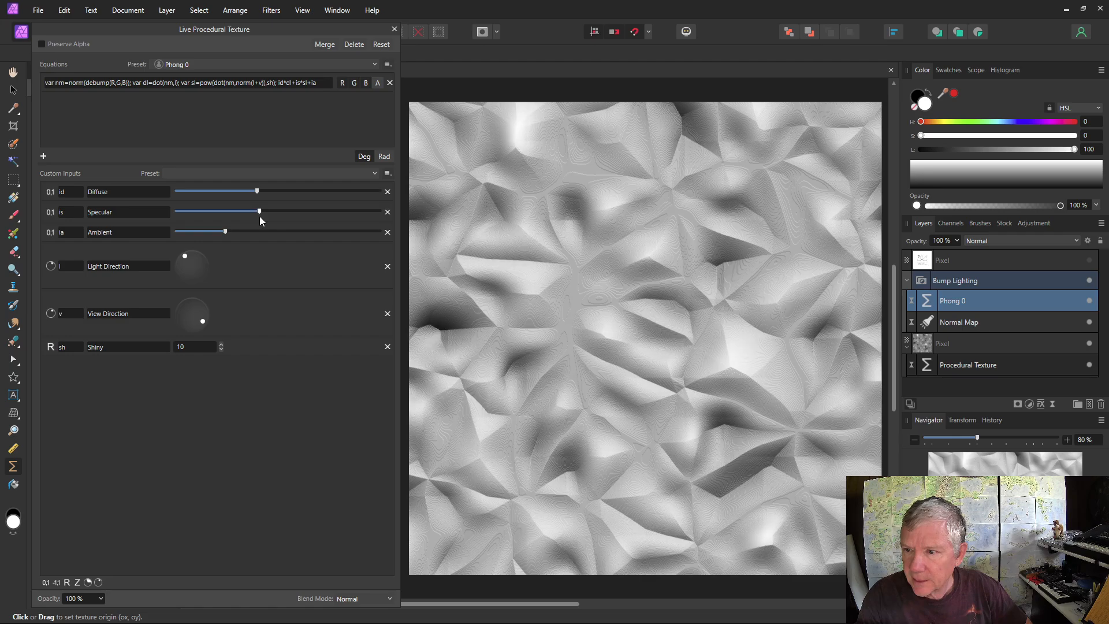
{"action": "mouse_move", "coordinate": [202, 322]}
{"action": "left_mouse_down"}
{"action": "mouse_move", "coordinate": [194, 317]}
{"action": "mouse_move", "coordinate": [201, 327]}
{"action": "left_mouse_up"}
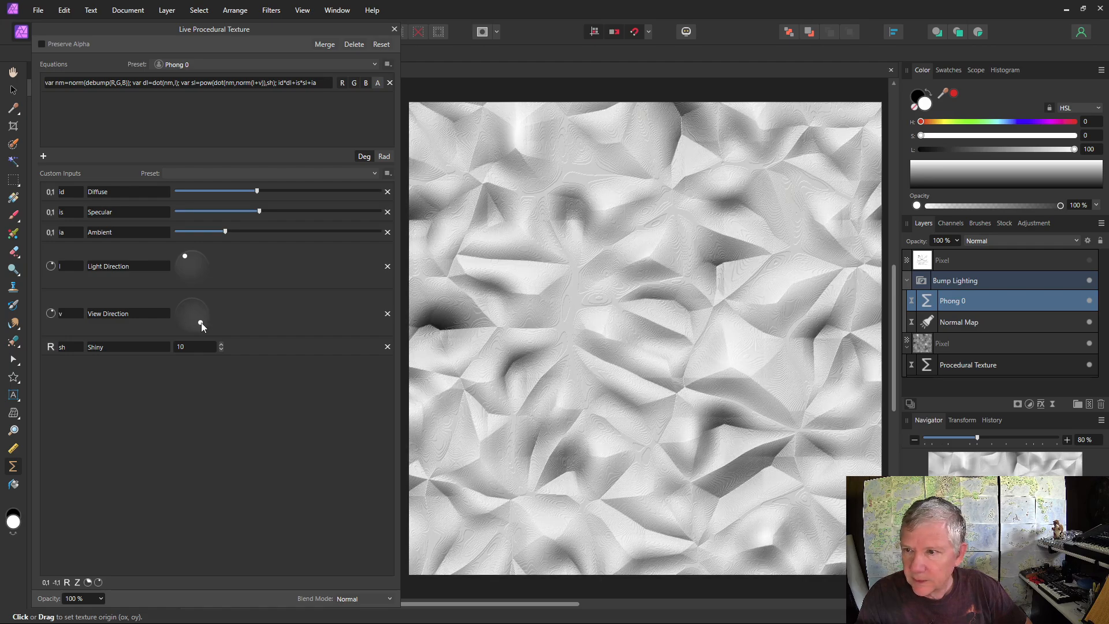
{"action": "left_click_drag", "start_coordinate": [258, 212], "coordinate": [219, 191]}
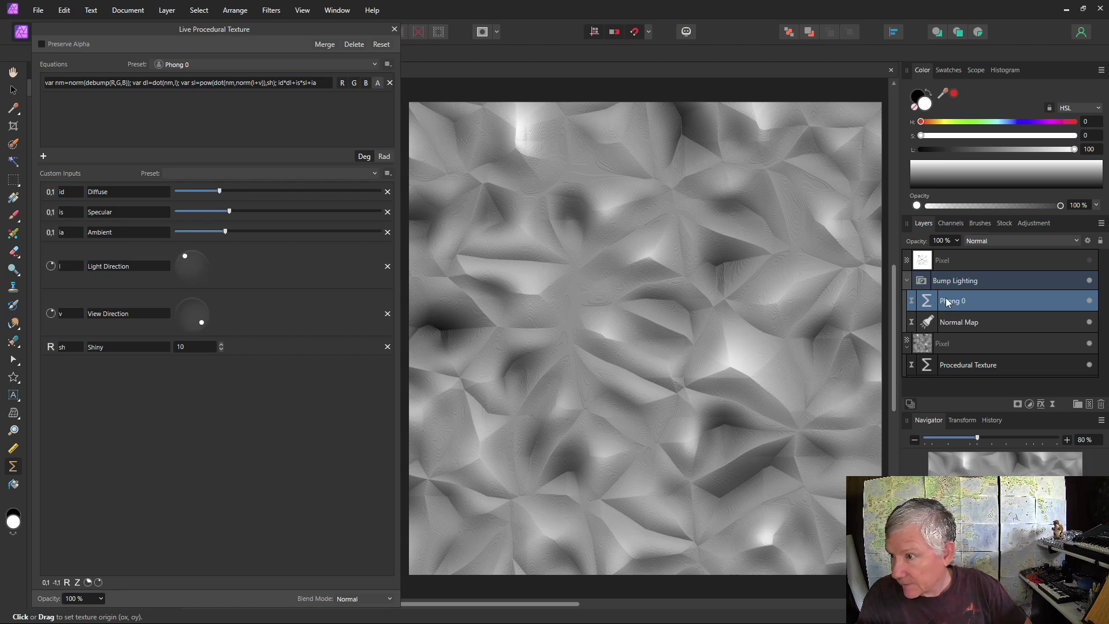
- Collapse the Bump Lighting group and change its blend mode to Normal
{"action": "left_click", "coordinate": [908, 280]}
{"action": "left_click", "coordinate": [965, 280]}
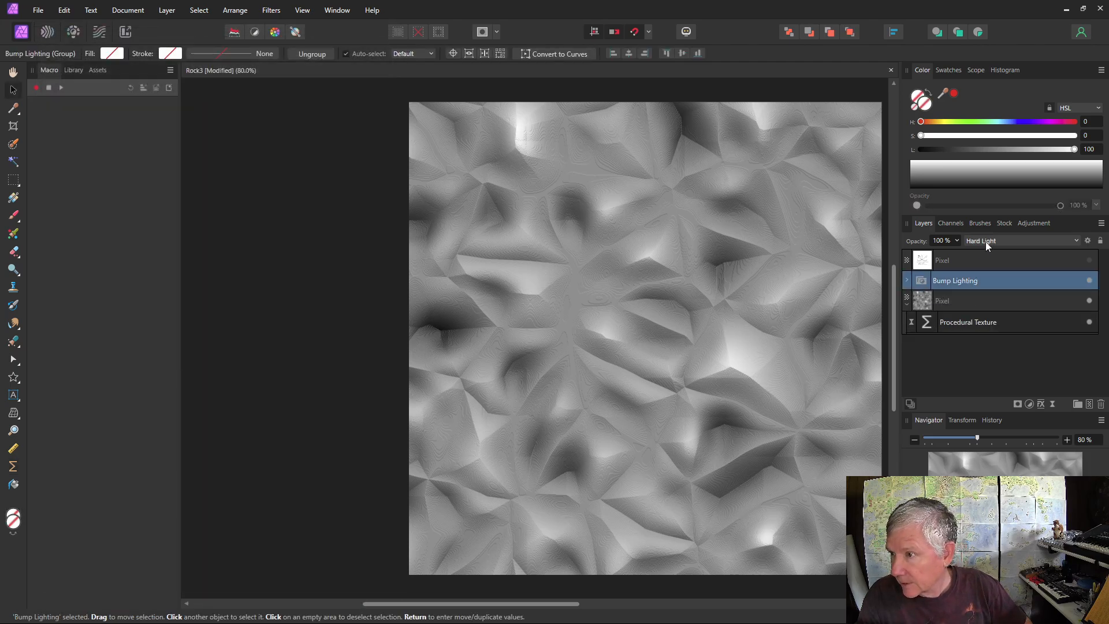
{"action": "left_click", "coordinate": [1076, 241]}
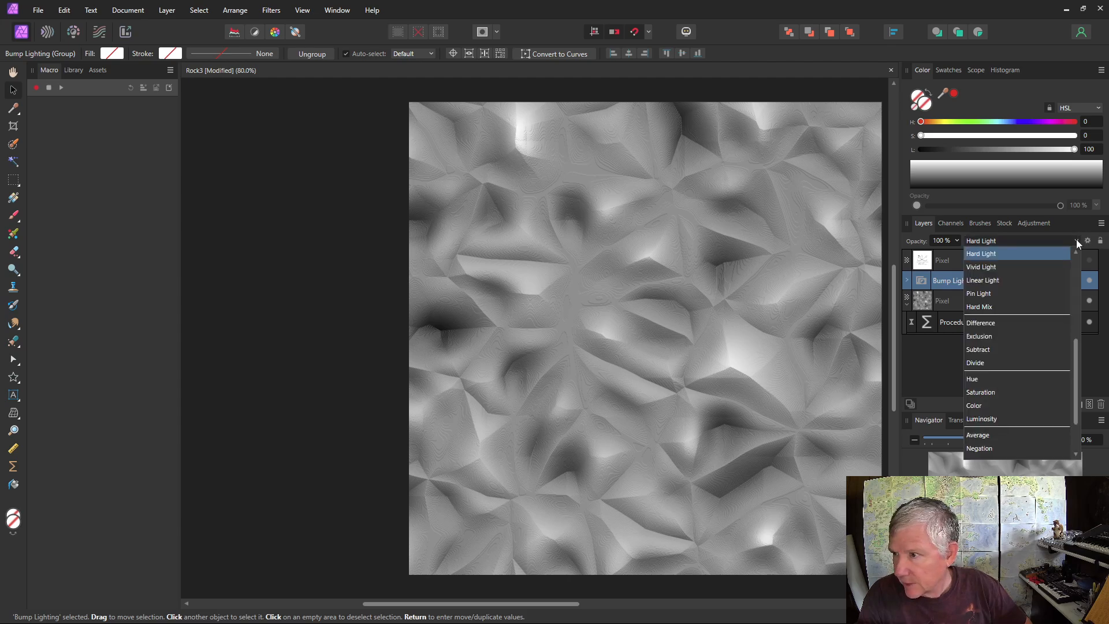
{"action": "scroll", "coordinate": [1078, 351], "scroll_direction": "up", "scroll_amount": 5}
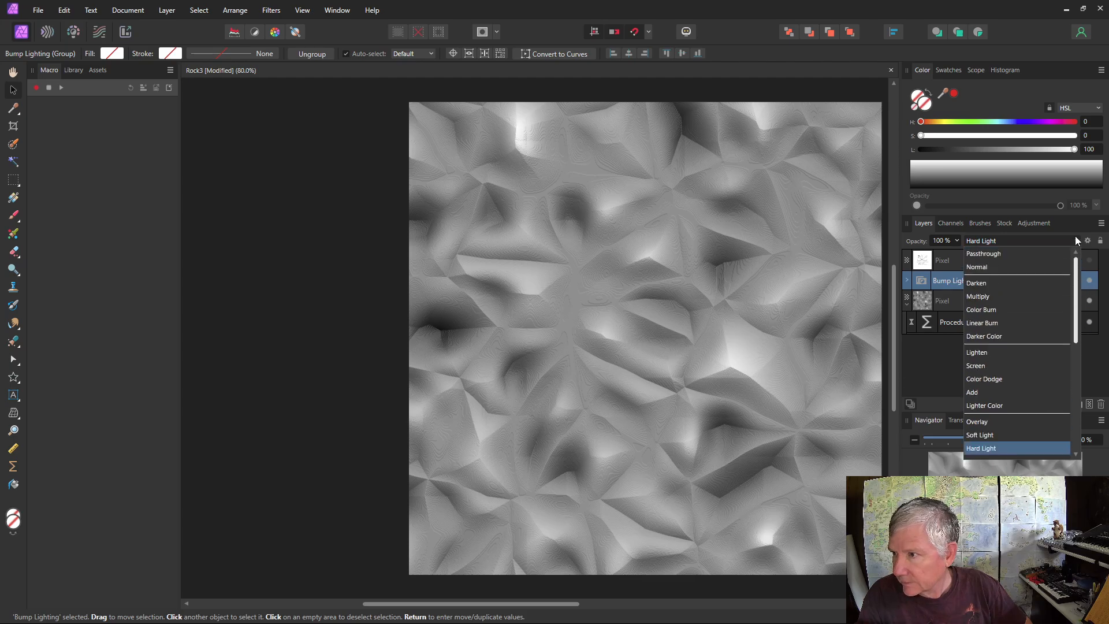
{"action": "left_click", "coordinate": [999, 268]}
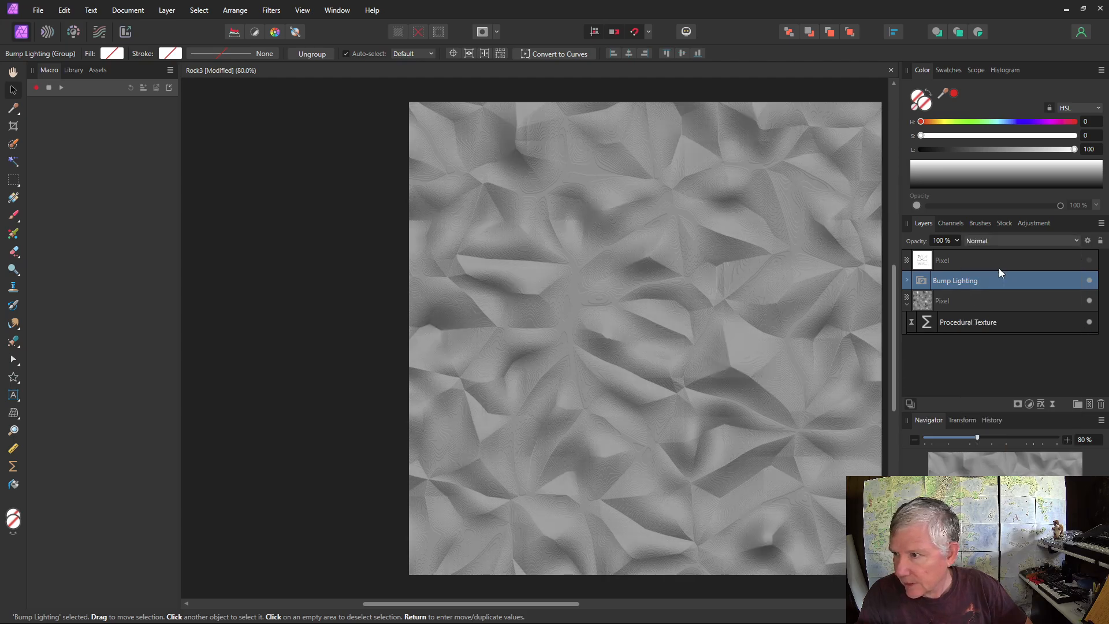
- Set the Bump Lighting group's blend mode back to Hard Light
{"action": "left_click", "coordinate": [1066, 243]}
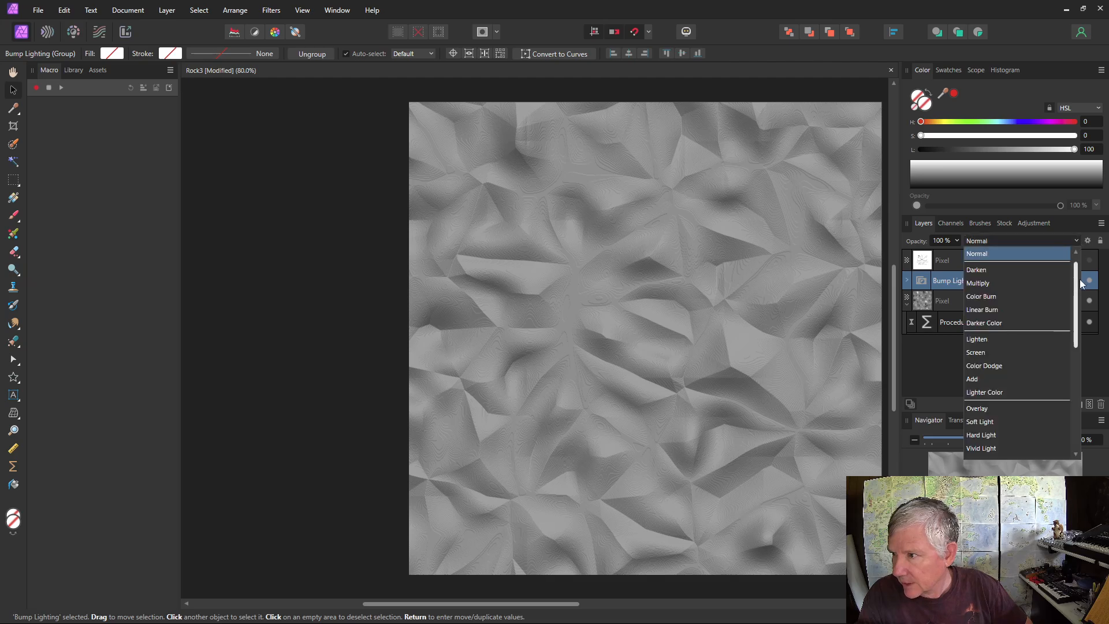
{"action": "scroll", "coordinate": [1082, 307], "scroll_direction": "down", "scroll_amount": 3}
{"action": "scroll", "coordinate": [1082, 308], "scroll_direction": "down", "scroll_amount": 1}
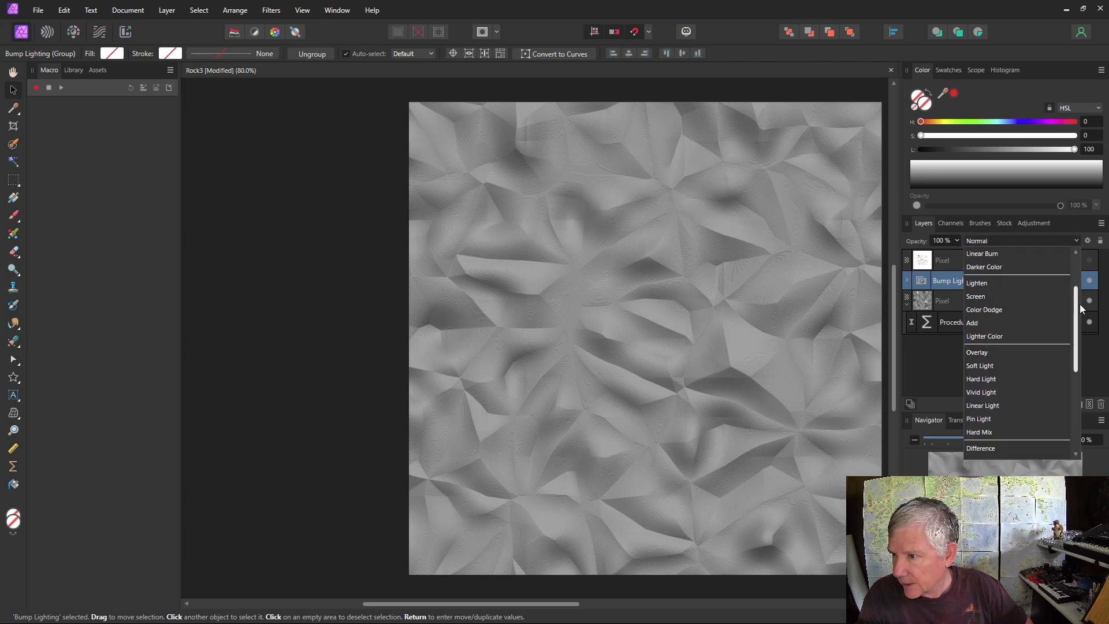
{"action": "left_click", "coordinate": [986, 378]}
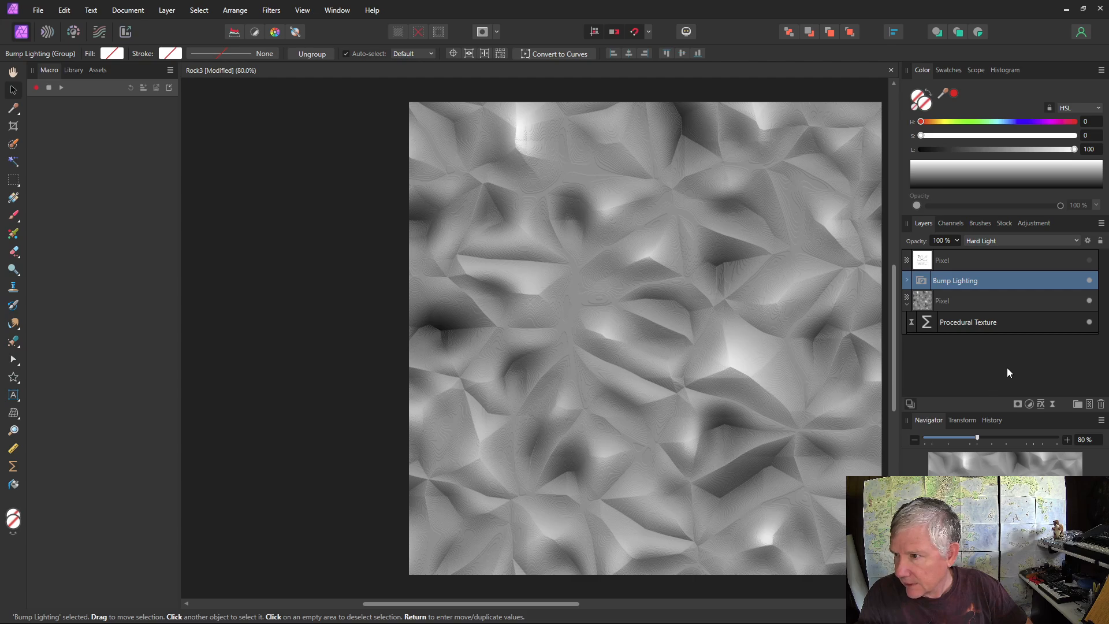
- Open the settings of the Procedural Texture filter under the lower Pixel layer and remove the trailing +.5 from its equation
{"action": "left_click", "coordinate": [927, 323]}
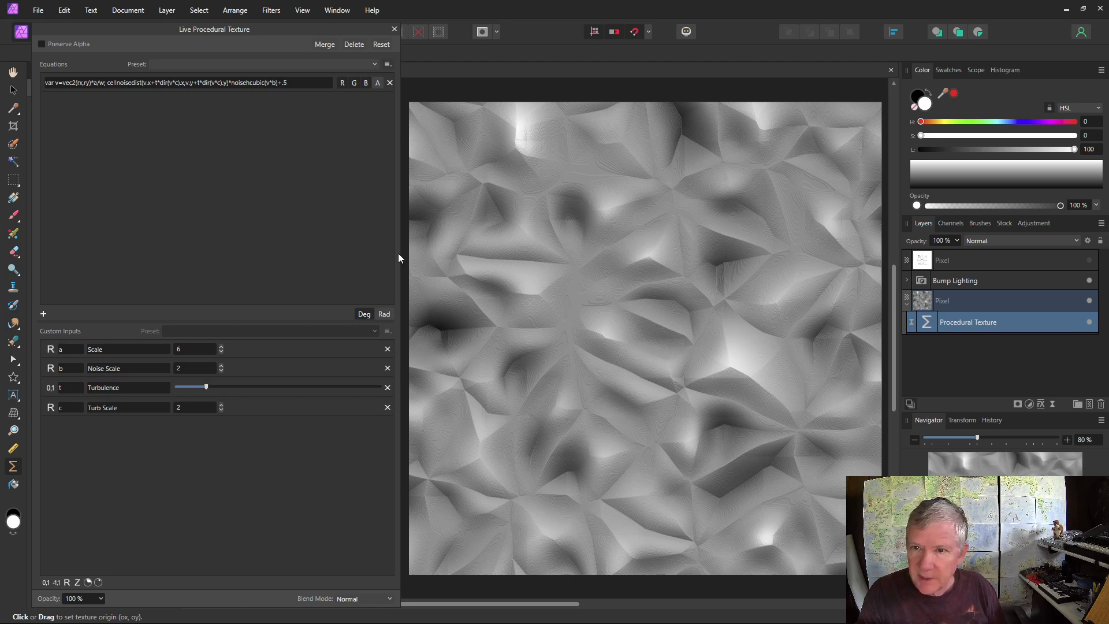
{"action": "left_click_drag", "start_coordinate": [399, 264], "coordinate": [793, 237]}
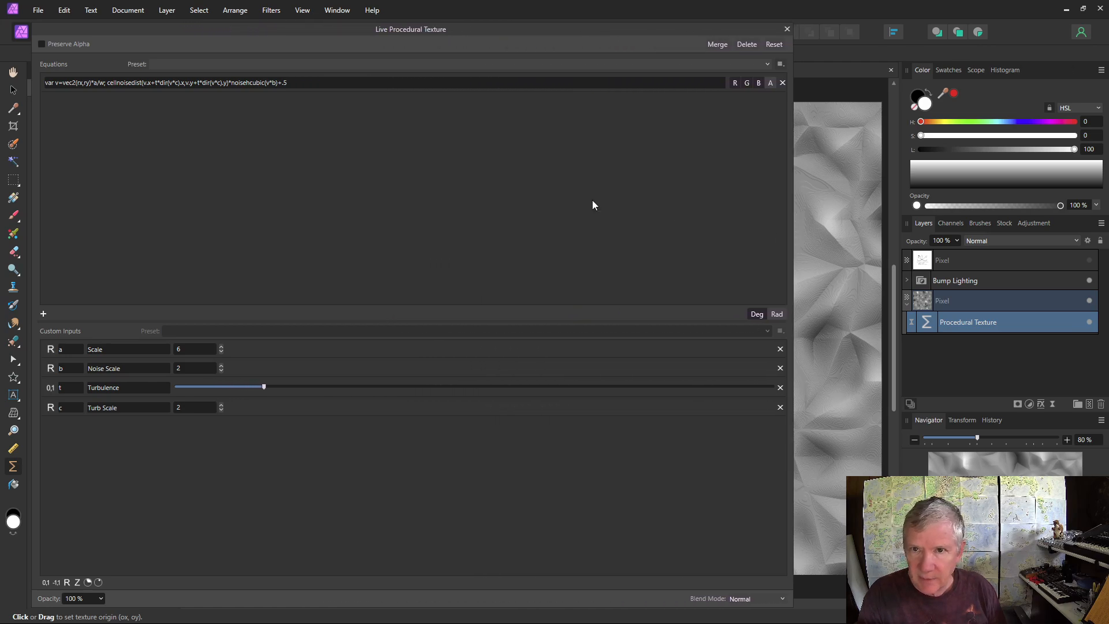
{"action": "left_click", "coordinate": [293, 83]}
{"action": "left_click", "coordinate": [292, 84]}
{"action": "key", "text": "BackSpace"}
{"action": "key", "text": "BackSpace"}
{"action": "key", "text": "BackSpace"}
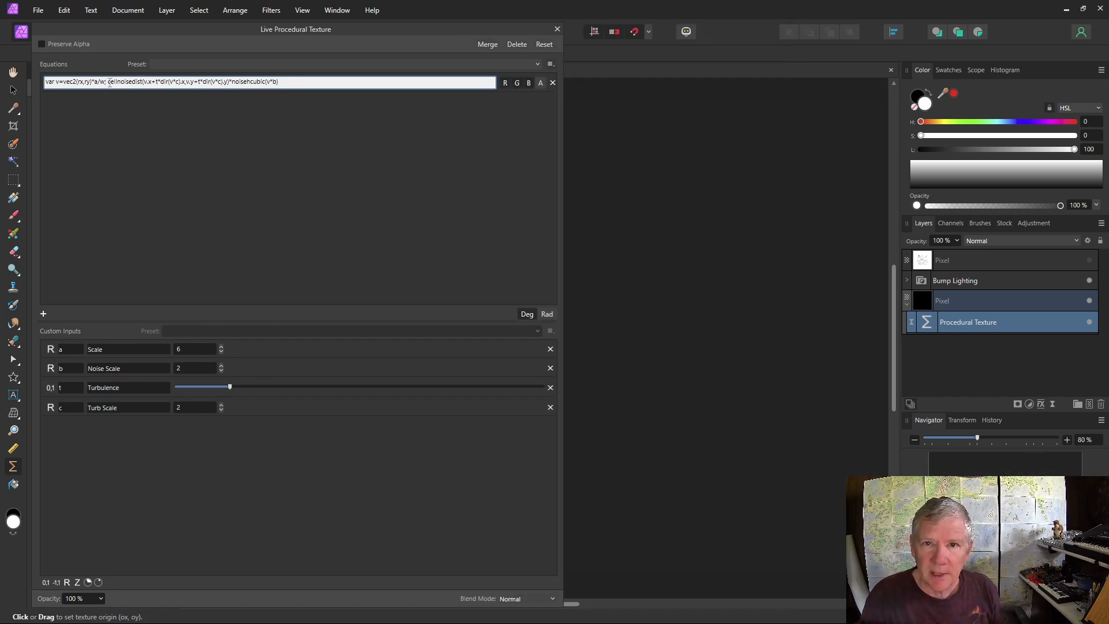
- Store the existing cellnoisedist expression in a new variable by prefixing it with "var t2=" and ending it with a semicolon
{"action": "type", "text": "var "}
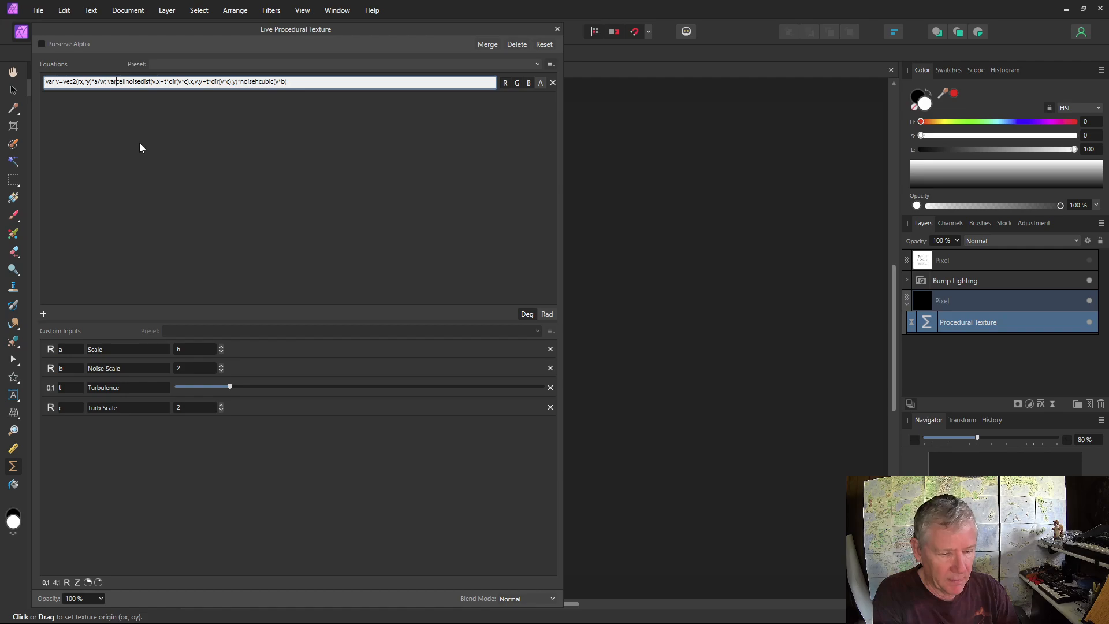
{"action": "type", "text": "t2="}
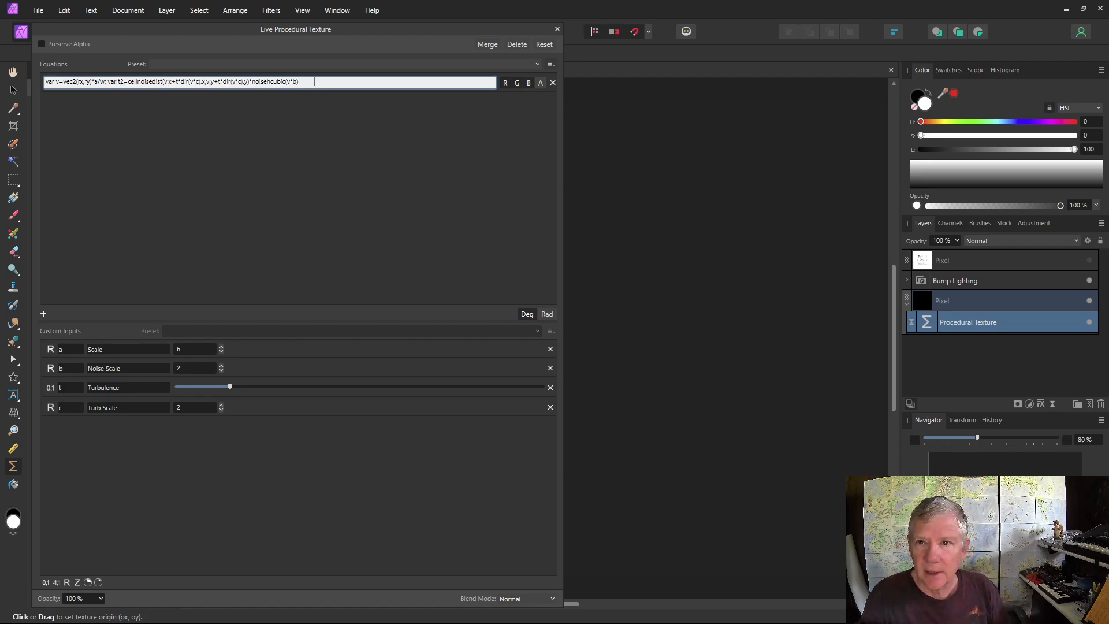
{"action": "type", "text": ";"}
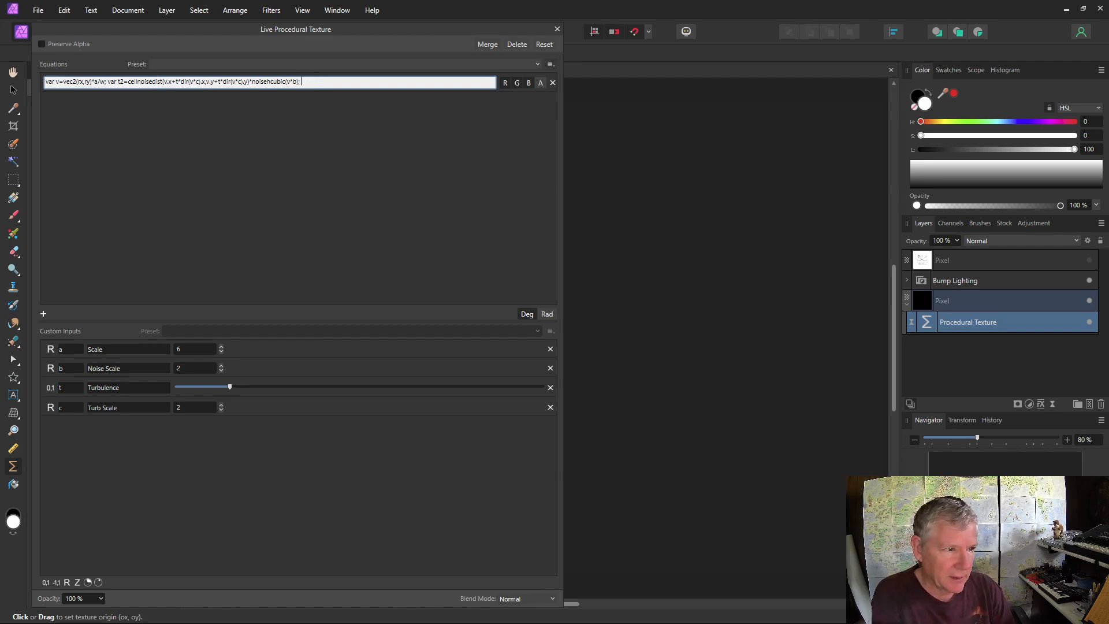
- Append cellnoisedist(v.x,v.y) as the output expression at the end of the equation and apply it
{"action": "type", "text": " c"}
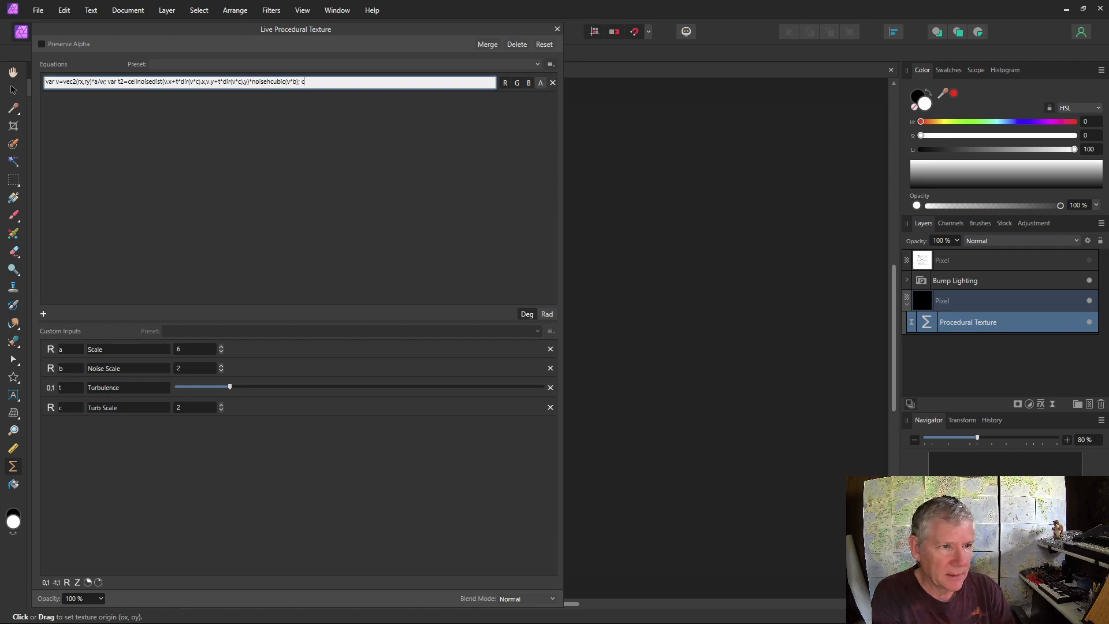
{"action": "type", "text": "ellnoise"}
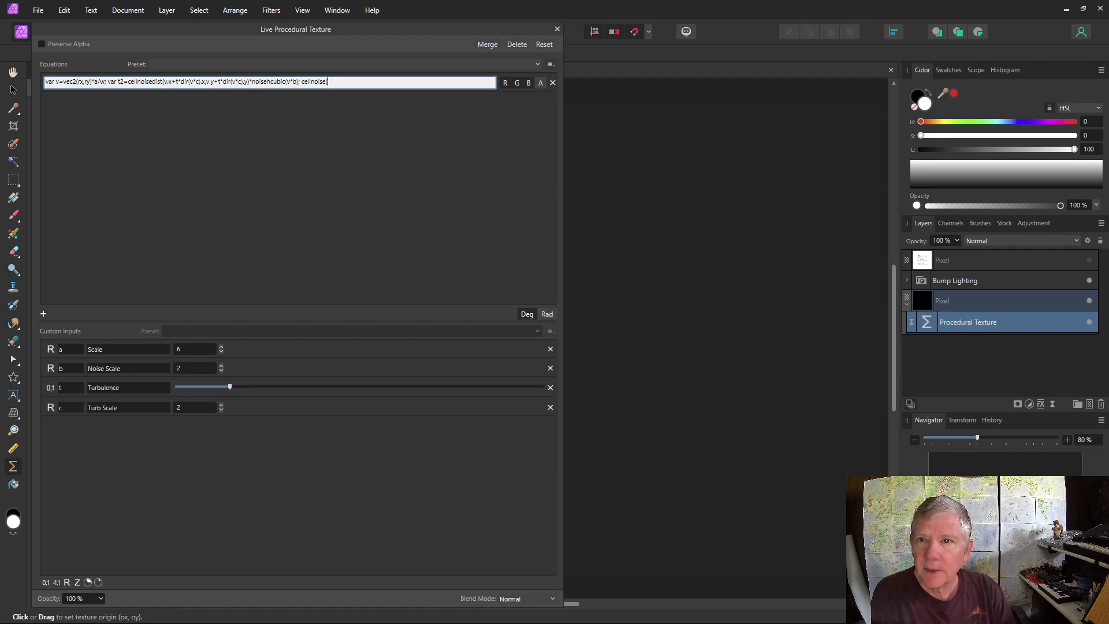
{"action": "type", "text": "dist(v.x,v.y"}
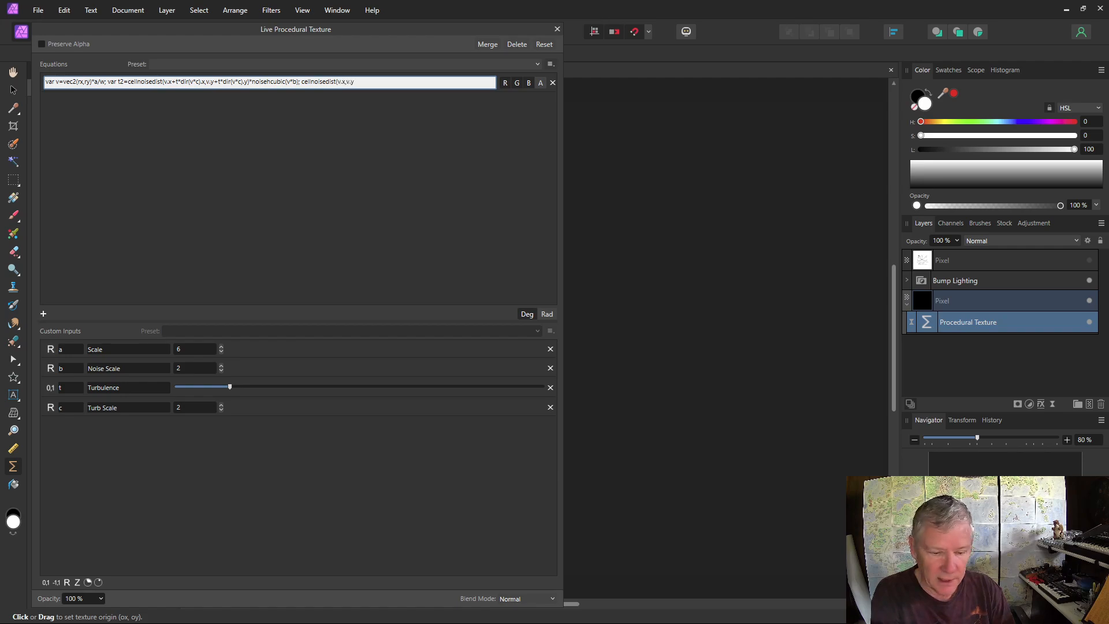
{"action": "type", "text": ")"}
{"action": "key", "text": "Return"}
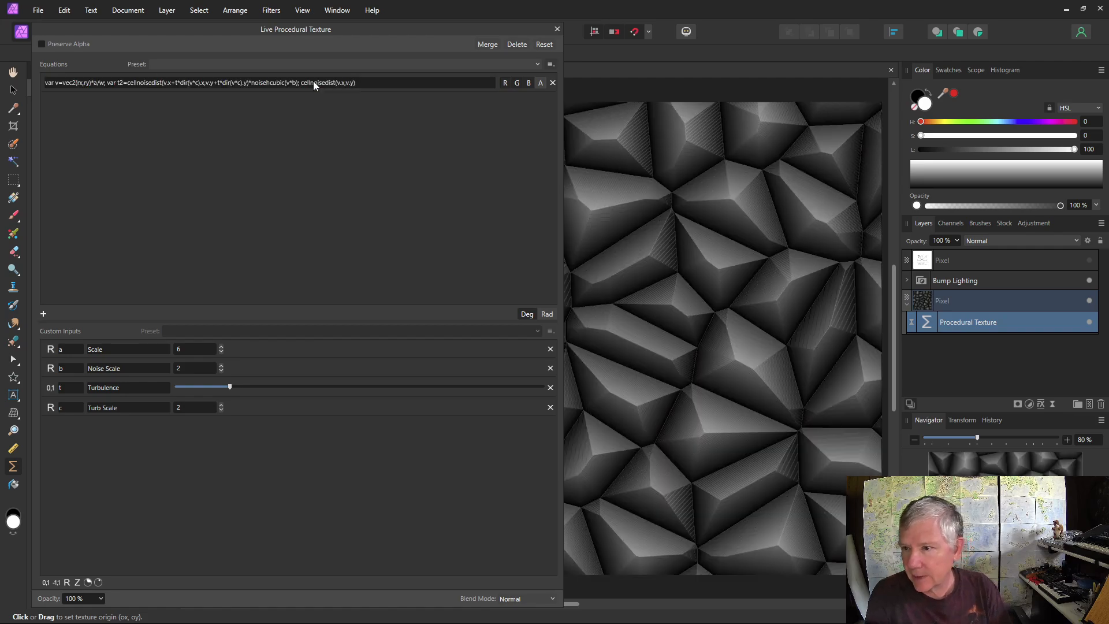
- Add d as third argument to the final cellnoisedist call and create a real-number custom input d with value 2
{"action": "left_click", "coordinate": [353, 82]}
{"action": "left_click", "coordinate": [354, 83]}
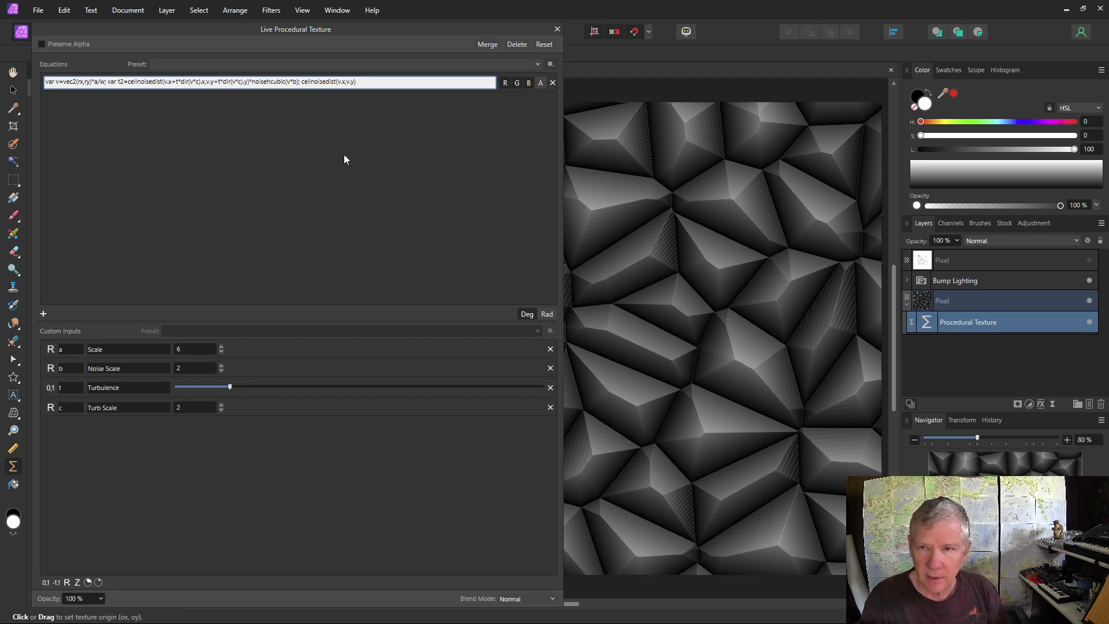
{"action": "type", "text": ",d"}
{"action": "key", "text": "Return"}
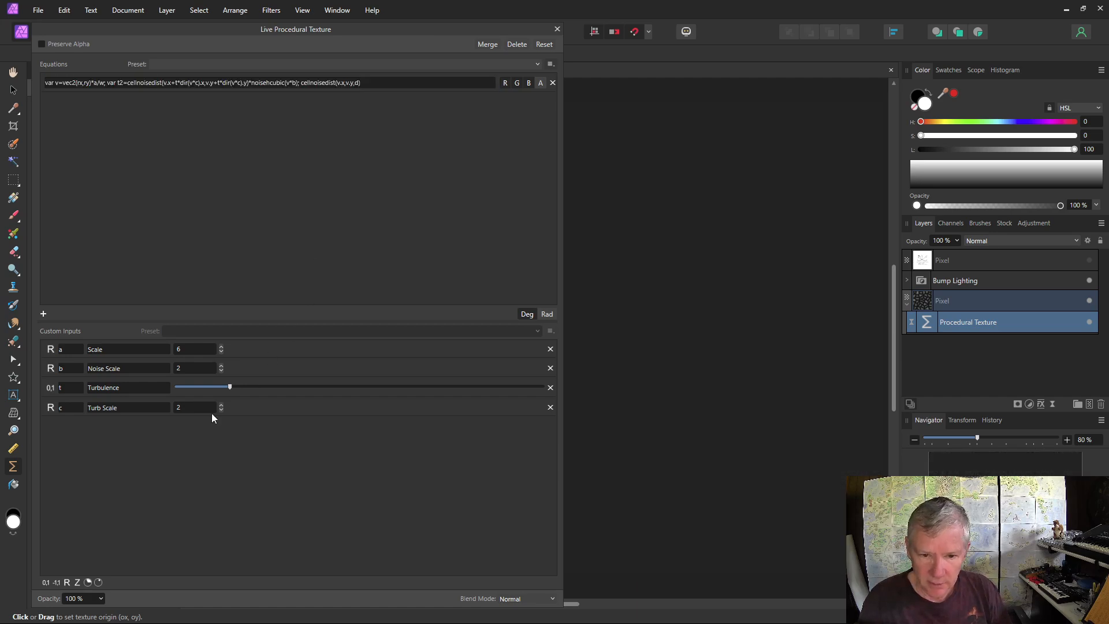
{"action": "left_click", "coordinate": [67, 582]}
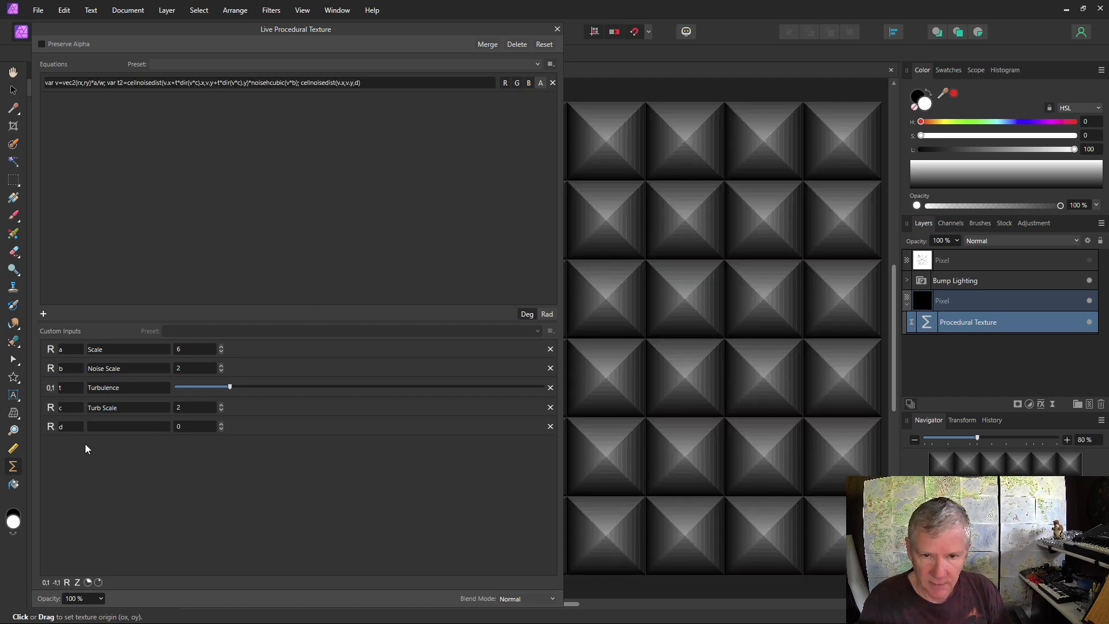
{"action": "left_click", "coordinate": [221, 425]}
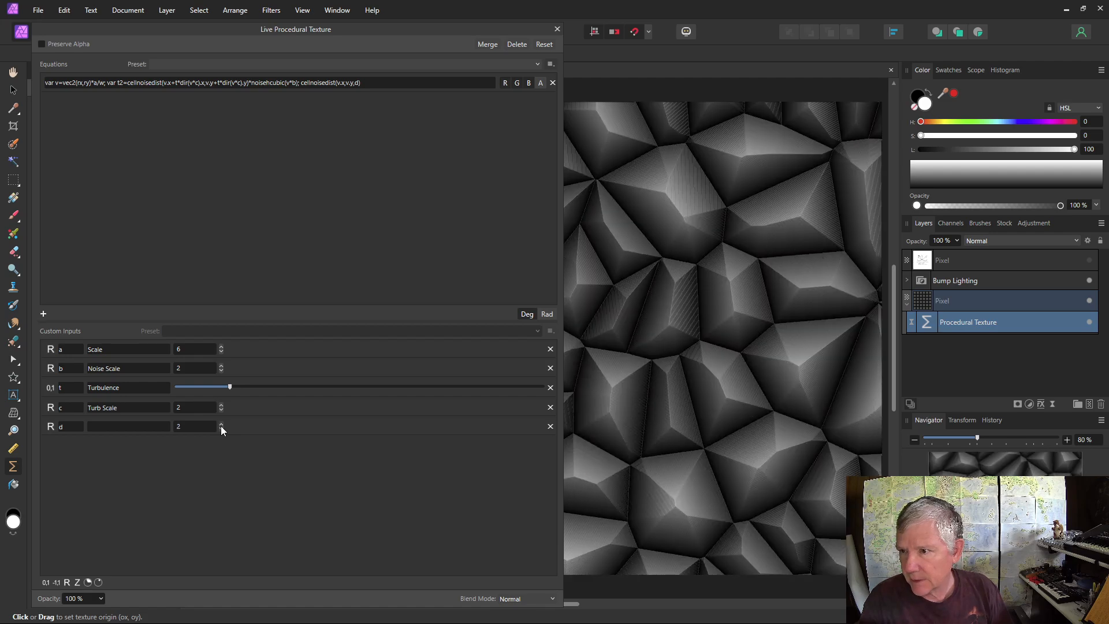
- Test custom input d at 4, then lower it to 1
{"action": "left_click", "coordinate": [221, 426]}
{"action": "left_click", "coordinate": [221, 425]}
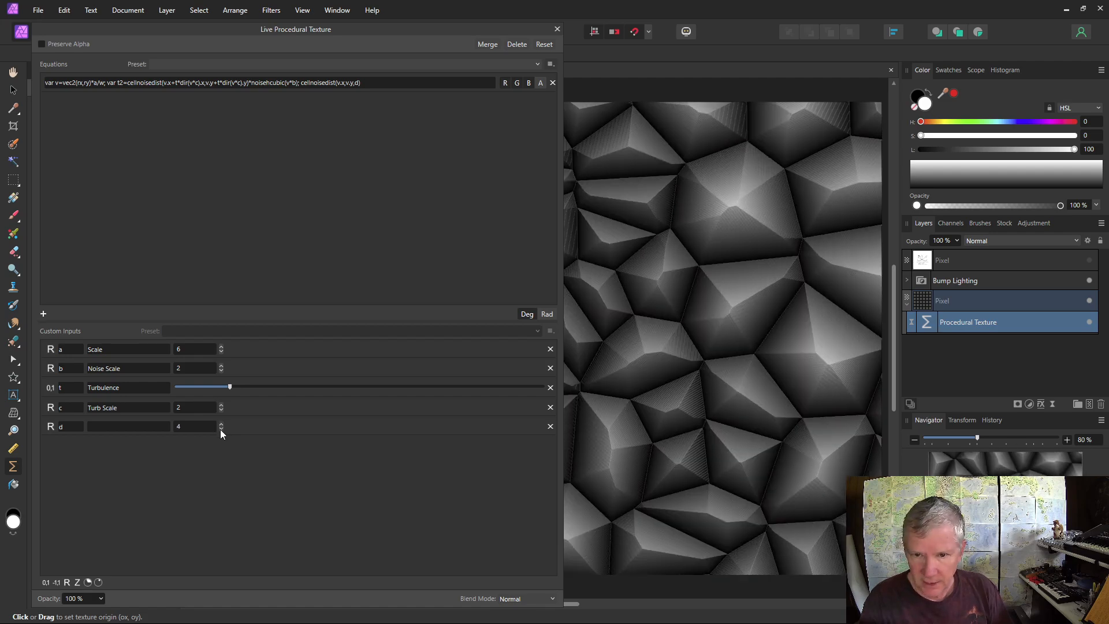
{"action": "left_click", "coordinate": [221, 429]}
{"action": "left_click", "coordinate": [220, 428]}
{"action": "left_click", "coordinate": [220, 429]}
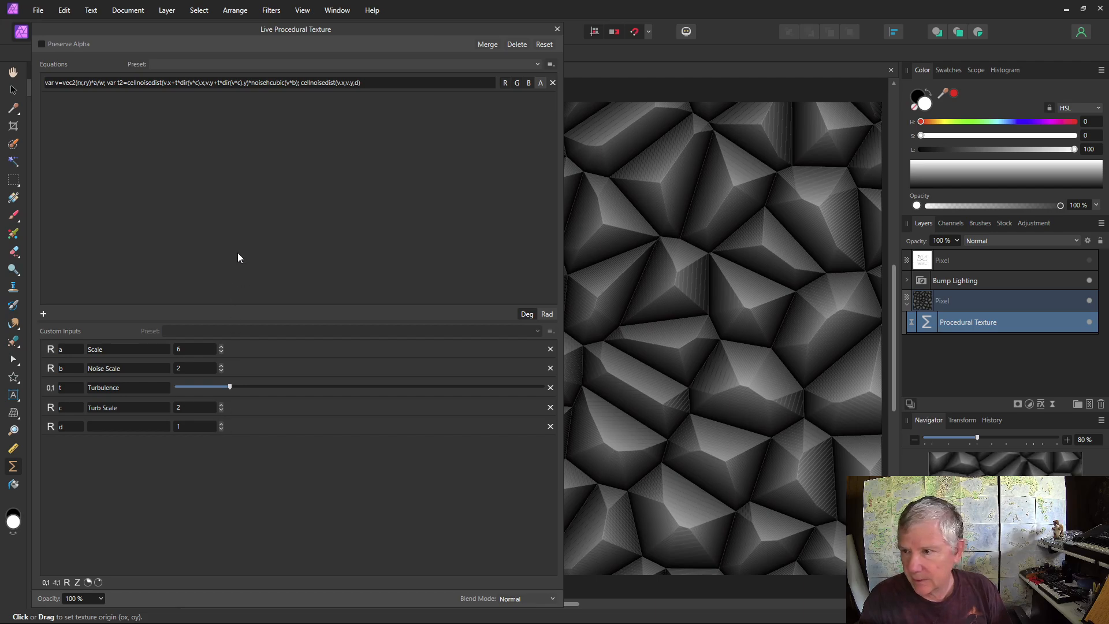
- Replace v.x,v.y in the final cellnoisedist call with perlin(v,11,s2) and apply the equation
{"action": "left_click", "coordinate": [352, 84]}
{"action": "left_click", "coordinate": [353, 82]}
{"action": "left_click_drag", "start_coordinate": [354, 84], "coordinate": [341, 83]}
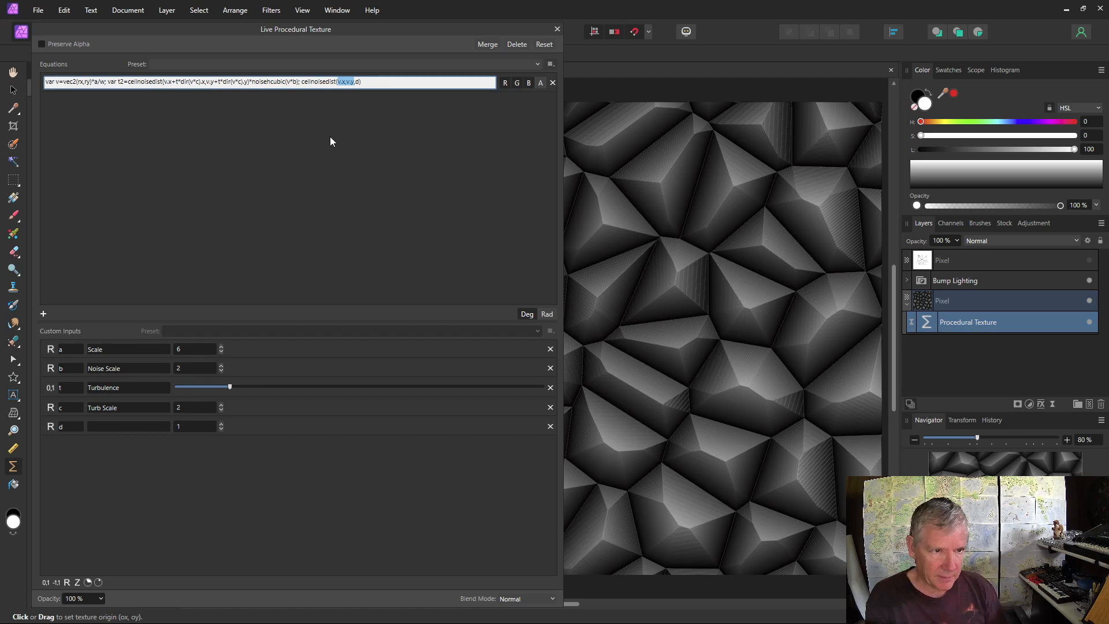
{"action": "type", "text": "per"}
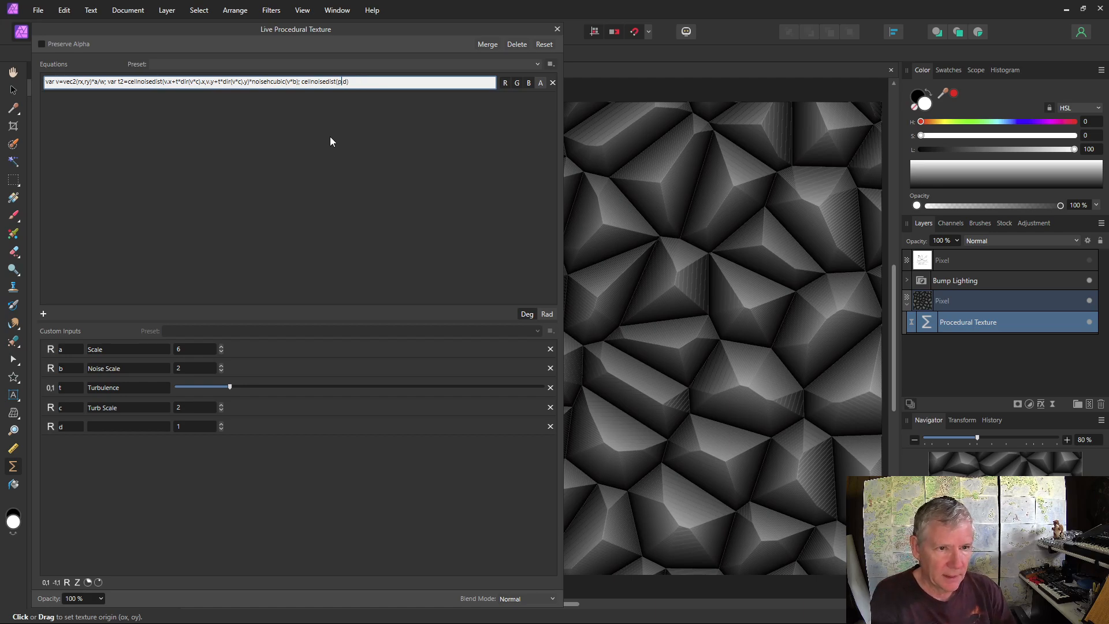
{"action": "type", "text": "lin"}
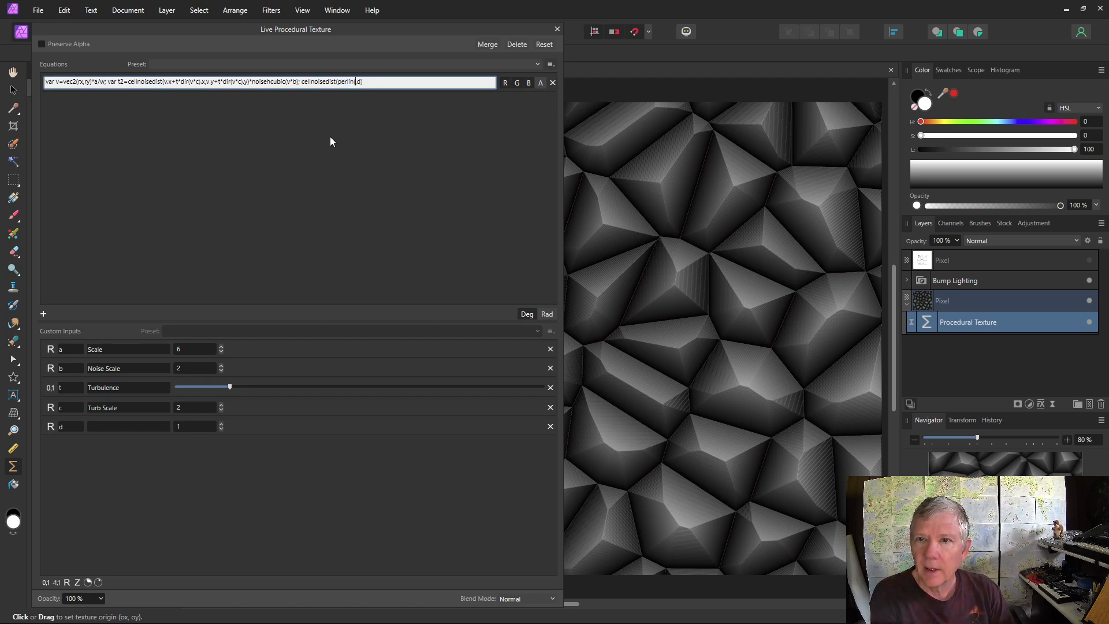
{"action": "type", "text": "(v,"}
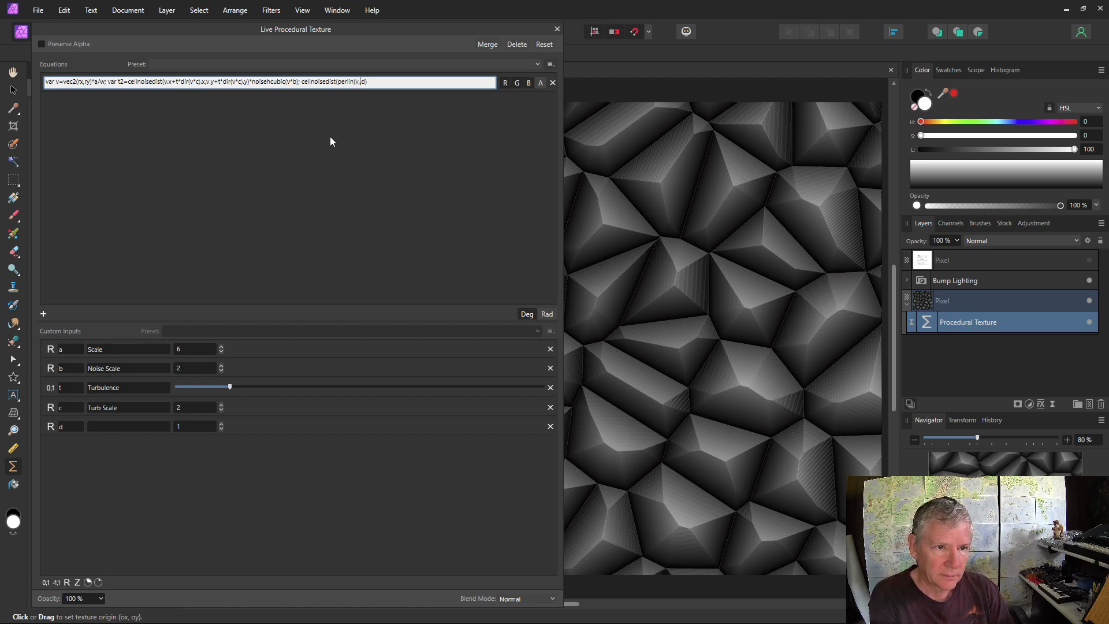
{"action": "type", "text": "11,"}
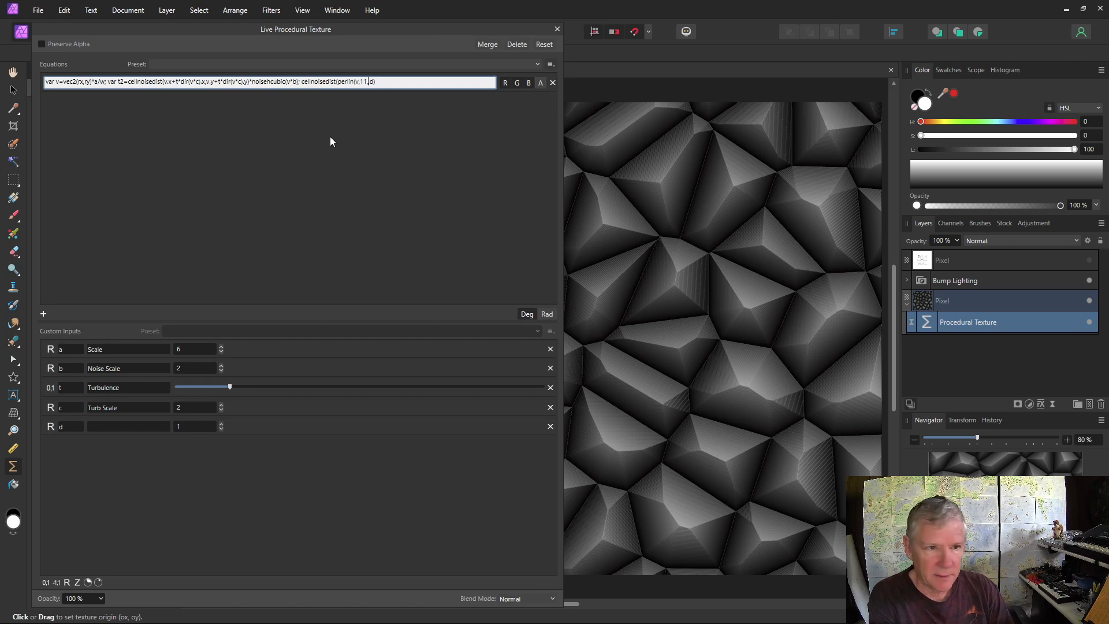
{"action": "type", "text": "s2,"}
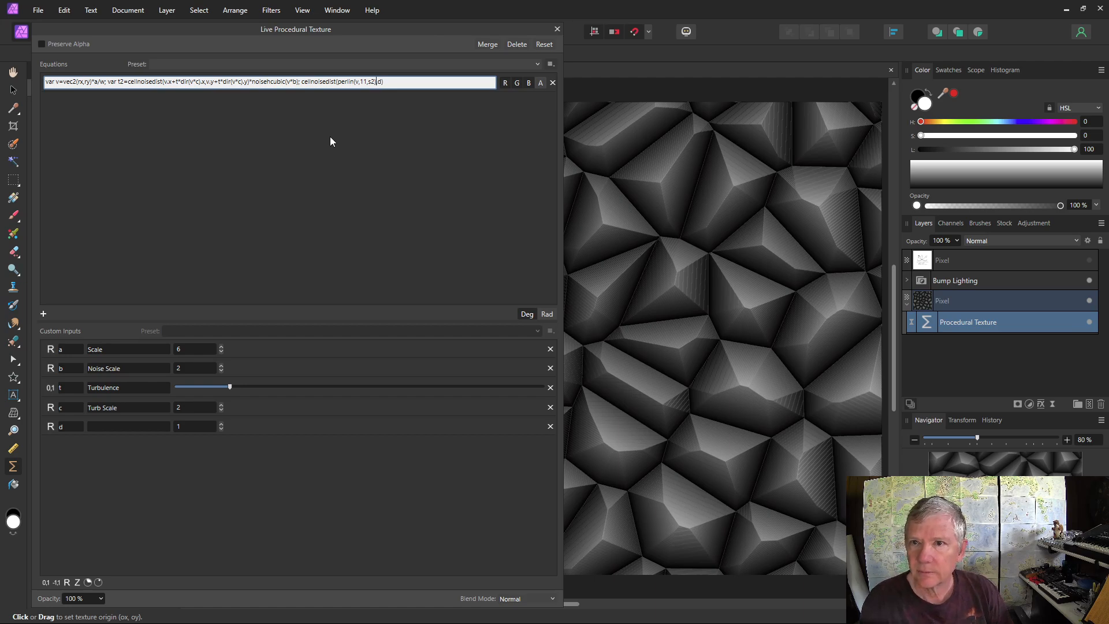
{"action": "key", "text": "Return"}
- Label input d N Dist and the 0-to-1 range input s2 Smooth, and set Smooth slightly below its midpoint
{"action": "left_click_drag", "start_coordinate": [542, 446], "coordinate": [346, 447]}
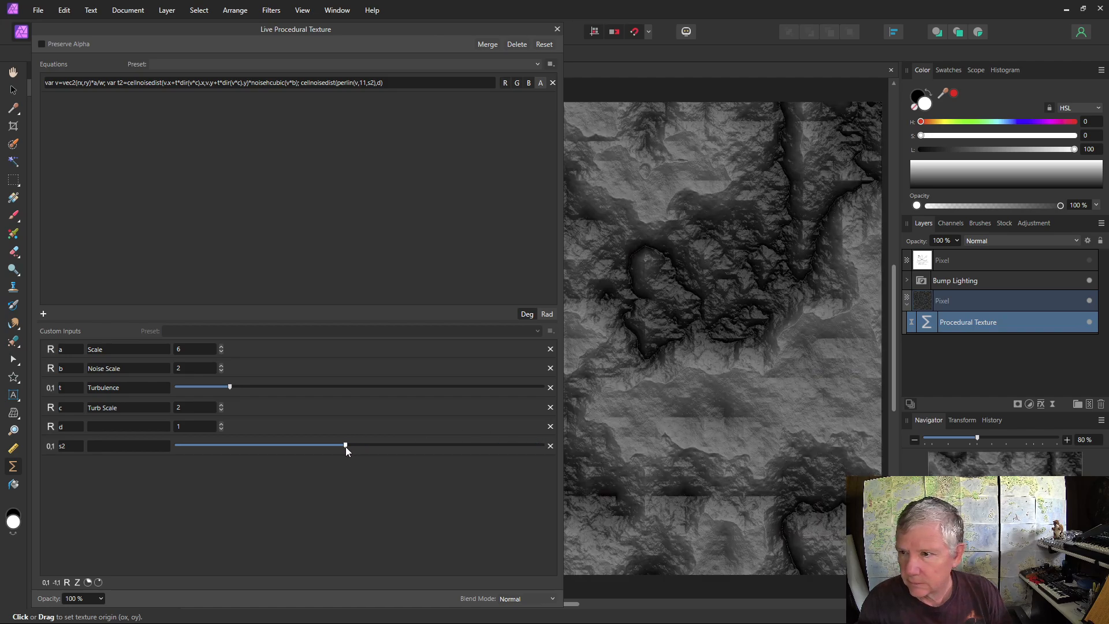
{"action": "left_click_drag", "start_coordinate": [563, 398], "coordinate": [453, 387]}
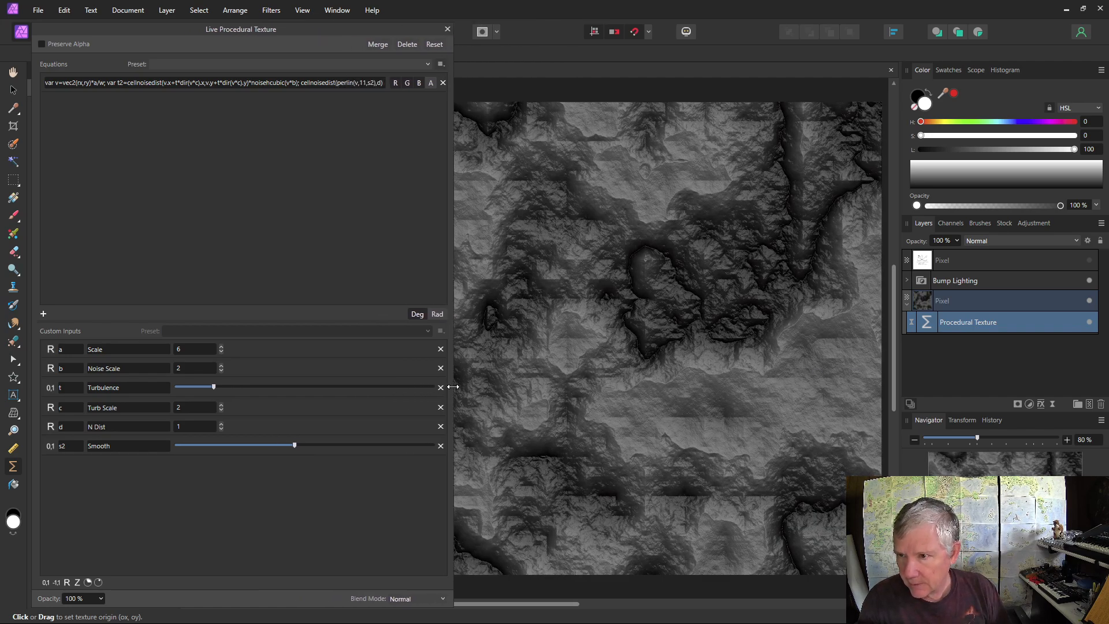
{"action": "left_click_drag", "start_coordinate": [296, 446], "coordinate": [281, 448]}
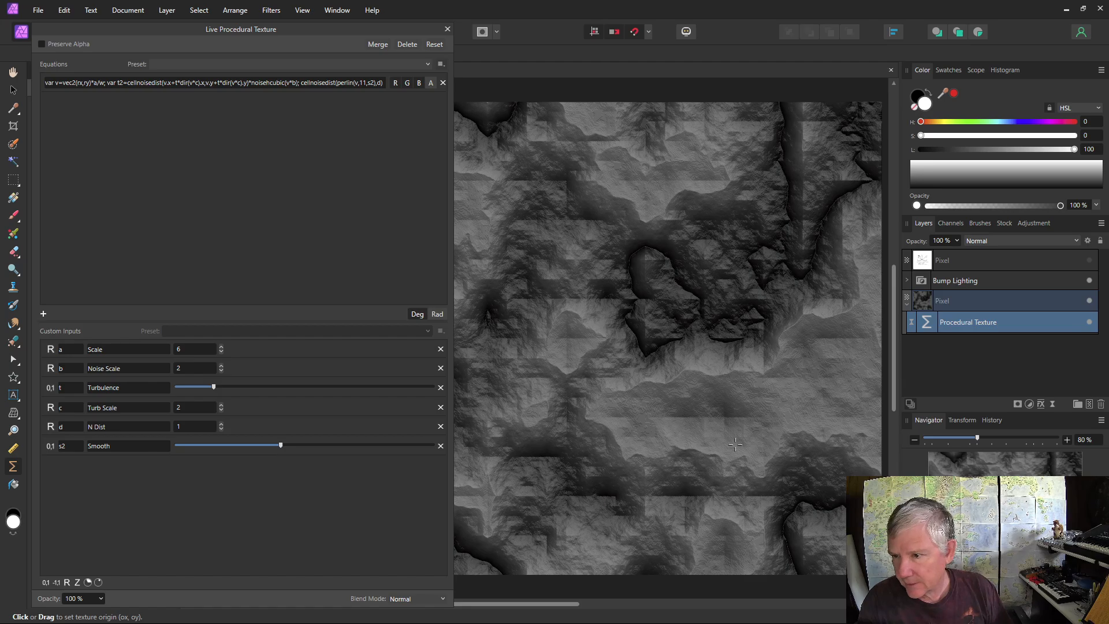
- Change perlin to perlinhcubic in the final cellnoisedist call, apply it, and fine-tune Smooth to slightly below its midpoint
{"action": "left_click", "coordinate": [354, 84]}
{"action": "left_click", "coordinate": [354, 84]}
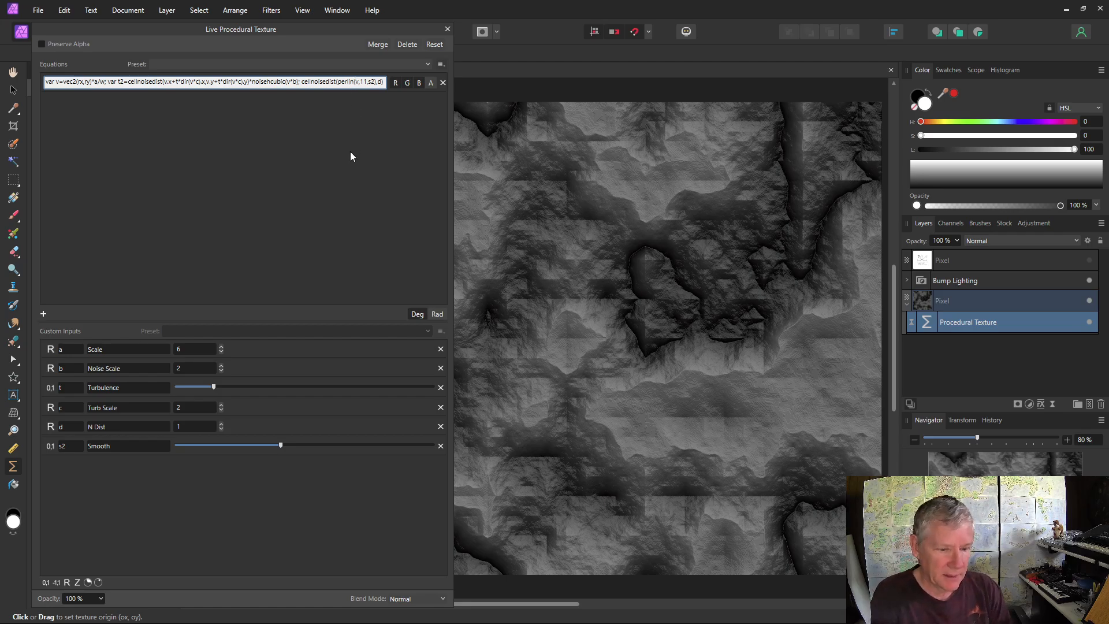
{"action": "type", "text": "hcubic"}
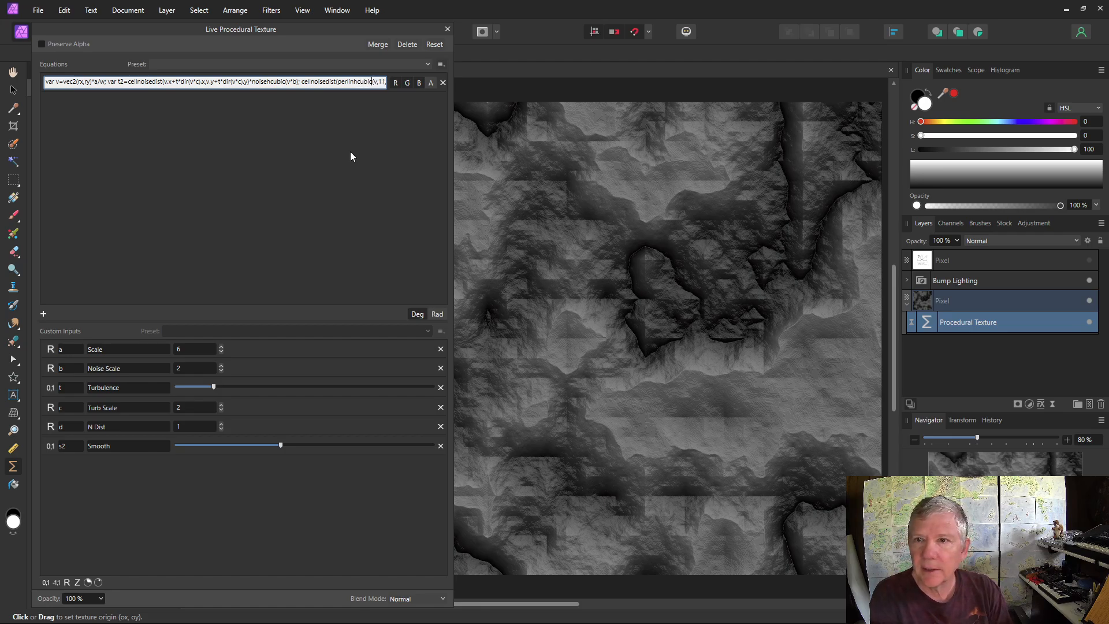
{"action": "key", "text": "Return"}
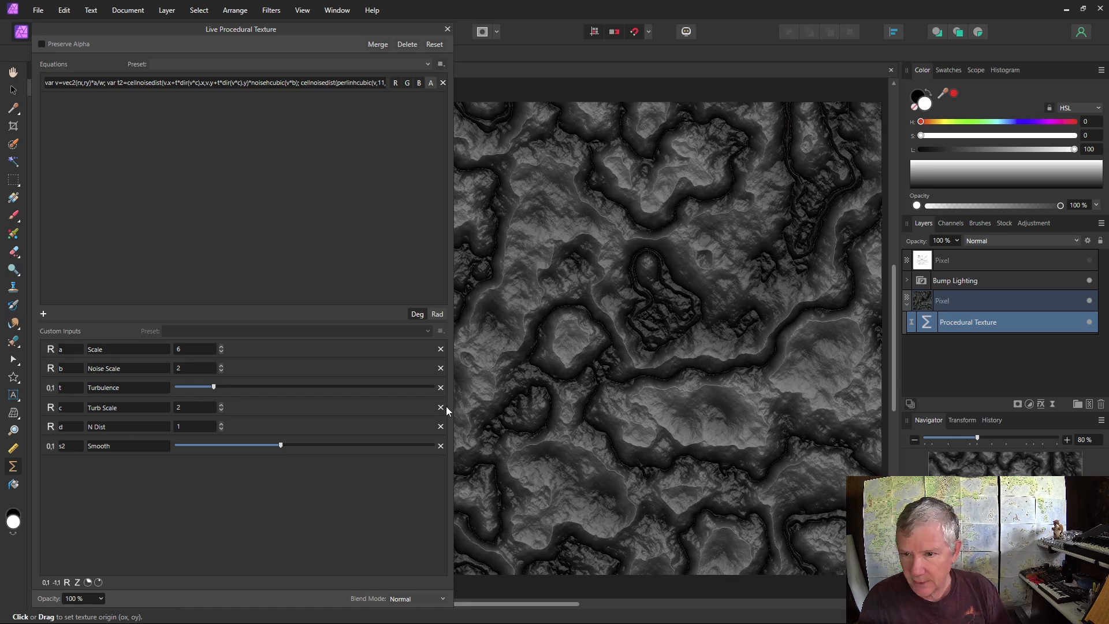
{"action": "left_click_drag", "start_coordinate": [454, 399], "coordinate": [440, 368]}
{"action": "mouse_move", "coordinate": [275, 446]}
{"action": "left_mouse_down"}
{"action": "mouse_move", "coordinate": [235, 445]}
{"action": "mouse_move", "coordinate": [305, 445]}
{"action": "mouse_move", "coordinate": [283, 446]}
{"action": "left_mouse_up"}
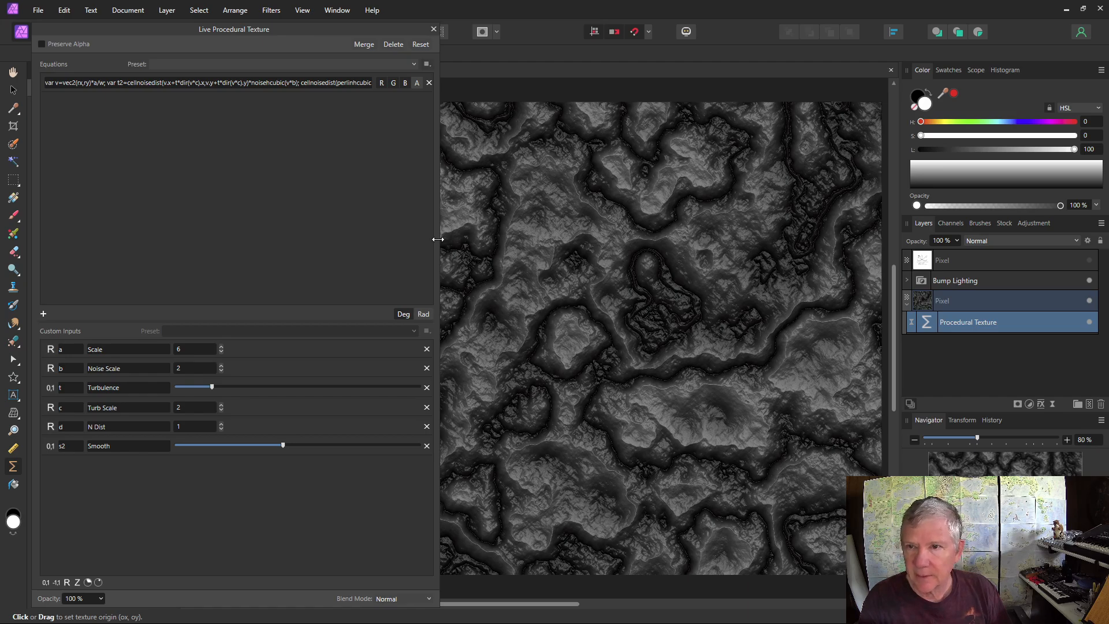
- Create a real-number custom input e with value 4 and divide v by e inside the perlinhcubic call
{"action": "left_click_drag", "start_coordinate": [438, 239], "coordinate": [585, 238]}
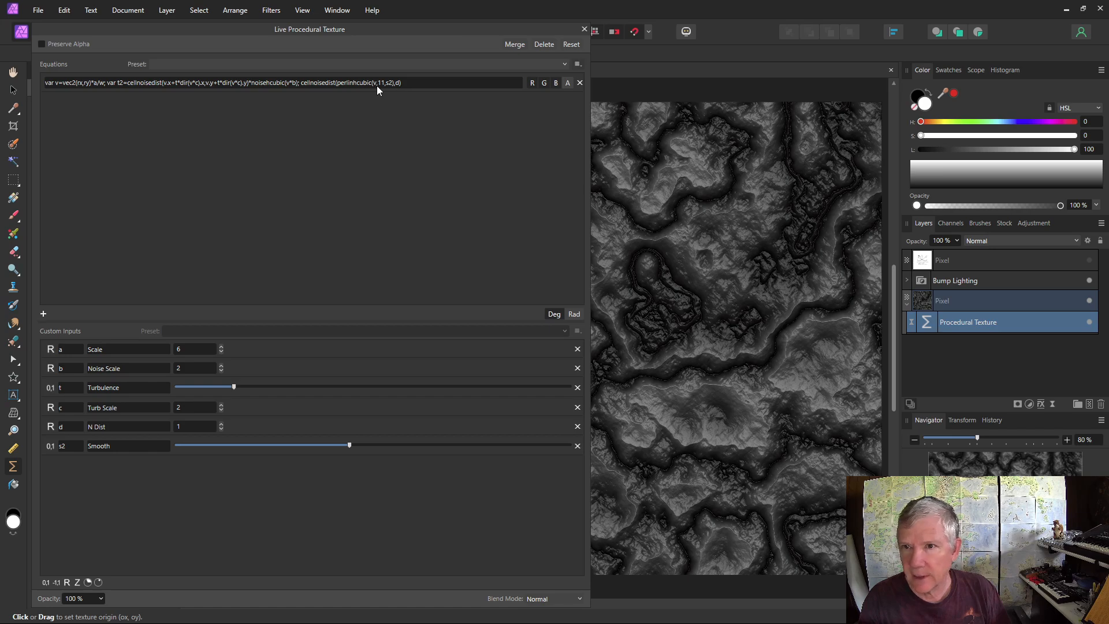
{"action": "left_click", "coordinate": [67, 582]}
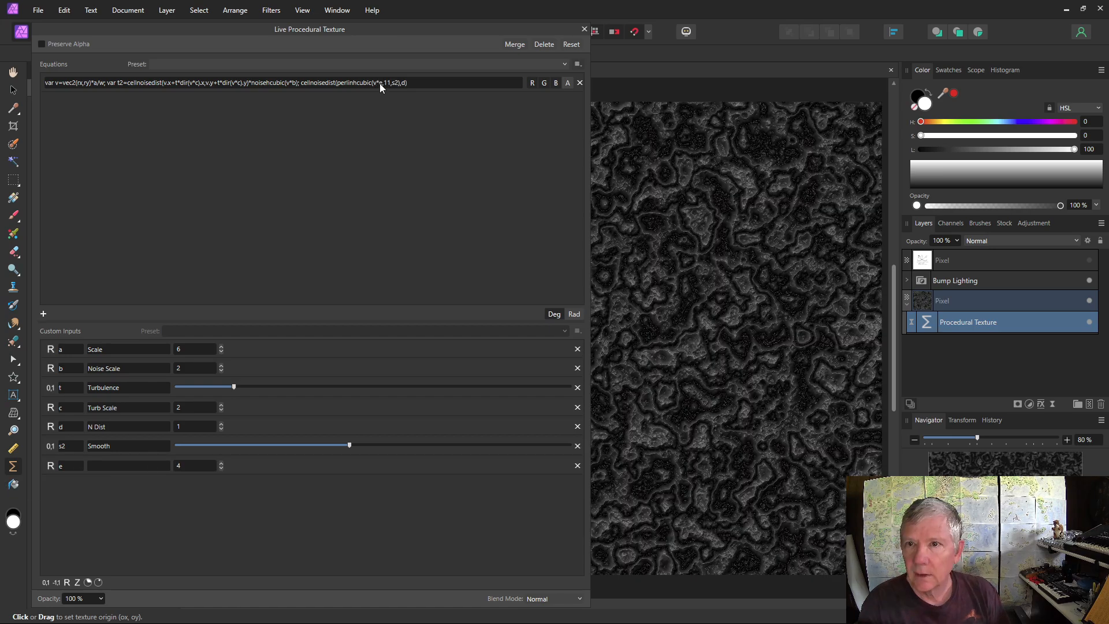
{"action": "left_click", "coordinate": [381, 83]}
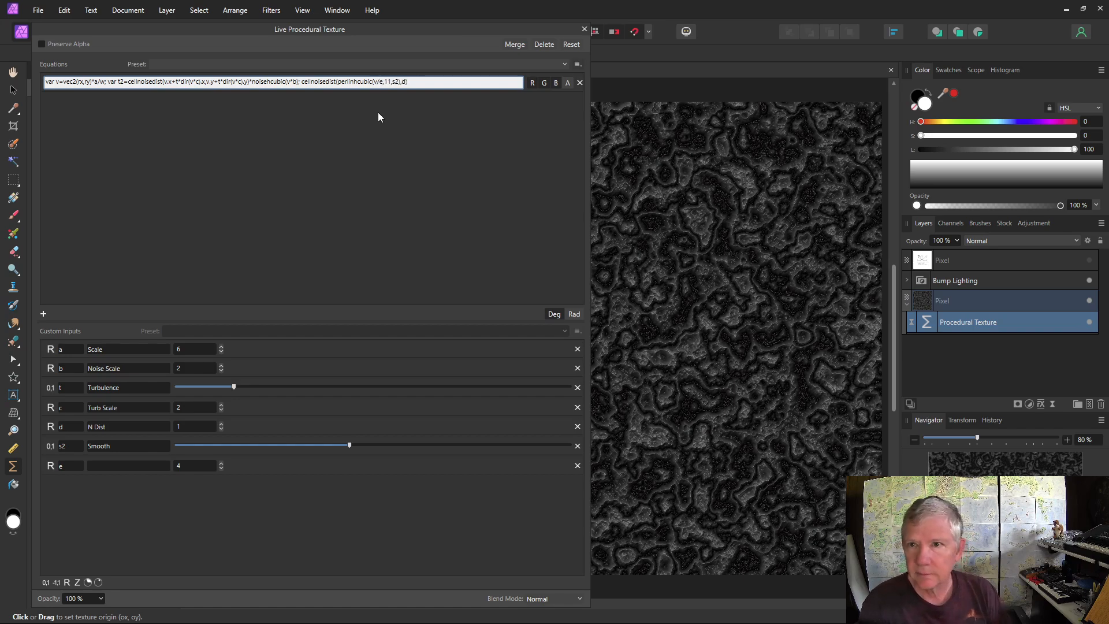
{"action": "key", "text": "BackSpace"}
{"action": "type", "text": "/"}
{"action": "key", "text": "Return"}
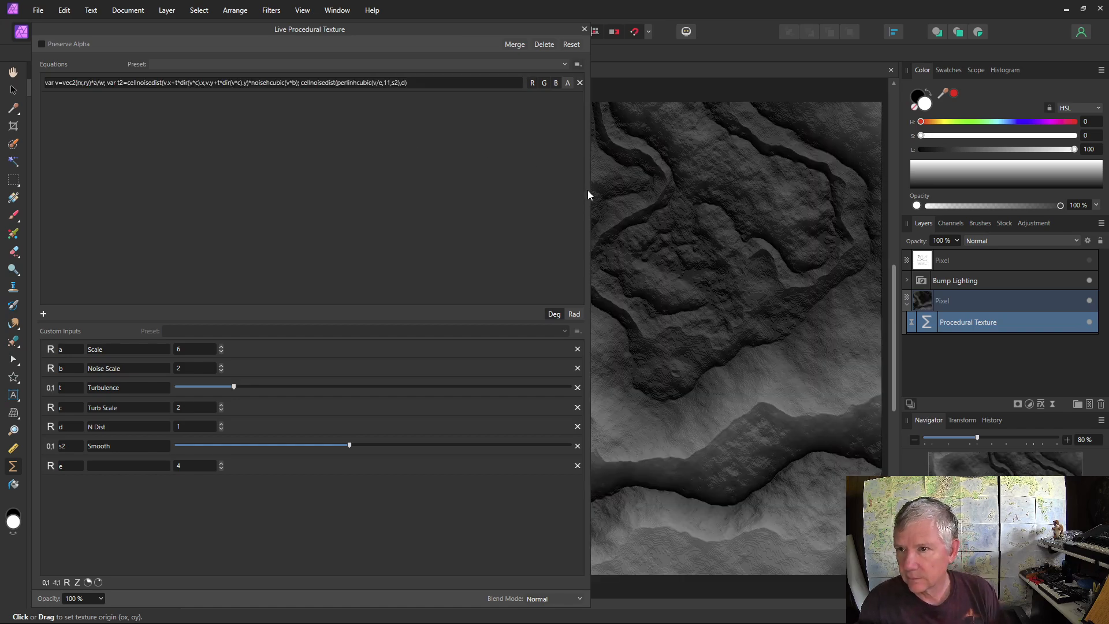
- Compare input e at 3 and higher values, set it to 5, and lower Smooth slightly
{"action": "left_click_drag", "start_coordinate": [585, 191], "coordinate": [395, 191]}
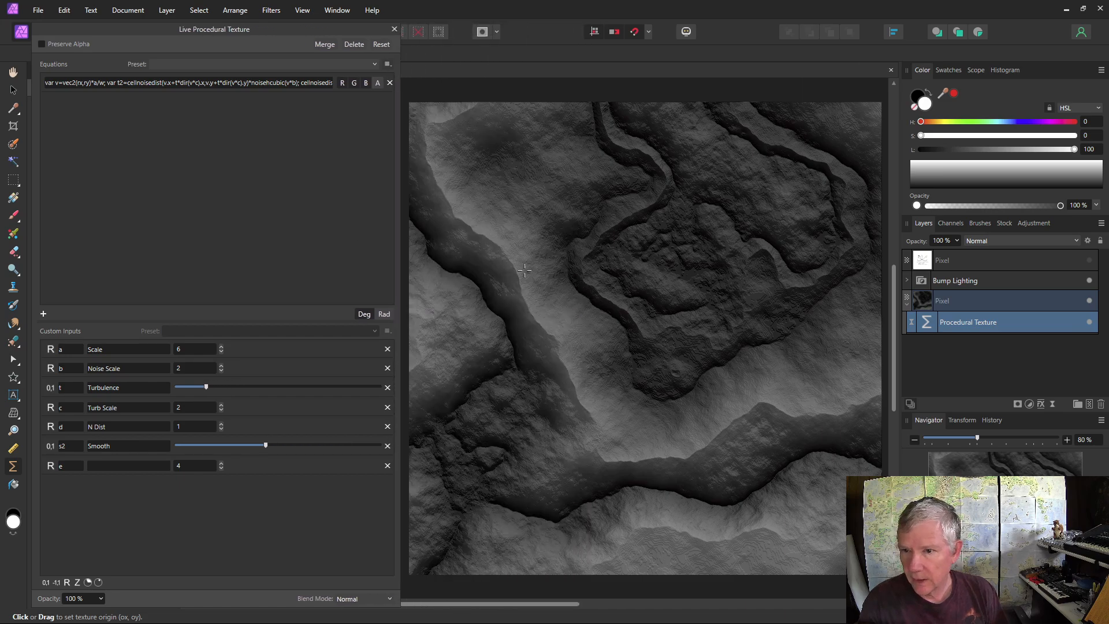
{"action": "left_click", "coordinate": [223, 469]}
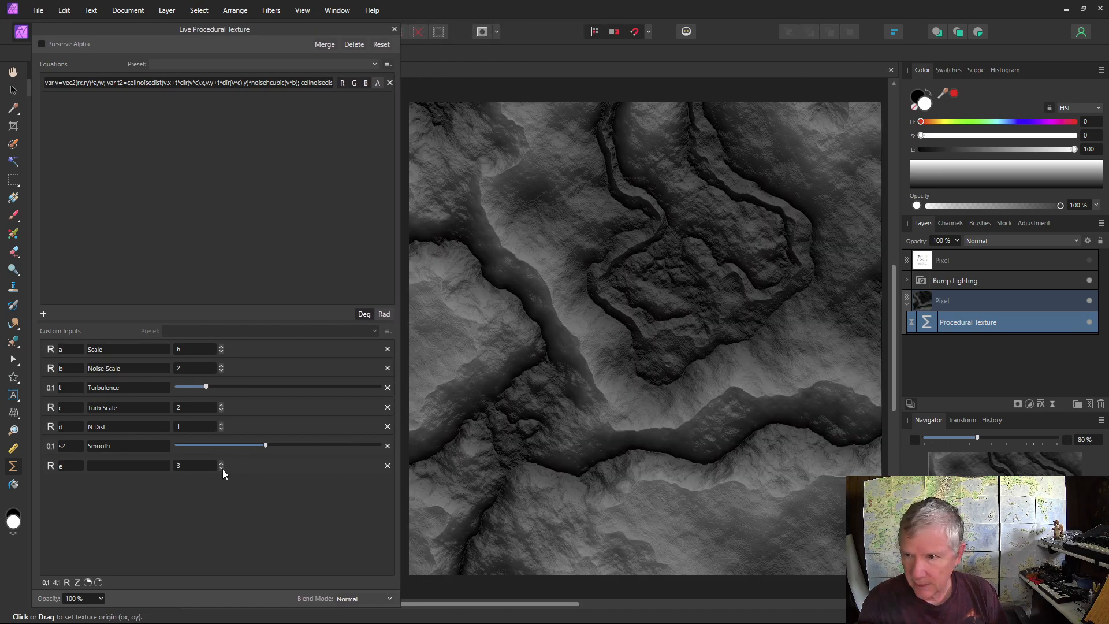
{"action": "left_click", "coordinate": [223, 469]}
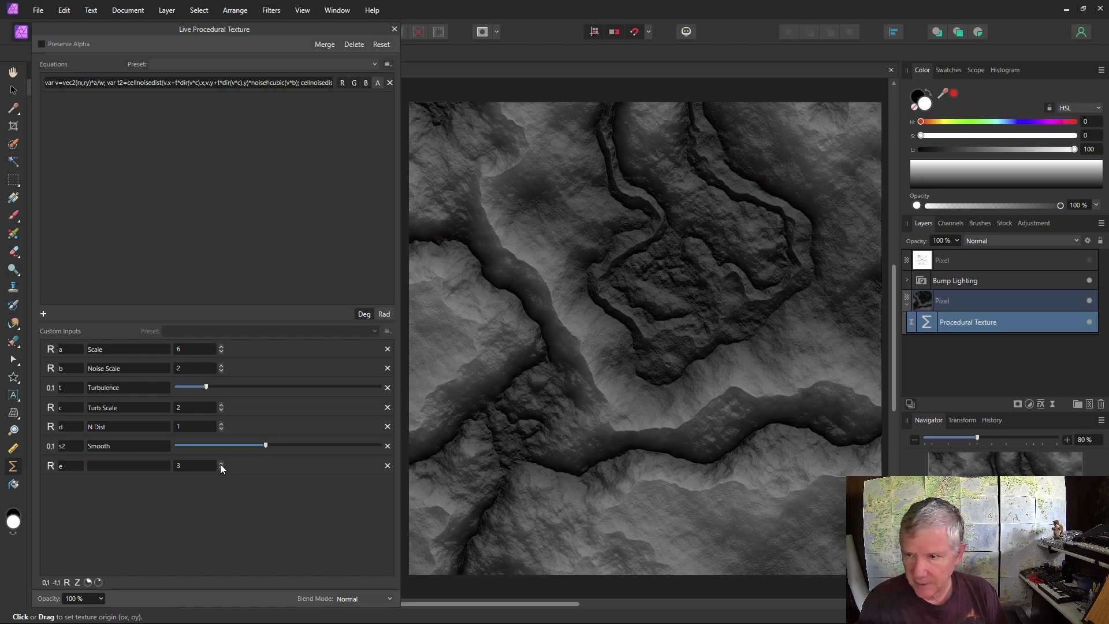
{"action": "left_click", "coordinate": [220, 462]}
{"action": "left_click", "coordinate": [221, 463]}
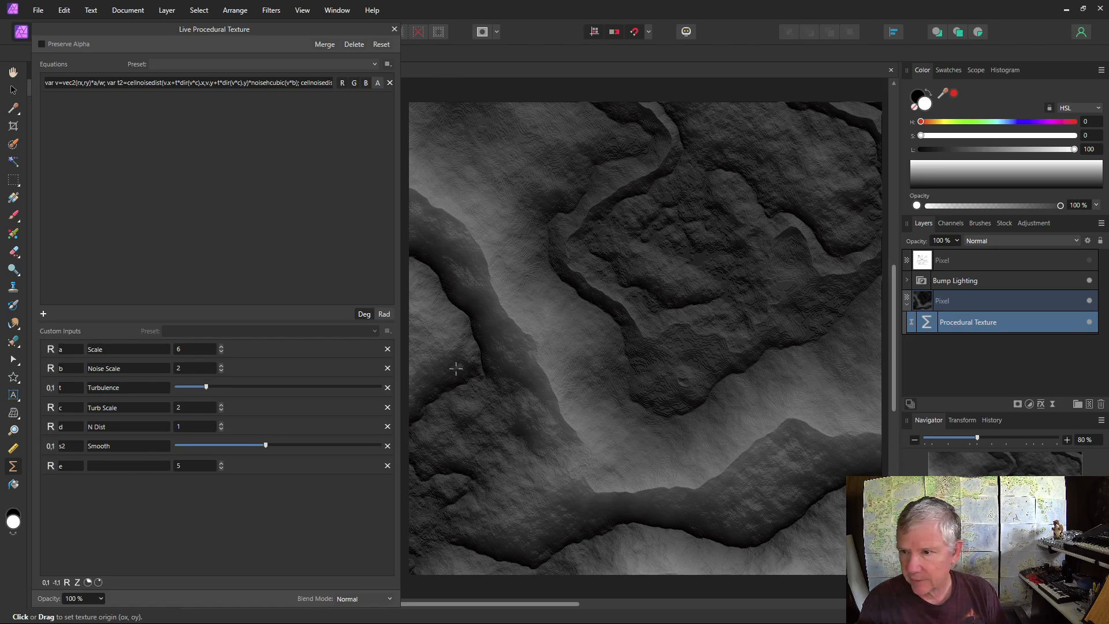
{"action": "left_click_drag", "start_coordinate": [266, 445], "coordinate": [259, 447]}
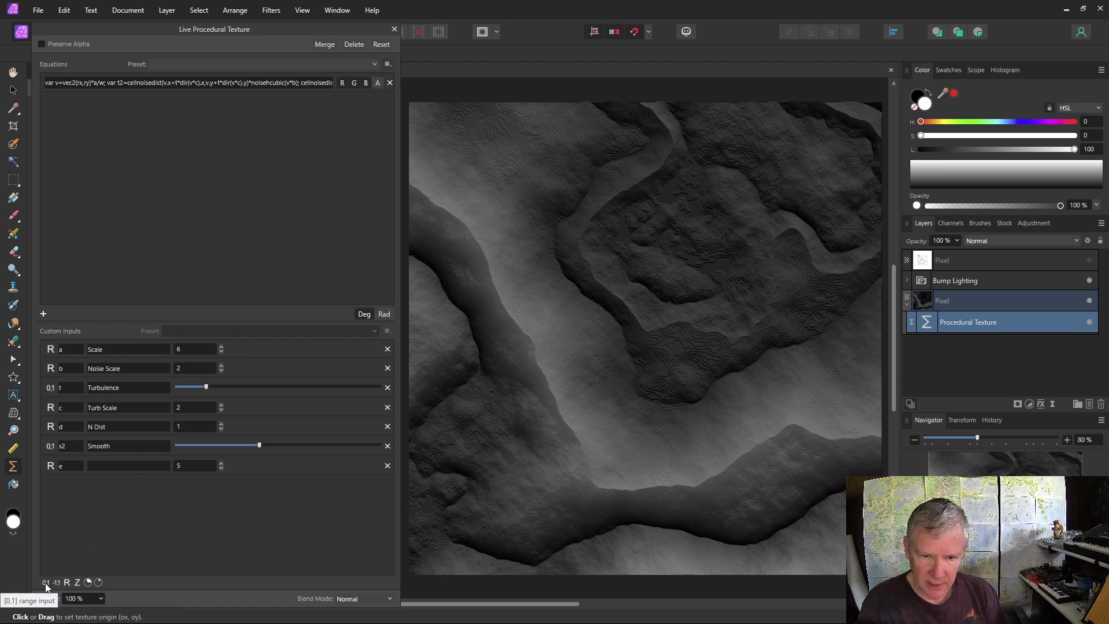
- Add real-number inputs dx (Length X, value 3) and dy (Length Y, value 2), and label input e Perlin Scale
{"action": "left_click", "coordinate": [67, 583]}
{"action": "left_click", "coordinate": [67, 582]}
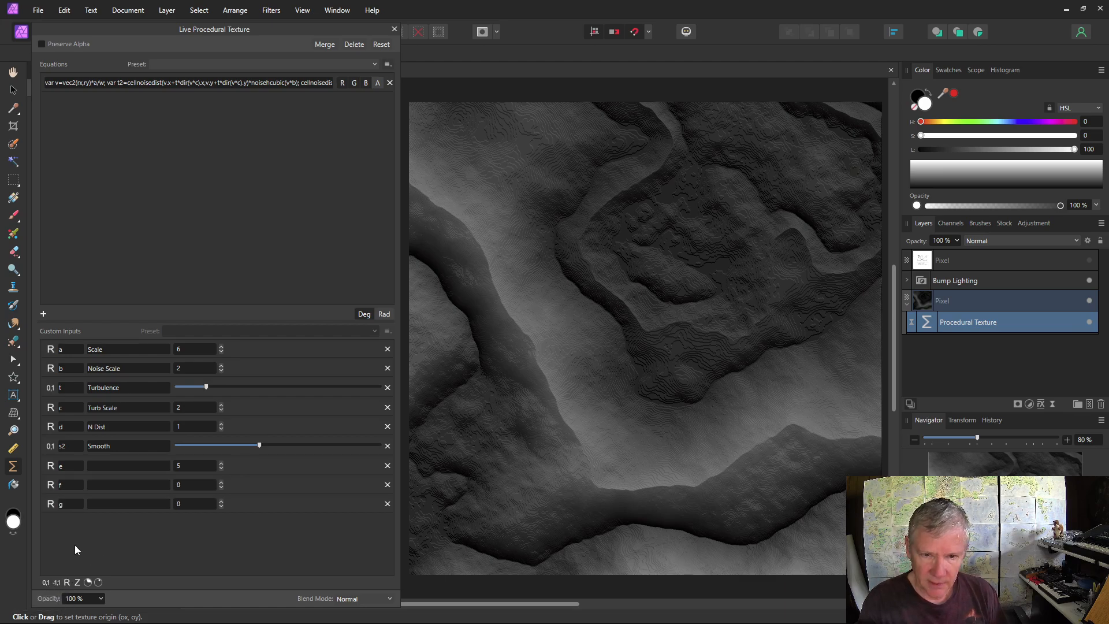
{"action": "type", "text": "dx"}
{"action": "type", "text": "dy"}
{"action": "key", "text": "Return"}
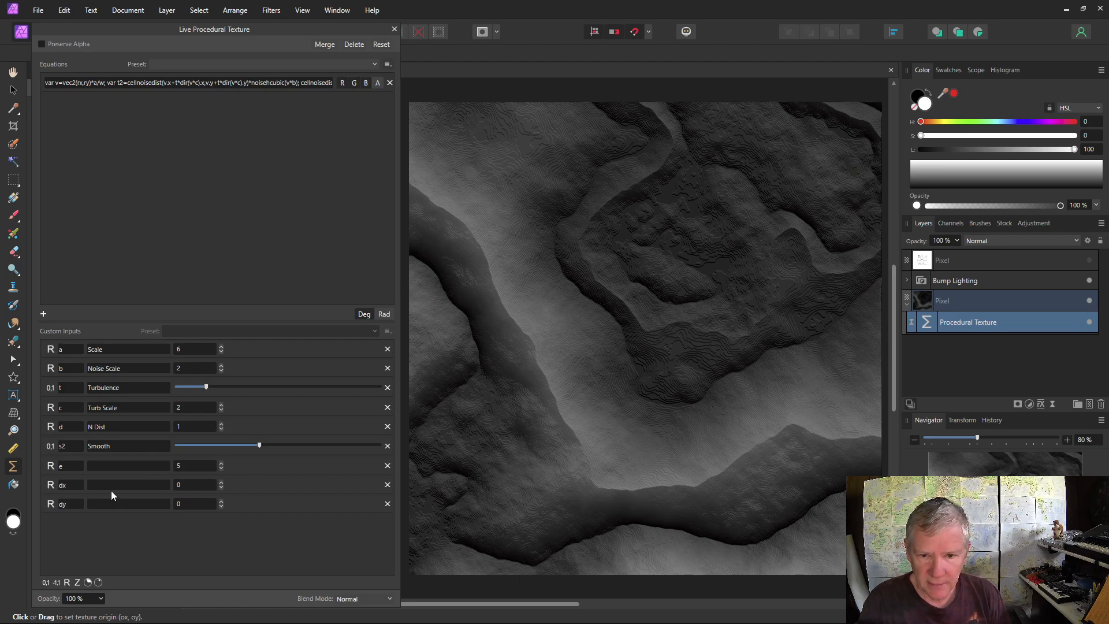
{"action": "left_click", "coordinate": [110, 467]}
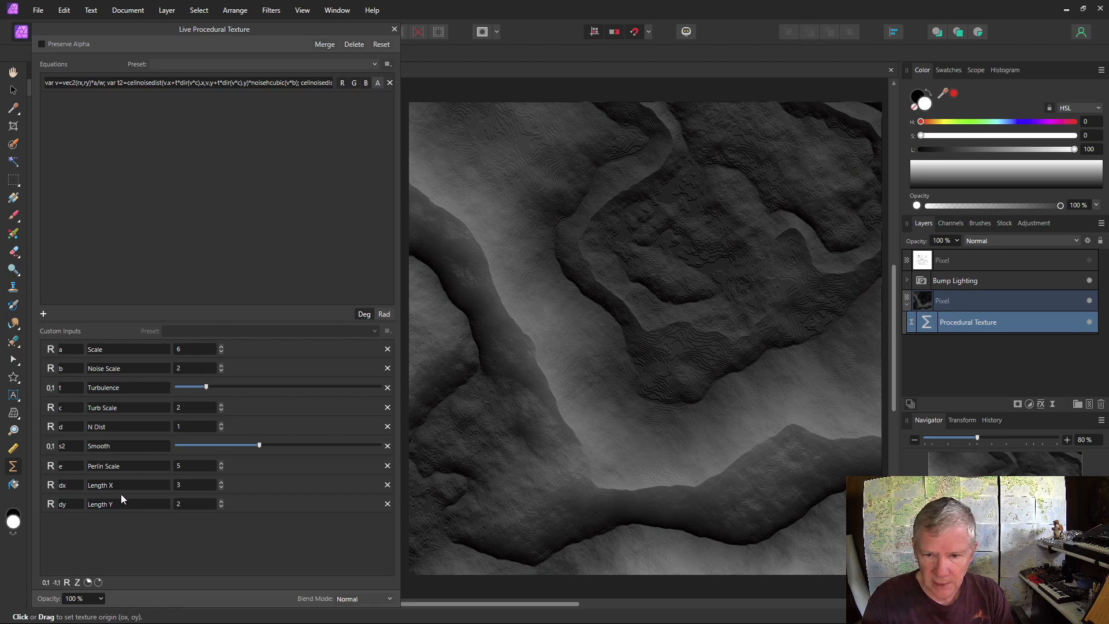
- Insert "var sv=norm(vec2(dy,dx));" at the beginning of the equation
{"action": "left_click", "coordinate": [46, 85]}
{"action": "left_click", "coordinate": [46, 83]}
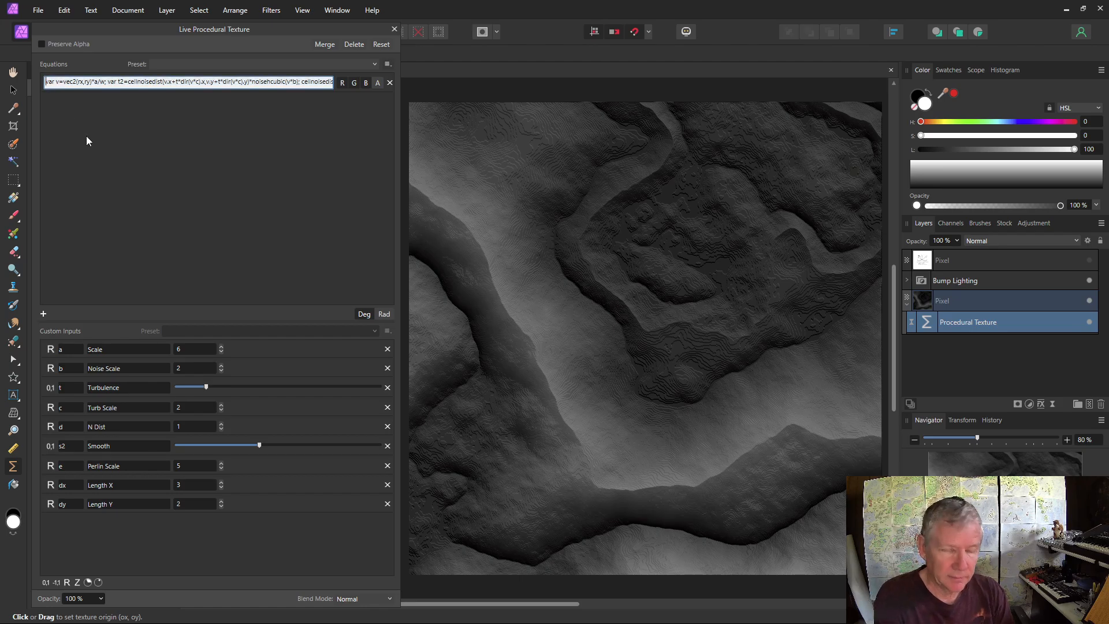
{"action": "type", "text": "var sv=norm(vec2(dy,dx));"}
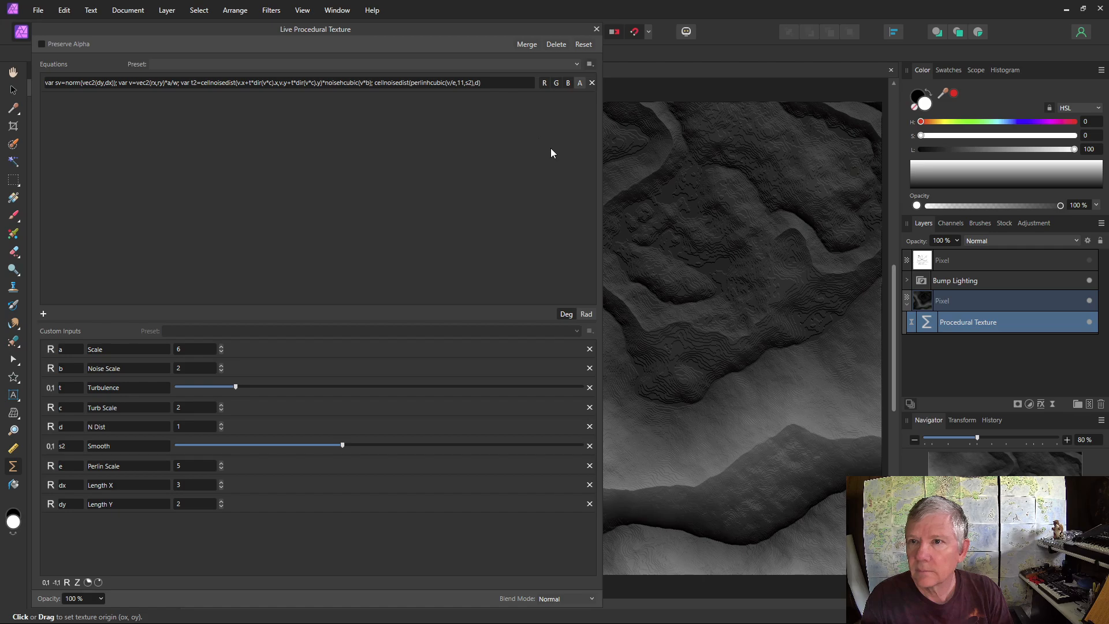
- Multiply v/e by sv inside the perlinhcubic call and apply the equation
{"action": "left_click", "coordinate": [456, 83]}
{"action": "left_click", "coordinate": [456, 84]}
{"action": "type", "text": "*"}
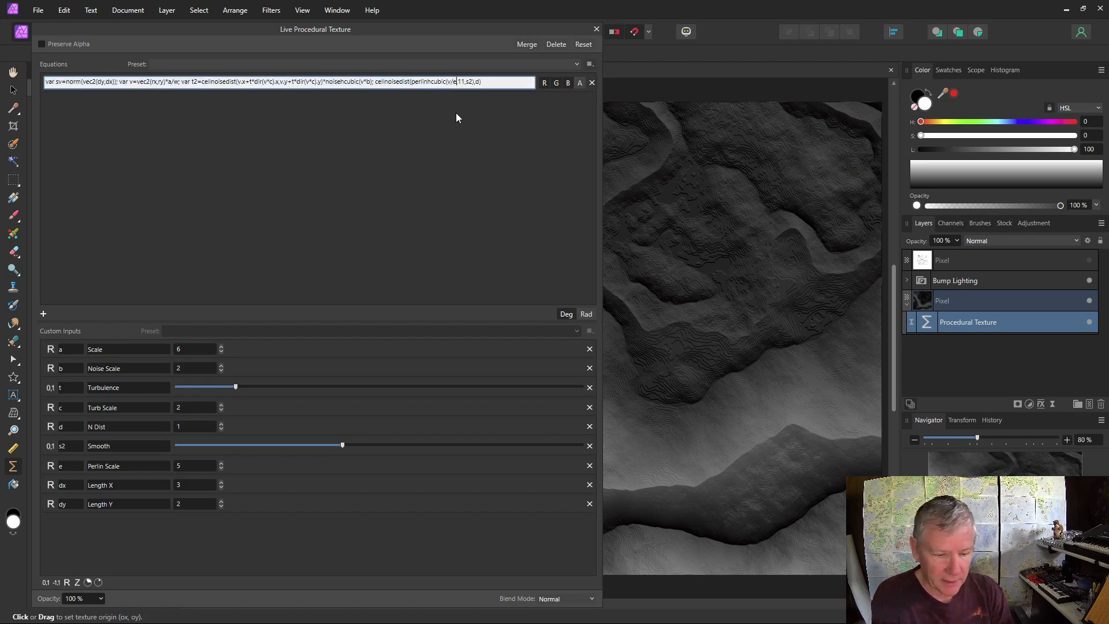
{"action": "type", "text": "sv"}
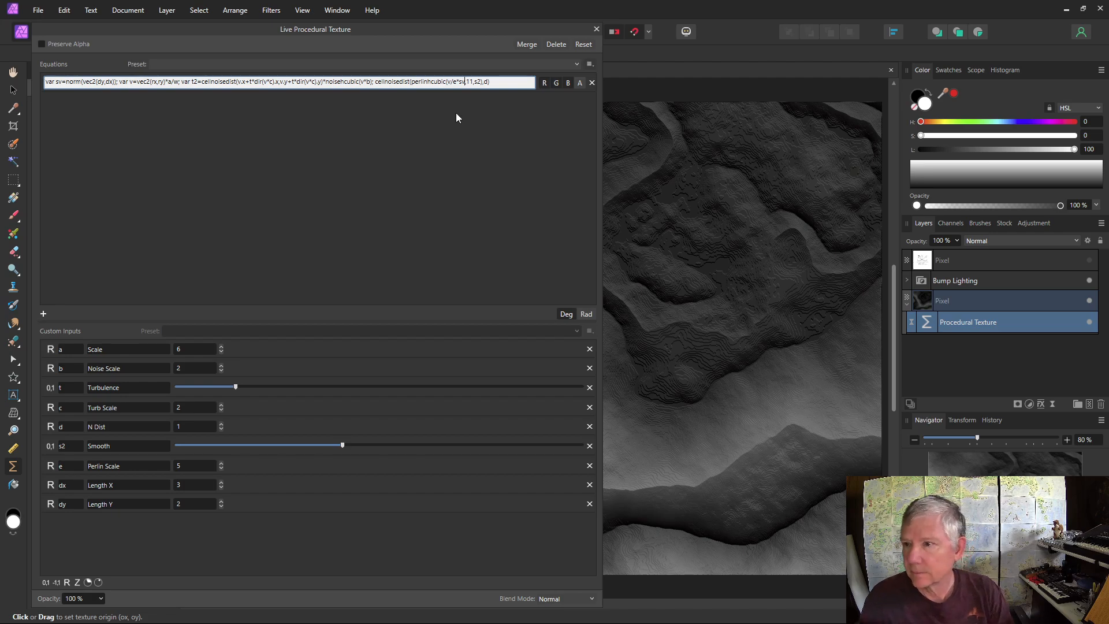
{"action": "key", "text": "Return"}
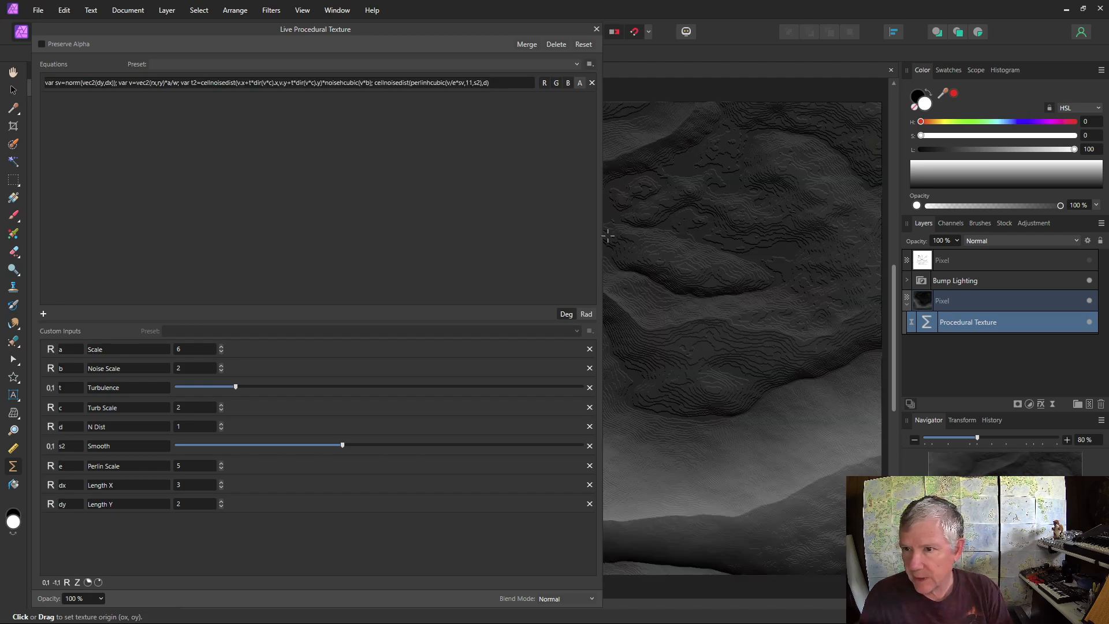
- Test the texture stretch by raising Length X to 6 and beyond, then lower it again
{"action": "left_click_drag", "start_coordinate": [603, 234], "coordinate": [401, 234]}
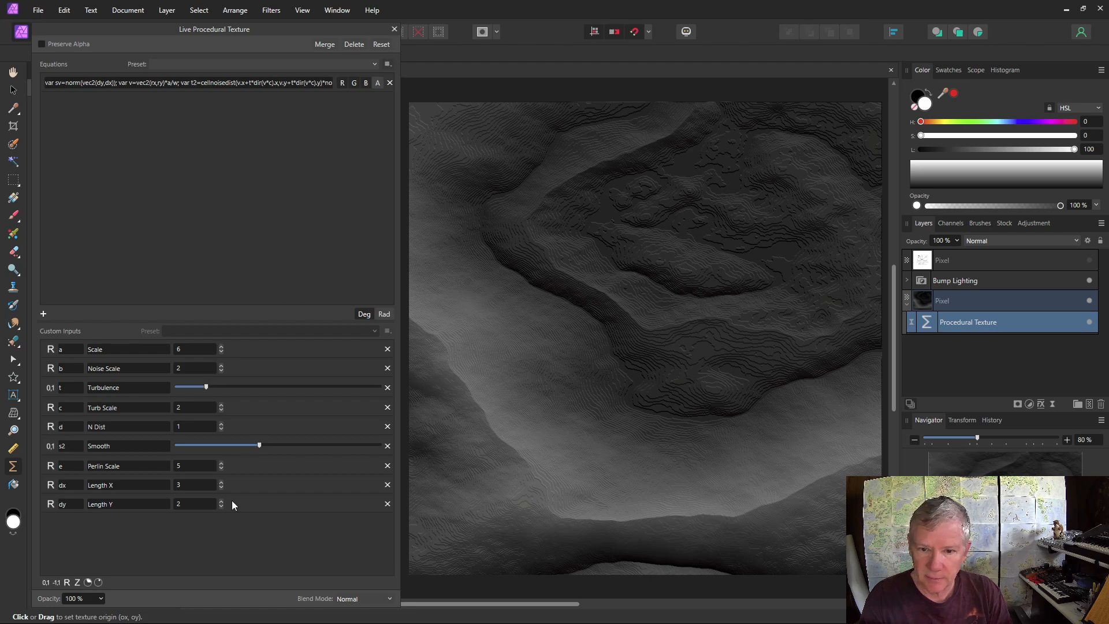
{"action": "left_click", "coordinate": [220, 482]}
{"action": "left_click", "coordinate": [220, 482]}
{"action": "left_click", "coordinate": [220, 482]}
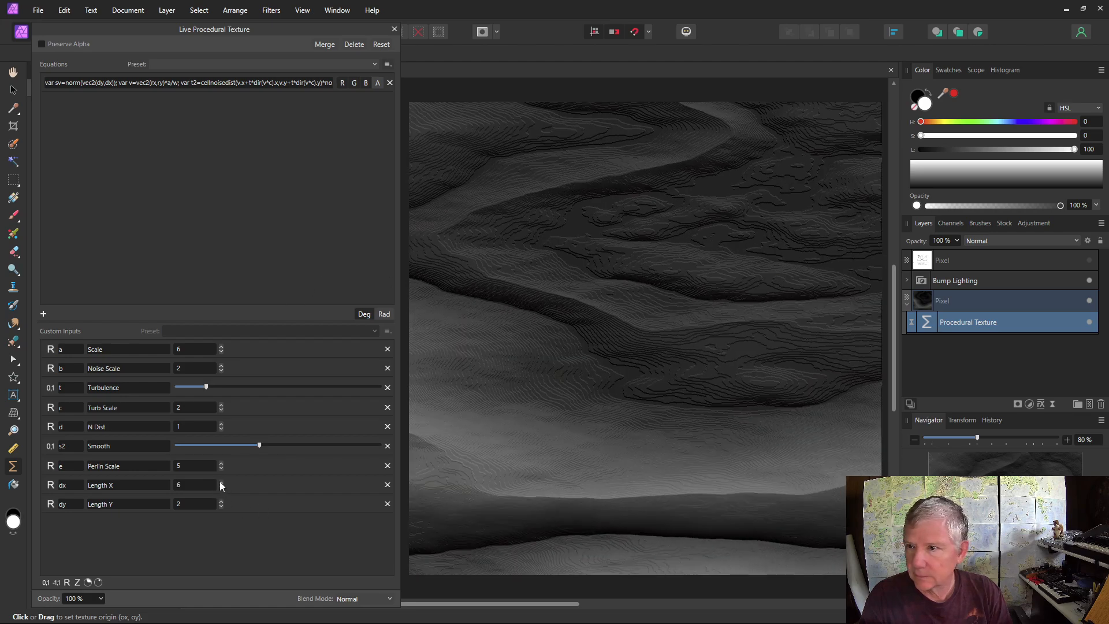
{"action": "left_click", "coordinate": [220, 482]}
{"action": "left_click", "coordinate": [222, 488]}
{"action": "left_click", "coordinate": [222, 488]}
{"action": "left_click", "coordinate": [222, 489]}
{"action": "left_click", "coordinate": [221, 488]}
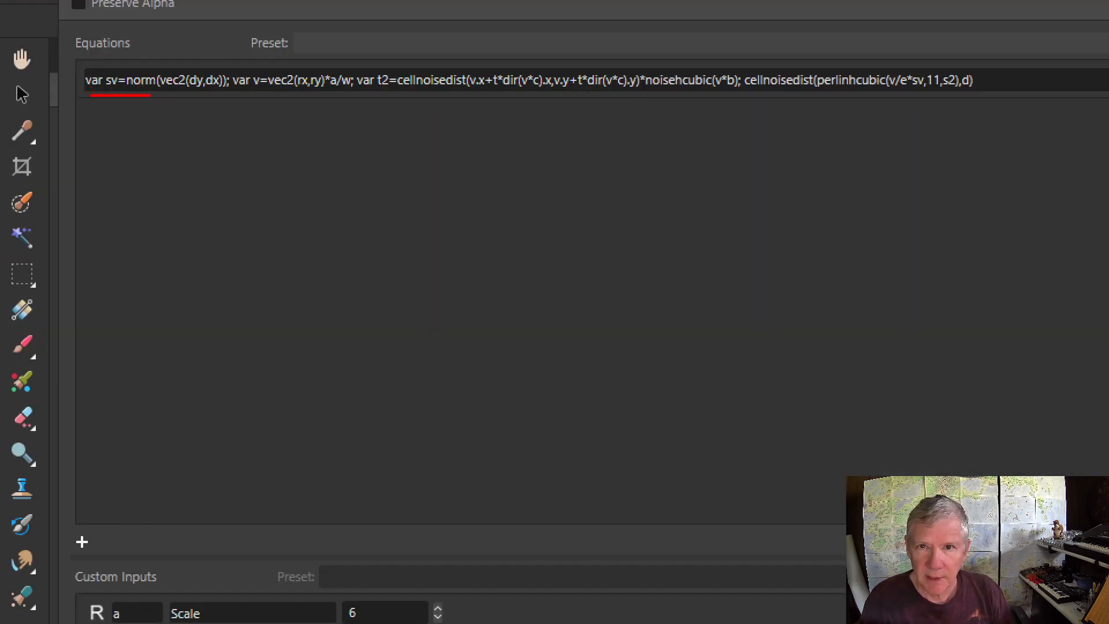
{"action": "left_click_drag", "start_coordinate": [185, 95], "coordinate": [236, 96]}
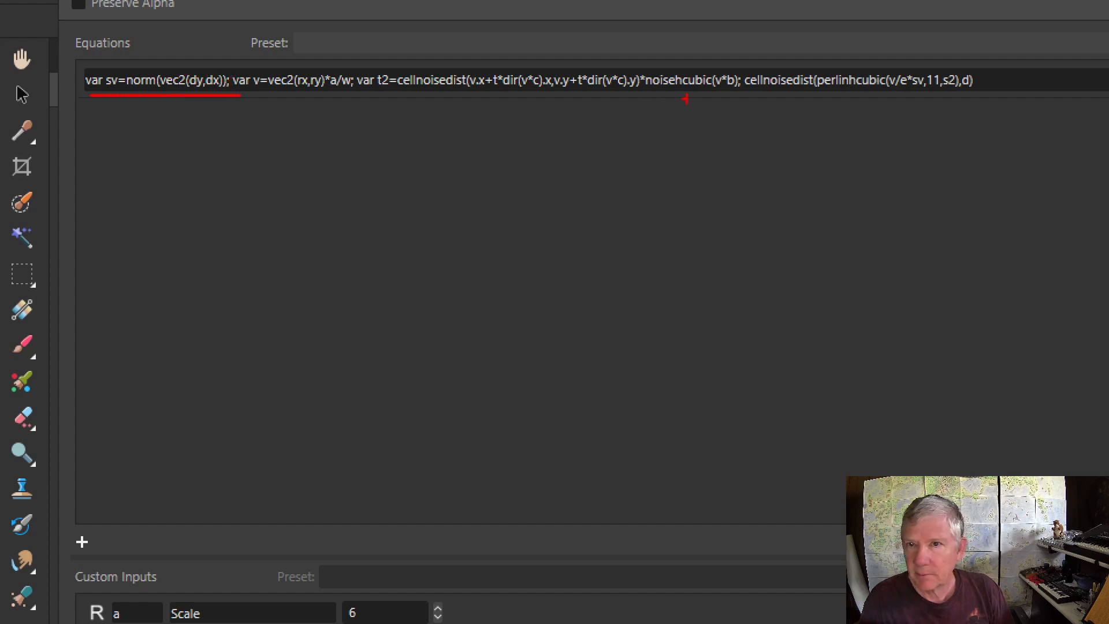
{"action": "left_click_drag", "start_coordinate": [751, 96], "coordinate": [984, 91]}
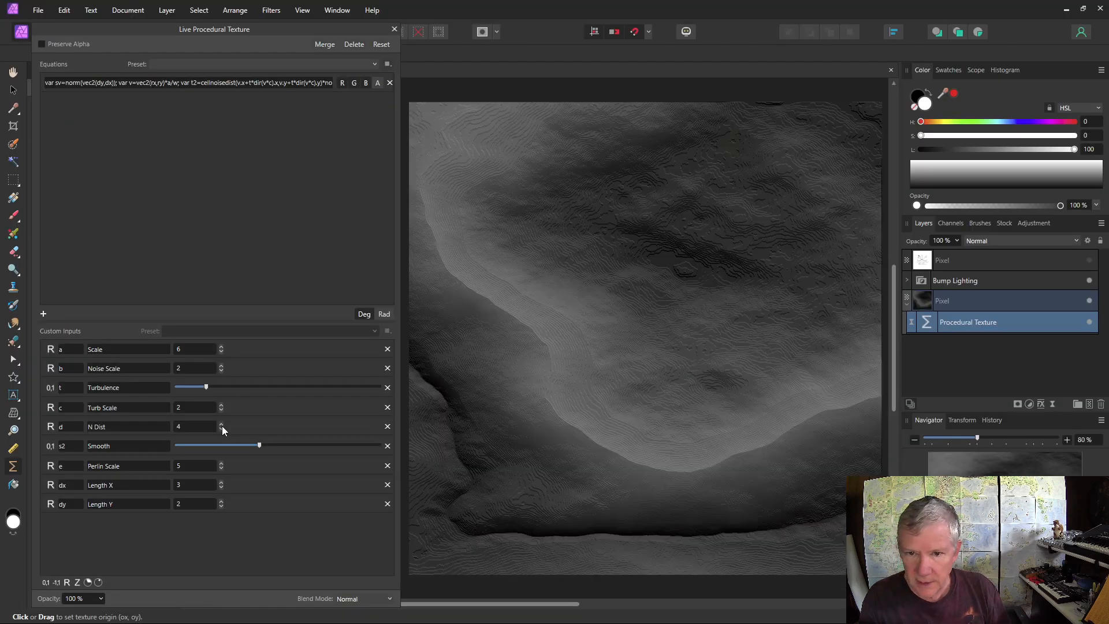
- Lower the N Dist input to 1
{"action": "left_click", "coordinate": [221, 430]}
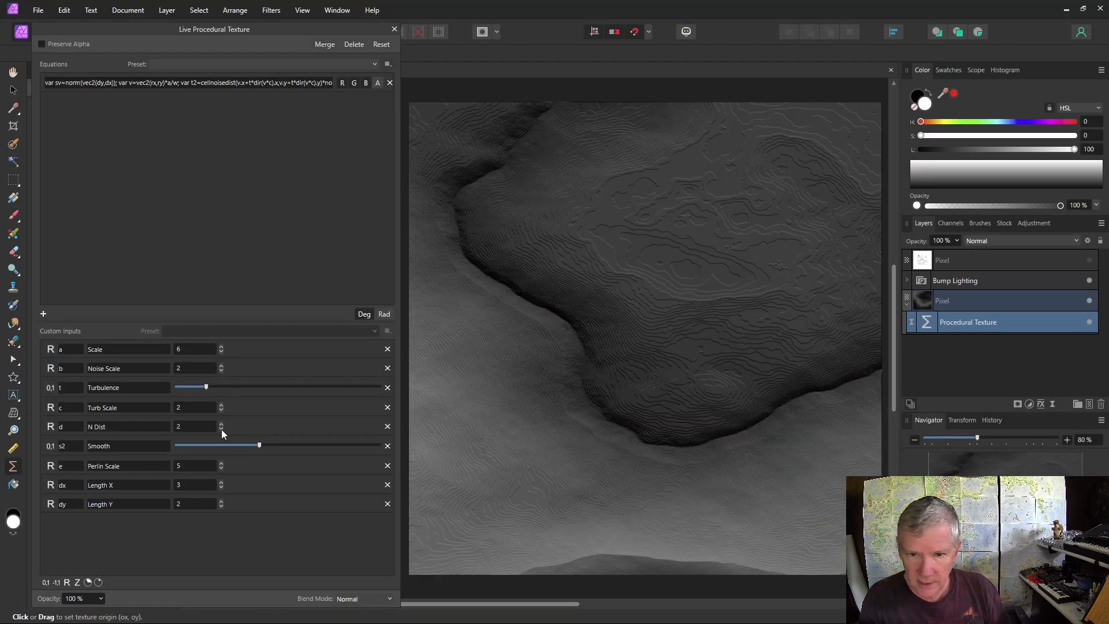
{"action": "left_click", "coordinate": [222, 429]}
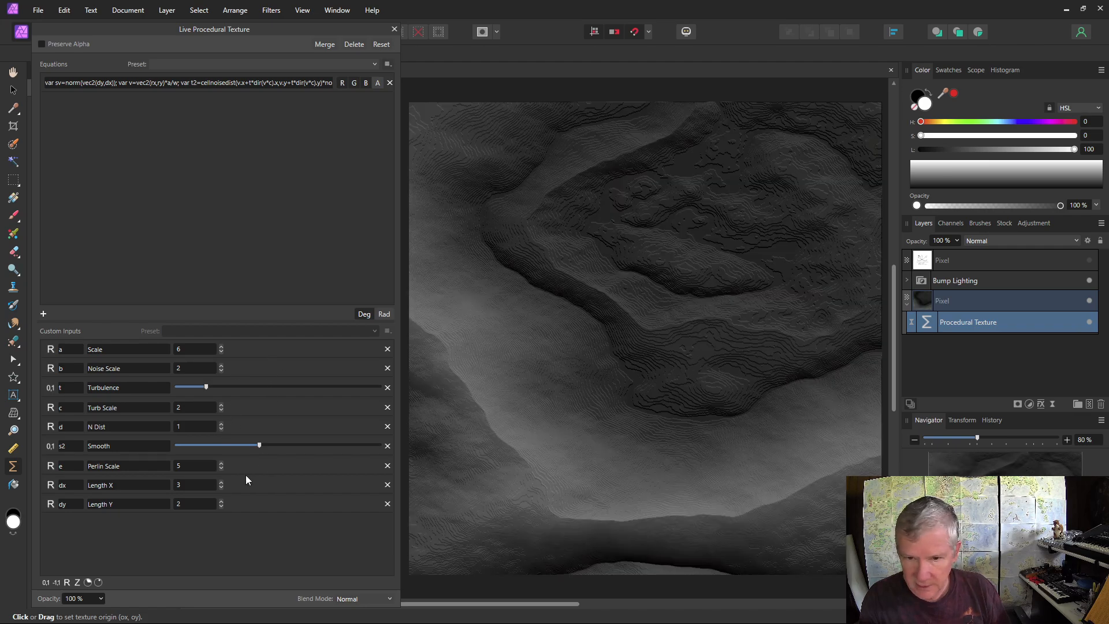
- Try a Perlin Scale of 7, settle on 4, and shift the texture origin diagonally up and left on the canvas
{"action": "left_click", "coordinate": [221, 463]}
{"action": "left_click", "coordinate": [221, 463]}
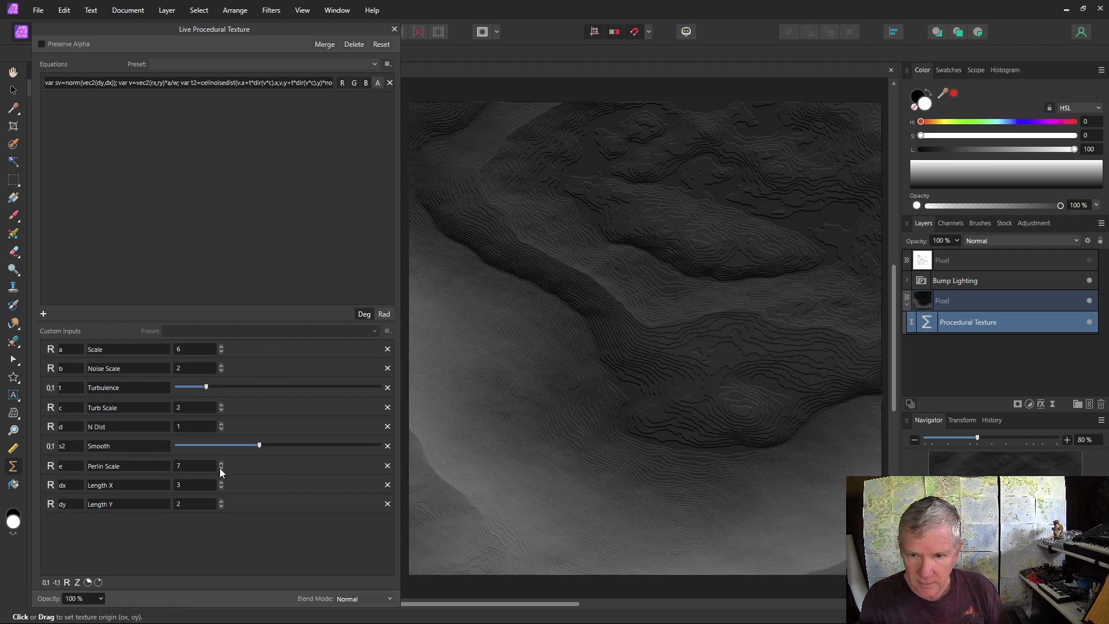
{"action": "left_click", "coordinate": [221, 469]}
{"action": "left_click", "coordinate": [222, 469]}
{"action": "left_click", "coordinate": [221, 469]}
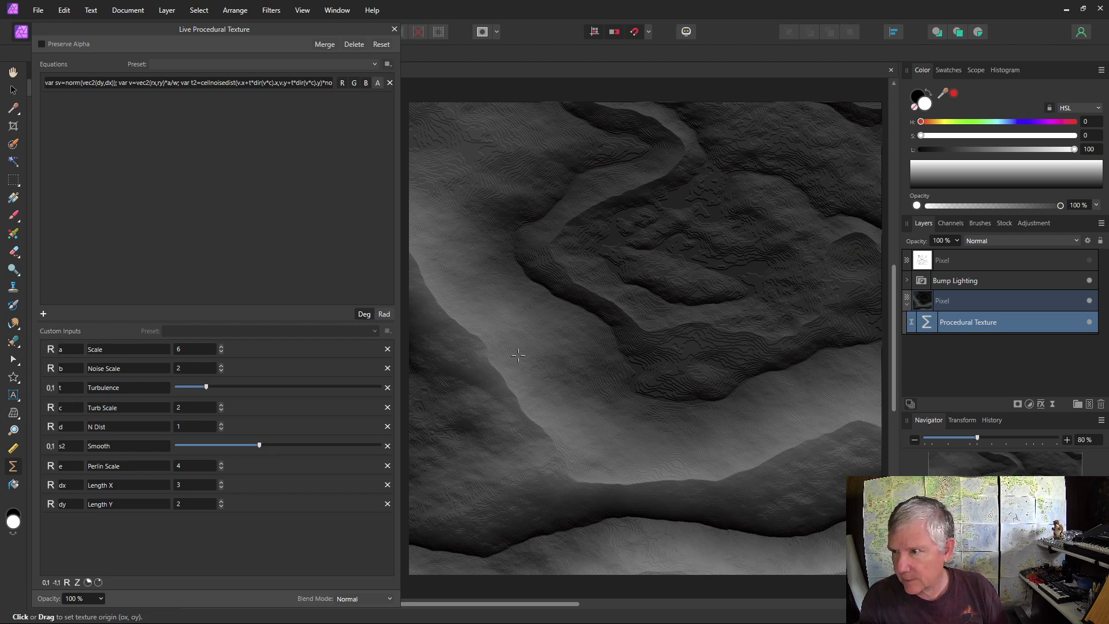
{"action": "left_click_drag", "start_coordinate": [782, 372], "coordinate": [652, 228]}
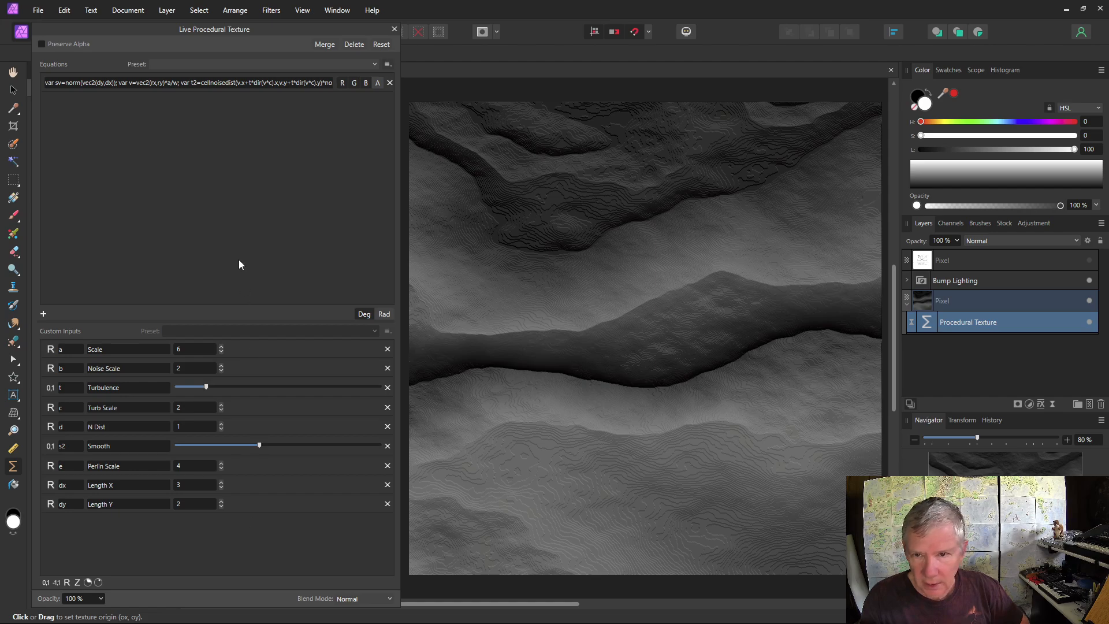
- Assign the Perlin-driven cellnoisedist term to var t2, rename the earlier noise variable t1, and end the equation with a semicolon
{"action": "left_click_drag", "start_coordinate": [265, 321], "coordinate": [265, 183]}
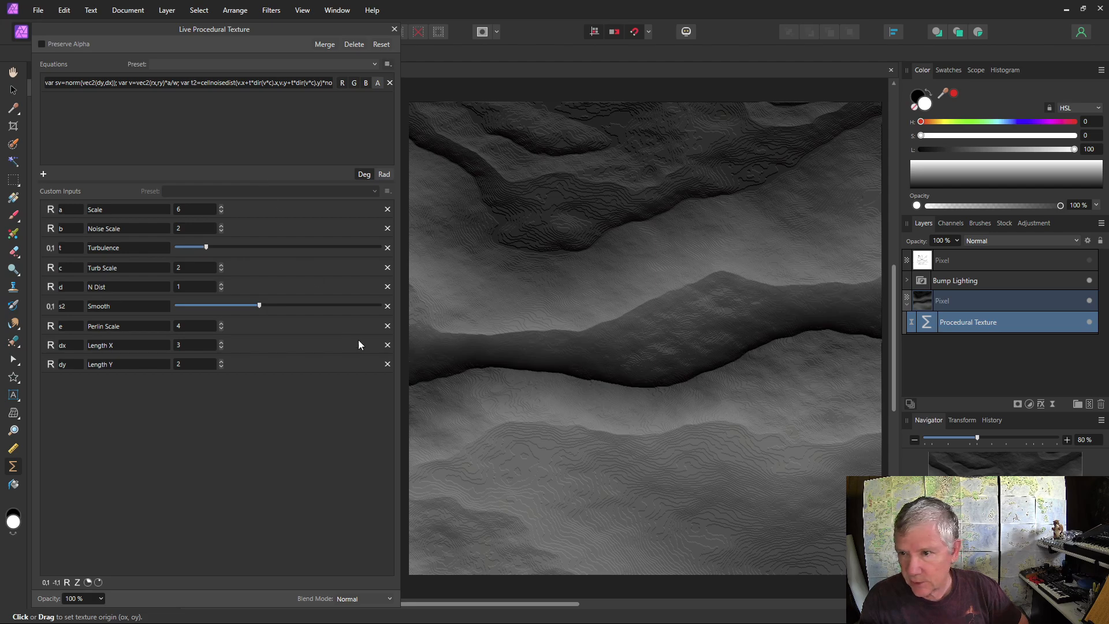
{"action": "left_click_drag", "start_coordinate": [398, 395], "coordinate": [845, 372]}
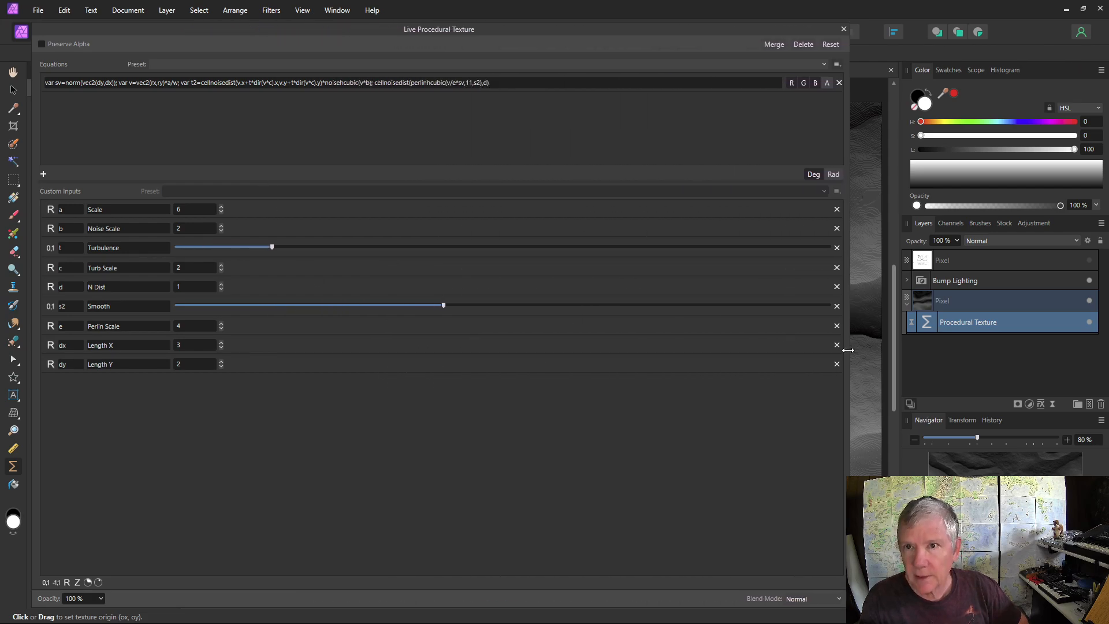
{"action": "left_click", "coordinate": [376, 85]}
{"action": "left_click", "coordinate": [379, 83]}
{"action": "type", "text": "var t"}
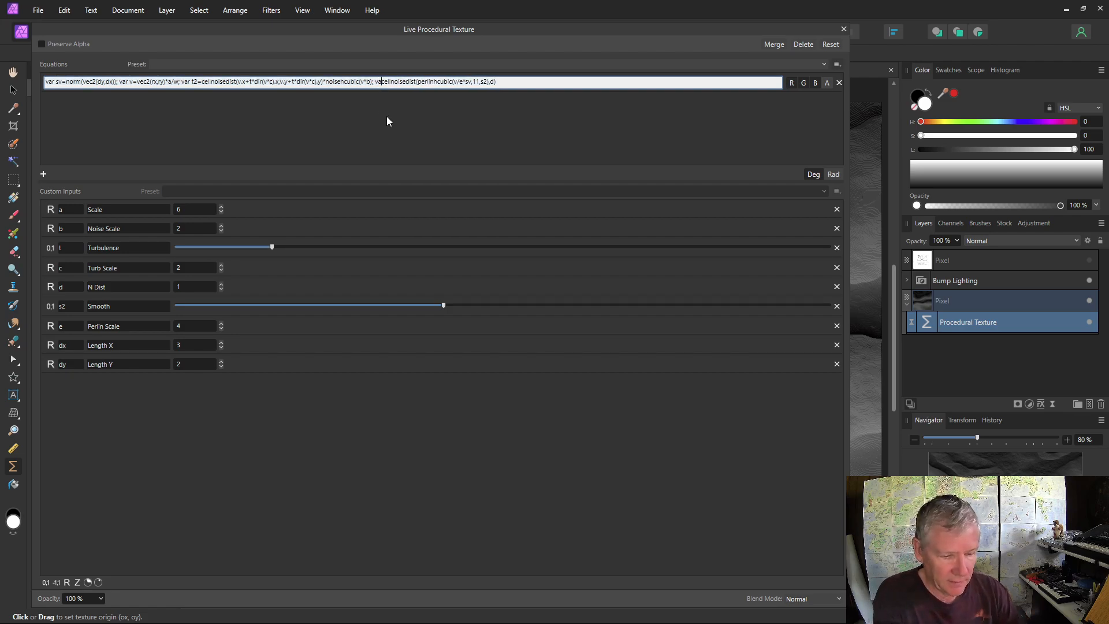
{"action": "type", "text": "2="}
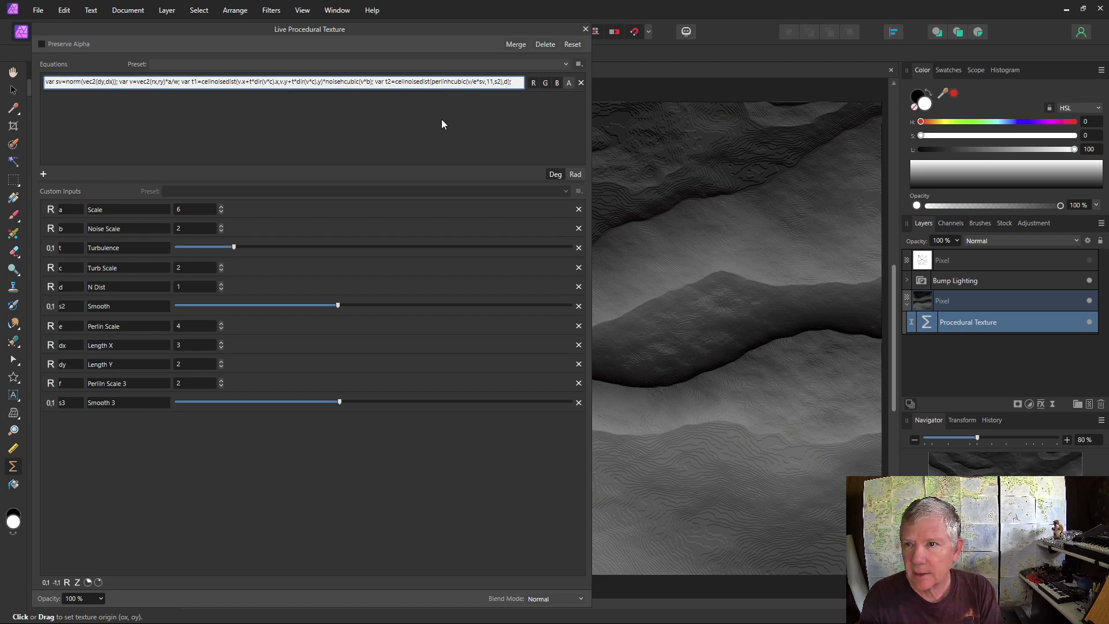
{"action": "key", "text": "BackSpace"}
{"action": "key", "text": "Return"}
{"action": "left_click", "coordinate": [515, 81]}
{"action": "type", "text": ";"}
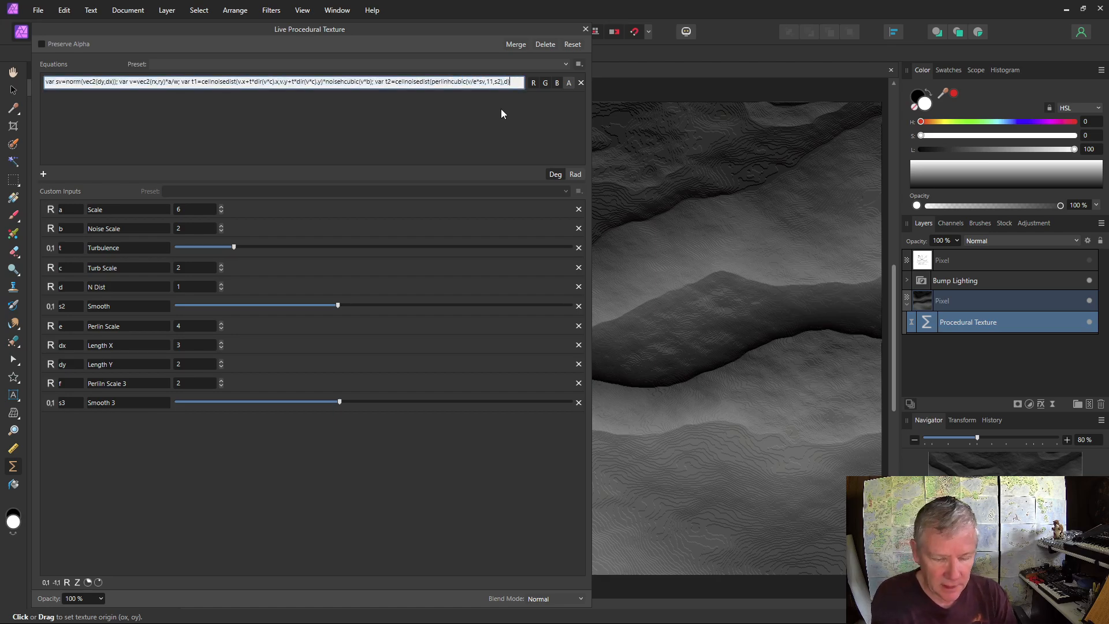
- Append perlinhcubic(v,11,s3) as the equation's final expression and apply it
{"action": "left_click_drag", "start_coordinate": [587, 132], "coordinate": [930, 134]}
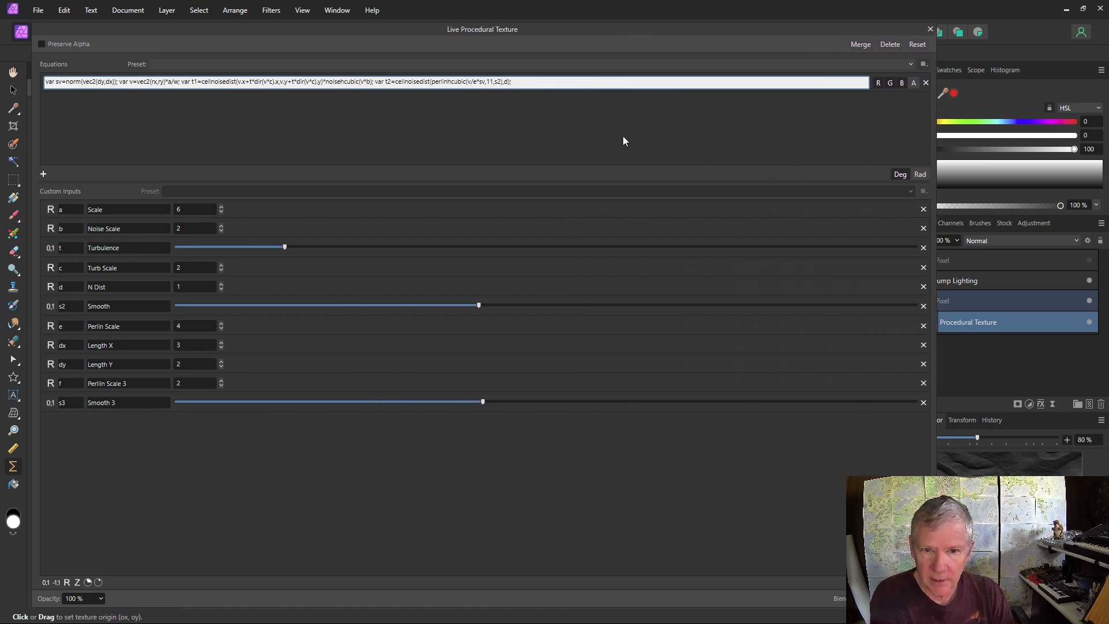
{"action": "type", "text": "perlinh"}
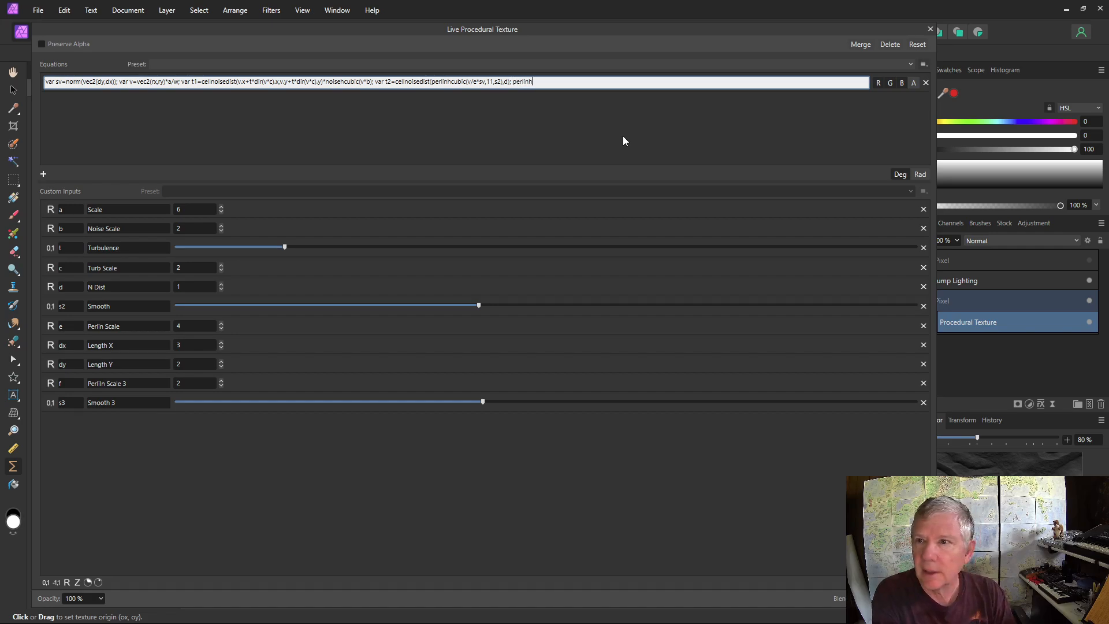
{"action": "type", "text": "cubic("}
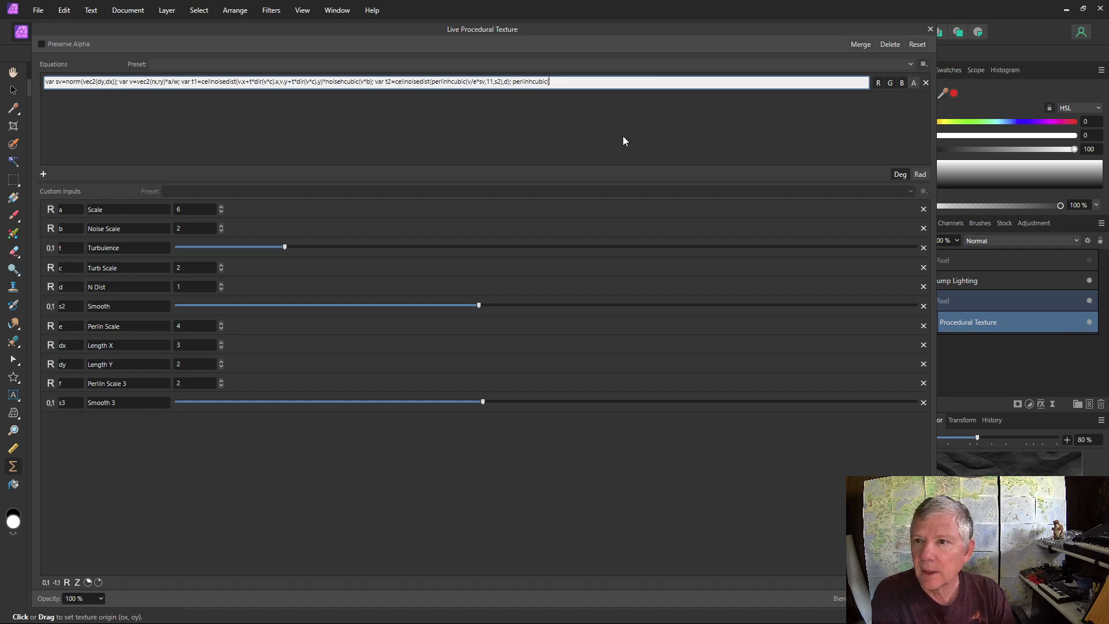
{"action": "type", "text": "v,11,s"}
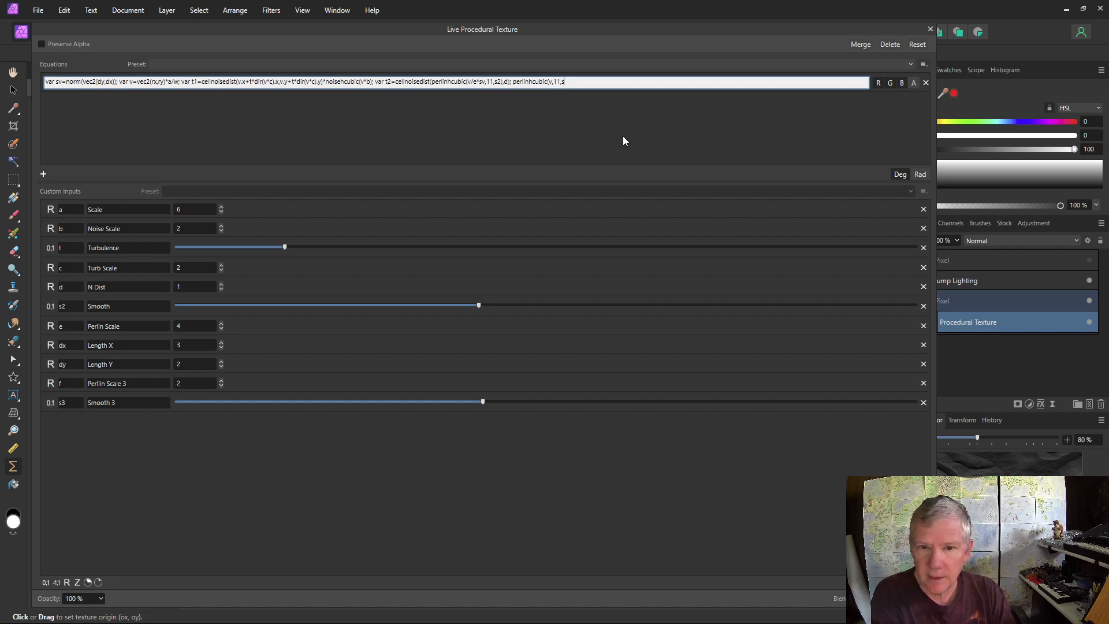
{"action": "type", "text": "3)"}
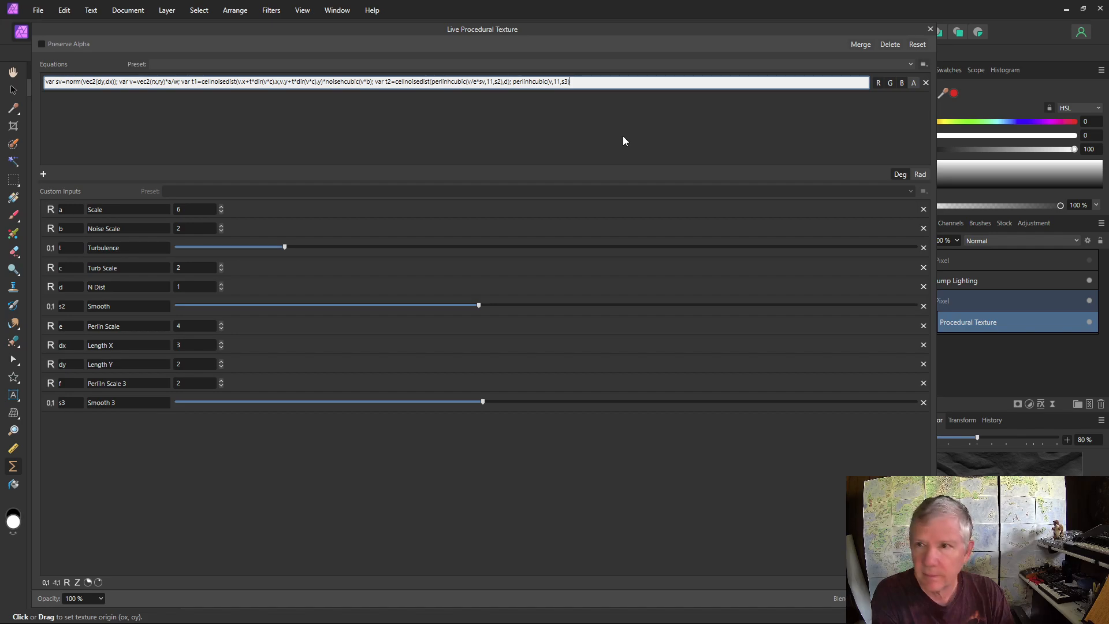
{"action": "key", "text": "Return"}
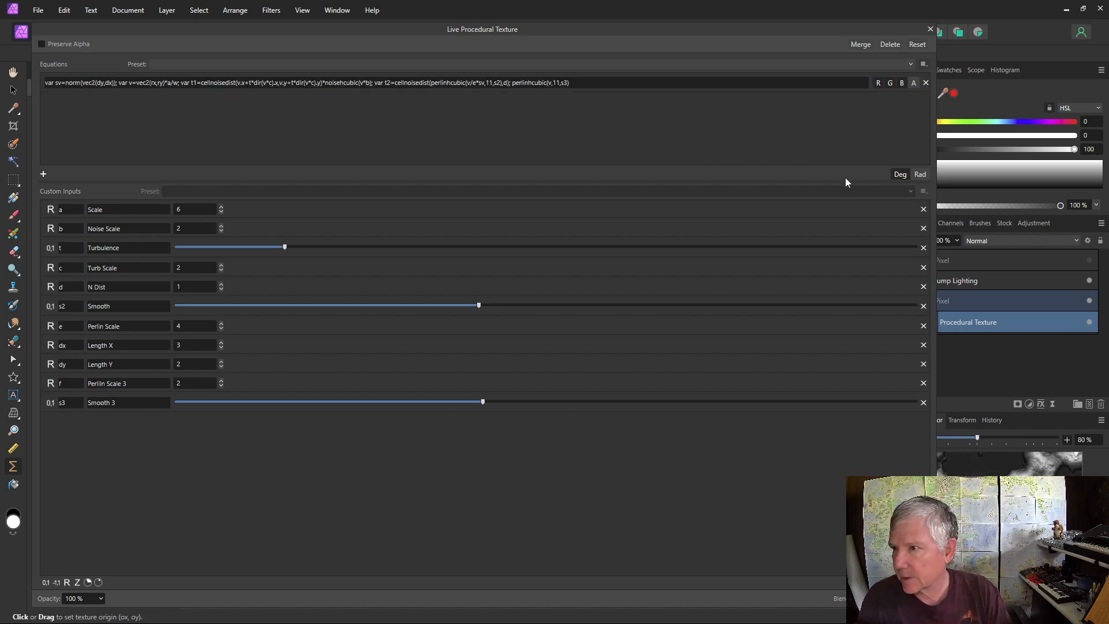
- Multiply v by f inside the final perlinhcubic call and apply the equation
{"action": "left_click_drag", "start_coordinate": [934, 143], "coordinate": [735, 139]}
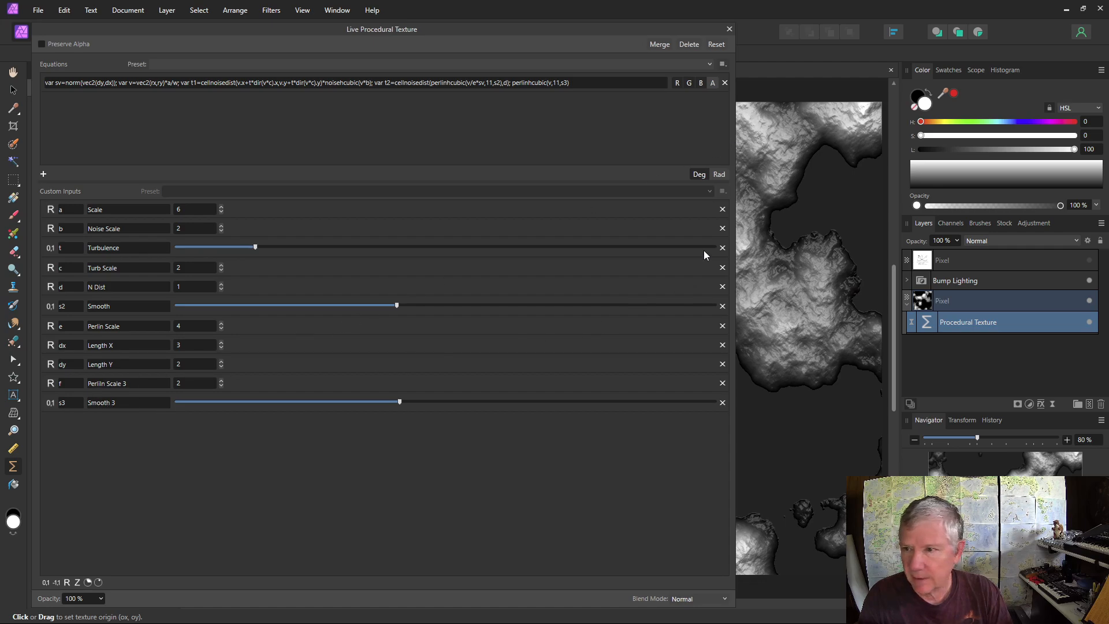
{"action": "left_click", "coordinate": [549, 82]}
{"action": "left_click", "coordinate": [551, 82]}
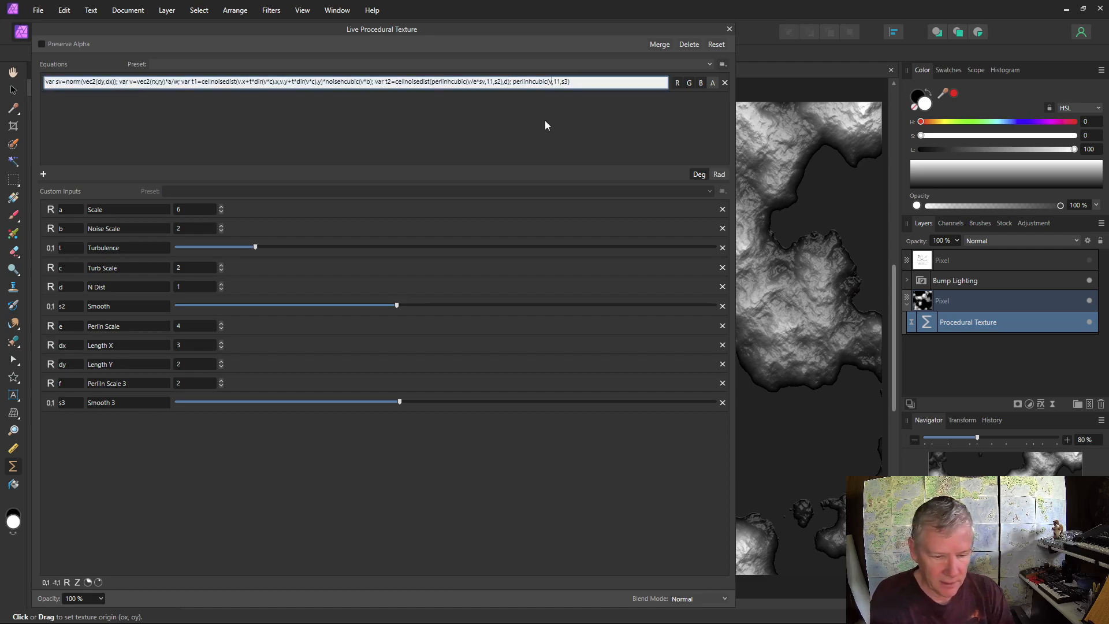
{"action": "type", "text": "*"}
{"action": "type", "text": "f"}
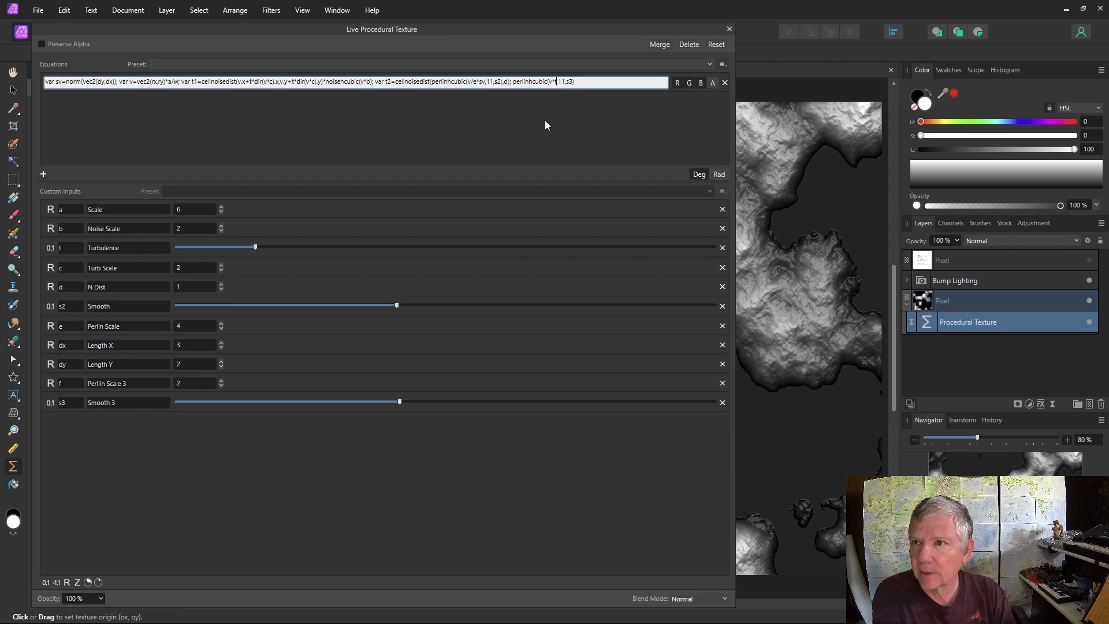
{"action": "key", "text": "Return"}
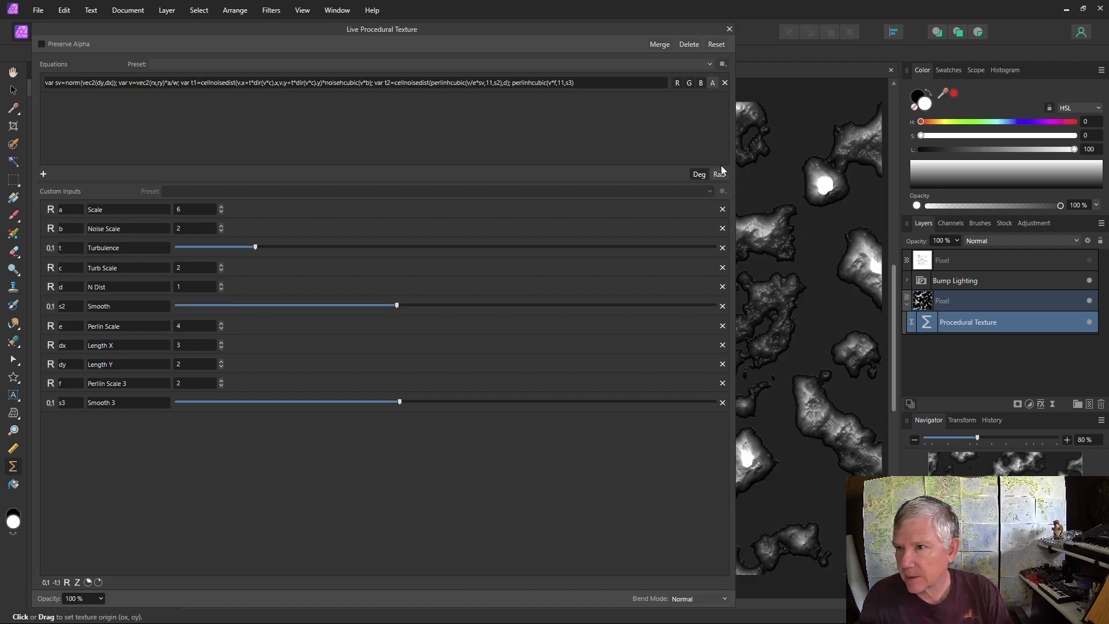
- Raise Smooth 3 slightly to just above the middle of its range and set Perlin Scale 3 to 10
{"action": "left_click_drag", "start_coordinate": [733, 159], "coordinate": [397, 157]}
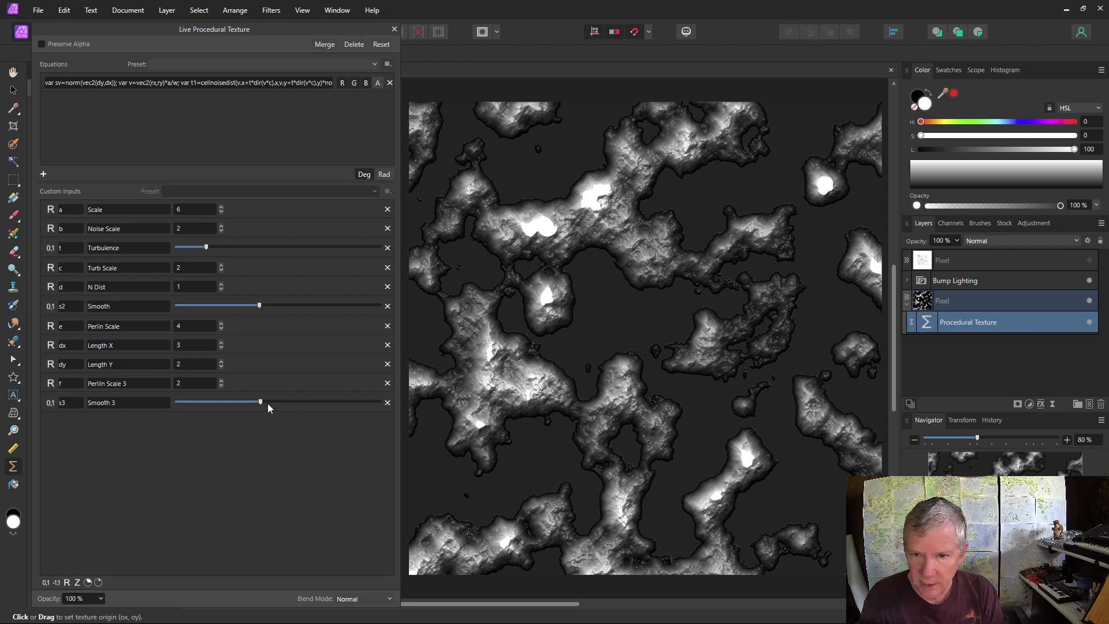
{"action": "left_click_drag", "start_coordinate": [265, 403], "coordinate": [282, 403]}
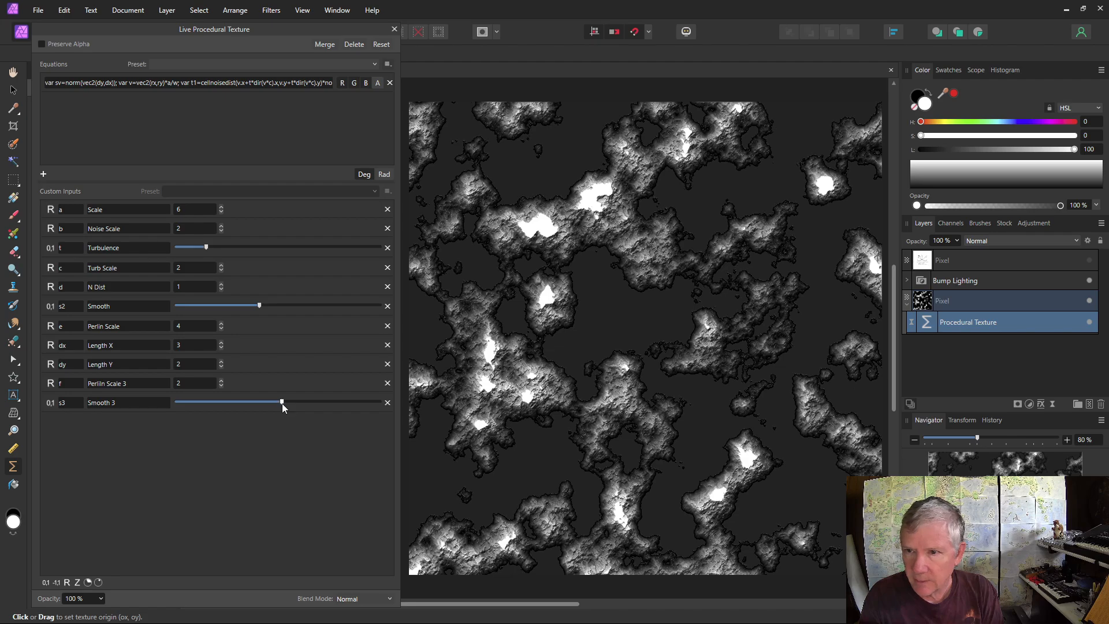
{"action": "left_click", "coordinate": [221, 380]}
{"action": "left_click", "coordinate": [221, 381]}
{"action": "left_click", "coordinate": [221, 380]}
{"action": "left_click", "coordinate": [221, 380]}
{"action": "left_click", "coordinate": [221, 380]}
{"action": "left_click", "coordinate": [221, 381]}
{"action": "left_click", "coordinate": [221, 380]}
{"action": "left_click", "coordinate": [220, 380]}
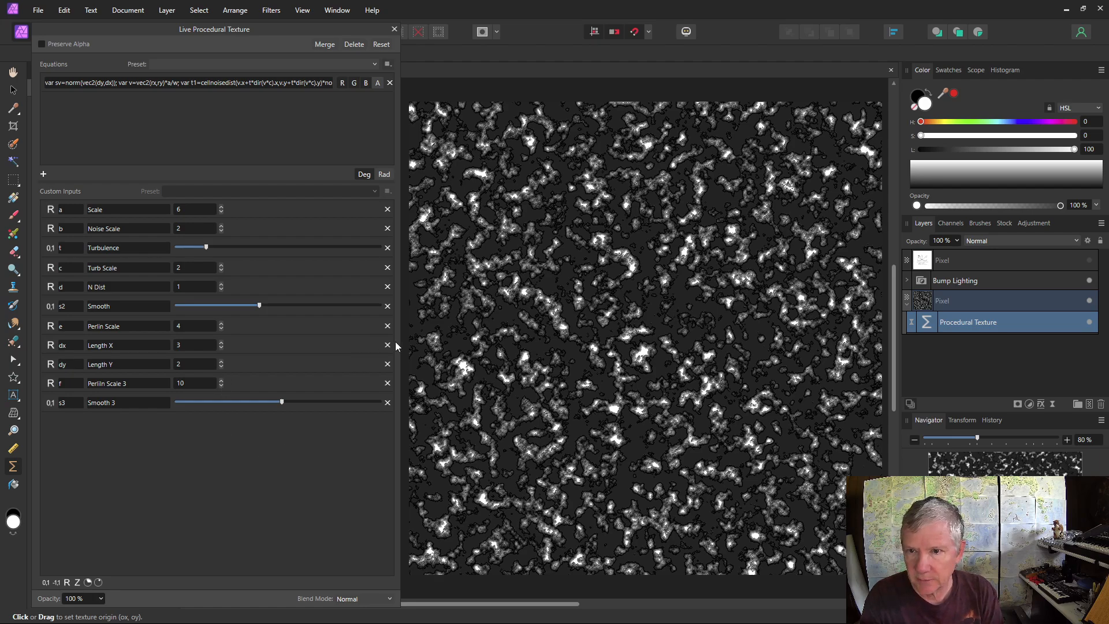
- Assign the final perlinhcubic term to var t3 and close it with a semicolon
{"action": "left_click_drag", "start_coordinate": [399, 343], "coordinate": [870, 335]}
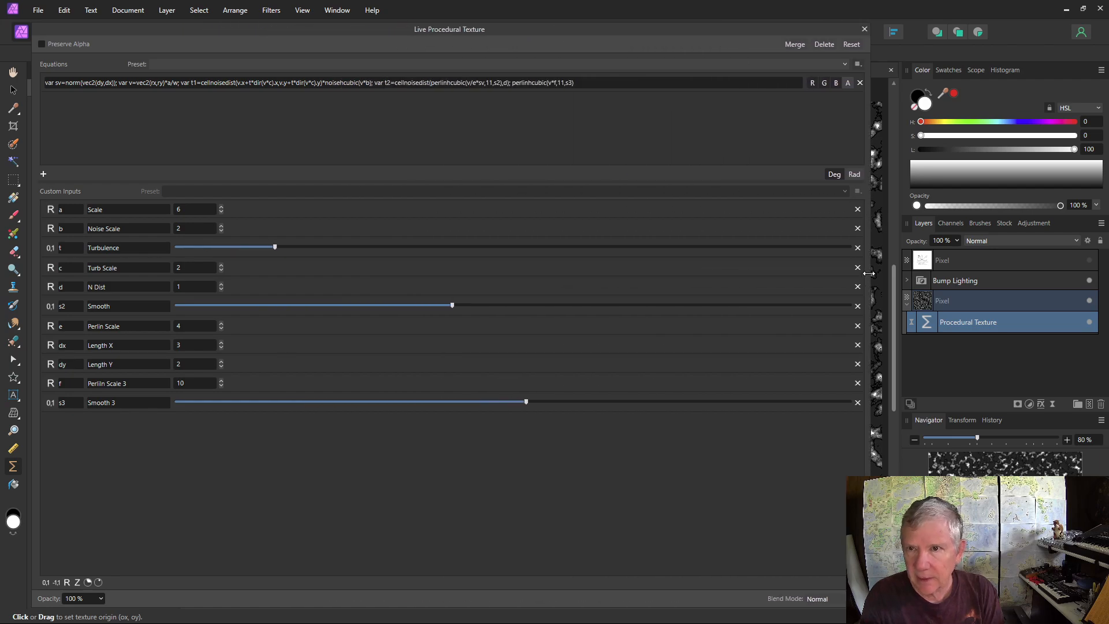
{"action": "left_click", "coordinate": [513, 84]}
{"action": "left_click", "coordinate": [514, 84]}
{"action": "type", "text": "var t3="}
{"action": "key", "text": "End"}
{"action": "type", "text": ";"}
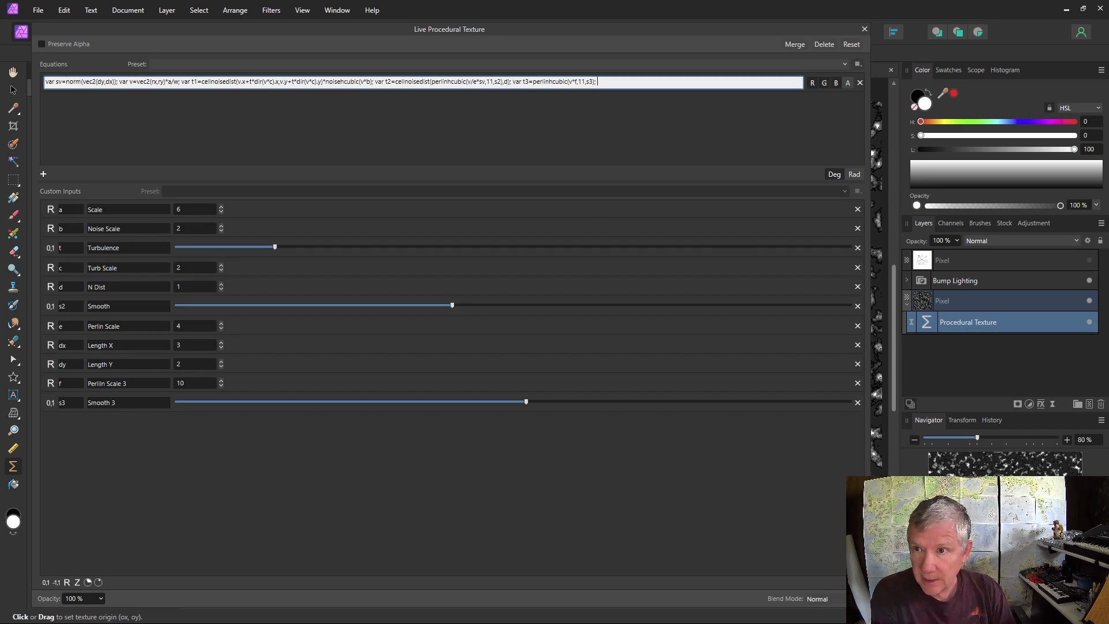
- Append the weighted sum t1*i1+t2*i2+t3*i3+of to the equation and apply it
{"action": "type", "text": " t1"}
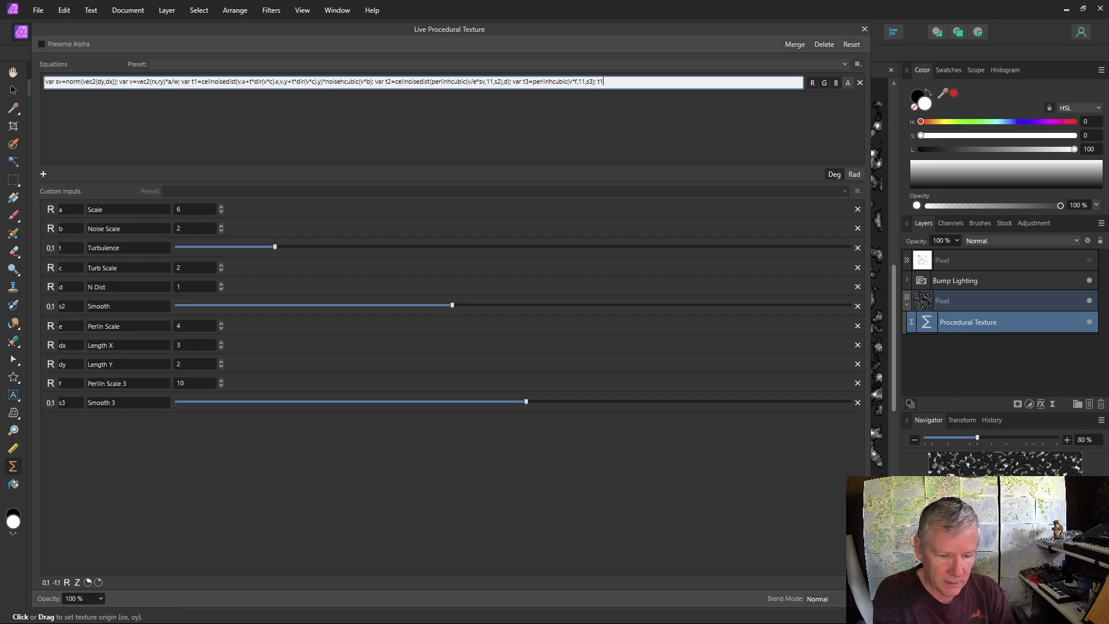
{"action": "type", "text": "*t1+t2"}
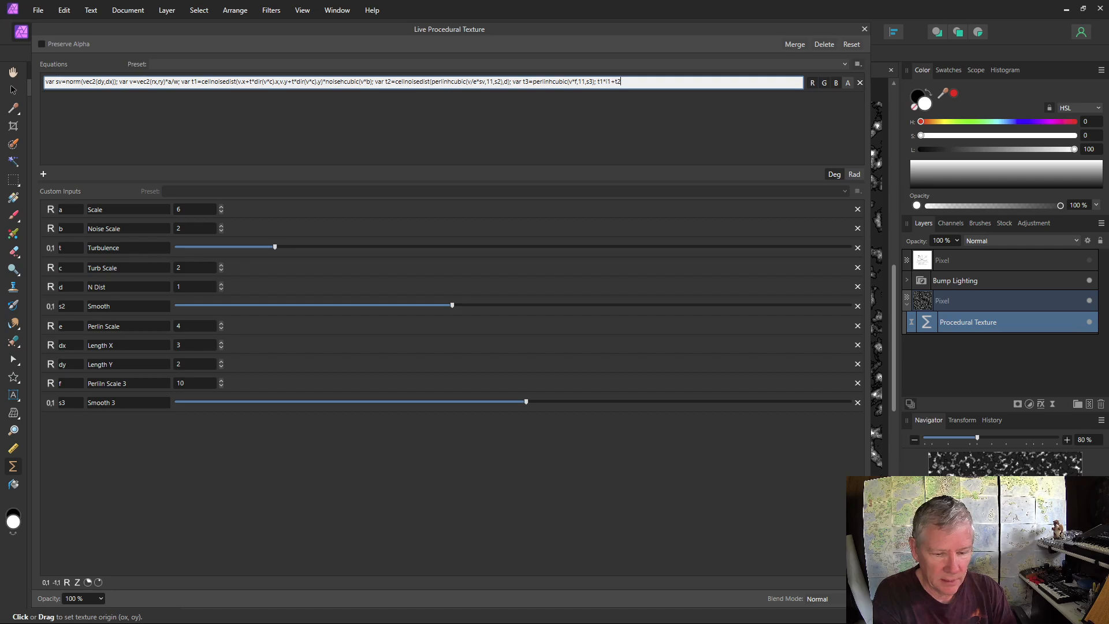
{"action": "type", "text": "*t2+t3"}
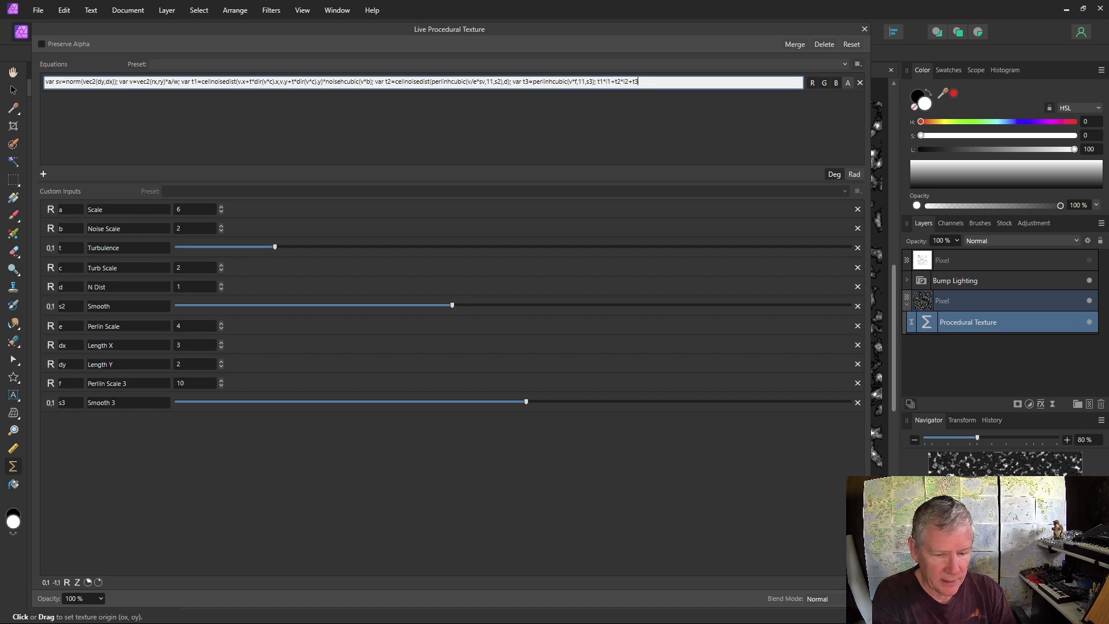
{"action": "type", "text": "*t"}
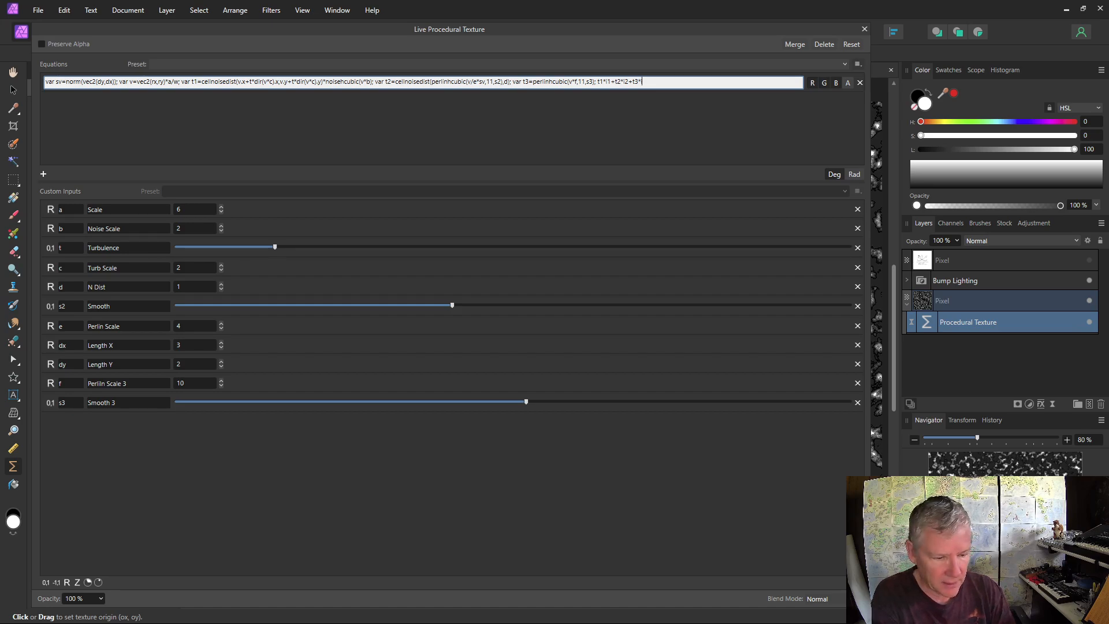
{"action": "type", "text": "3+of"}
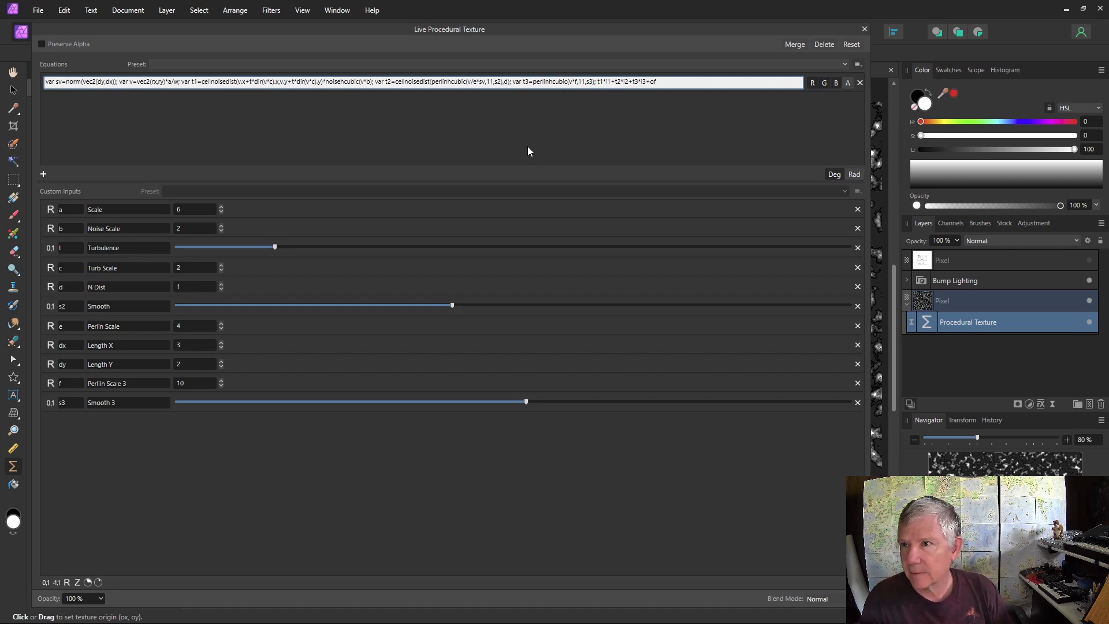
{"action": "key", "text": "Return"}
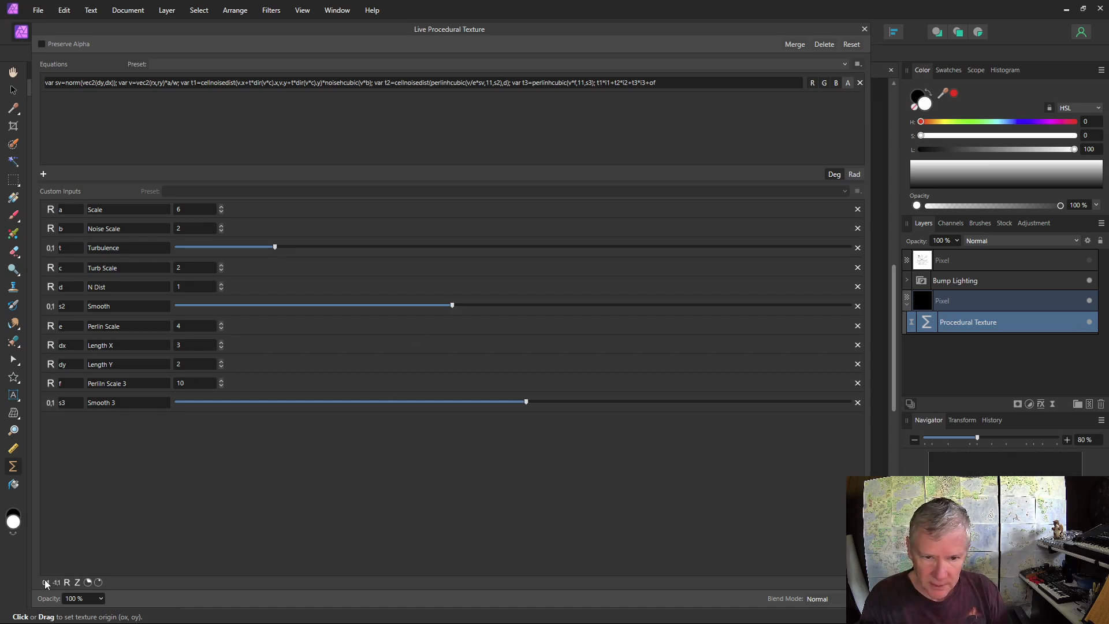
- Add four custom inputs ranging from -1 to 1 and name them i1, i2, i3 and of
{"action": "left_click", "coordinate": [57, 581]}
{"action": "left_click", "coordinate": [57, 581]}
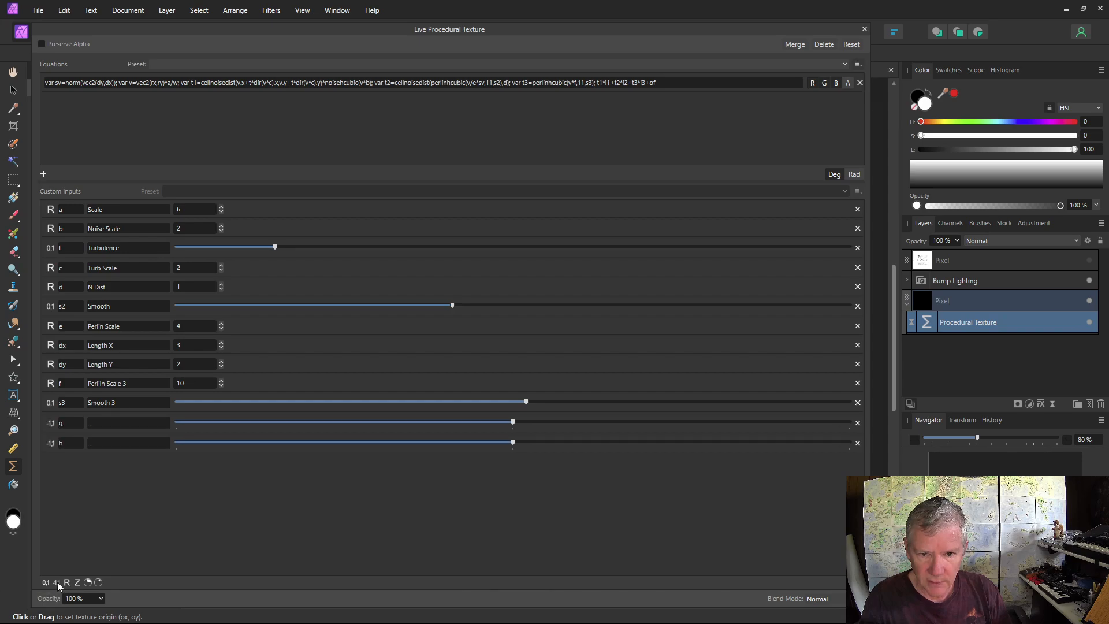
{"action": "left_click", "coordinate": [57, 582]}
{"action": "left_click", "coordinate": [57, 582]}
{"action": "left_click", "coordinate": [72, 424]}
{"action": "type", "text": "i1"}
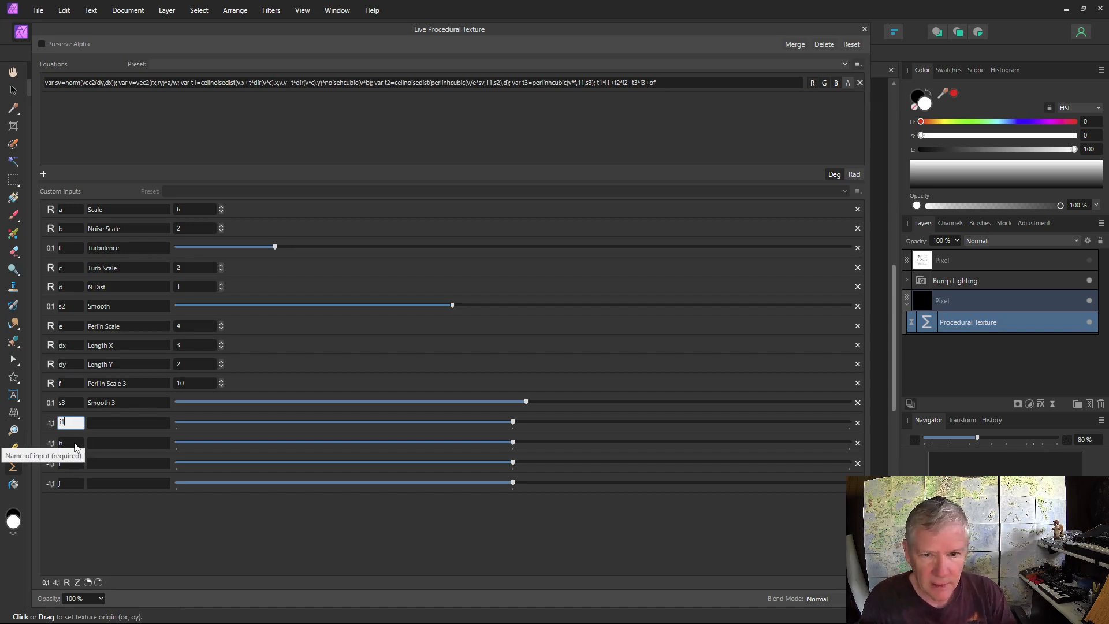
{"action": "left_click", "coordinate": [75, 443]}
{"action": "type", "text": "i2"}
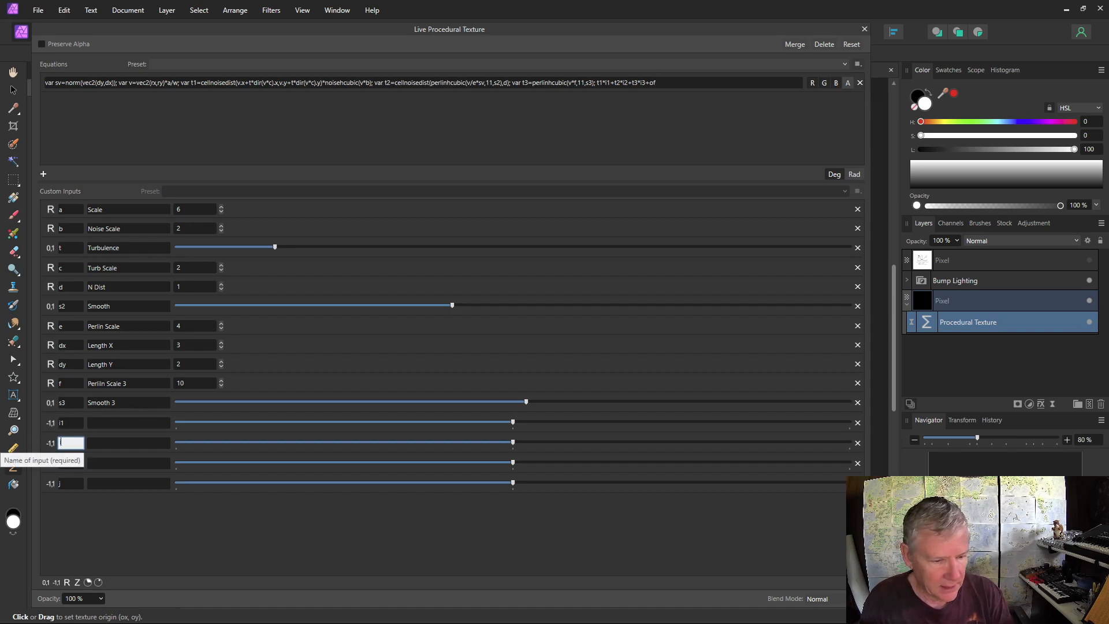
{"action": "left_click", "coordinate": [71, 463]}
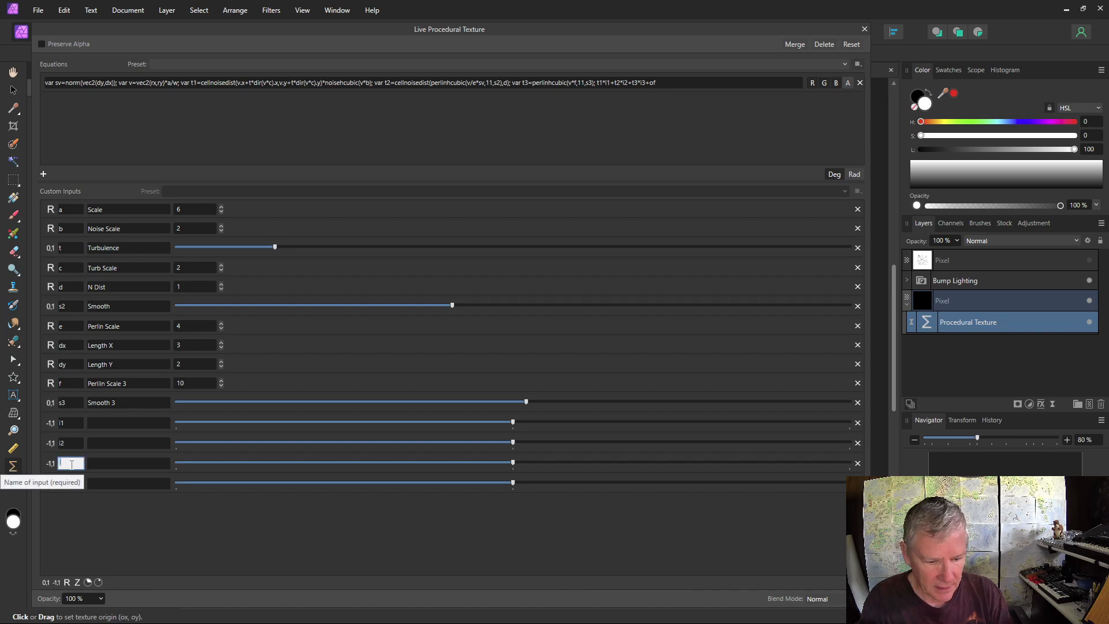
{"action": "type", "text": "i3"}
{"action": "left_click", "coordinate": [71, 484]}
{"action": "type", "text": "of"}
{"action": "key", "text": "Return"}
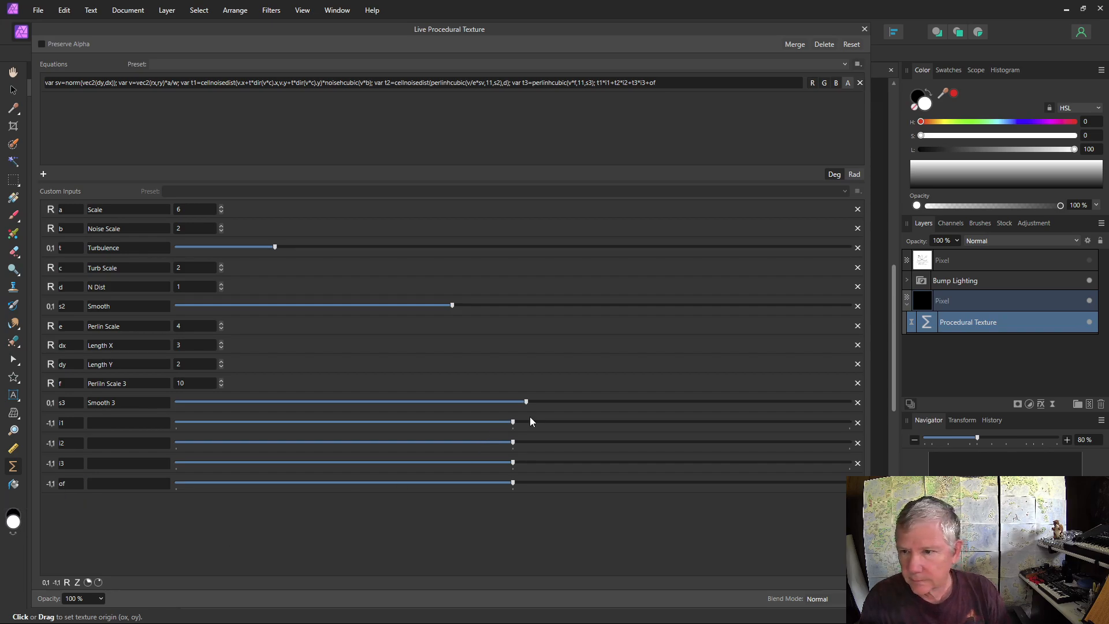
- Raise i1, i2 and of to roughly halfway between zero and maximum, and i3 to just above zero
{"action": "left_click_drag", "start_coordinate": [874, 374], "coordinate": [346, 380]}
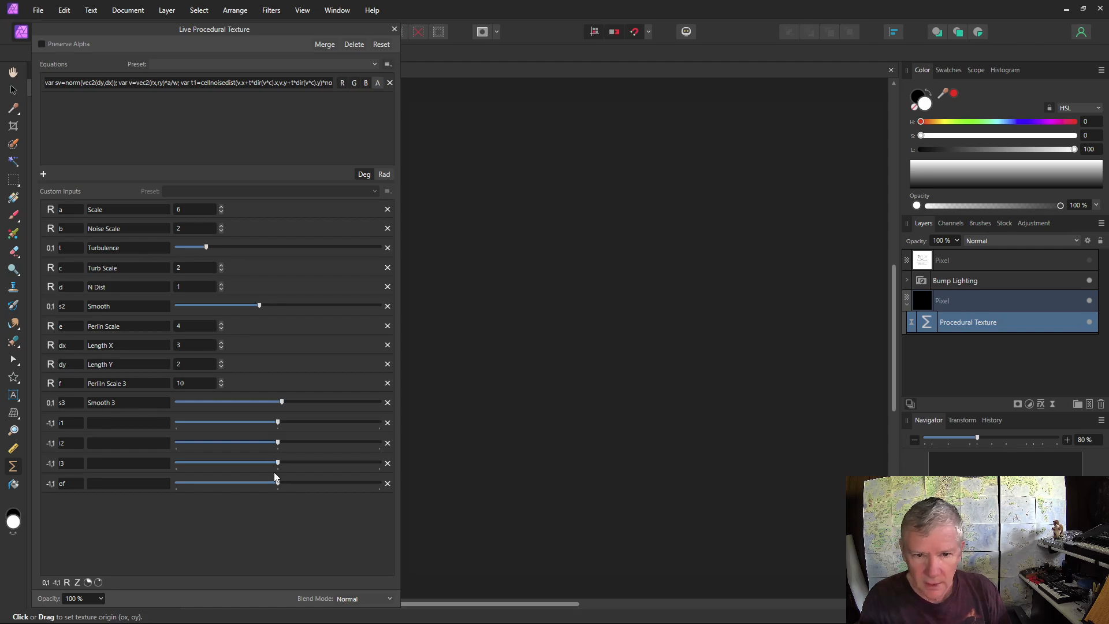
{"action": "left_click_drag", "start_coordinate": [278, 423], "coordinate": [342, 423]}
{"action": "left_click_drag", "start_coordinate": [278, 483], "coordinate": [335, 484]}
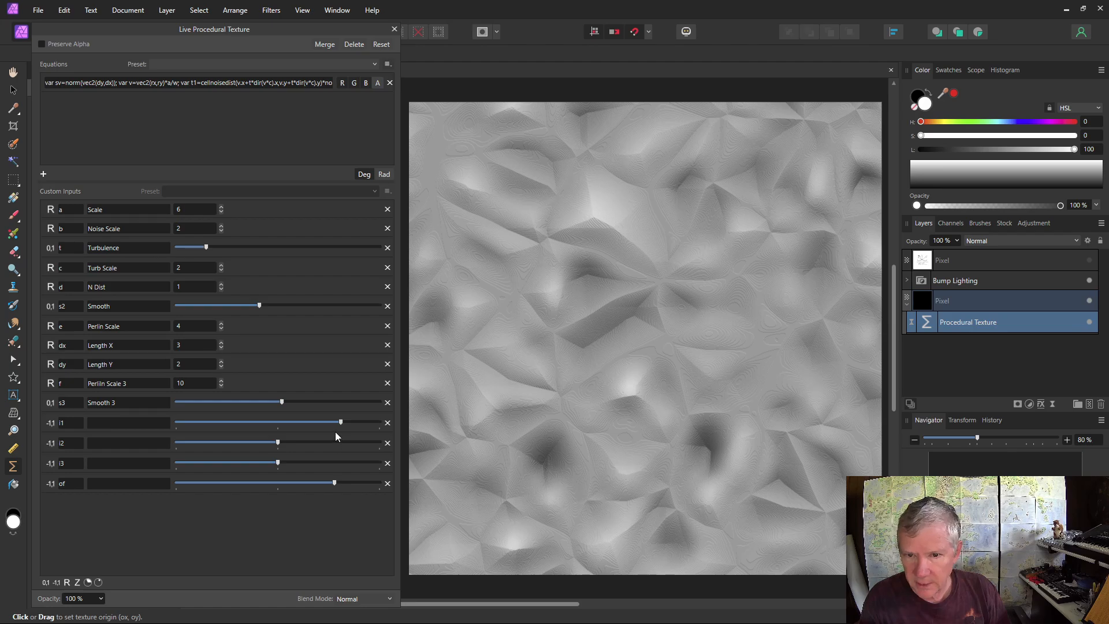
{"action": "left_click_drag", "start_coordinate": [343, 422], "coordinate": [288, 465]}
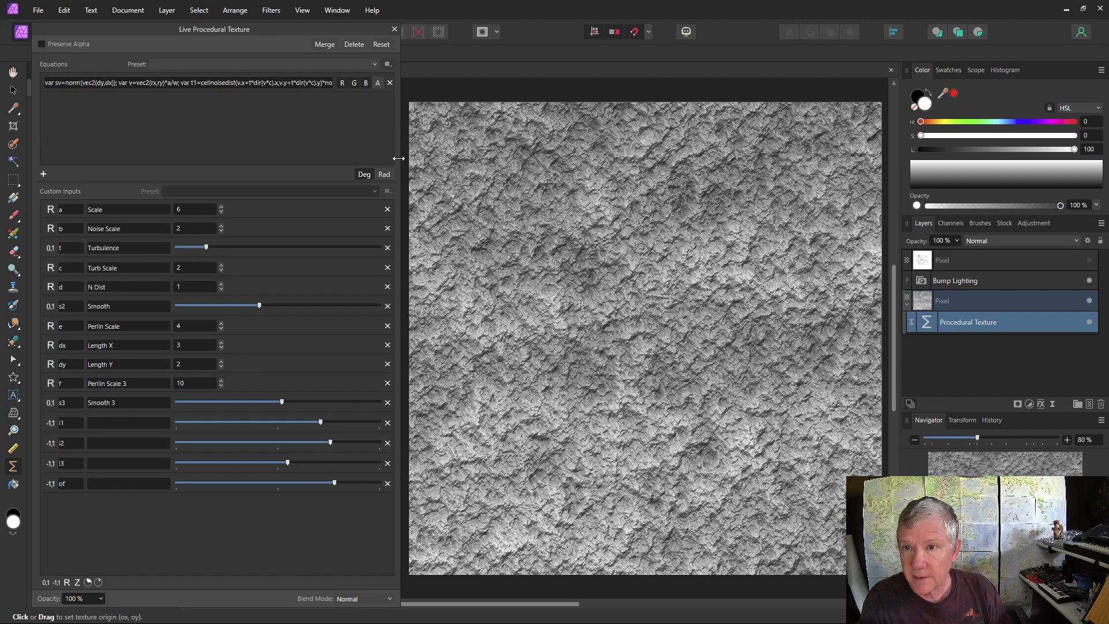
- Divide the t3*i3 term by 10 in the equation and apply it
{"action": "left_click_drag", "start_coordinate": [400, 157], "coordinate": [837, 127]}
{"action": "left_click", "coordinate": [643, 84]}
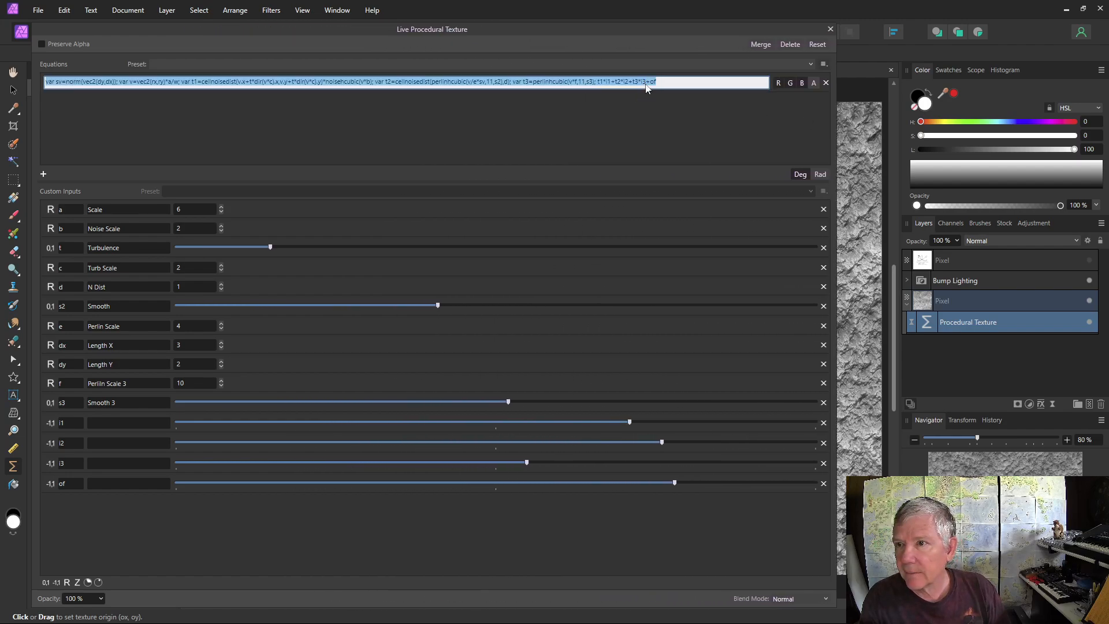
{"action": "left_click", "coordinate": [645, 82]}
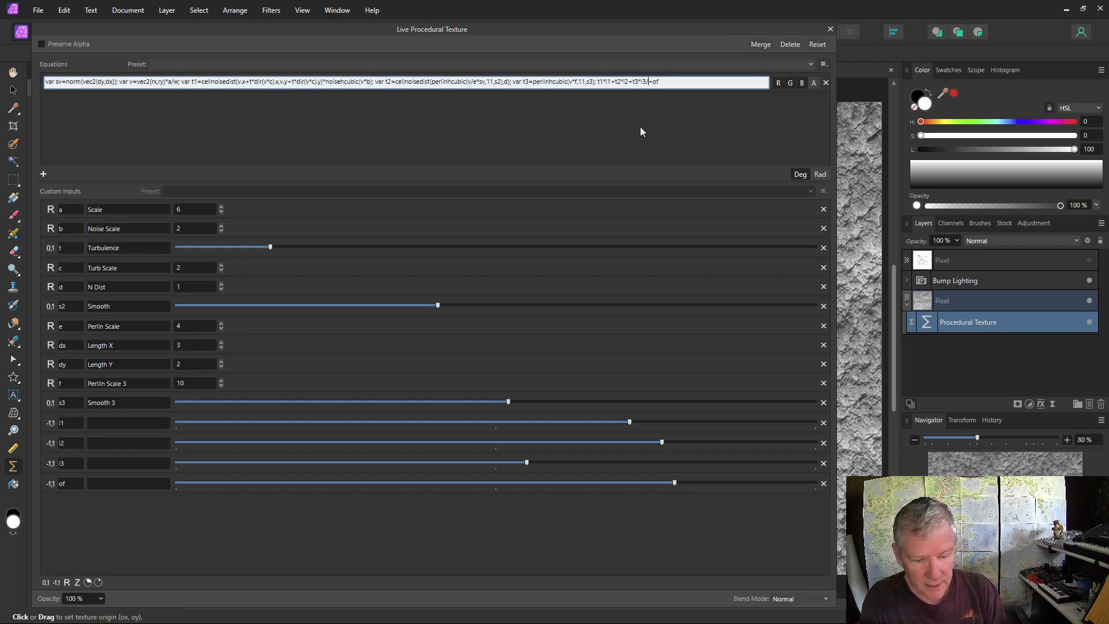
{"action": "type", "text": "/10"}
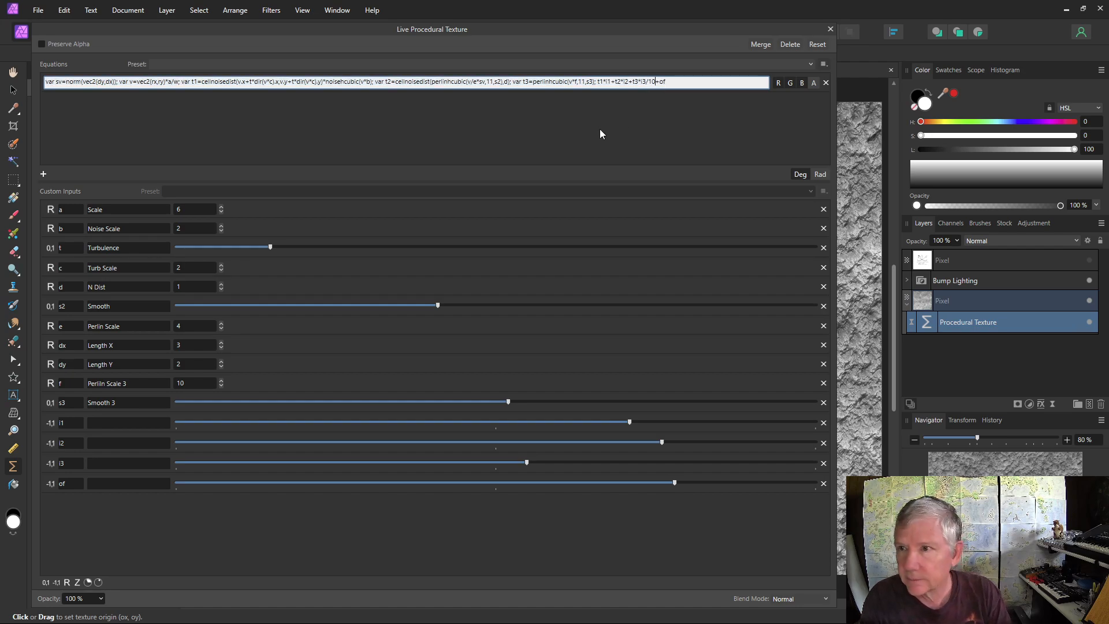
{"action": "key", "text": "Return"}
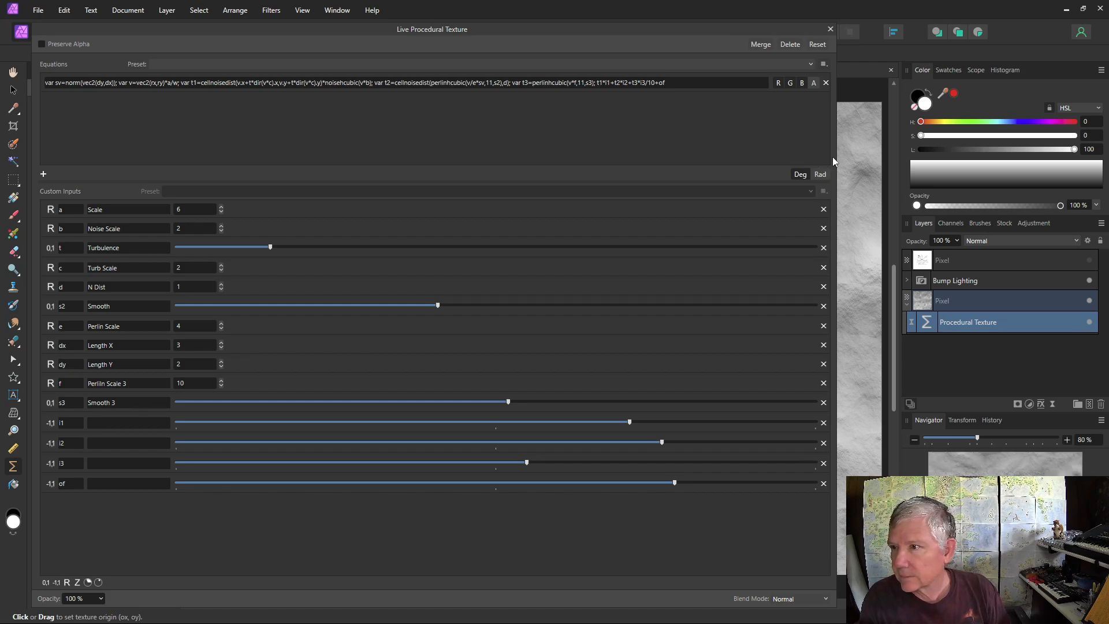
- Fine-tune the weights: raise i3 slightly, keep i2 about halfway above zero, lower of to about 0.3 and raise i1 to about 0.75
{"action": "left_click_drag", "start_coordinate": [832, 157], "coordinate": [400, 152]}
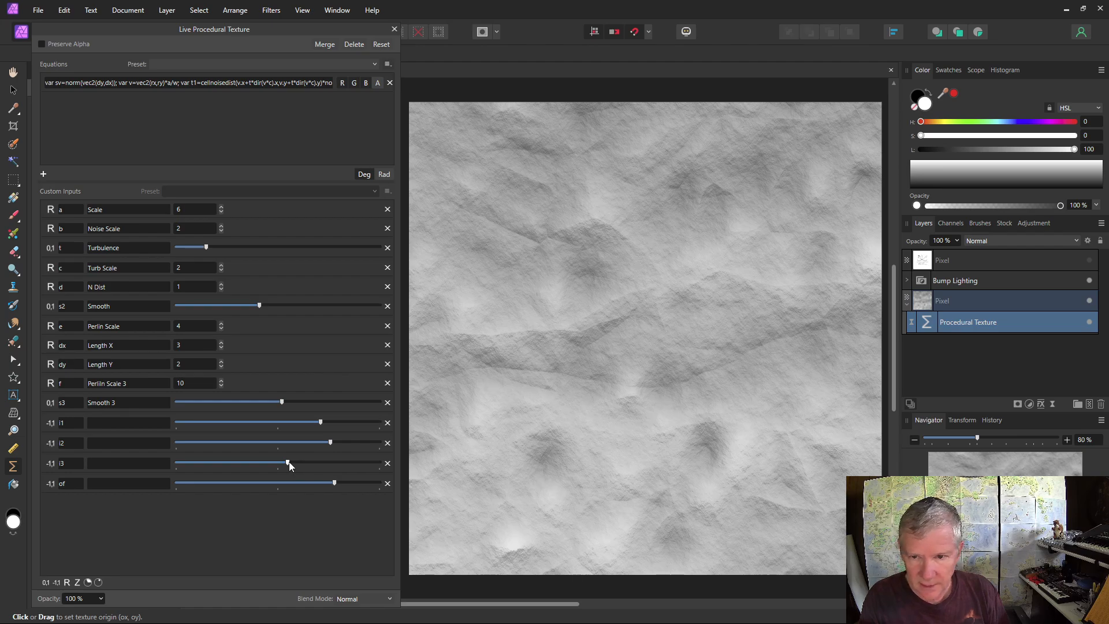
{"action": "left_click_drag", "start_coordinate": [289, 462], "coordinate": [293, 466]}
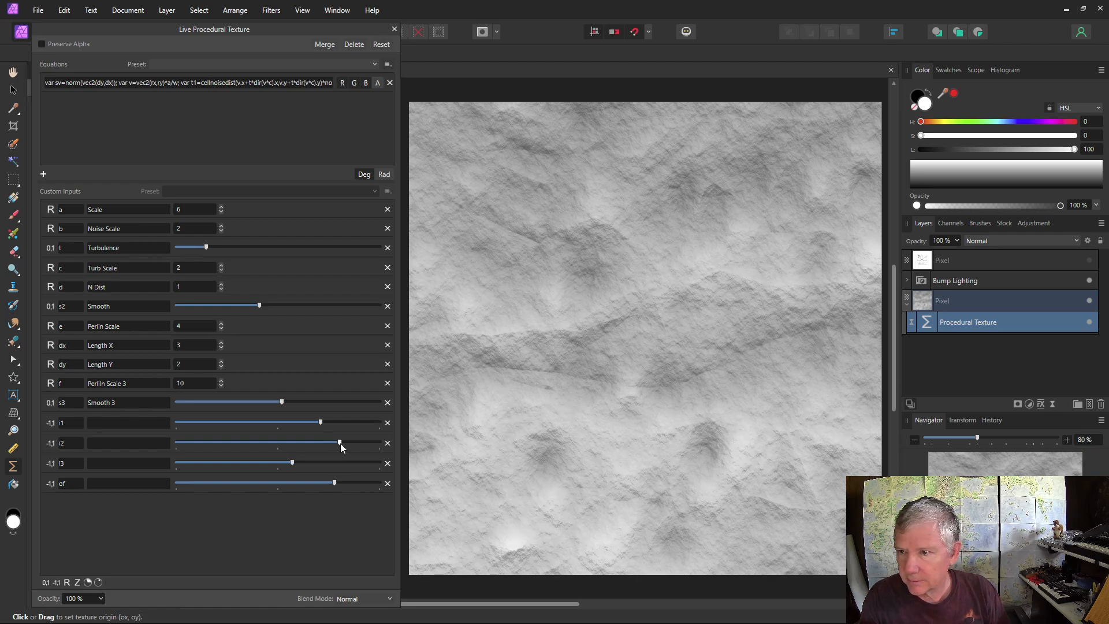
{"action": "left_click_drag", "start_coordinate": [341, 443], "coordinate": [330, 444]}
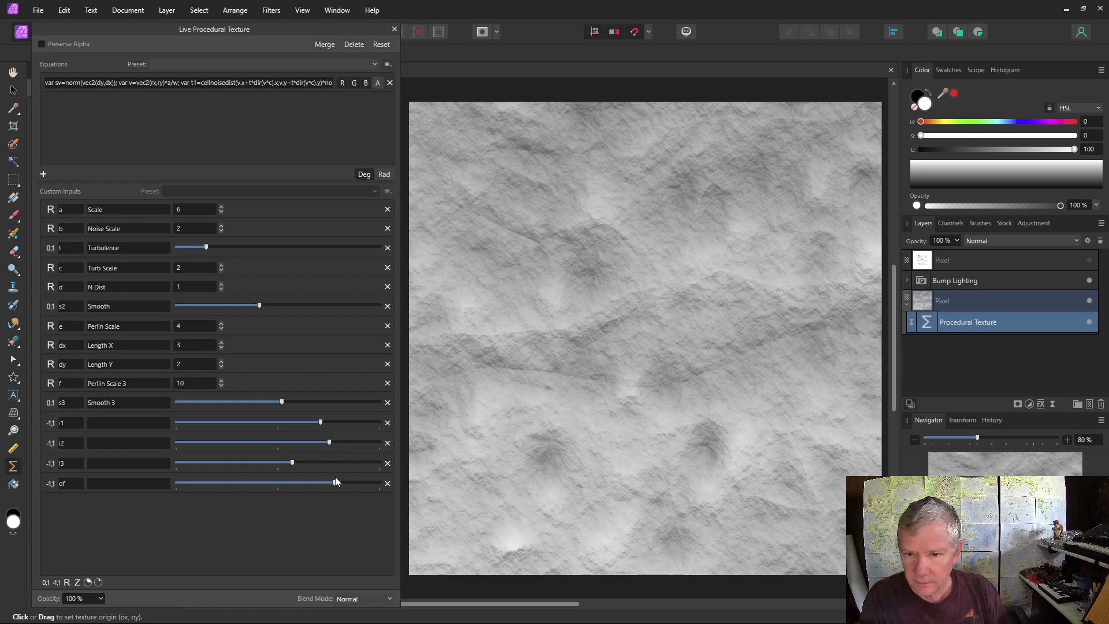
{"action": "left_click_drag", "start_coordinate": [336, 482], "coordinate": [347, 484]}
{"action": "left_click_drag", "start_coordinate": [335, 485], "coordinate": [309, 481]}
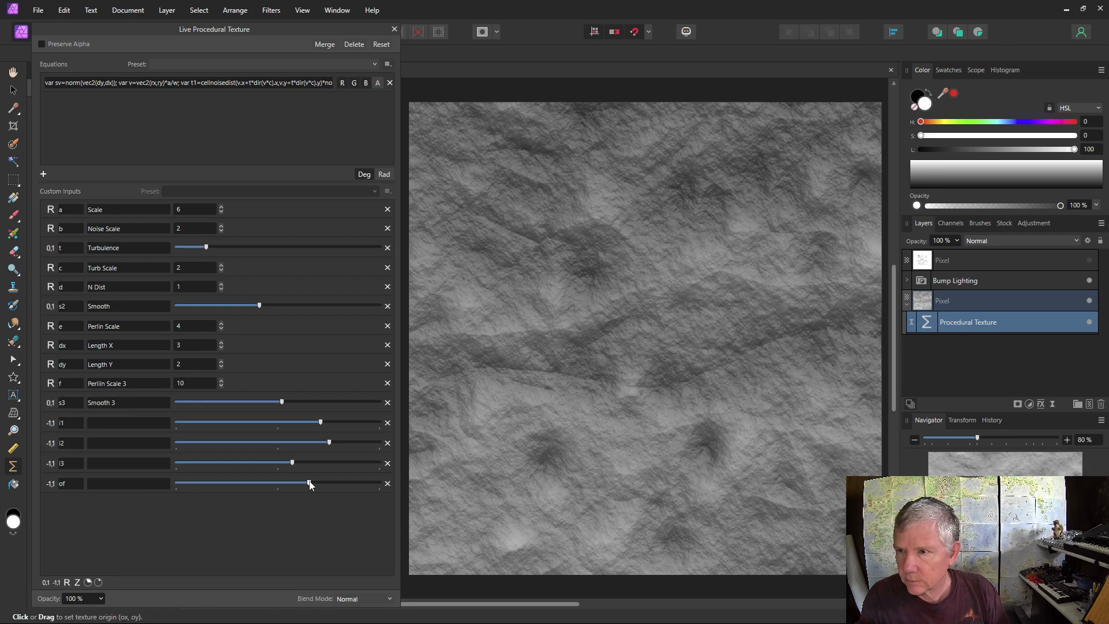
{"action": "left_click_drag", "start_coordinate": [324, 421], "coordinate": [354, 422]}
- Describe the inputs i1, i2, i3 and of as Jagged Rocks, Wave, Roughness and Offset
{"action": "left_click", "coordinate": [127, 423]}
{"action": "type", "text": "Ja"}
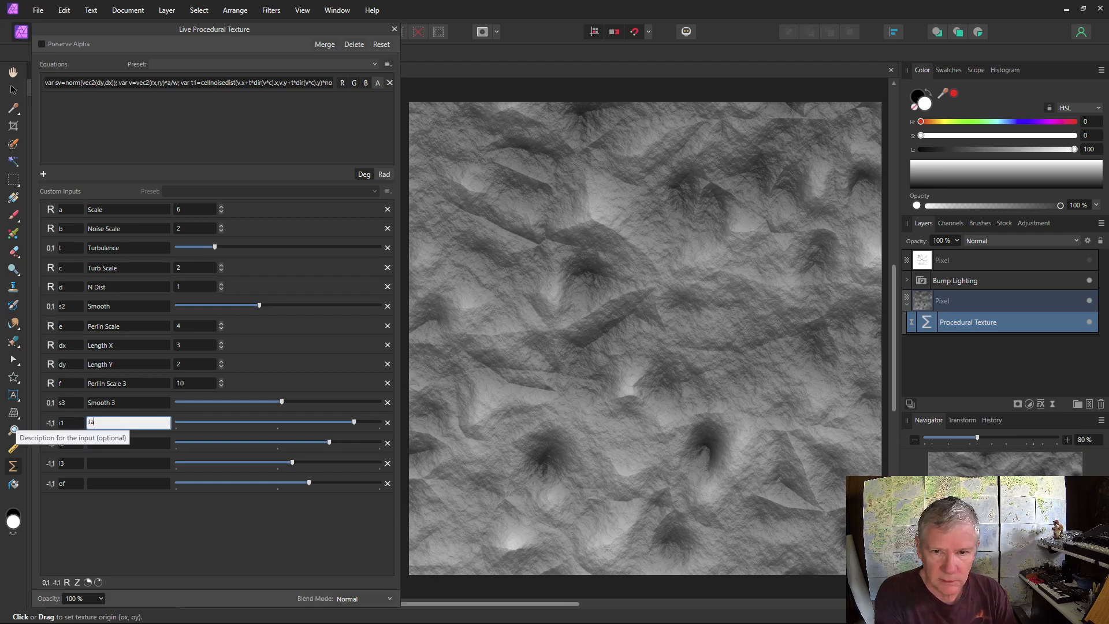
{"action": "type", "text": "gged Rocks"}
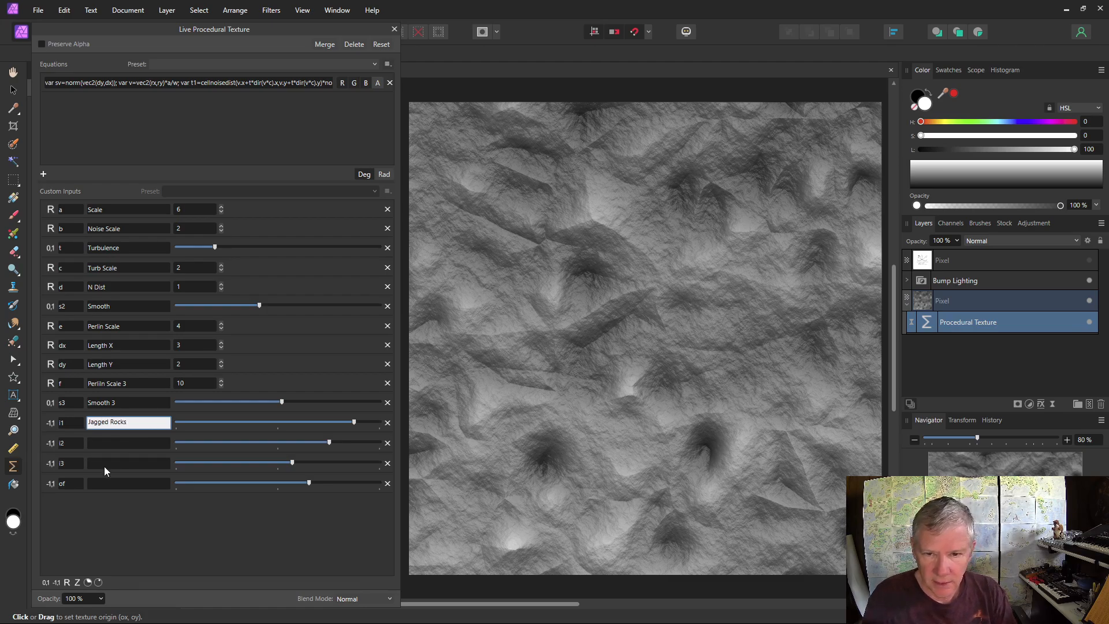
{"action": "left_click", "coordinate": [105, 443]}
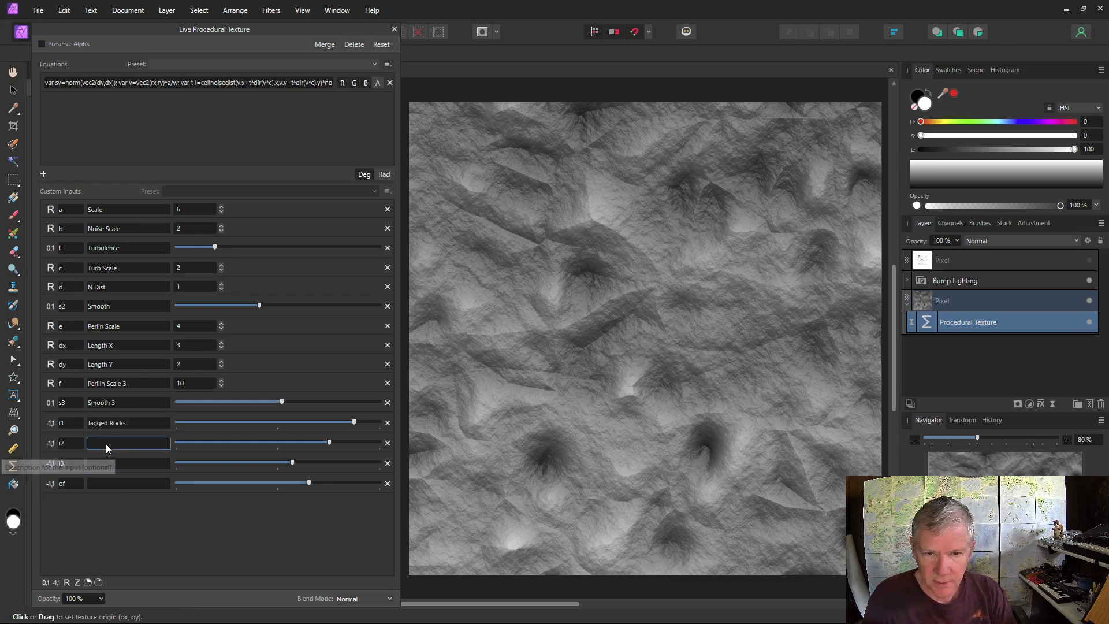
{"action": "type", "text": "Wave"}
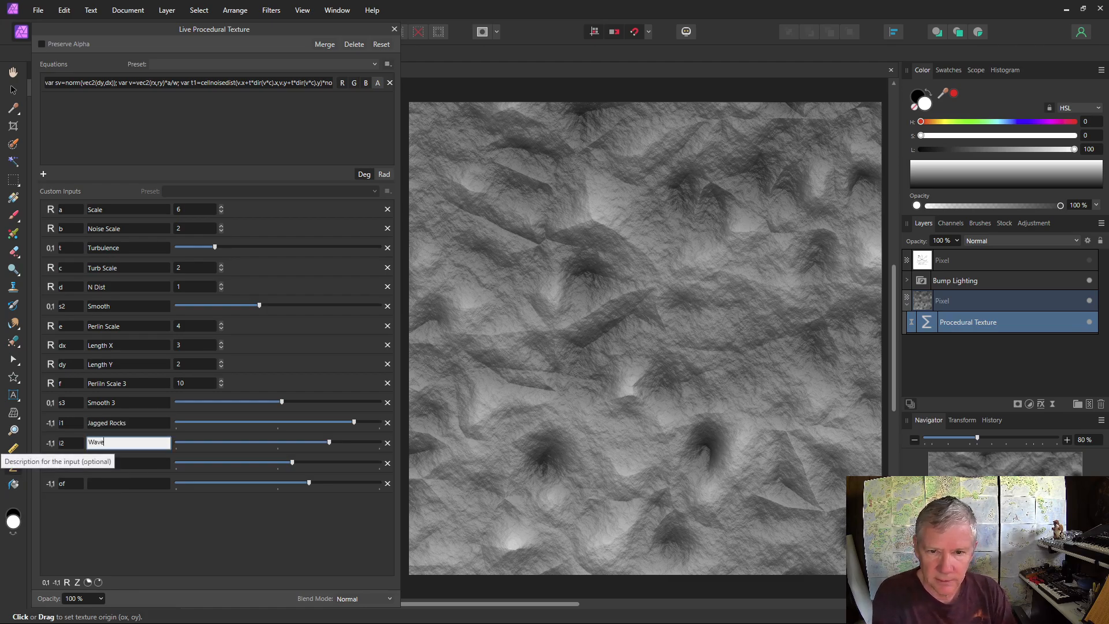
{"action": "left_click", "coordinate": [124, 464]}
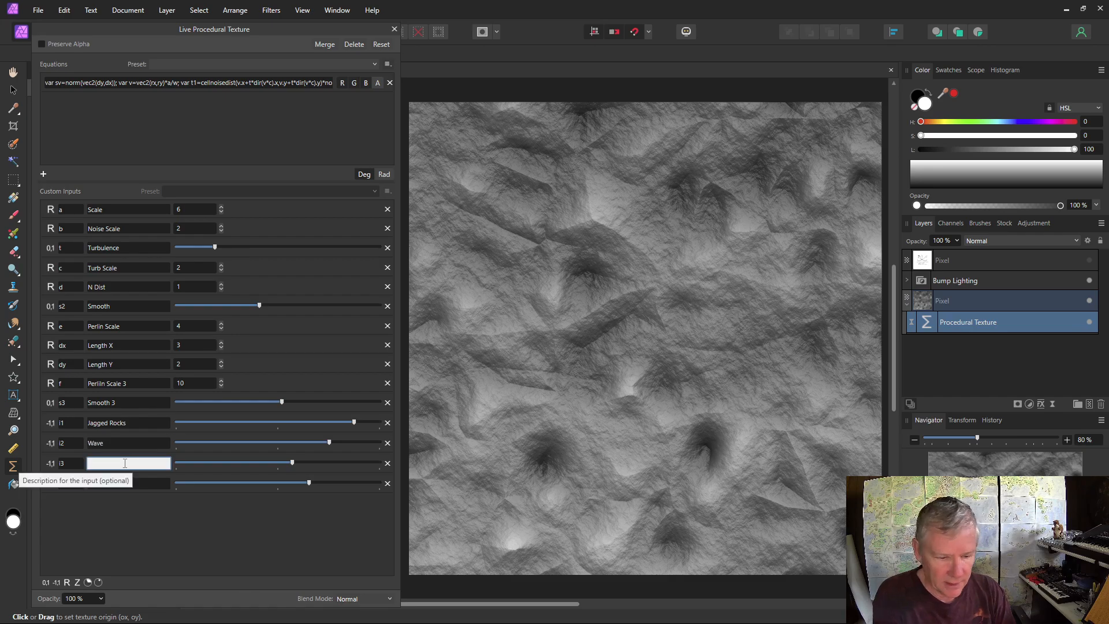
{"action": "type", "text": "Rou"}
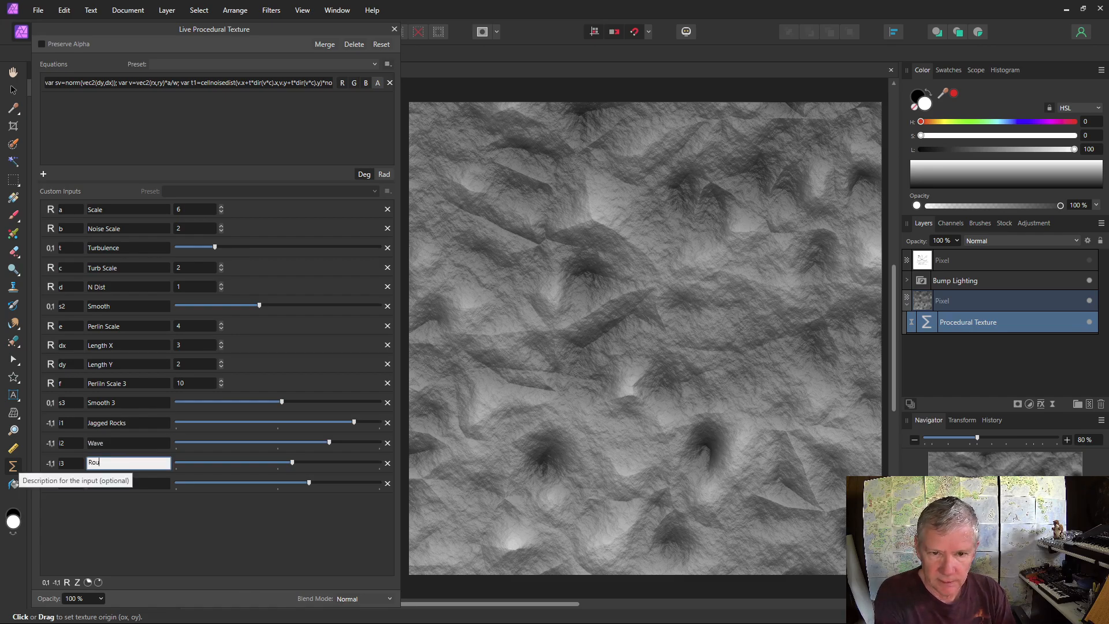
{"action": "type", "text": "ghness"}
{"action": "key", "text": "Return"}
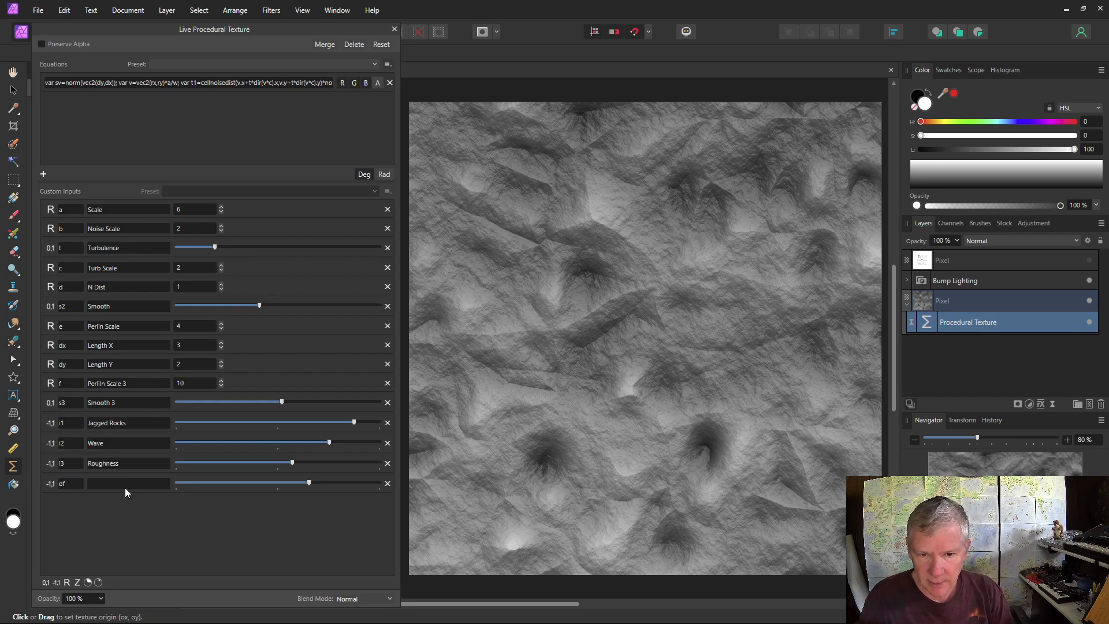
{"action": "left_click", "coordinate": [126, 487]}
{"action": "type", "text": "Offset"}
- Raise the s2 smoothness slightly to about the middle of its range
{"action": "left_click_drag", "start_coordinate": [259, 305], "coordinate": [281, 310]}
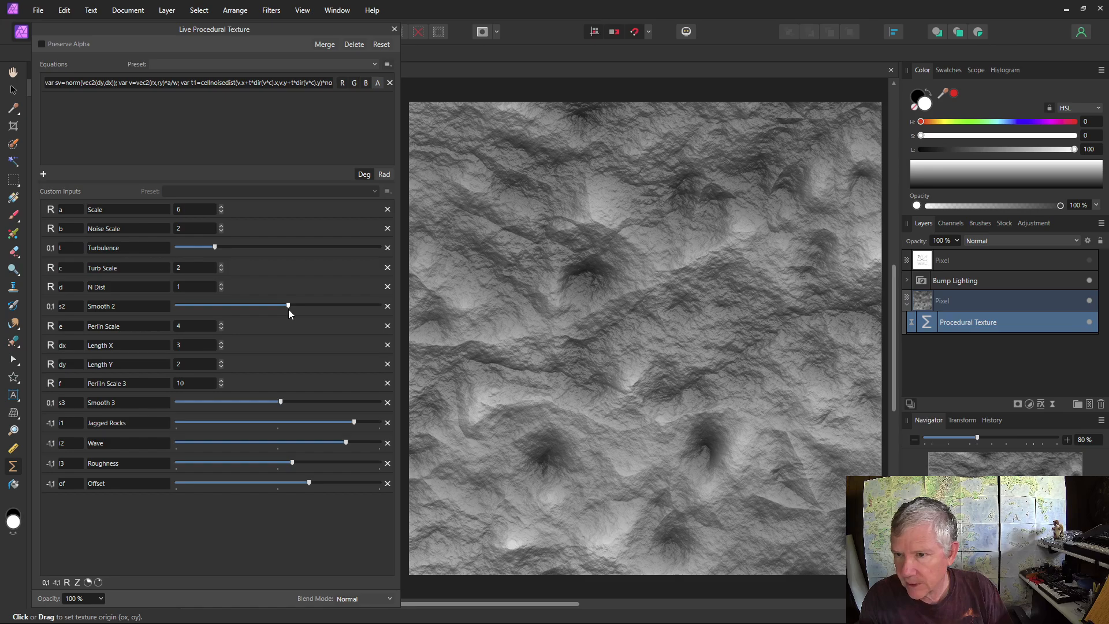
{"action": "left_click_drag", "start_coordinate": [289, 310], "coordinate": [274, 311]}
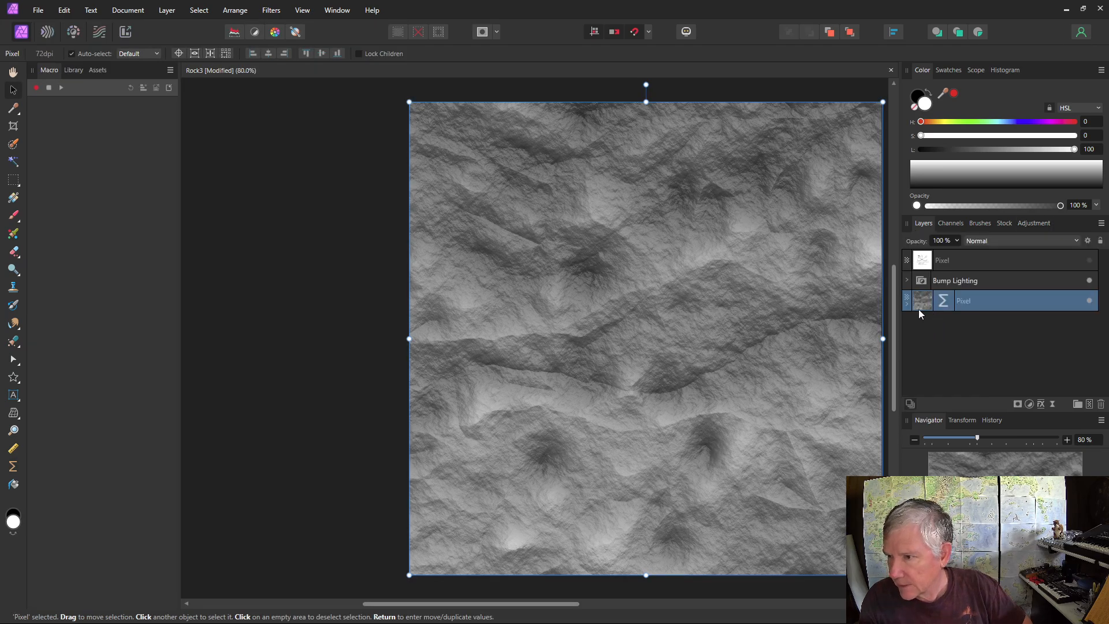
- Add a Gradient Map adjustment with the Default preset above the textured pixel layer
{"action": "left_click", "coordinate": [908, 304]}
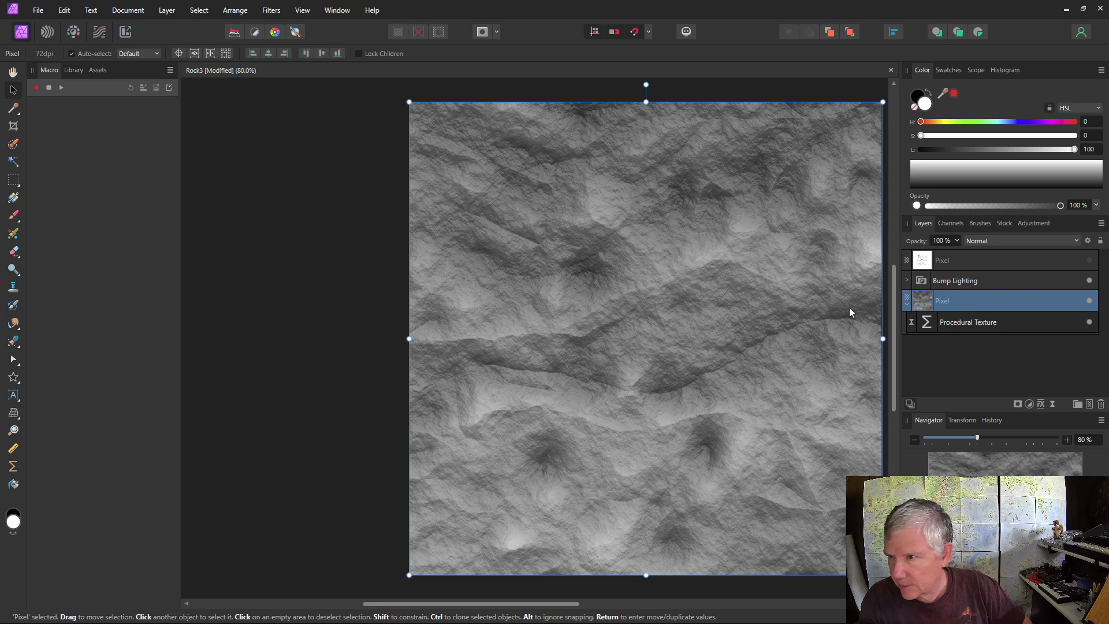
{"action": "left_click", "coordinate": [907, 304]}
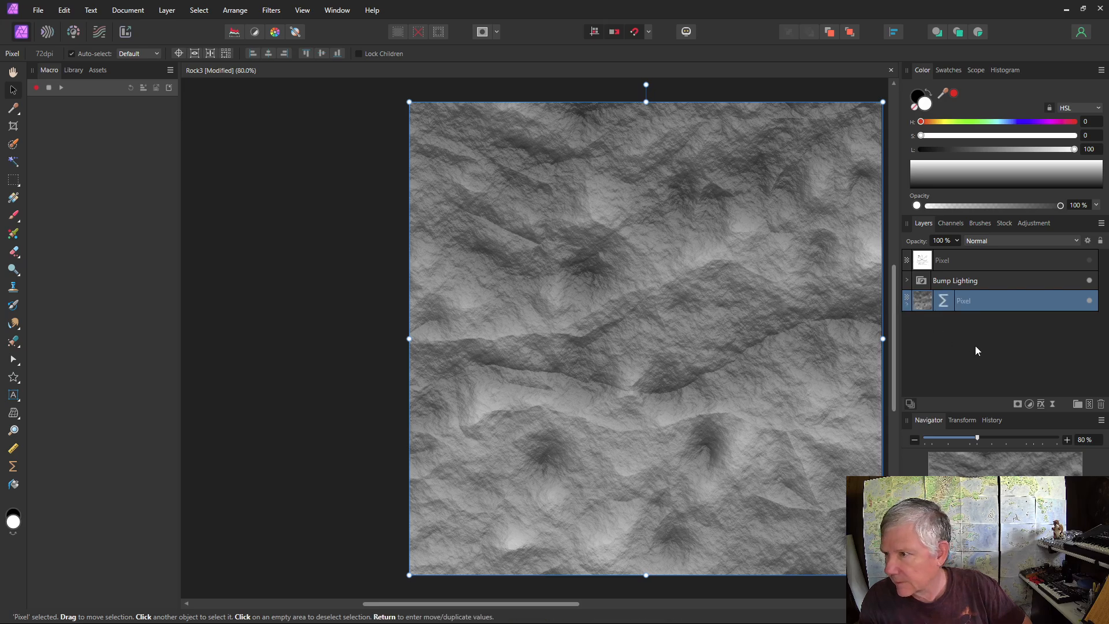
{"action": "left_click", "coordinate": [1034, 224]}
{"action": "scroll", "coordinate": [953, 353], "scroll_direction": "down", "scroll_amount": 5}
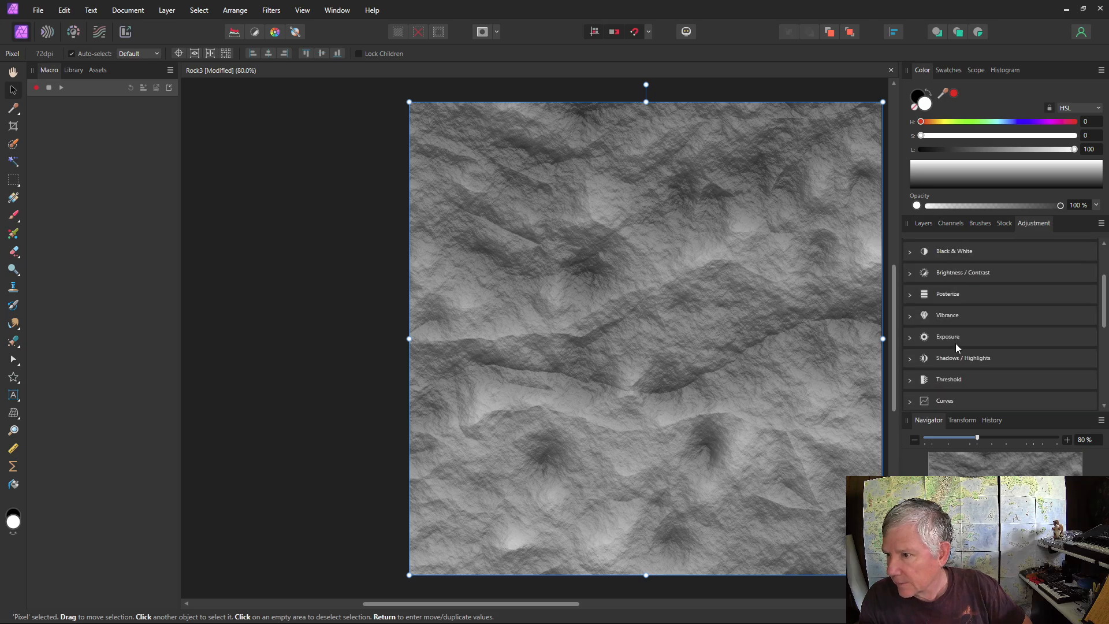
{"action": "scroll", "coordinate": [958, 338], "scroll_direction": "up", "scroll_amount": 1}
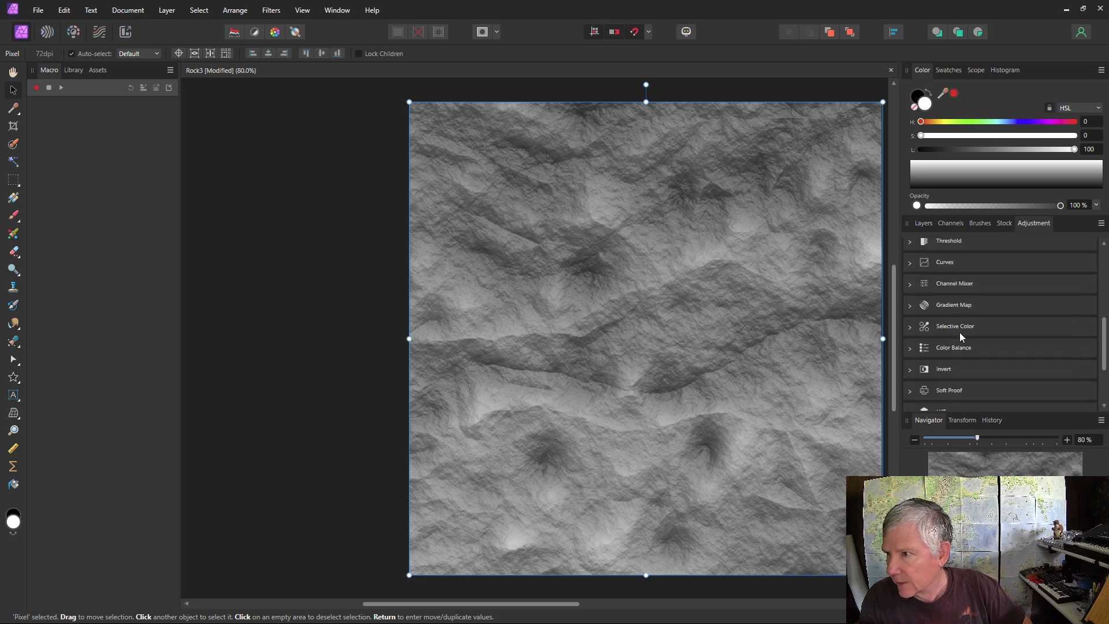
{"action": "left_click", "coordinate": [927, 308]}
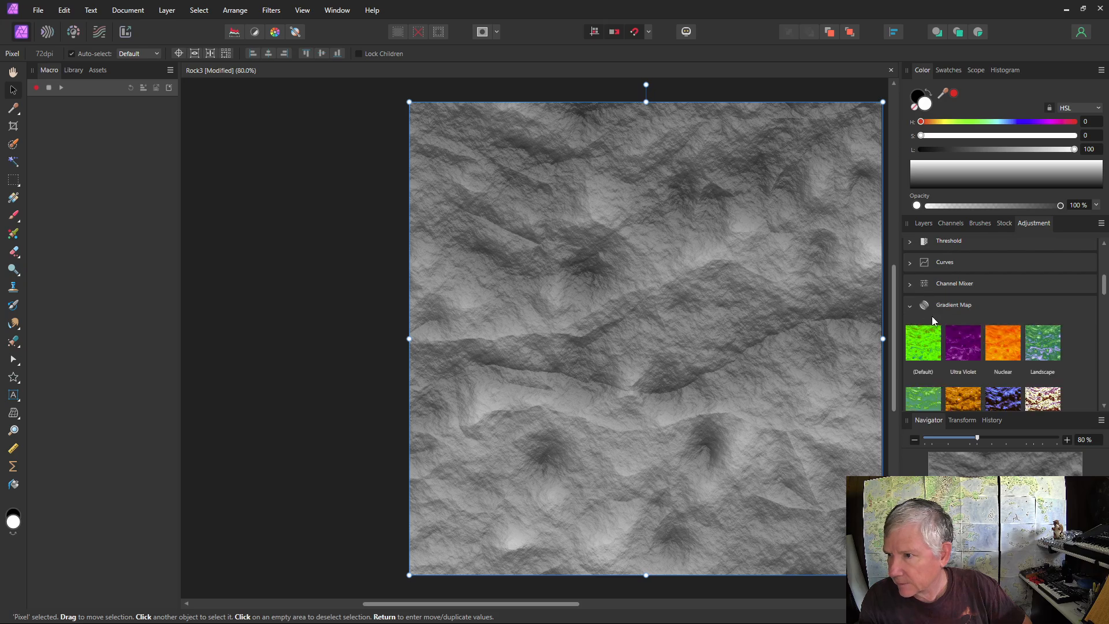
{"action": "left_click", "coordinate": [915, 352]}
- Set the gradient's 0% stop to a near-black colour with hue 8, saturation 13 and lightness 6
{"action": "left_click_drag", "start_coordinate": [742, 455], "coordinate": [235, 226]}
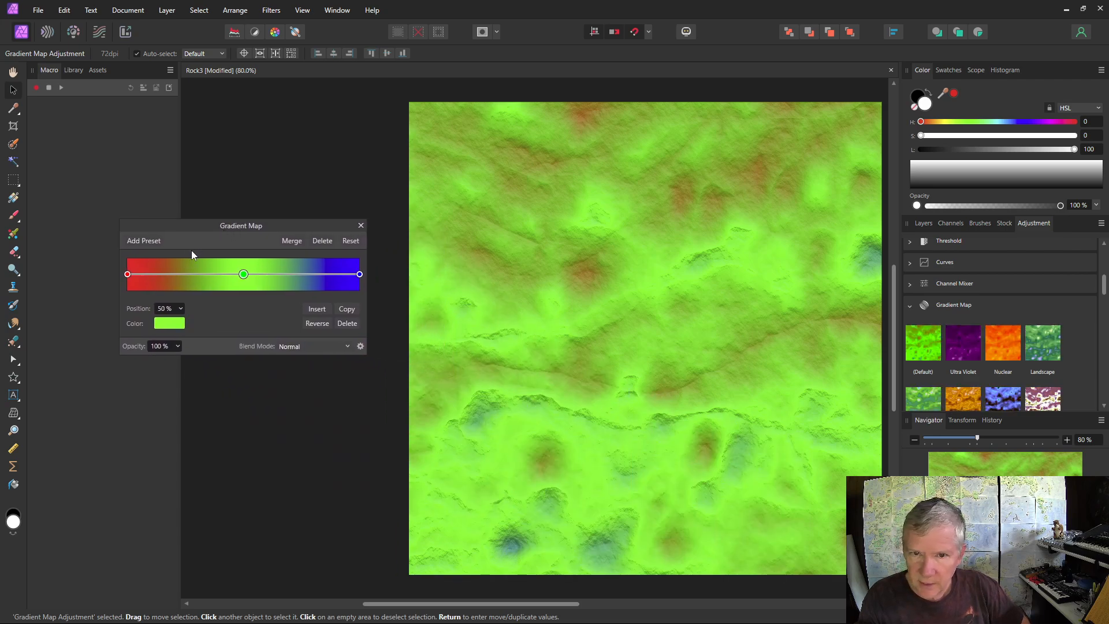
{"action": "left_click", "coordinate": [127, 274]}
{"action": "left_click", "coordinate": [162, 327]}
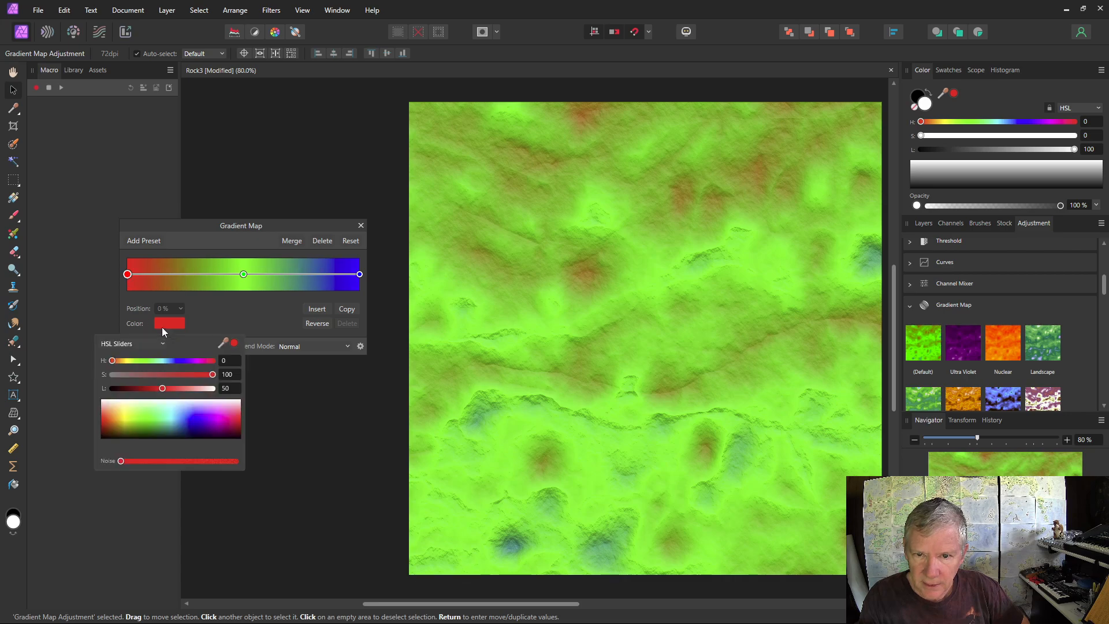
{"action": "left_click_drag", "start_coordinate": [164, 388], "coordinate": [114, 363]}
{"action": "left_click_drag", "start_coordinate": [212, 375], "coordinate": [125, 375]}
{"action": "left_click", "coordinate": [114, 389]}
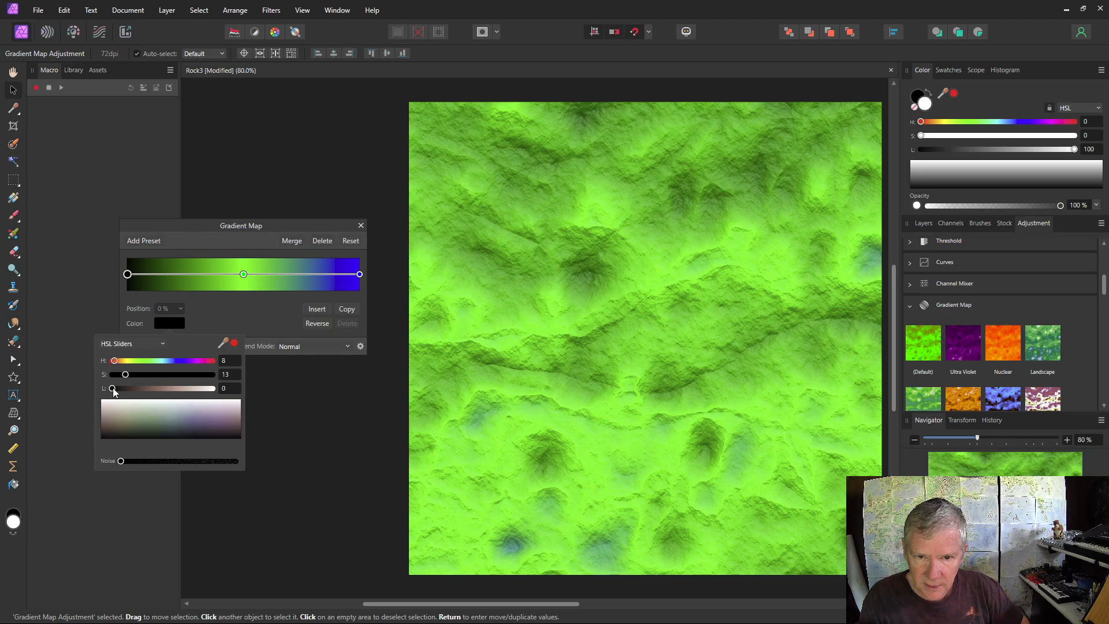
{"action": "left_click", "coordinate": [120, 392]}
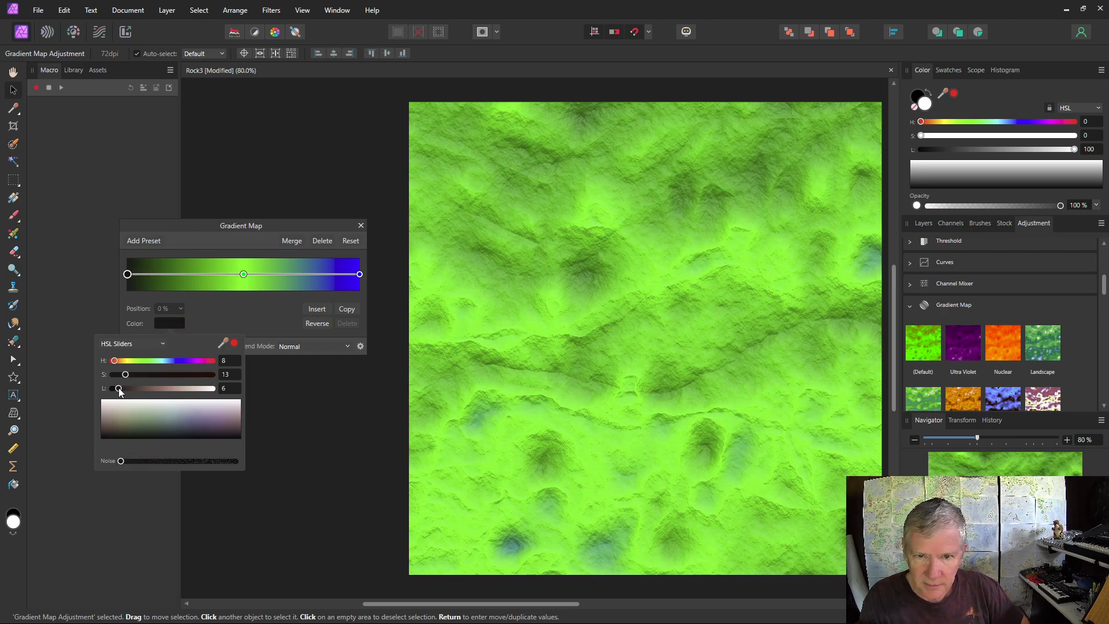
- Set the gradient's 100% stop to a pale cream colour with hue 23
{"action": "left_click", "coordinate": [359, 275]}
{"action": "left_click", "coordinate": [360, 275]}
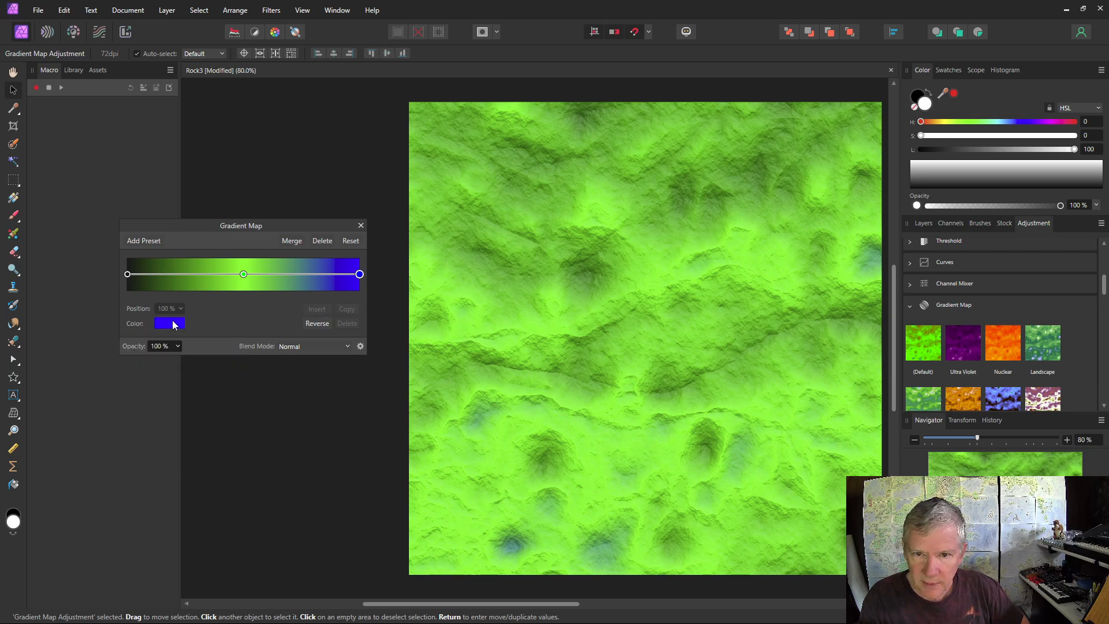
{"action": "left_click", "coordinate": [173, 324]}
{"action": "left_click_drag", "start_coordinate": [161, 388], "coordinate": [120, 363]}
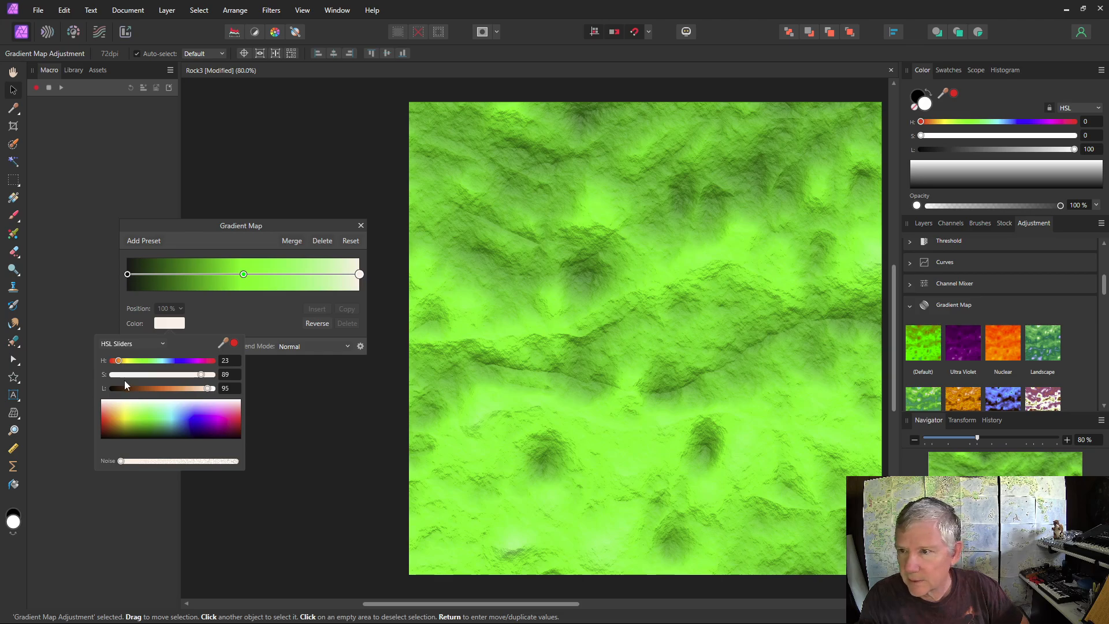
{"action": "left_click_drag", "start_coordinate": [209, 391], "coordinate": [204, 391]}
- Set the gradient's 50% stop to a muted brown with hue 25, saturation 19 and lightness 35
{"action": "left_click", "coordinate": [241, 275]}
{"action": "left_click", "coordinate": [243, 273]}
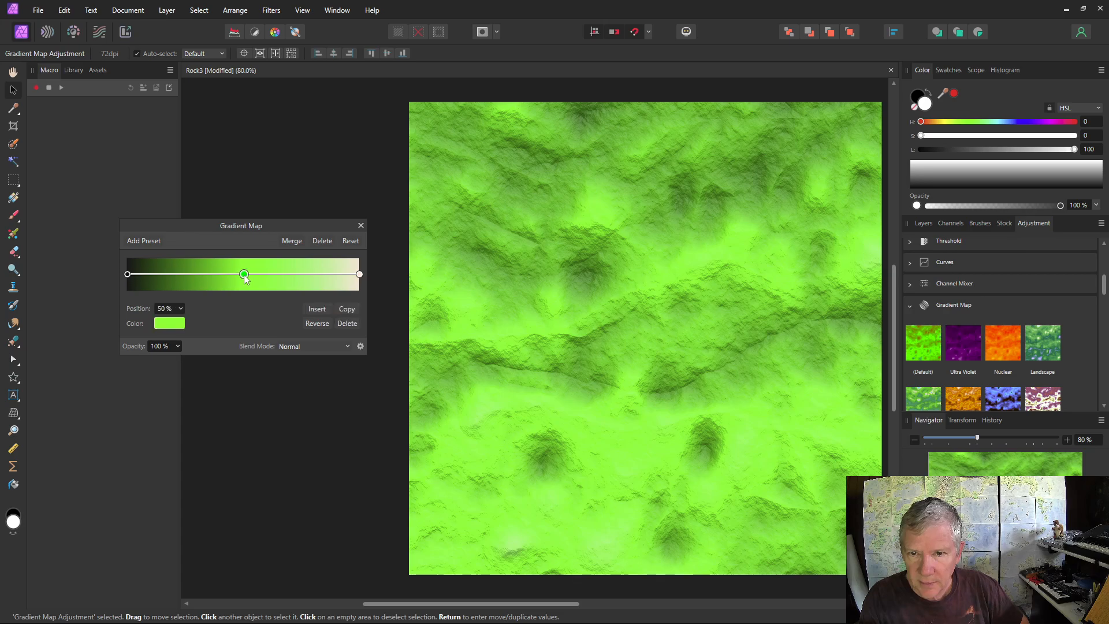
{"action": "left_click", "coordinate": [175, 325]}
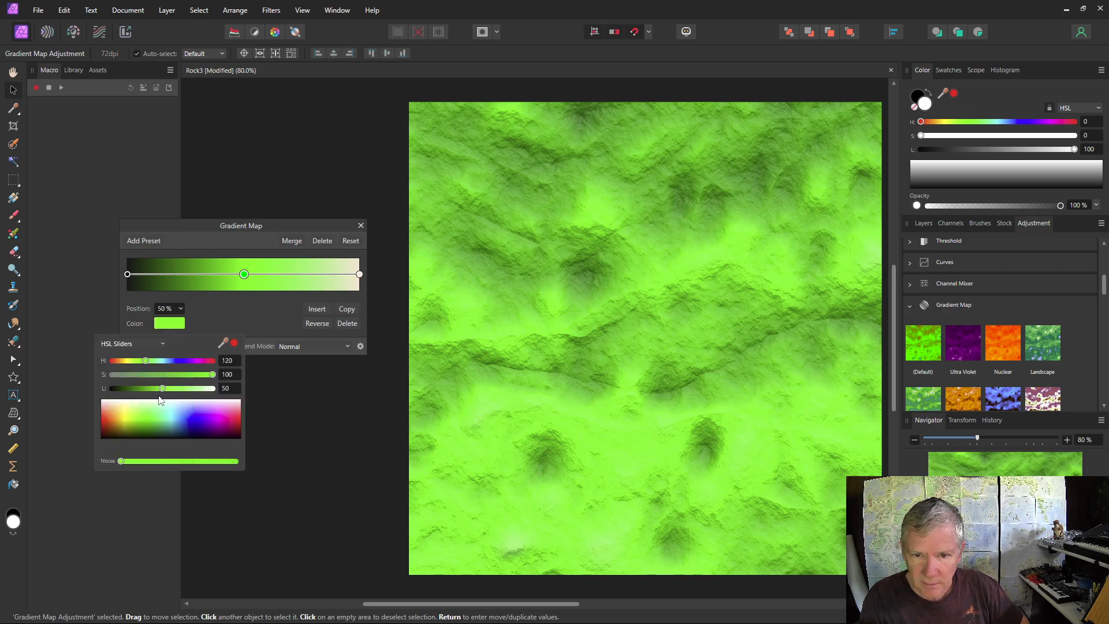
{"action": "left_click_drag", "start_coordinate": [145, 362], "coordinate": [120, 363]}
{"action": "left_click_drag", "start_coordinate": [213, 375], "coordinate": [148, 389]}
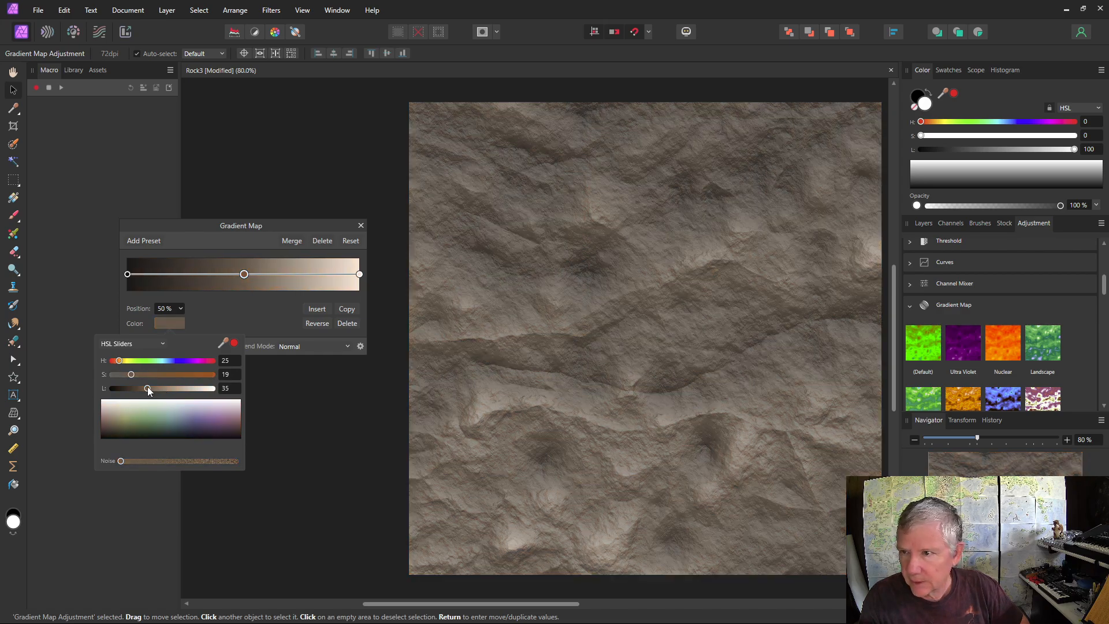
- Add a gradient stop at 75% in a light tan with hue 31, saturation 41 and lightness 71
{"action": "left_click", "coordinate": [301, 277]}
{"action": "left_click", "coordinate": [300, 274]}
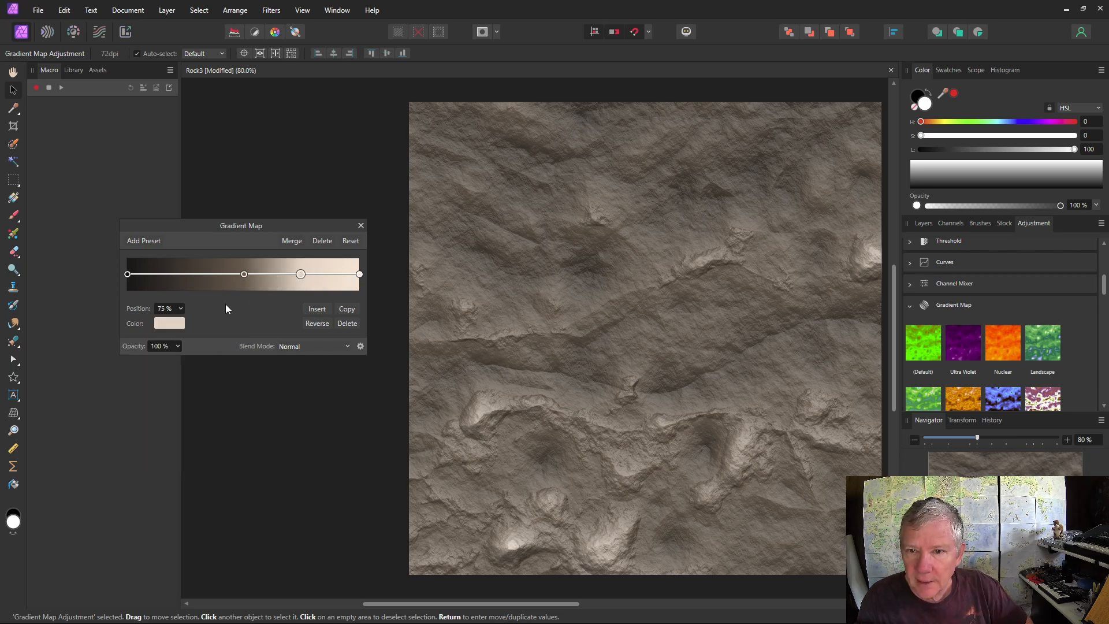
{"action": "left_click", "coordinate": [172, 323]}
{"action": "left_click_drag", "start_coordinate": [197, 389], "coordinate": [183, 390]}
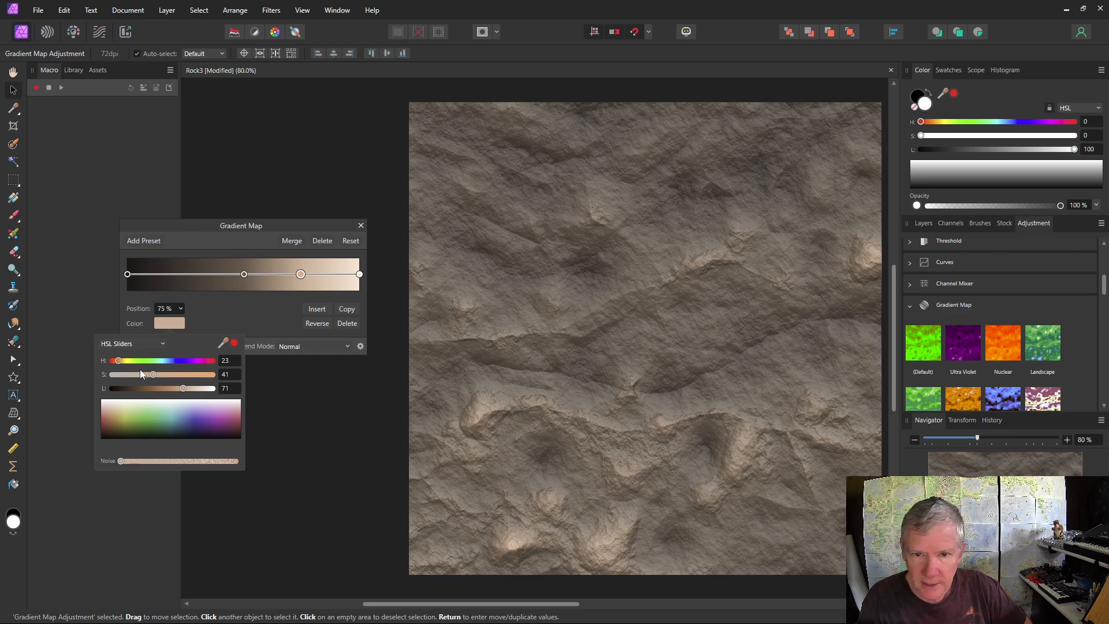
{"action": "left_click", "coordinate": [116, 361]}
{"action": "left_click_drag", "start_coordinate": [116, 364], "coordinate": [122, 365]}
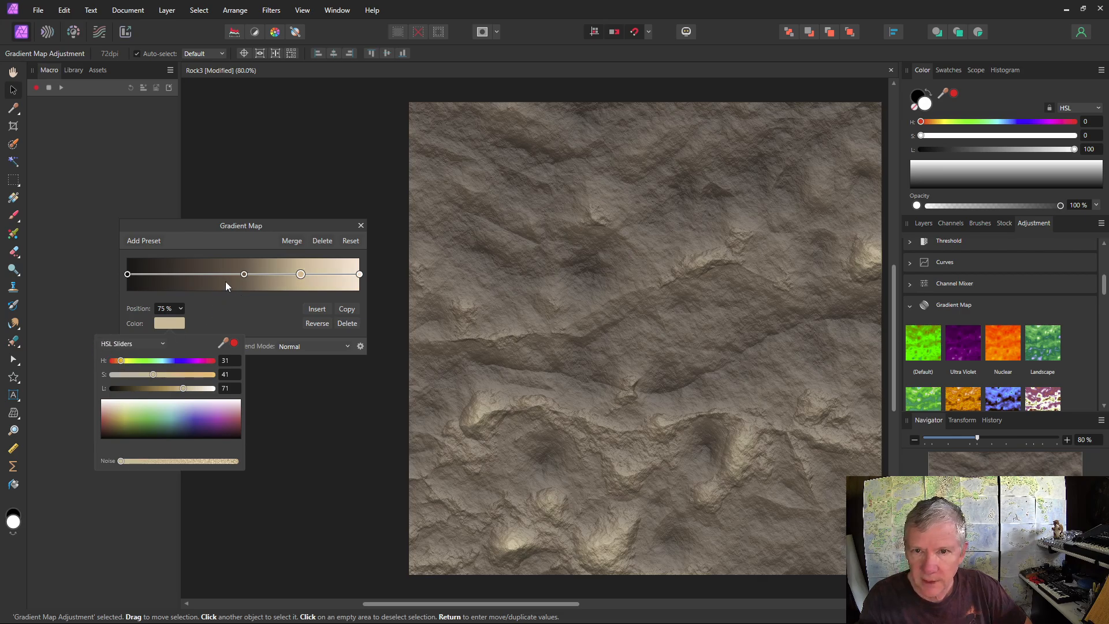
- Add a gradient stop at 30% in a dark brown with hue 24, saturation 32 and lightness 19
{"action": "left_click", "coordinate": [196, 273]}
{"action": "left_click", "coordinate": [196, 273]}
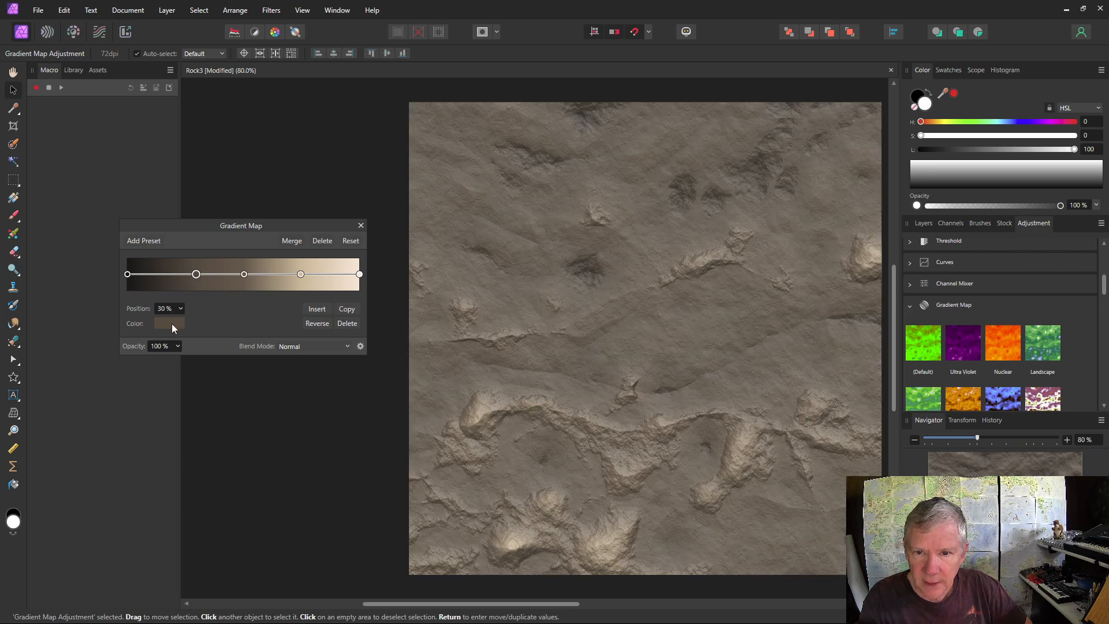
{"action": "left_click", "coordinate": [171, 324]}
{"action": "left_click_drag", "start_coordinate": [142, 389], "coordinate": [144, 379]}
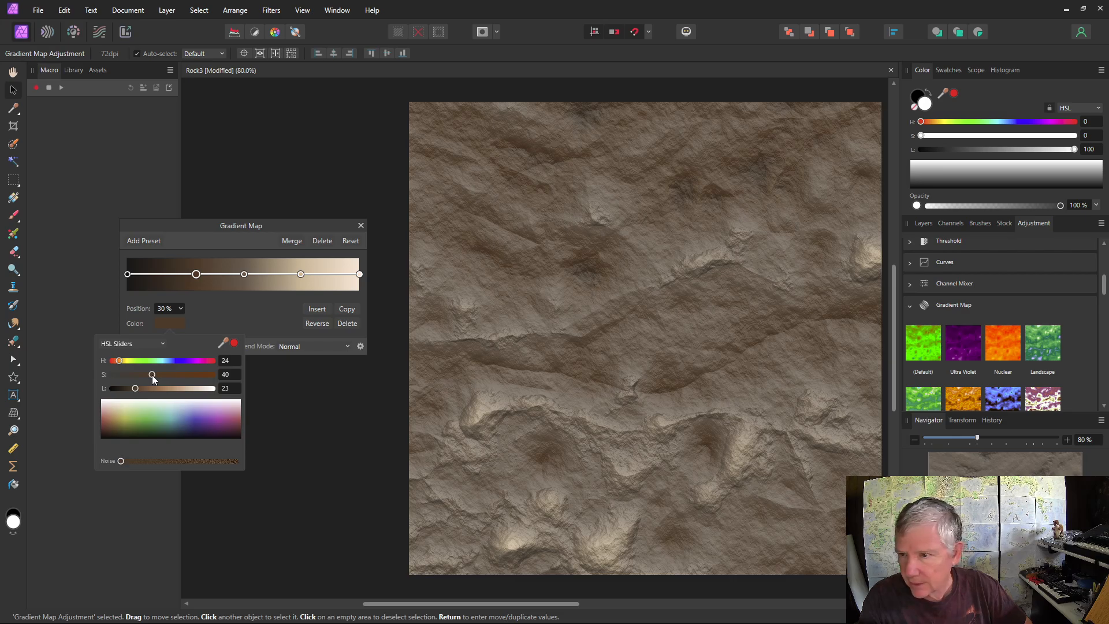
{"action": "left_click_drag", "start_coordinate": [152, 376], "coordinate": [132, 393]}
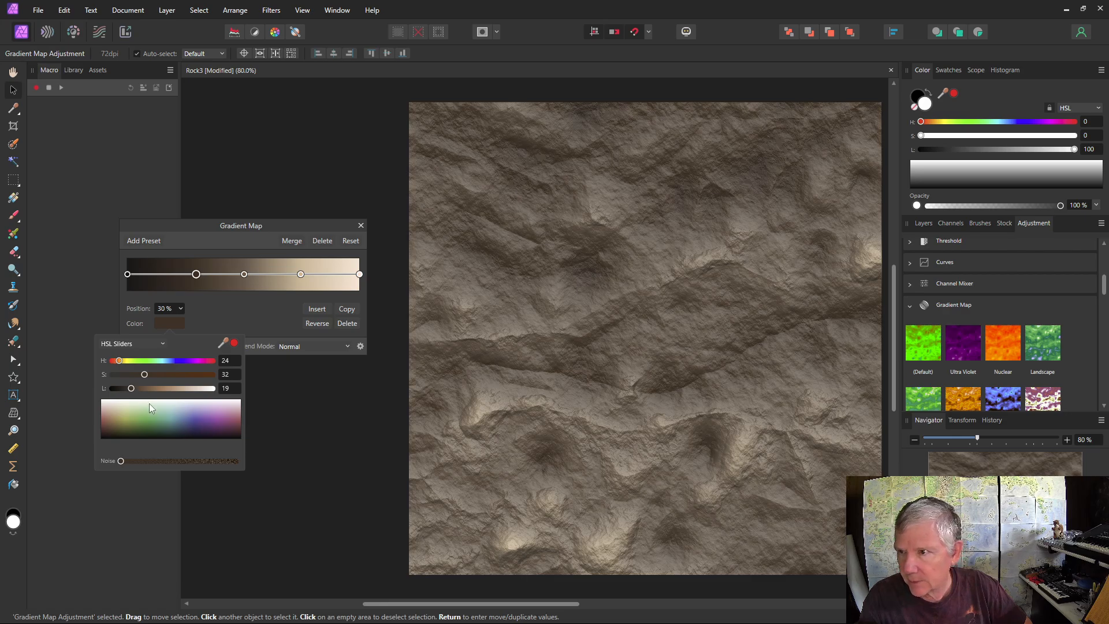
{"action": "left_click", "coordinate": [361, 225]}
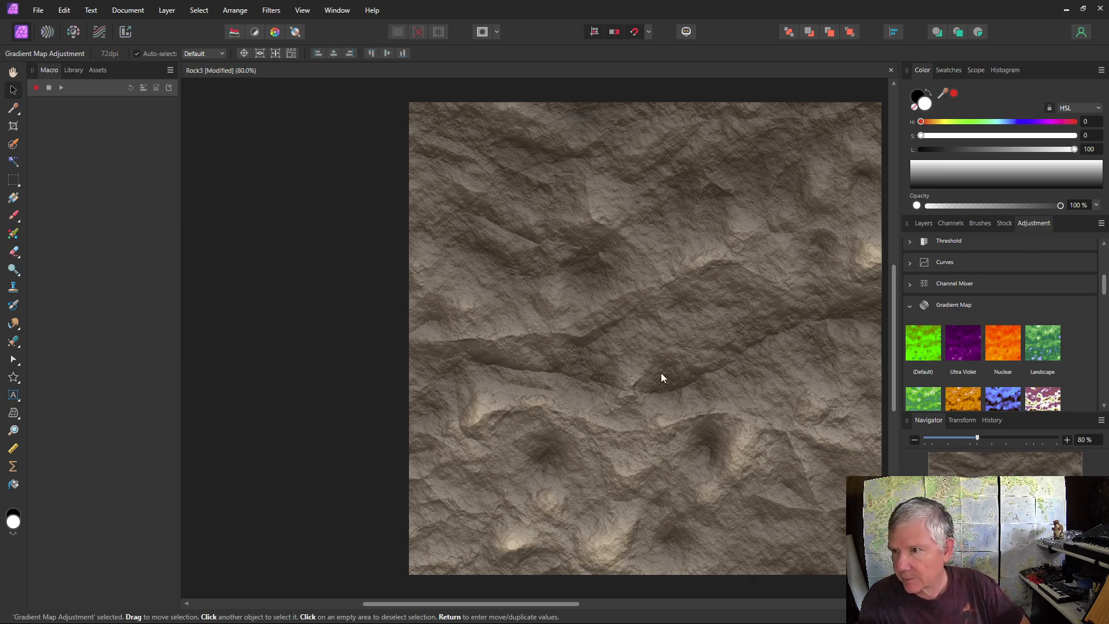
- Review the colour stops of the Gradient Map adjustment from its entry in the layer stack
{"action": "left_click", "coordinate": [923, 223]}
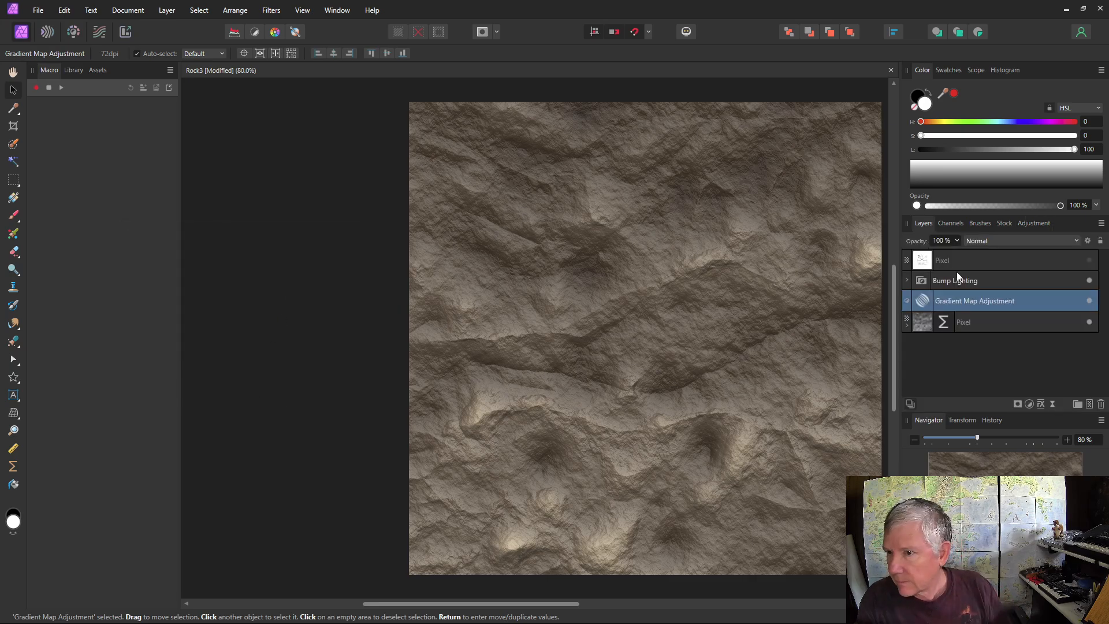
{"action": "double_click", "coordinate": [923, 302]}
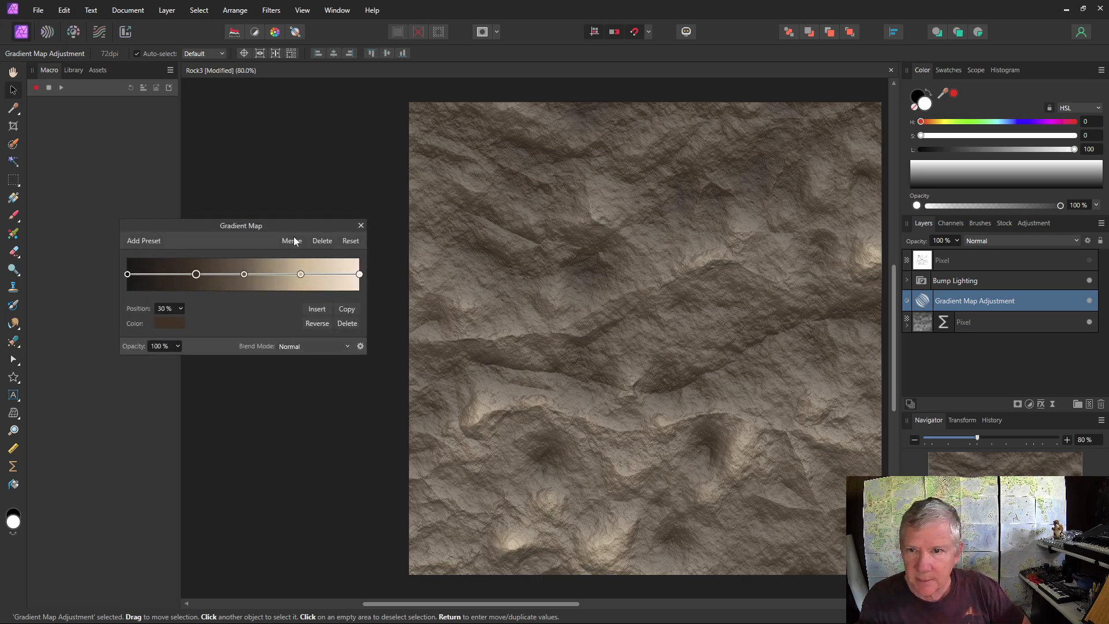
{"action": "left_click", "coordinate": [361, 225]}
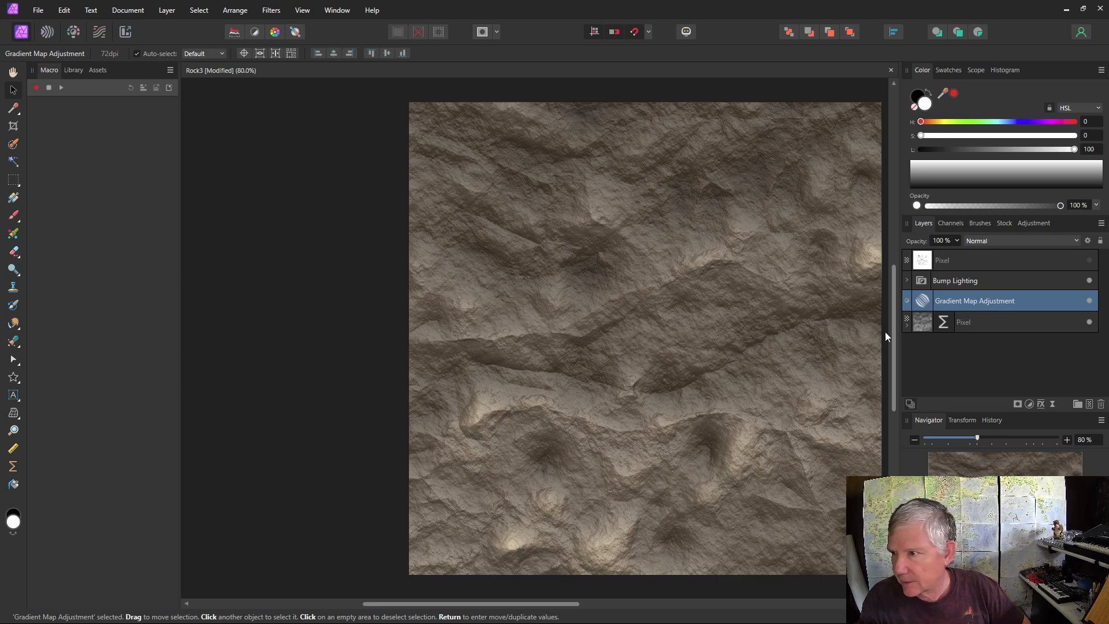
- Set the live procedural texture's Scale to 11 and lower Smooth 2 slightly
{"action": "double_click", "coordinate": [943, 322]}
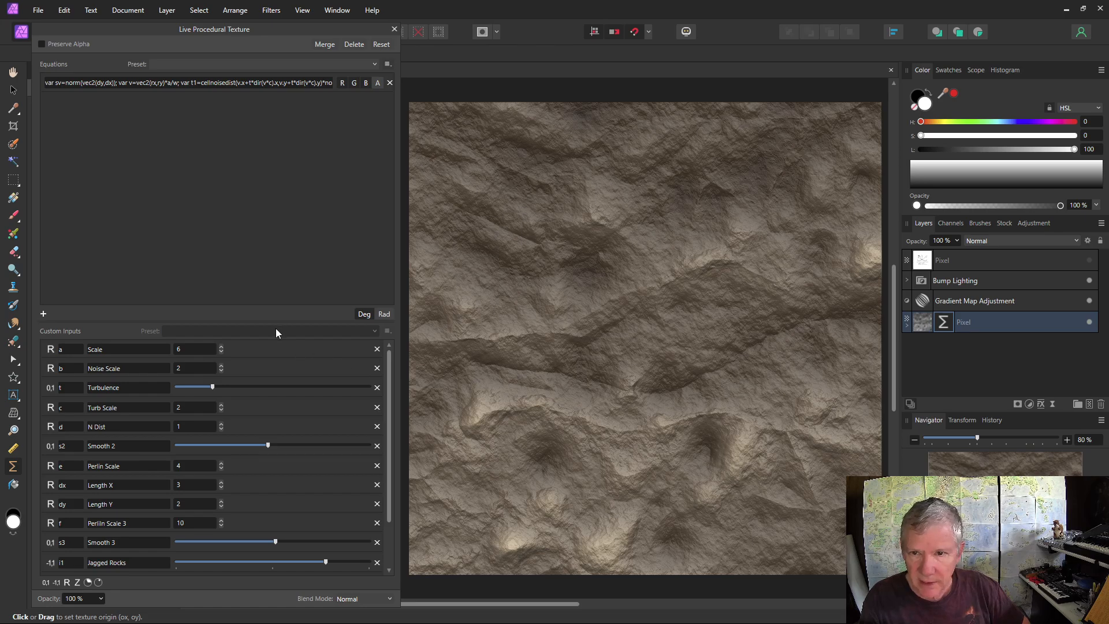
{"action": "left_click_drag", "start_coordinate": [271, 320], "coordinate": [222, 184]}
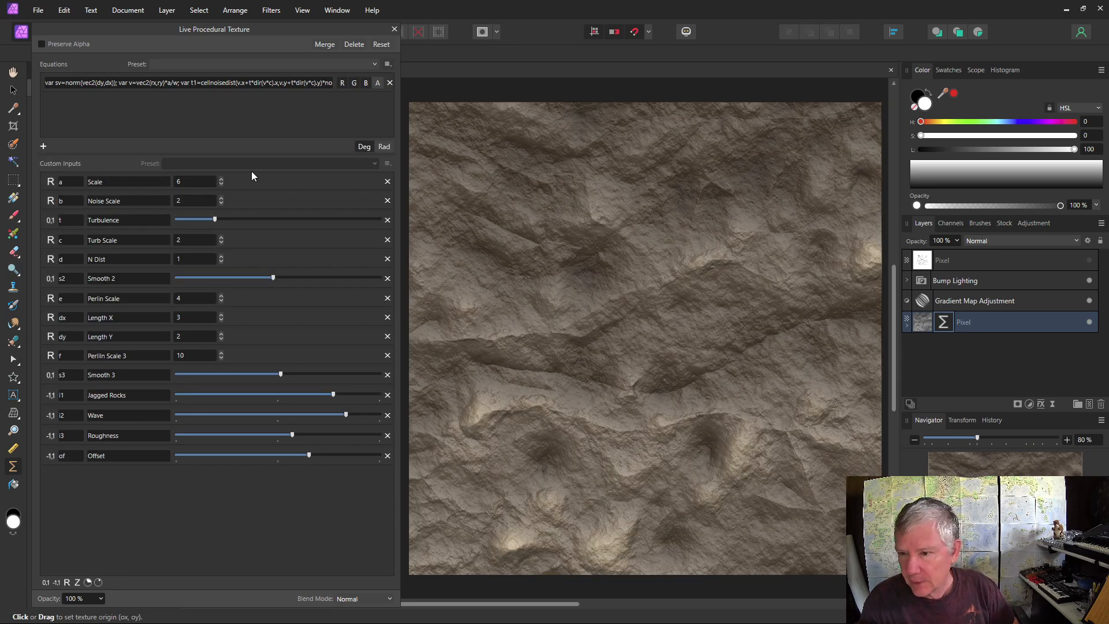
{"action": "left_click", "coordinate": [222, 178]}
{"action": "left_click", "coordinate": [222, 177]}
{"action": "left_click", "coordinate": [221, 177]}
{"action": "left_click", "coordinate": [222, 177]}
{"action": "left_click", "coordinate": [222, 177]}
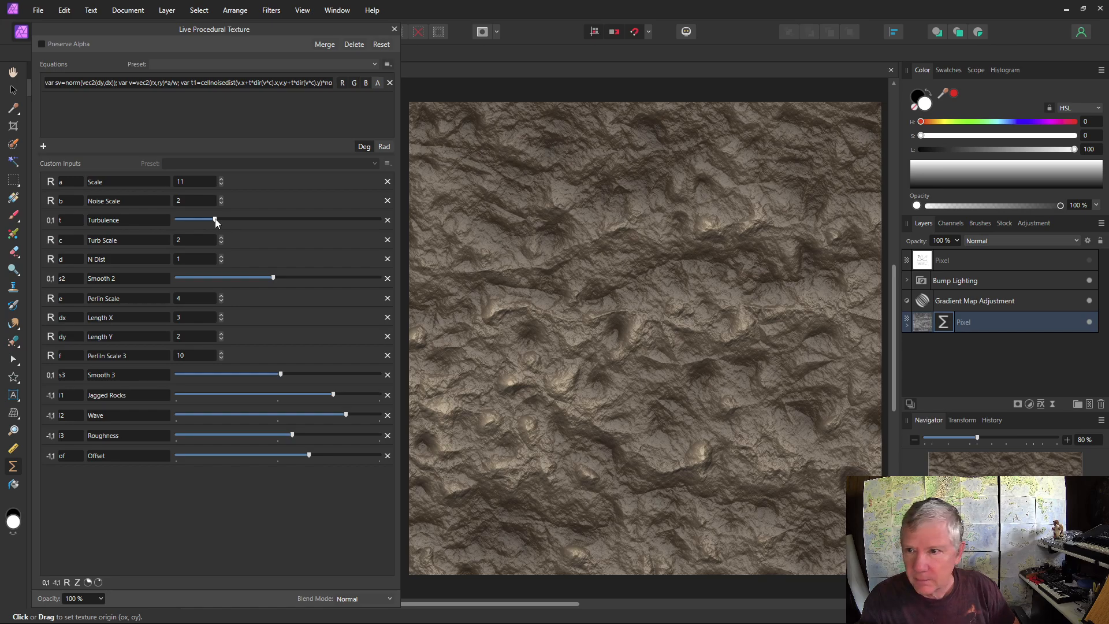
{"action": "mouse_move", "coordinate": [273, 280]}
{"action": "left_mouse_down"}
{"action": "mouse_move", "coordinate": [249, 280]}
{"action": "mouse_move", "coordinate": [287, 281]}
{"action": "mouse_move", "coordinate": [266, 282]}
{"action": "left_mouse_up"}
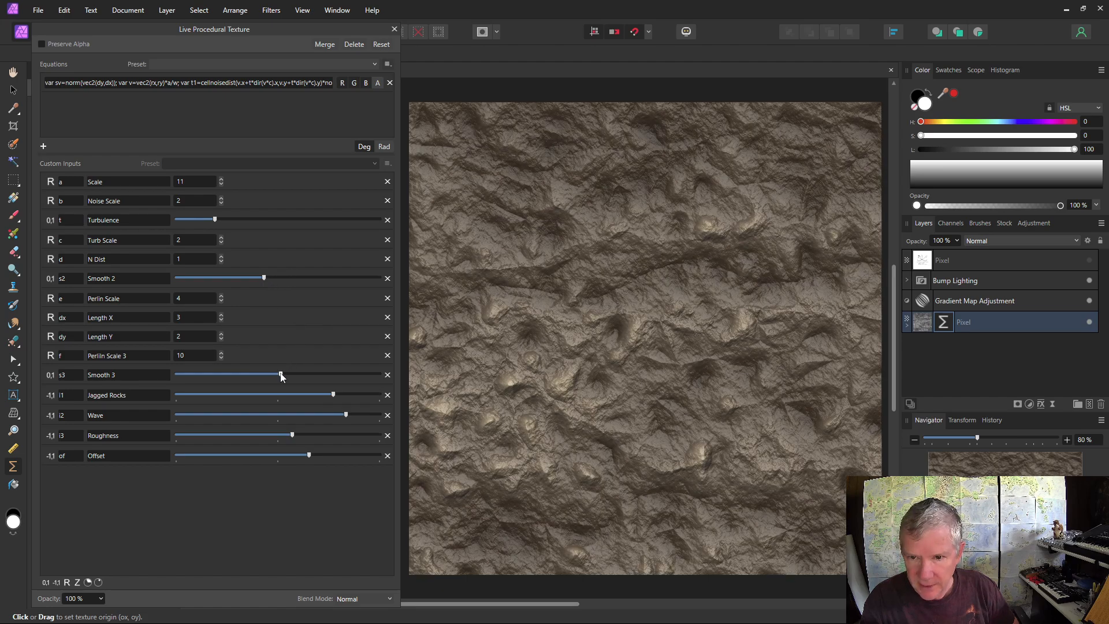
{"action": "left_click", "coordinate": [978, 282]}
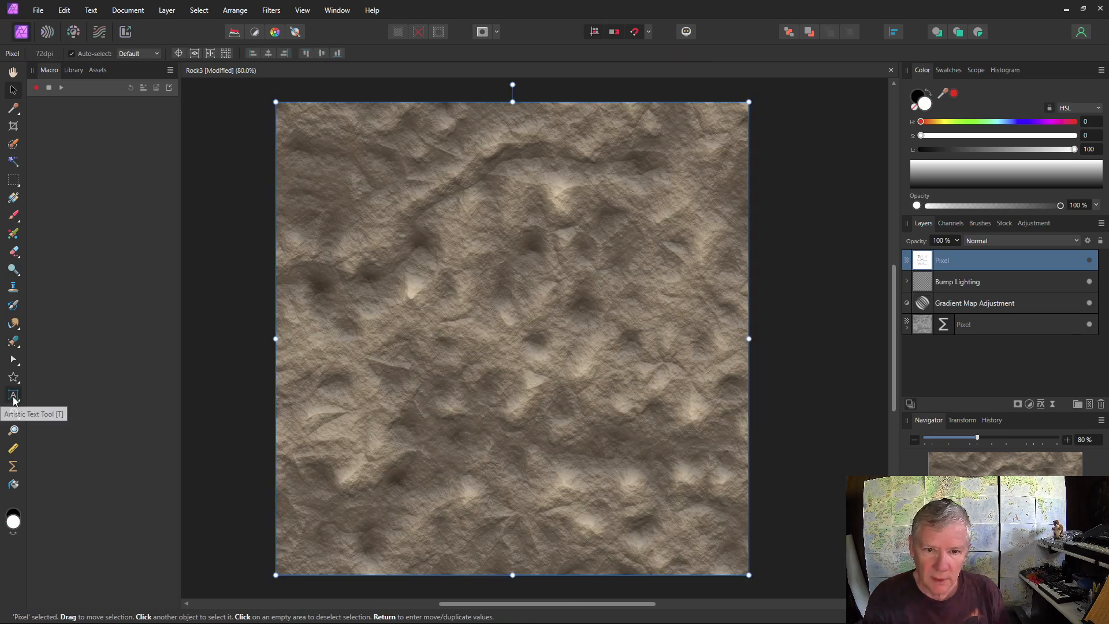
- Add white artistic text reading Rock in the African font at about 305 pt across the middle of the texture
{"action": "left_click", "coordinate": [13, 395]}
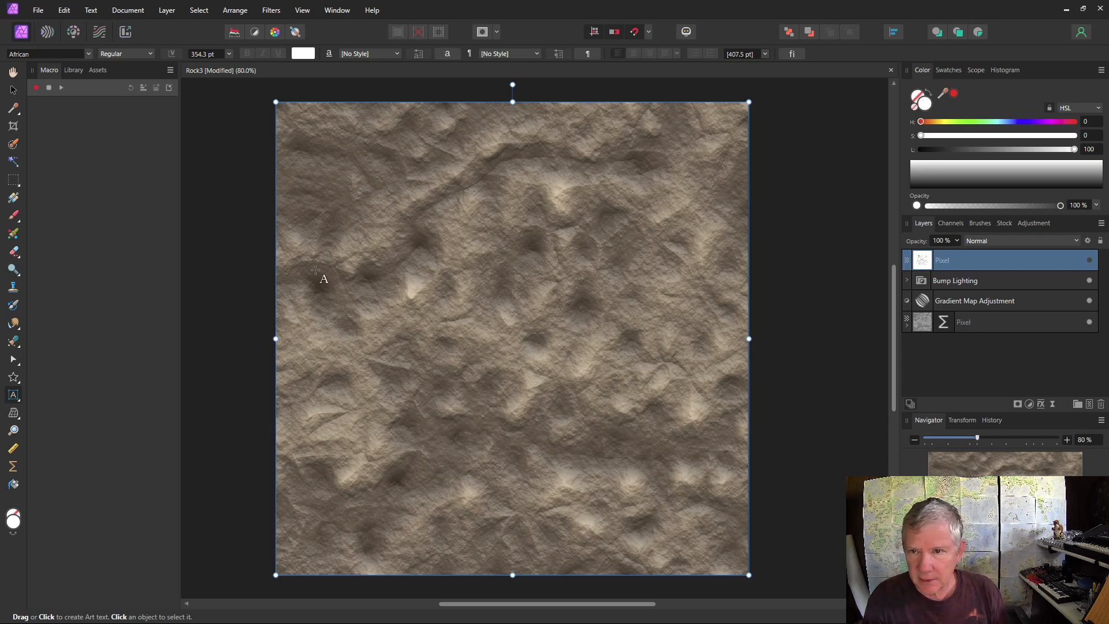
{"action": "left_click_drag", "start_coordinate": [312, 267], "coordinate": [354, 358]}
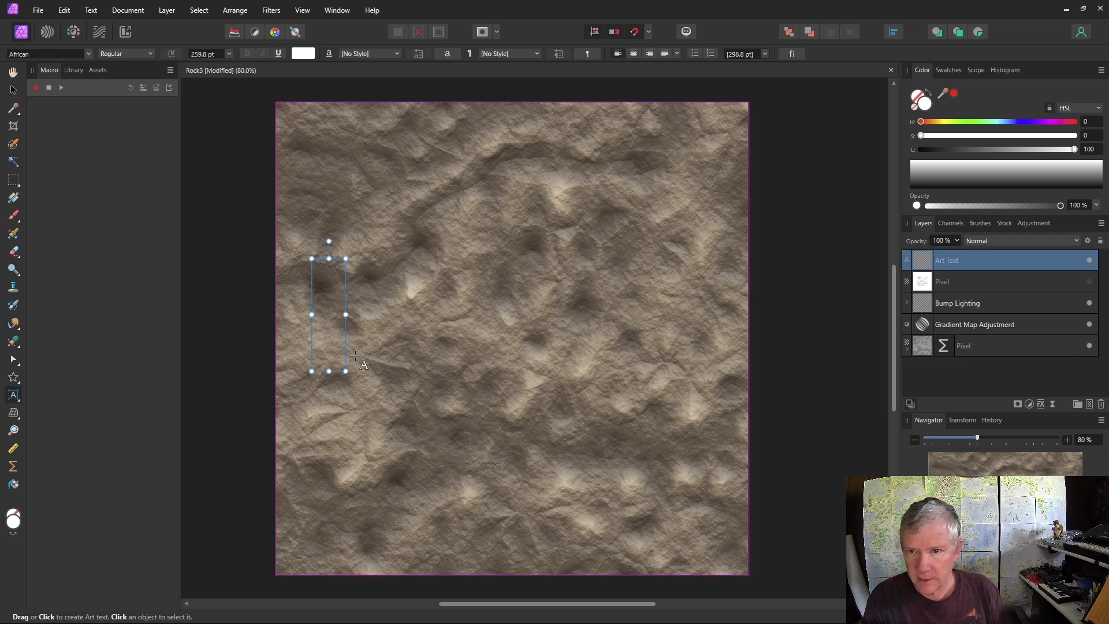
{"action": "type", "text": "Rock"}
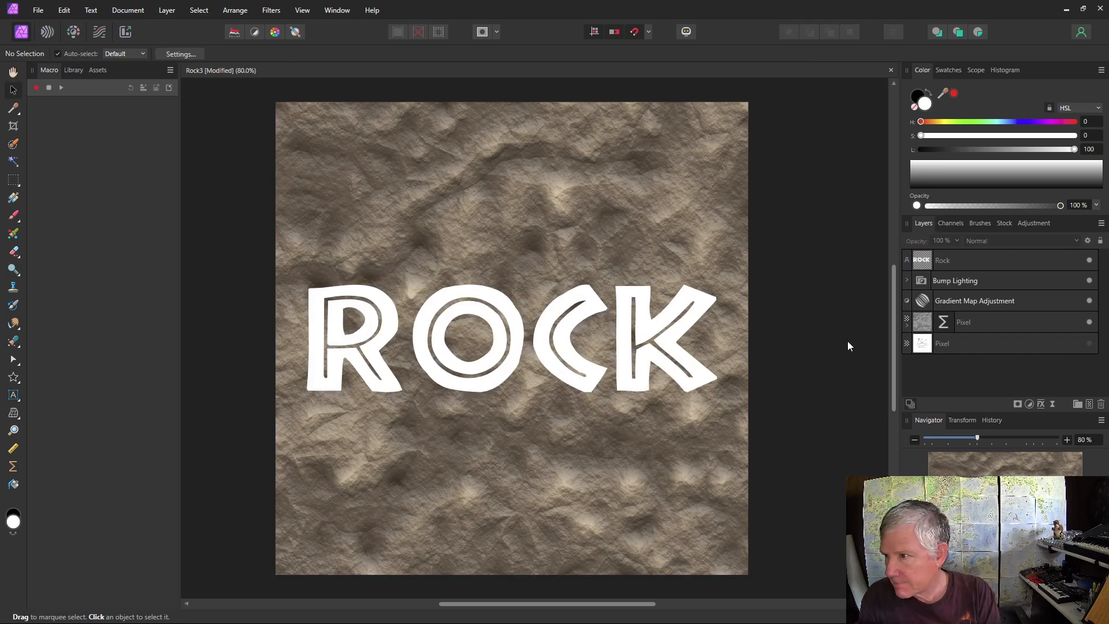
- Apply a live Displace filter to the Rock text with its map loaded from the layers beneath and a strength of 17.8 px
{"action": "left_click", "coordinate": [682, 337]}
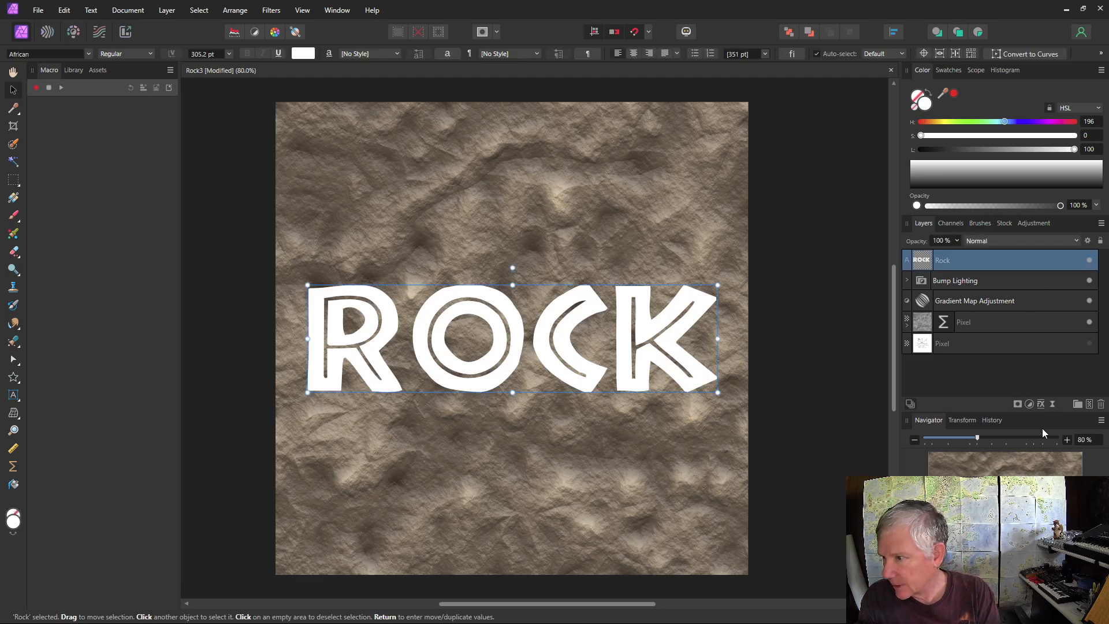
{"action": "left_click", "coordinate": [1052, 404]}
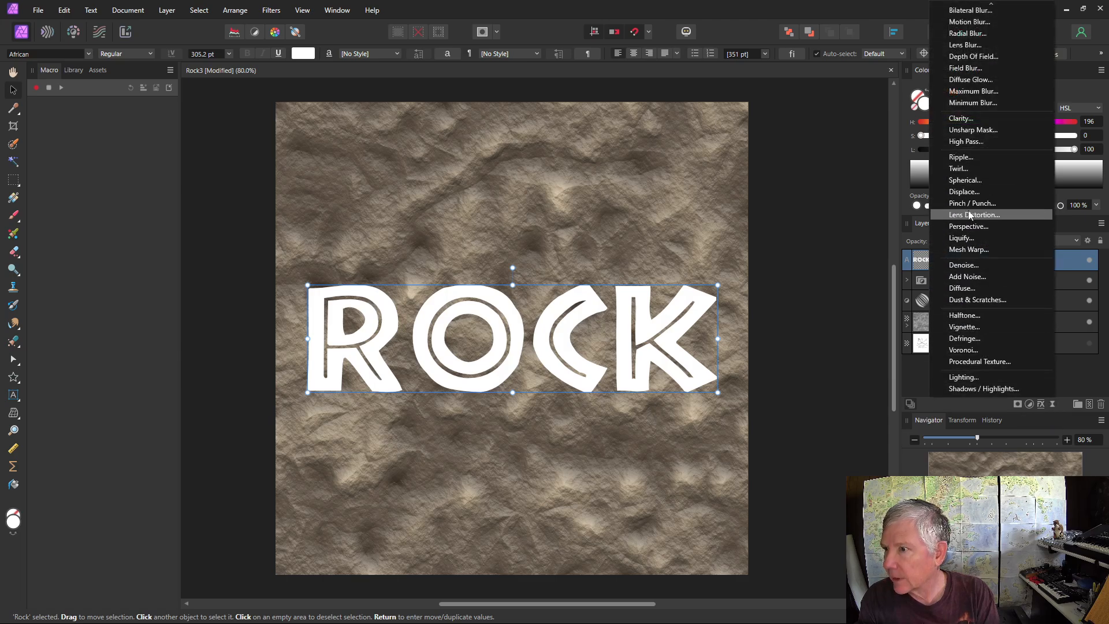
{"action": "left_click", "coordinate": [964, 192]}
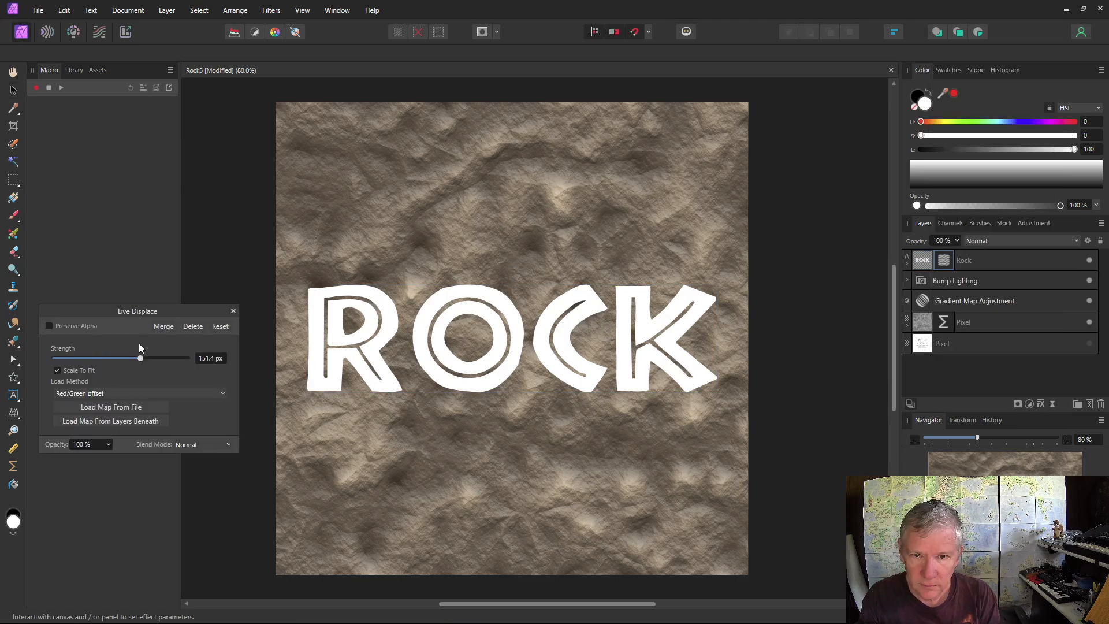
{"action": "left_click_drag", "start_coordinate": [141, 360], "coordinate": [130, 360]}
{"action": "left_click", "coordinate": [113, 422]}
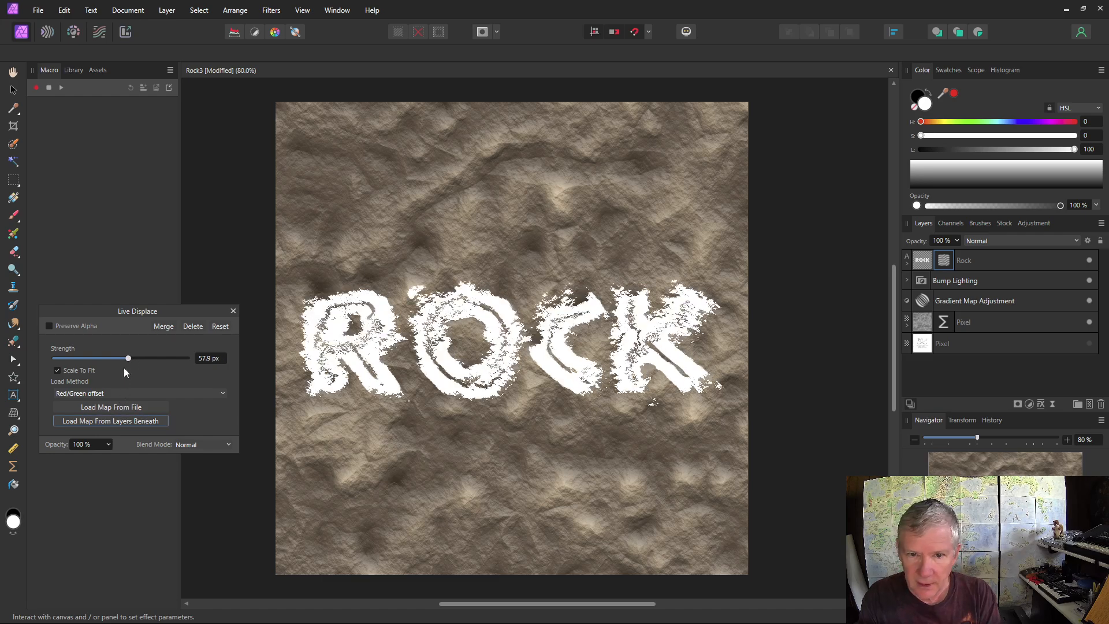
{"action": "mouse_move", "coordinate": [128, 359]}
{"action": "left_mouse_down"}
{"action": "mouse_move", "coordinate": [141, 359]}
{"action": "mouse_move", "coordinate": [124, 359]}
{"action": "left_mouse_up"}
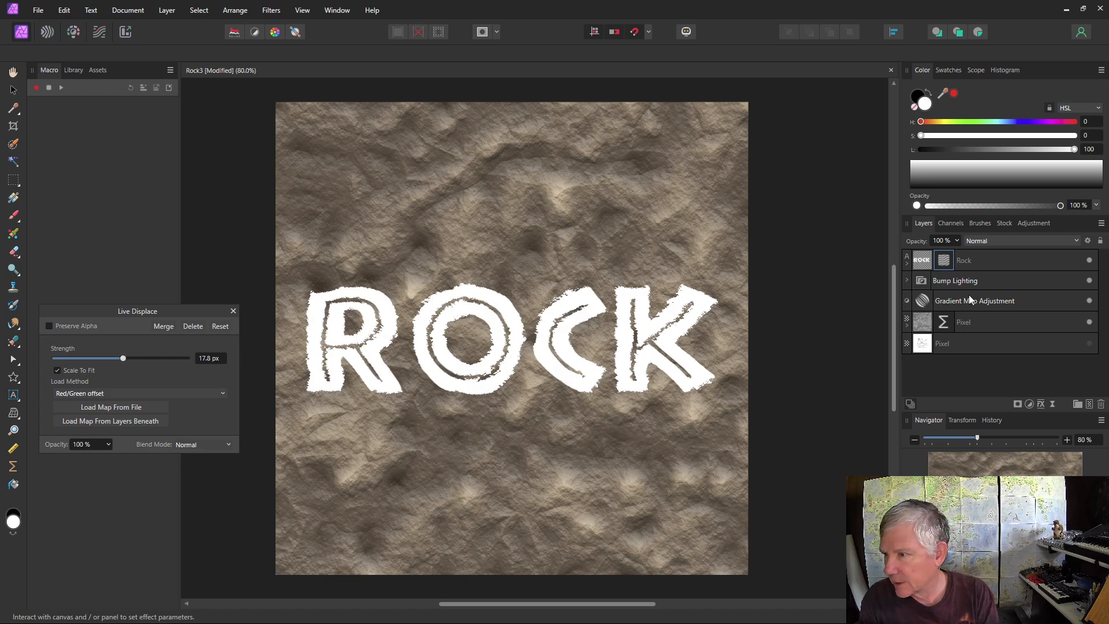
- With Bump Lighting hidden, reload the displacement map from the layers beneath and set the strength to 20 px
{"action": "left_click", "coordinate": [1090, 280]}
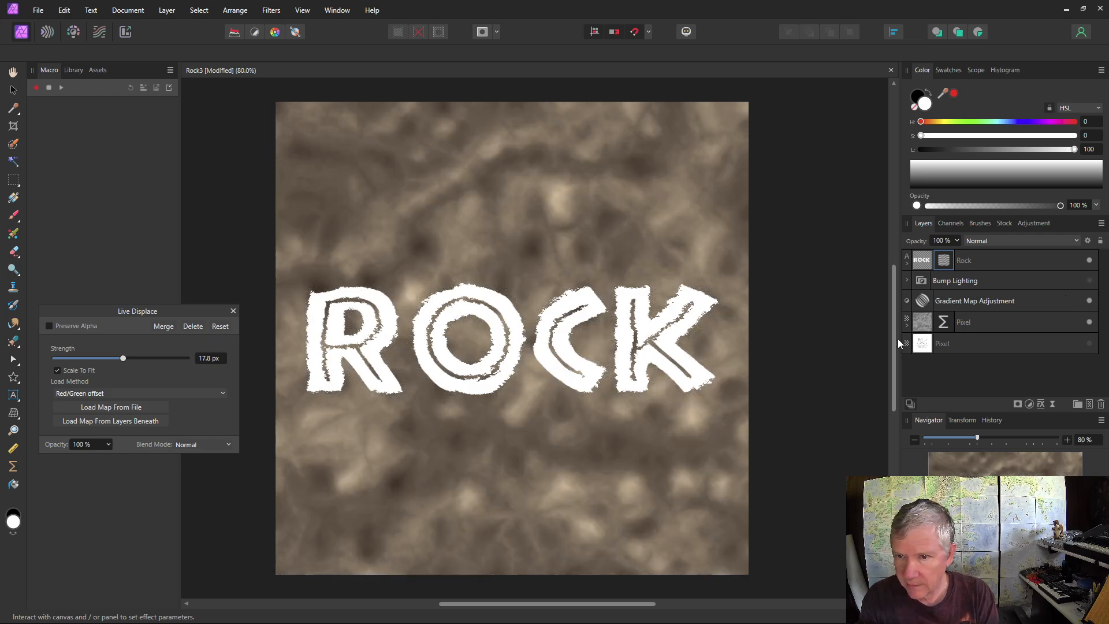
{"action": "left_click", "coordinate": [116, 420]}
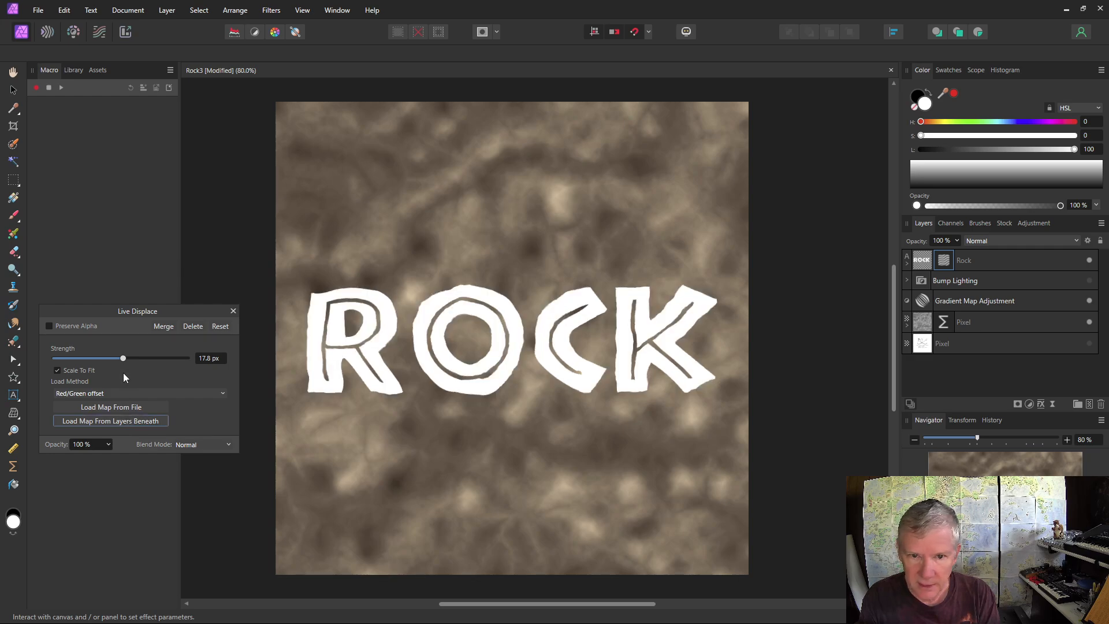
{"action": "left_click_drag", "start_coordinate": [122, 359], "coordinate": [123, 359]}
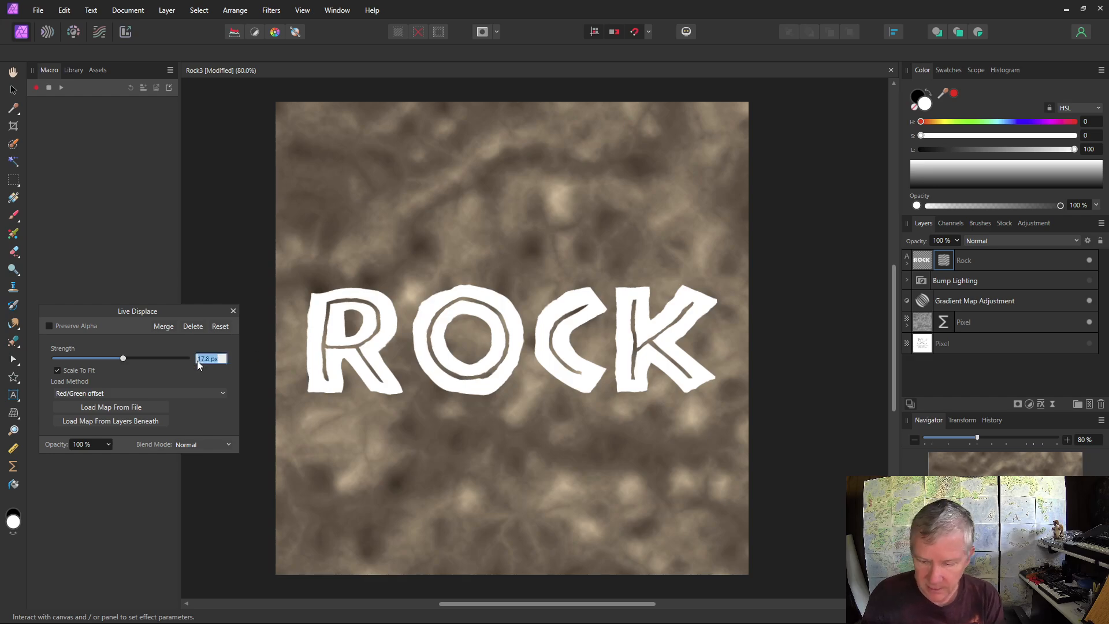
{"action": "type", "text": "20"}
{"action": "key", "text": "Return"}
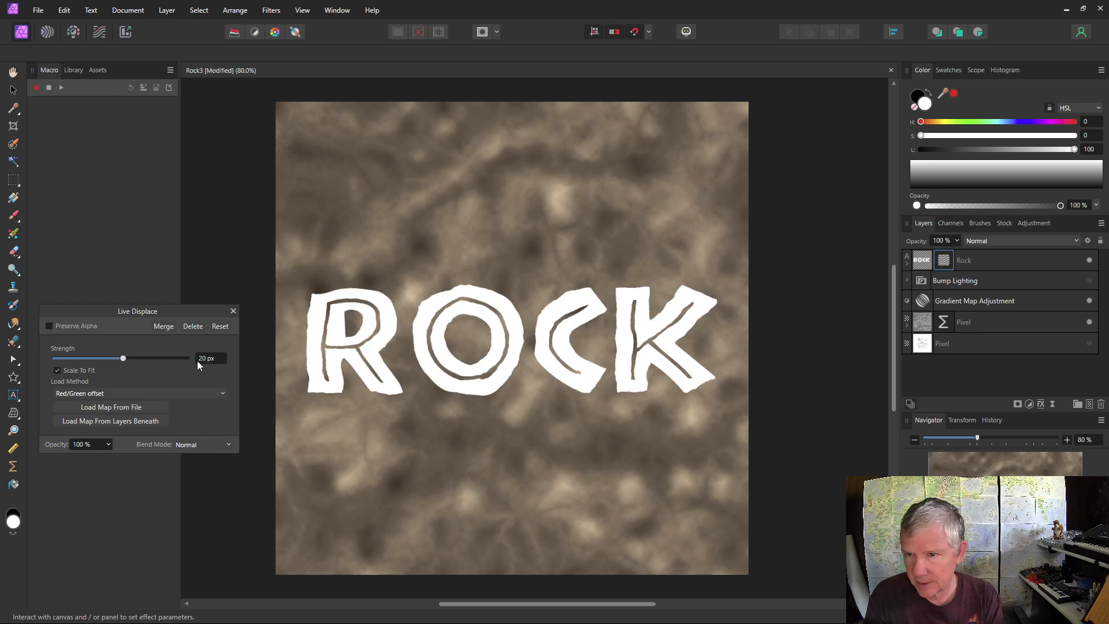
{"action": "left_click", "coordinate": [233, 311]}
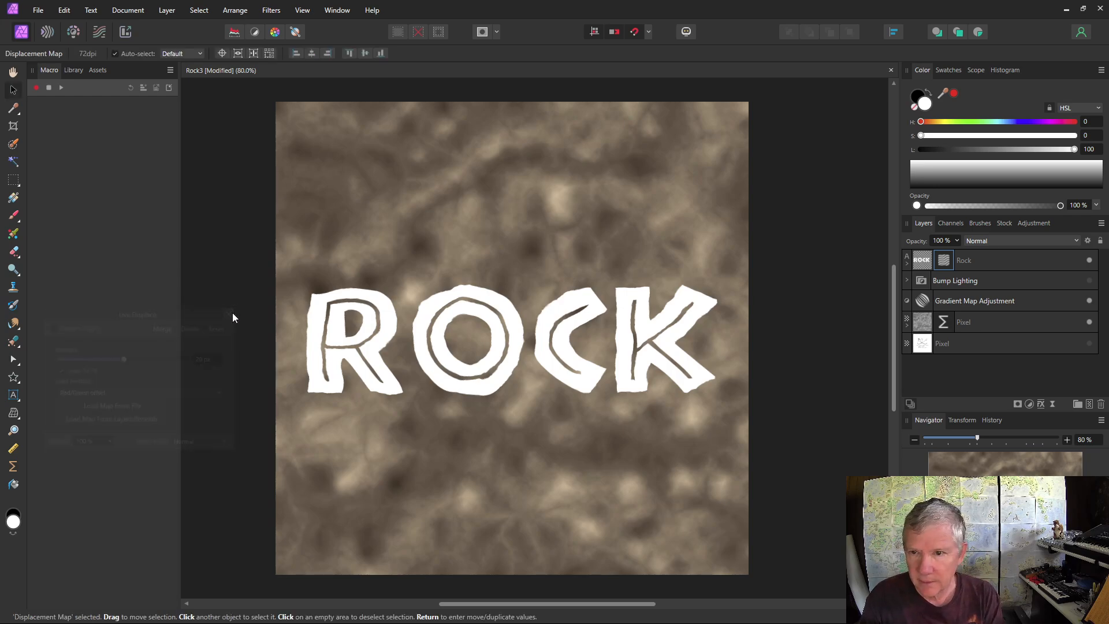
- Show the Bump Lighting group again and hide the Rock text layer
{"action": "left_click", "coordinate": [1090, 281]}
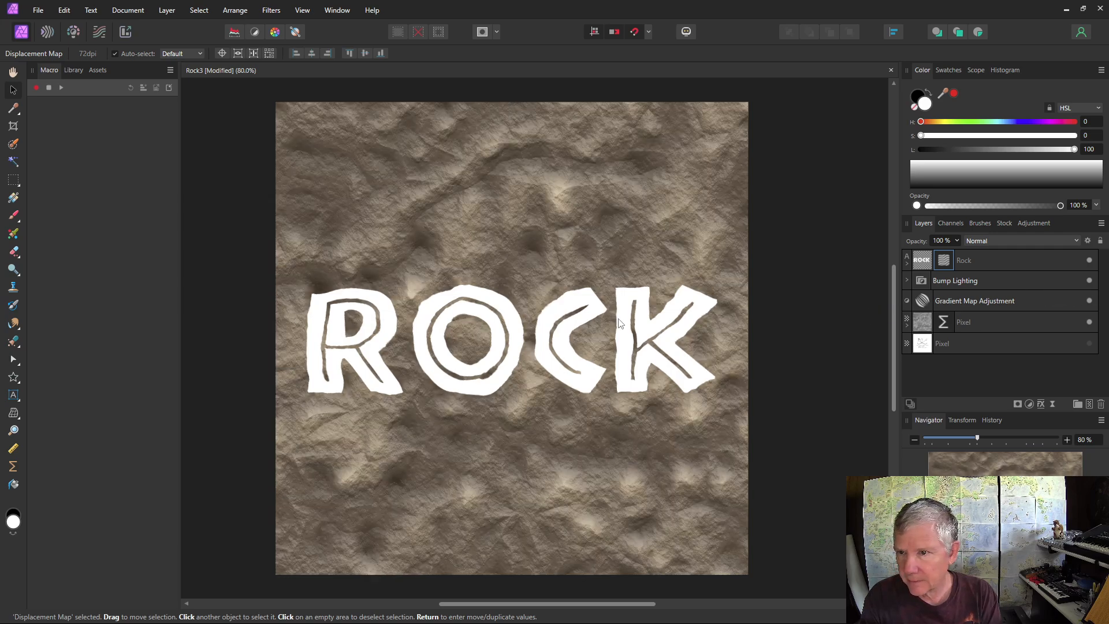
{"action": "left_click", "coordinate": [925, 264]}
{"action": "left_click", "coordinate": [1090, 260]}
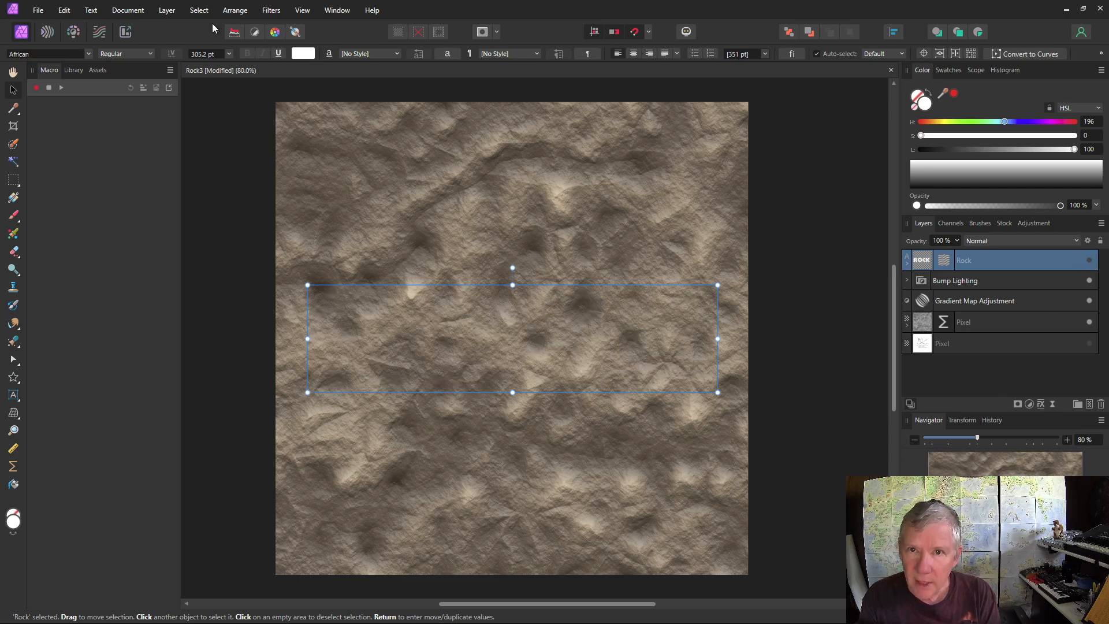
- Merge the visible layers into a new pixel layer and apply the hidden Rock text layer to it as a mask
{"action": "left_click", "coordinate": [167, 10]}
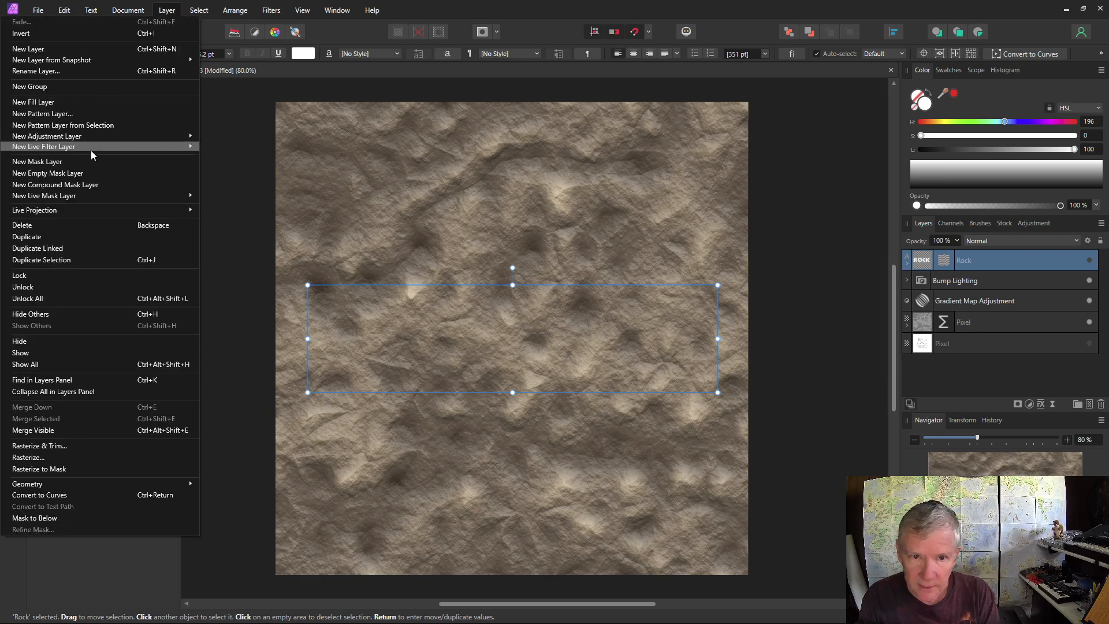
{"action": "left_click", "coordinate": [38, 429]}
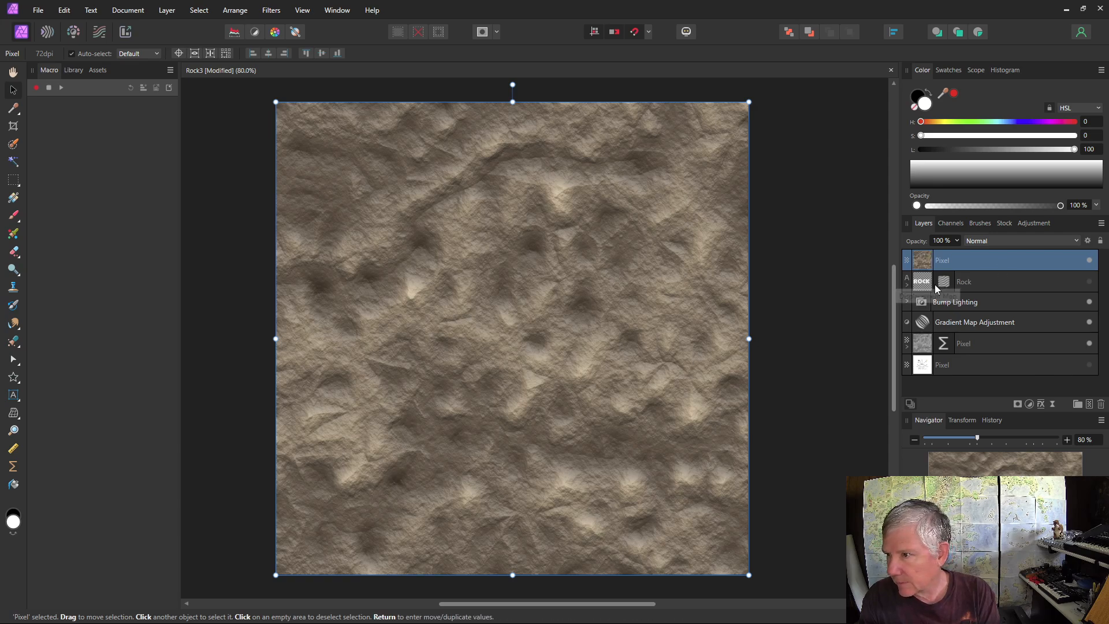
{"action": "left_click_drag", "start_coordinate": [921, 287], "coordinate": [925, 264]}
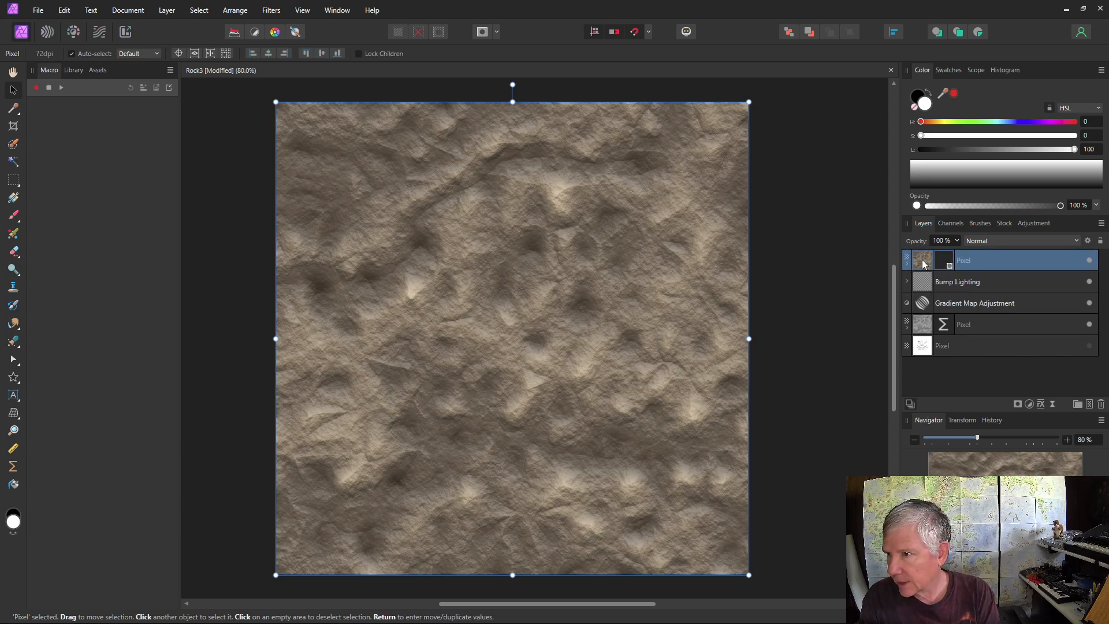
- Make the nested Rock text mask visible and set the masked pixel layer's blend mode to Screen
{"action": "double_click", "coordinate": [997, 263]}
{"action": "left_click", "coordinate": [907, 264]}
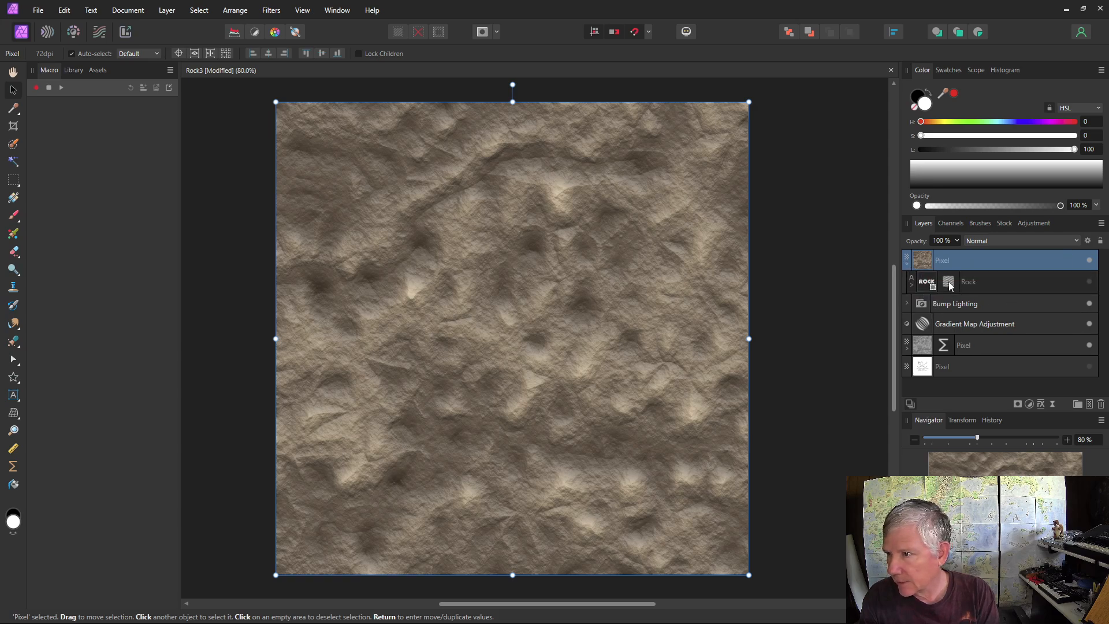
{"action": "double_click", "coordinate": [991, 260]}
{"action": "left_click", "coordinate": [907, 264]}
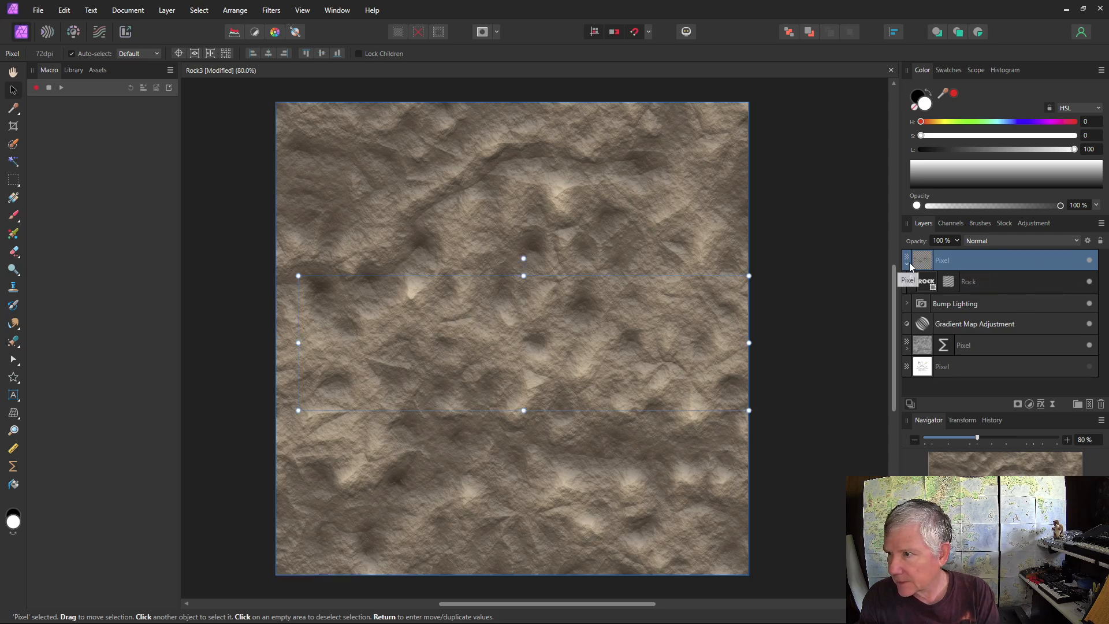
{"action": "left_click", "coordinate": [983, 241]}
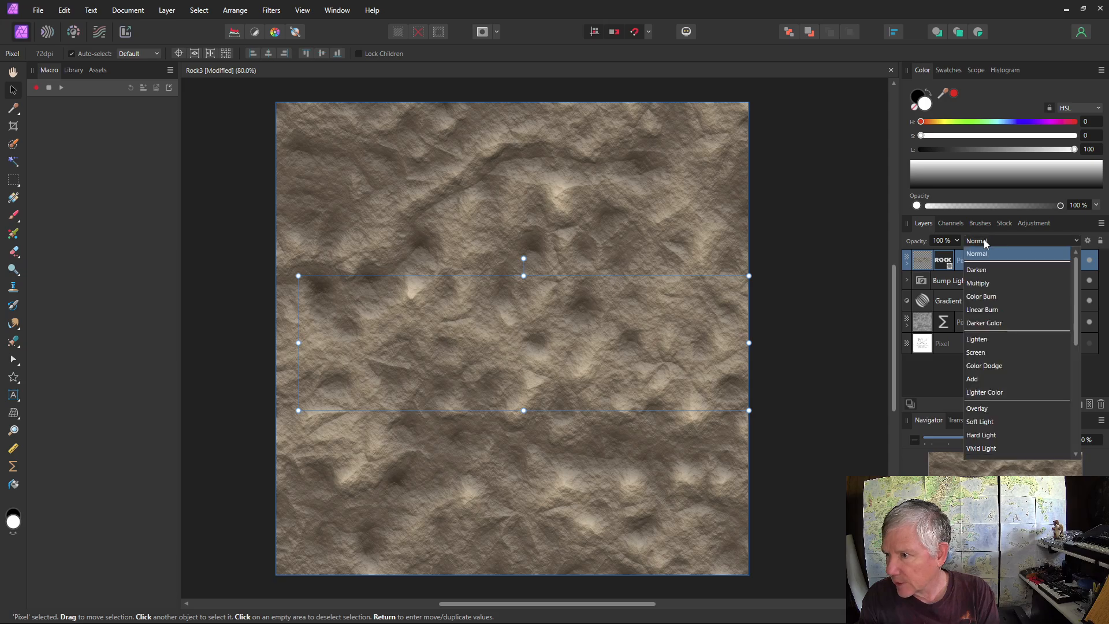
{"action": "left_click", "coordinate": [976, 352]}
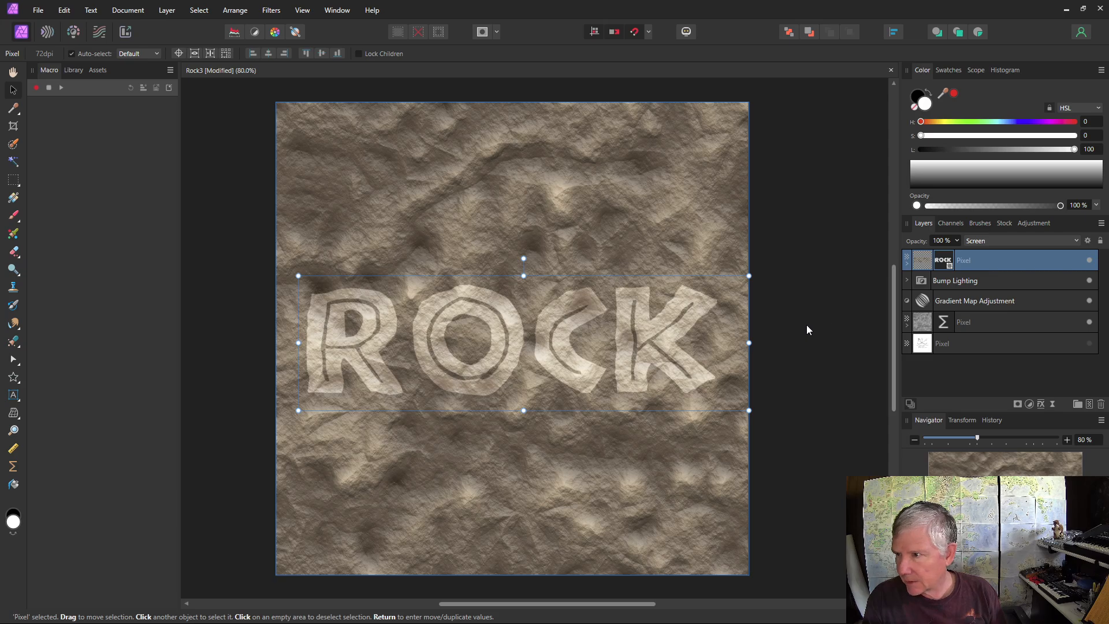
- Add a Multiply outer shadow to the masked Rock layer with 62% opacity, 36 px radius and 71% intensity, then deselect the layer
{"action": "left_click", "coordinate": [1041, 404]}
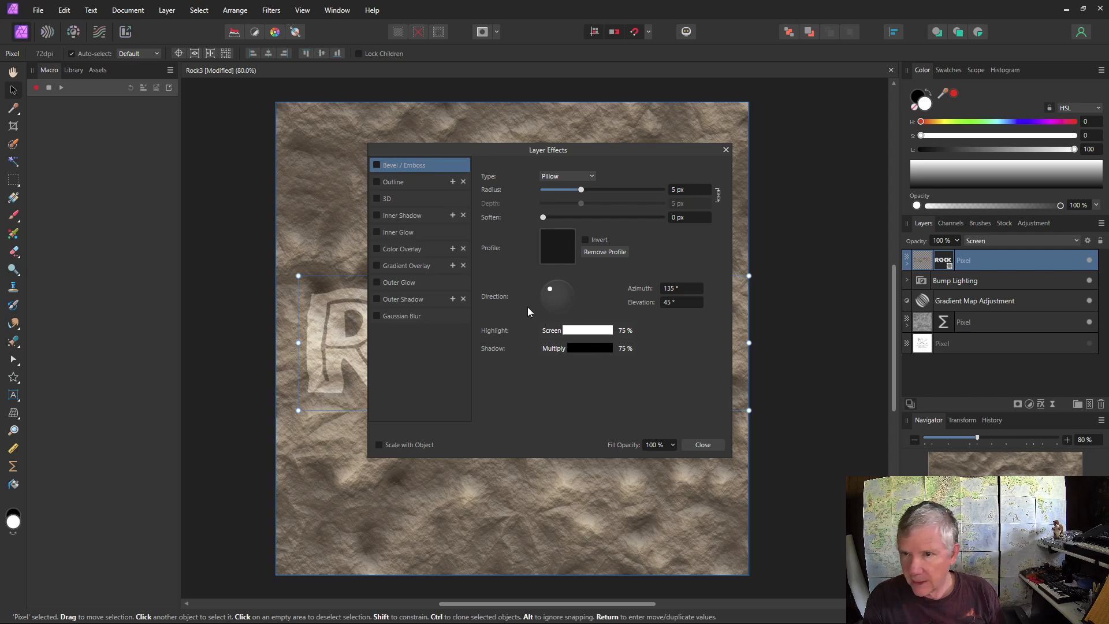
{"action": "left_click", "coordinate": [377, 299]}
{"action": "left_click_drag", "start_coordinate": [582, 148], "coordinate": [929, 105]}
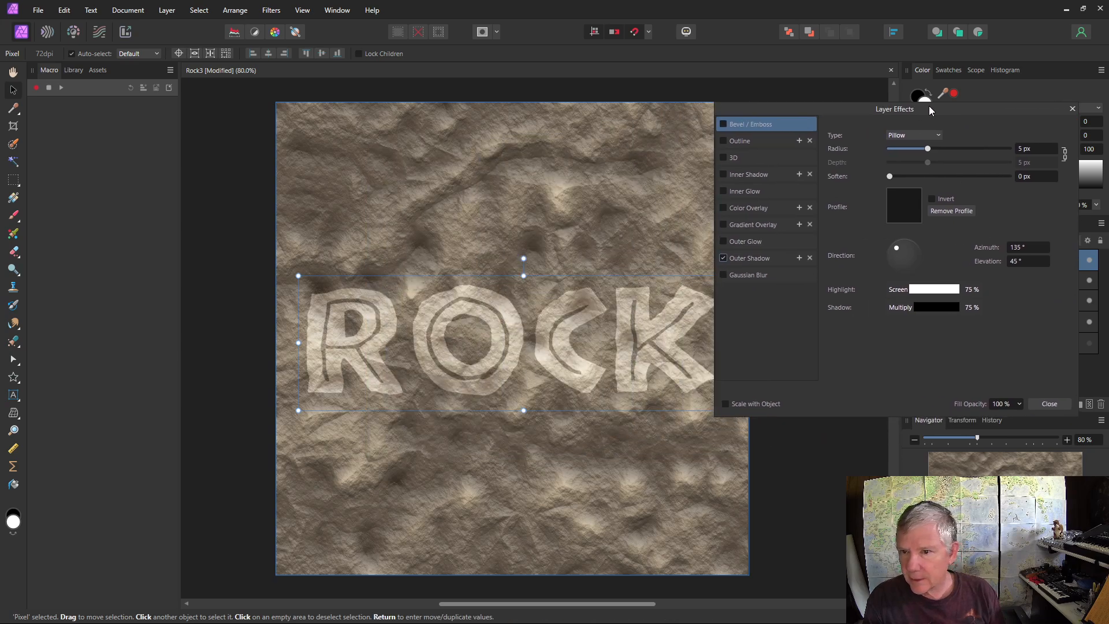
{"action": "left_click", "coordinate": [775, 259]}
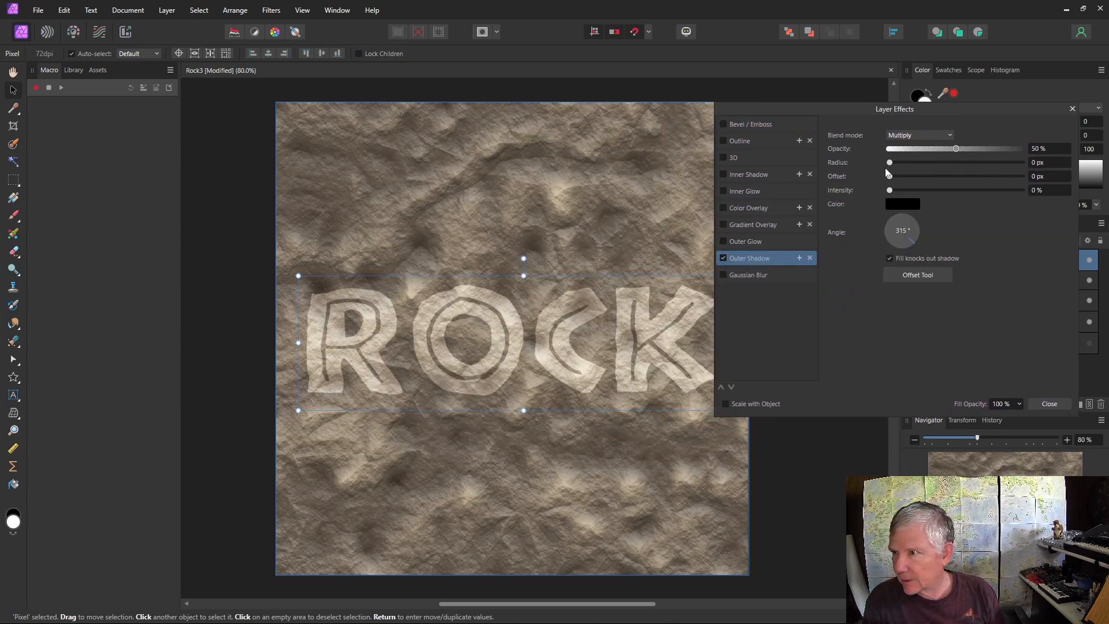
{"action": "left_click_drag", "start_coordinate": [890, 163], "coordinate": [961, 163]}
{"action": "left_click_drag", "start_coordinate": [889, 191], "coordinate": [985, 194]}
{"action": "left_click_drag", "start_coordinate": [956, 148], "coordinate": [972, 152]}
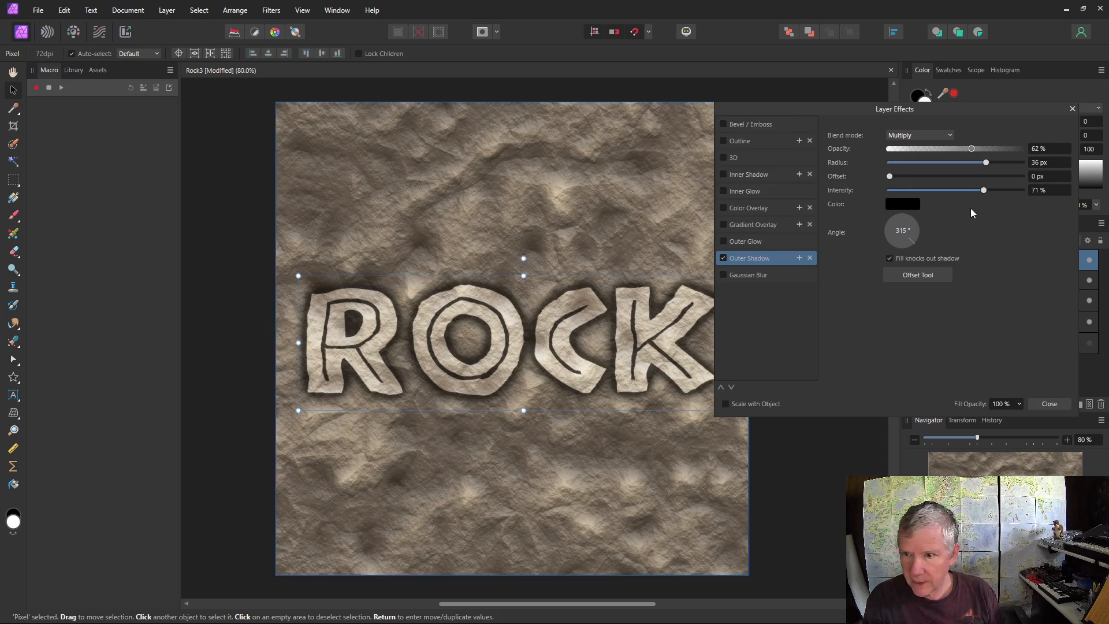
{"action": "left_click", "coordinate": [1073, 108]}
{"action": "left_click", "coordinate": [782, 415]}
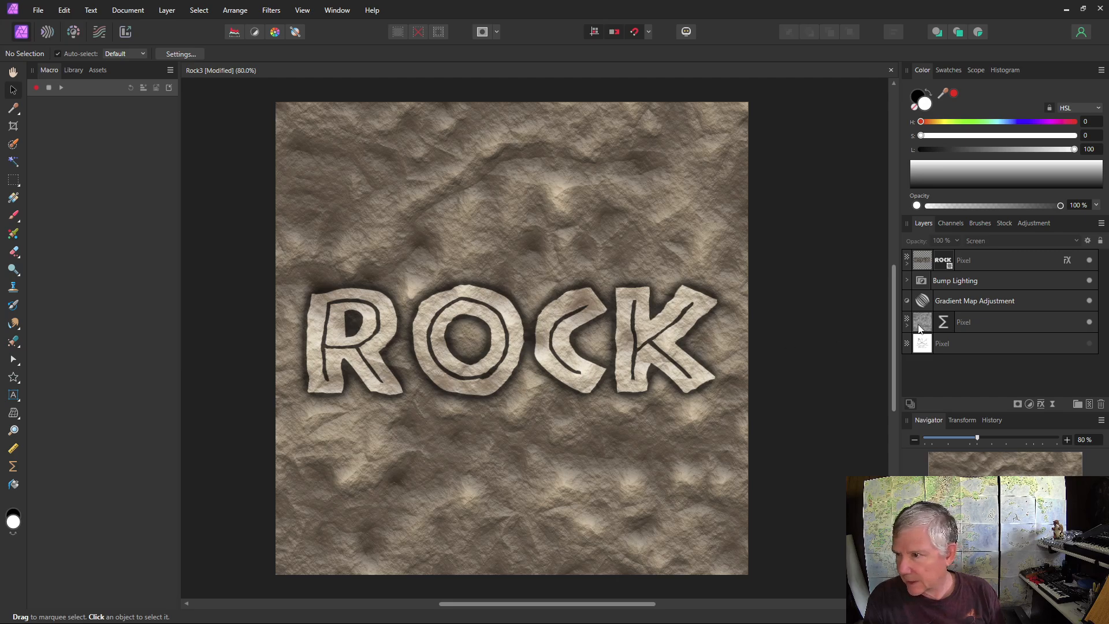
- Review the equation and custom inputs of the live procedural texture on the lower pixel layer
{"action": "double_click", "coordinate": [945, 322]}
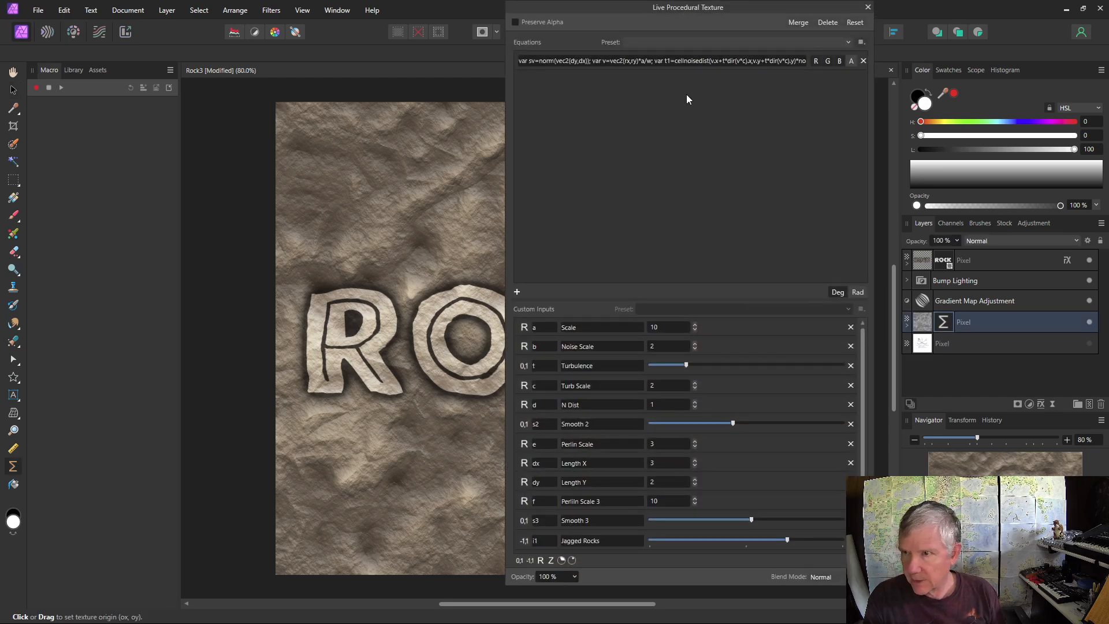
{"action": "left_click_drag", "start_coordinate": [764, 2], "coordinate": [881, 1]}
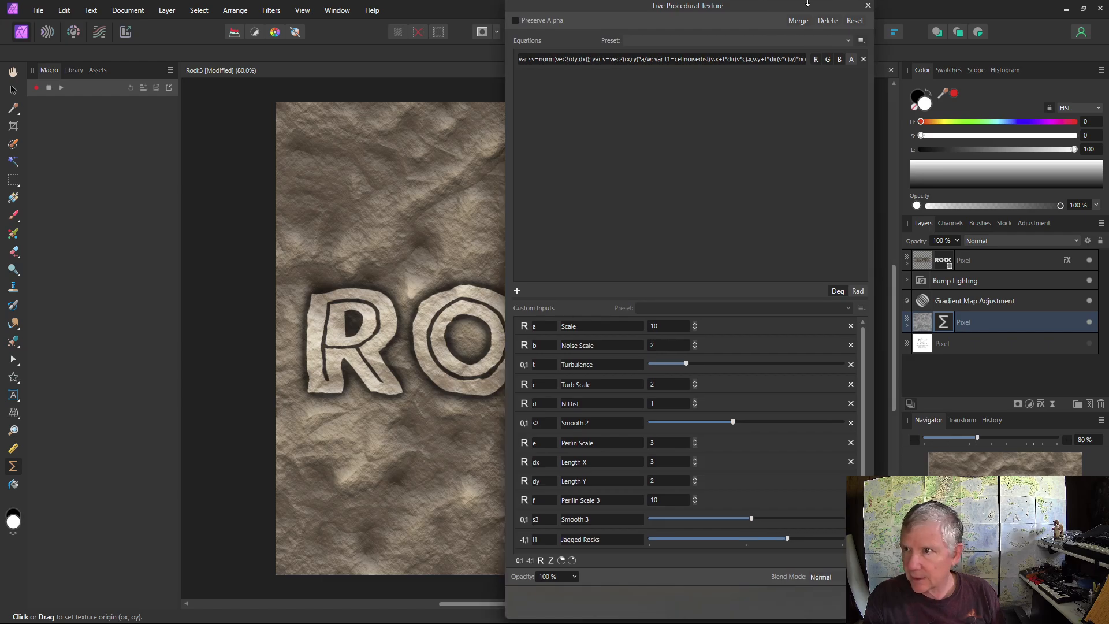
{"action": "left_click_drag", "start_coordinate": [807, 4], "coordinate": [809, 3]}
{"action": "left_click", "coordinate": [868, 5]}
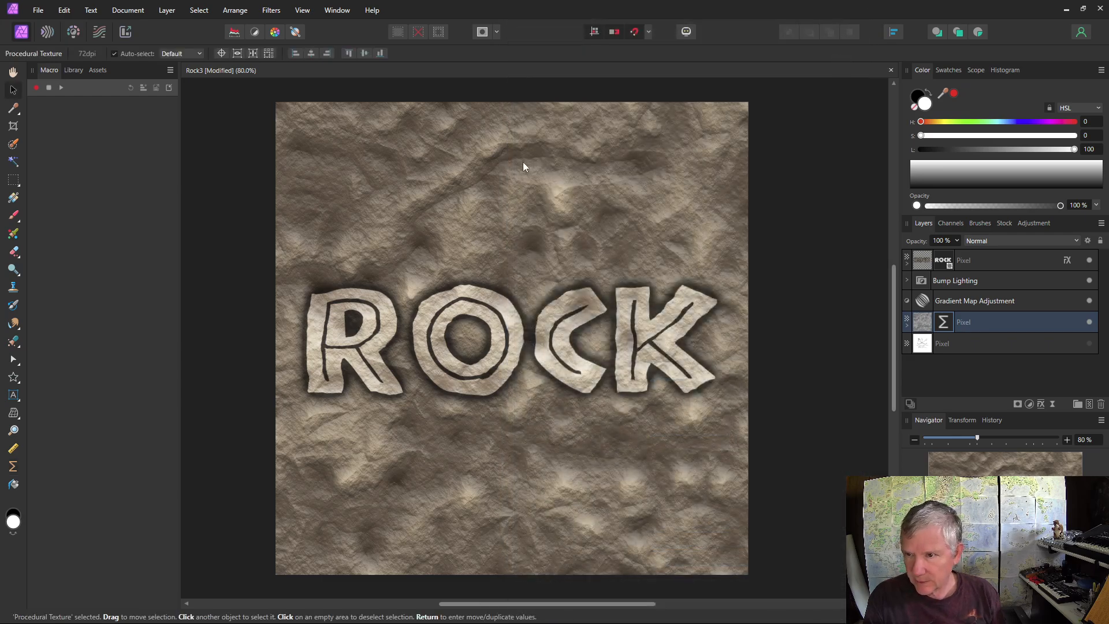